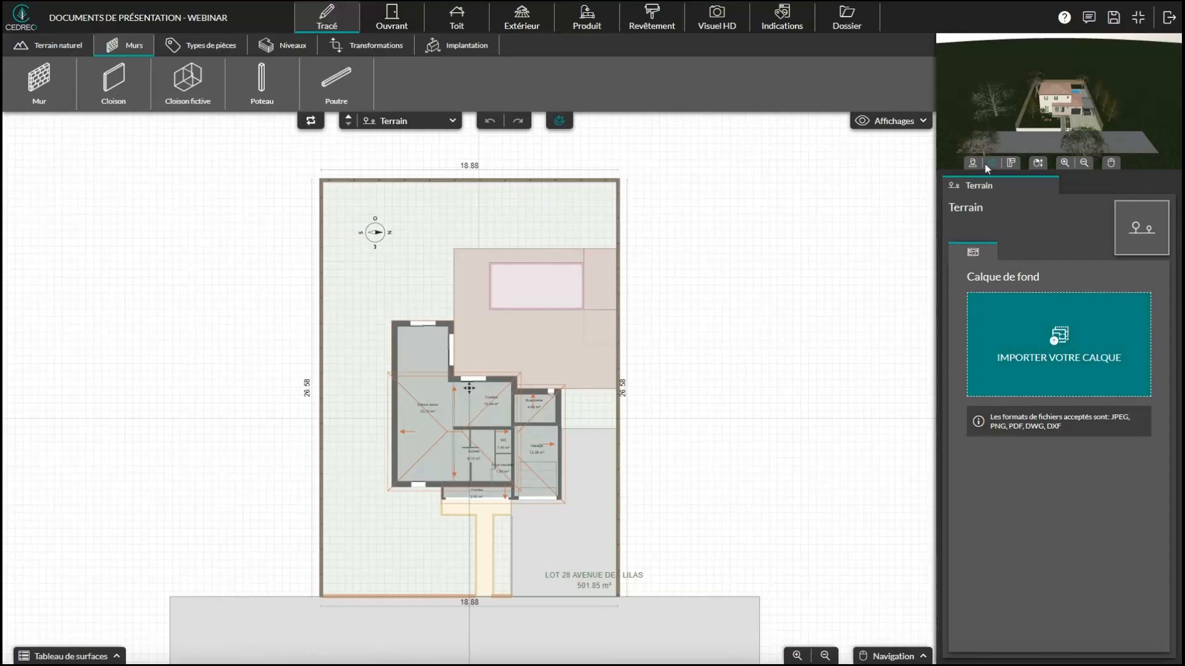
Open the project dossier and review its floor, site, roof, facade and section plans
left_click(851, 32)
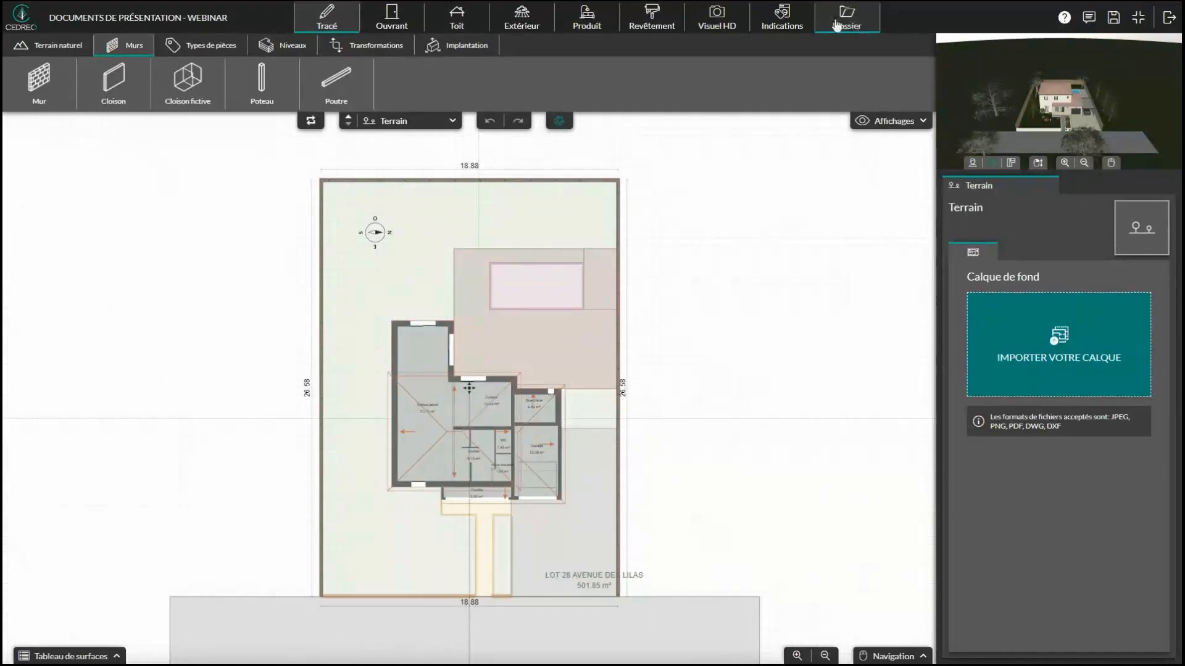
left_click(844, 22)
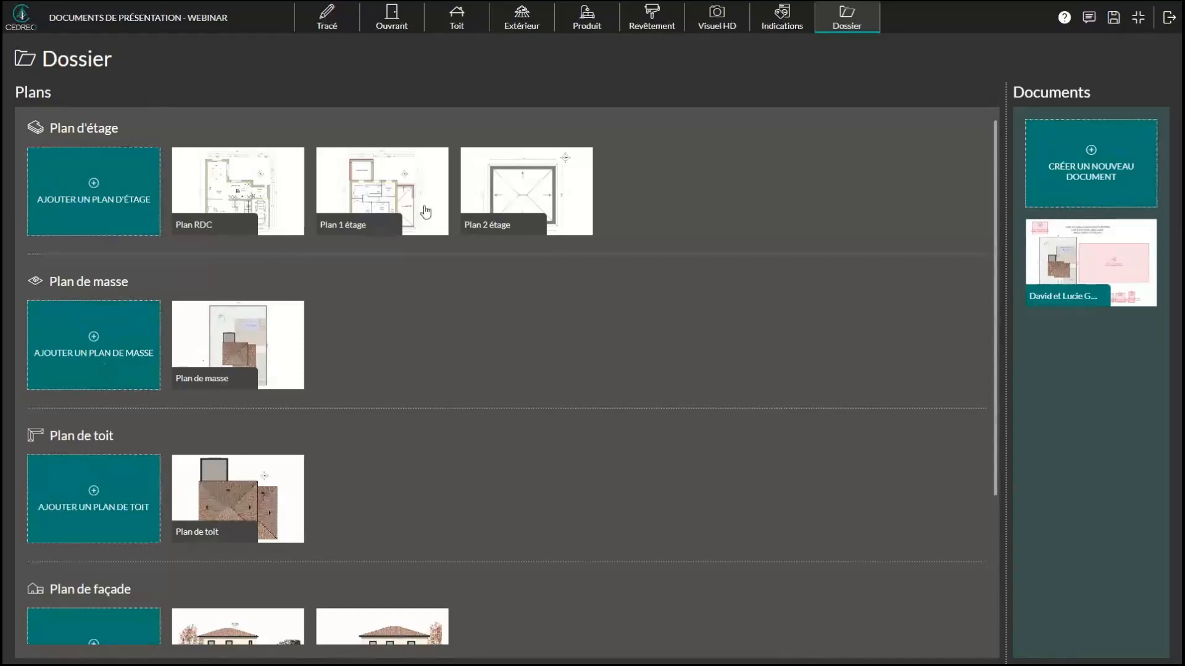
scroll(307, 391, "down", 3)
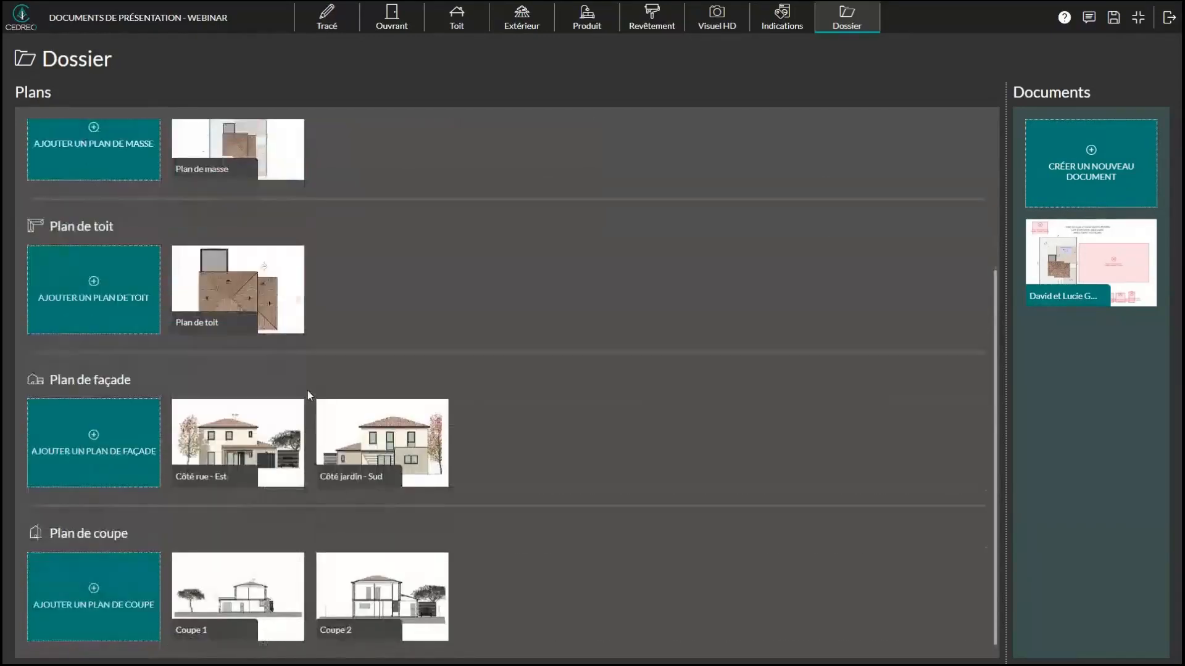
scroll(361, 493, "up", 3)
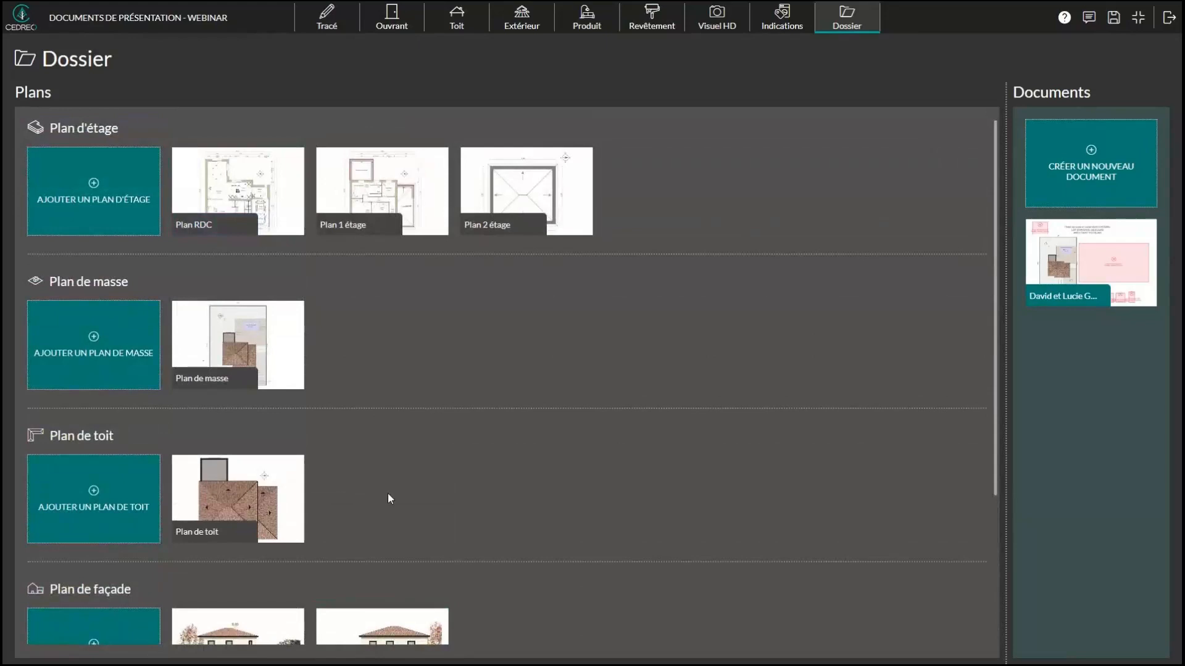
scroll(420, 491, "down", 3)
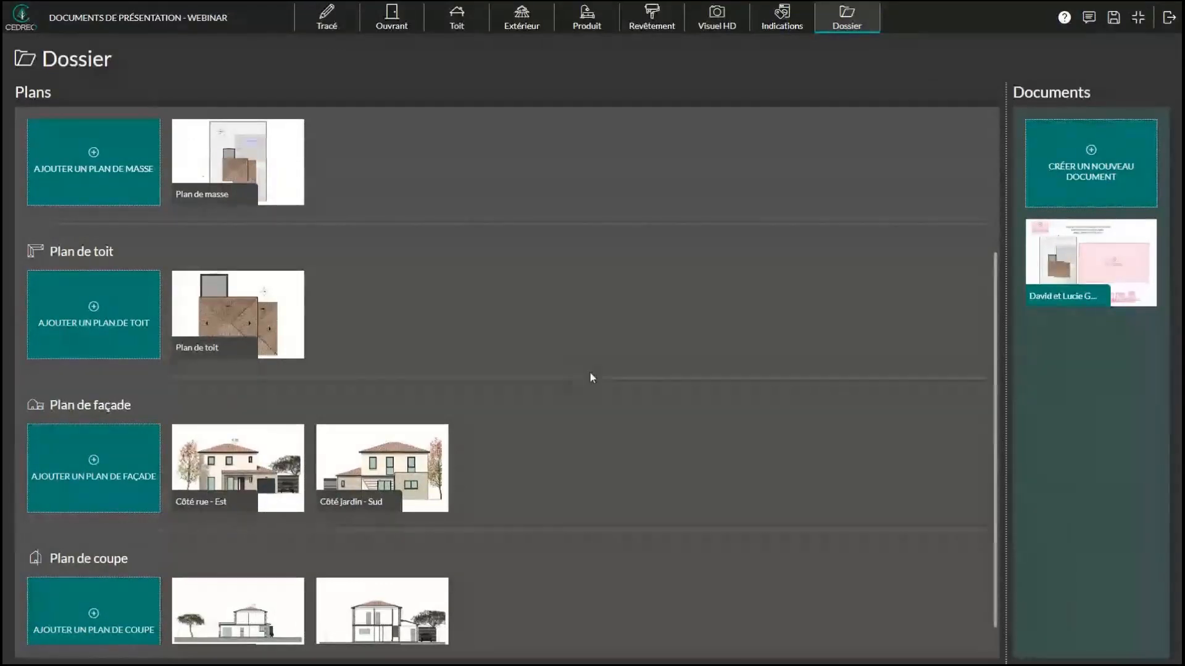
scroll(605, 377, "up", 3)
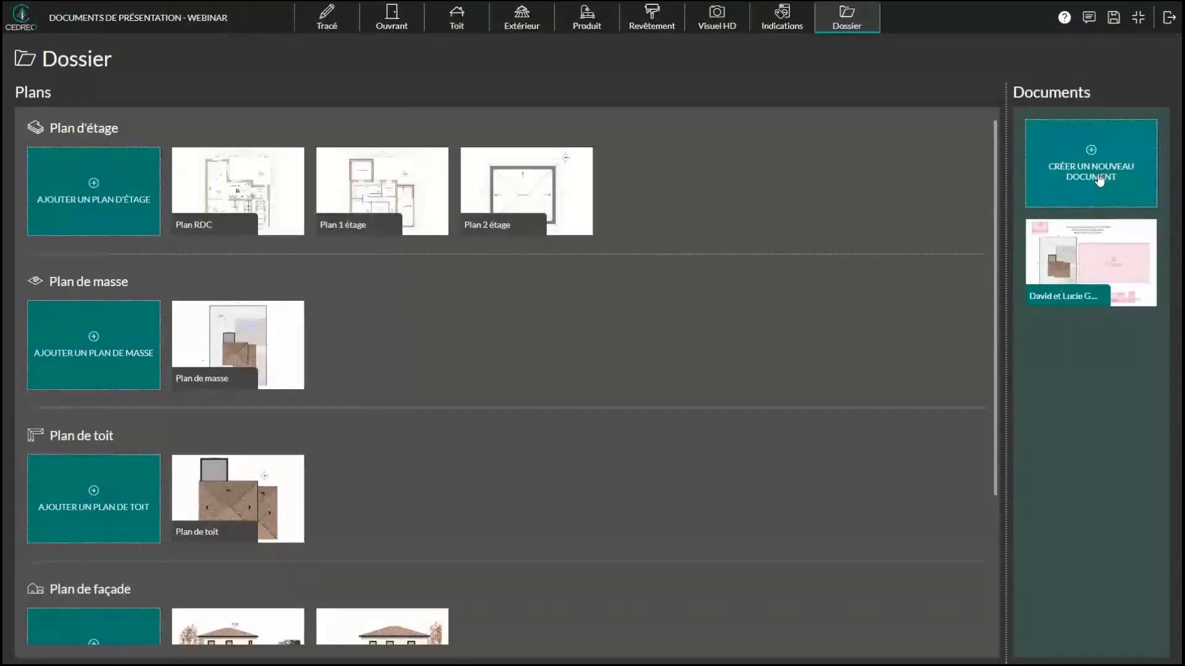
Display the surface table in the project's indications and look through the surfaces of the plot and each level
left_click(796, 21)
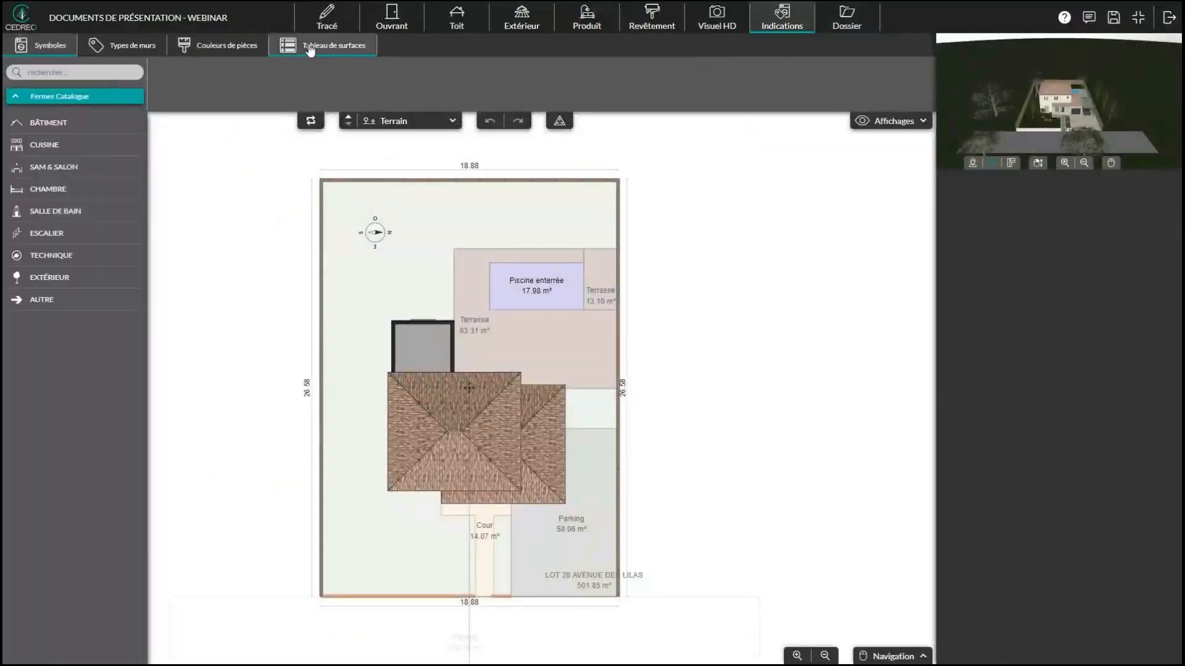
left_click(309, 46)
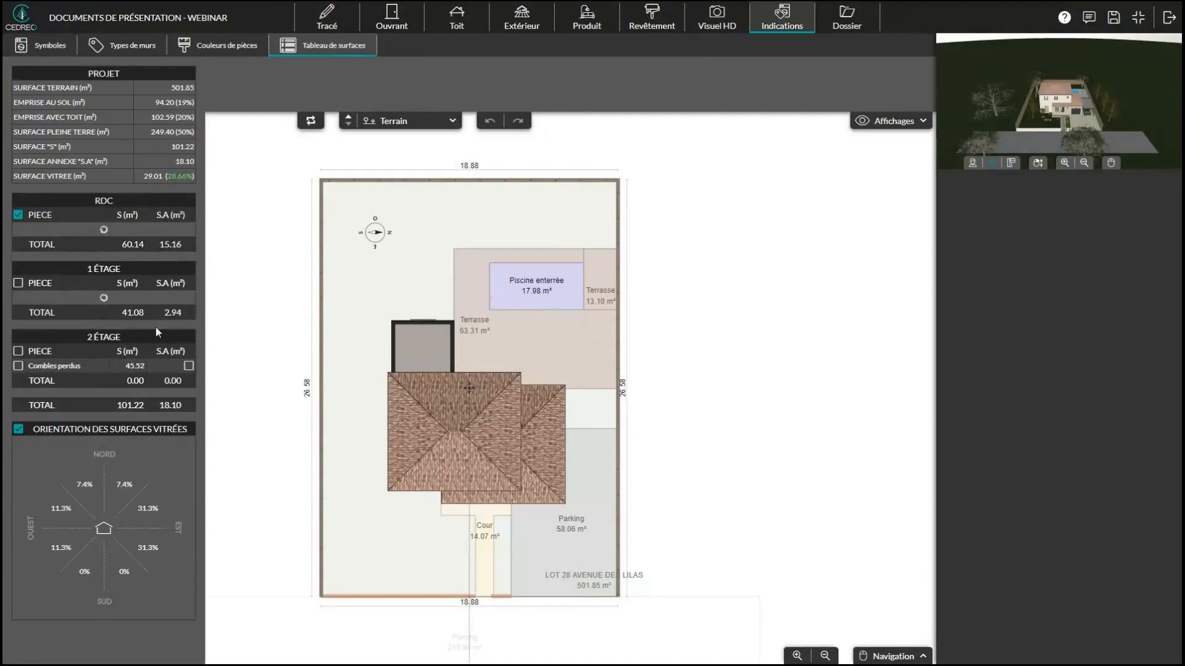
scroll(56, 523, "down", 5)
left_click(19, 467)
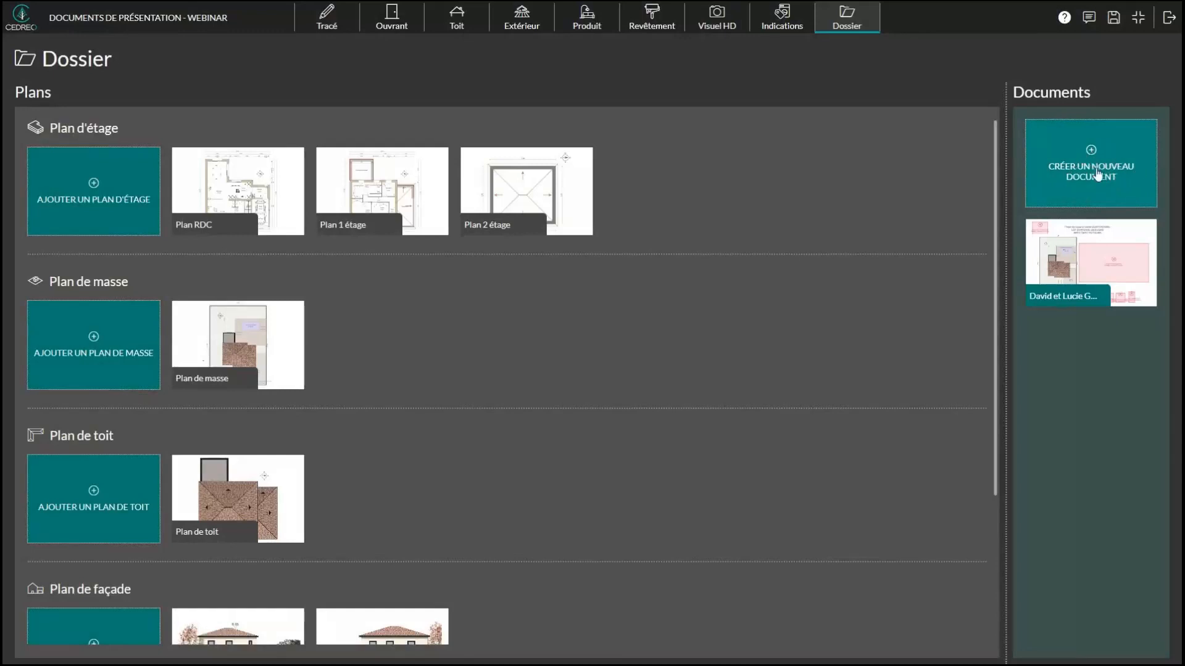
Create a landscape A3 document in the dossier, named DOCS TEST followed by the author's short first name
left_click(1096, 173)
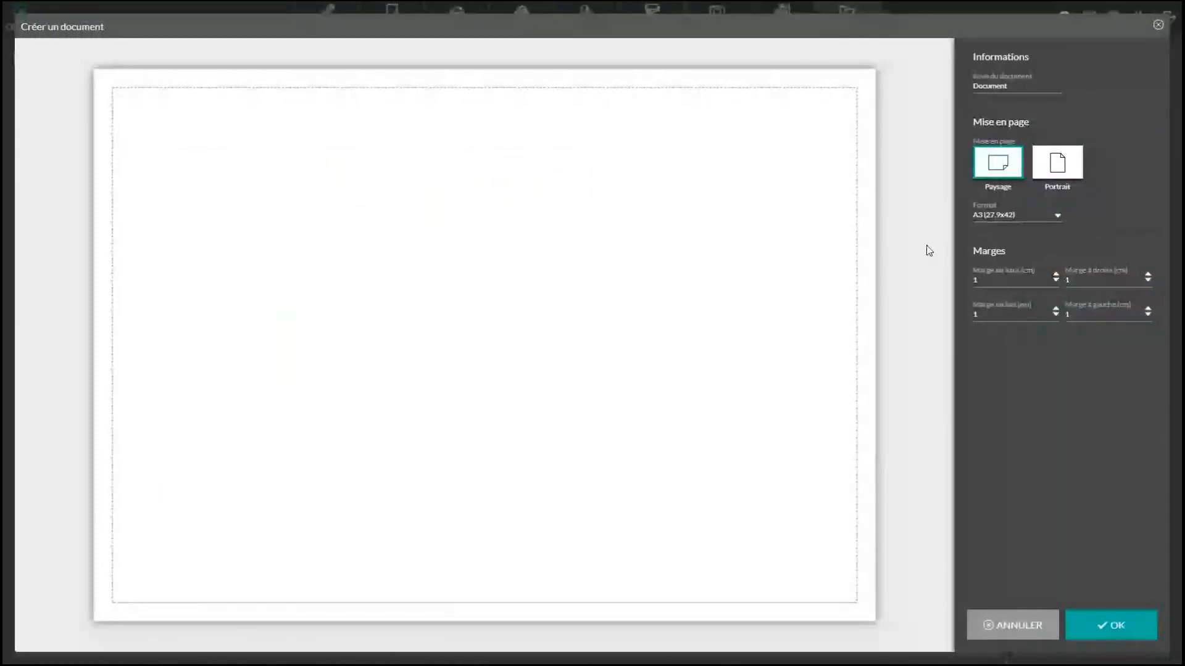
double_click(1012, 87)
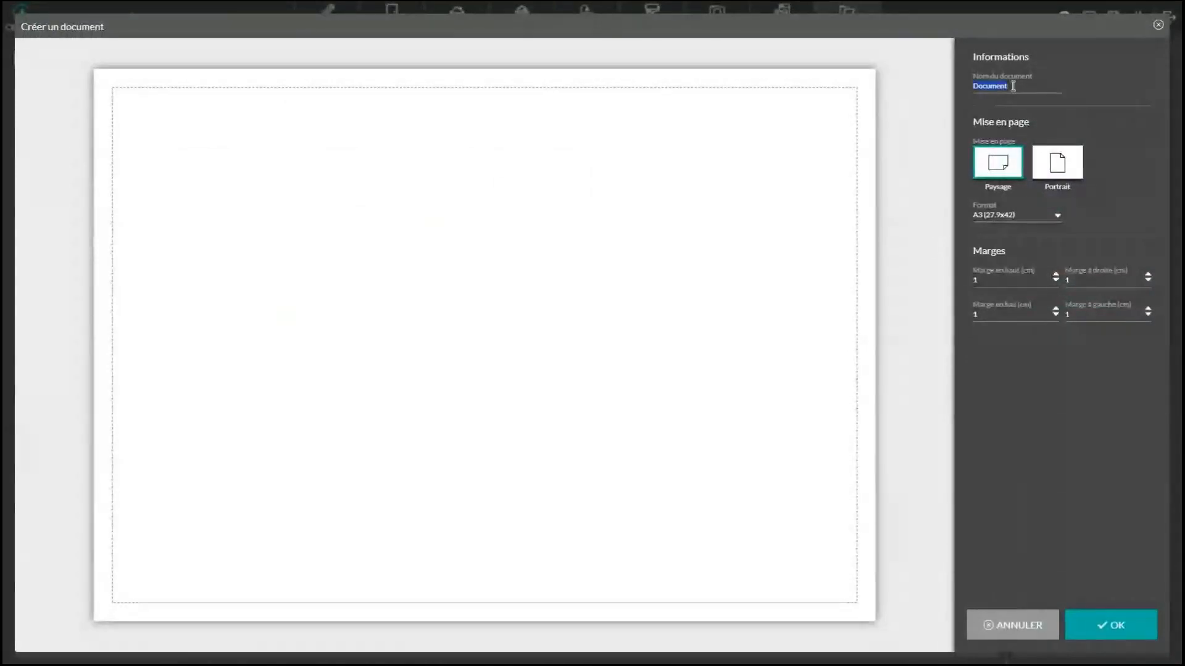
type("D")
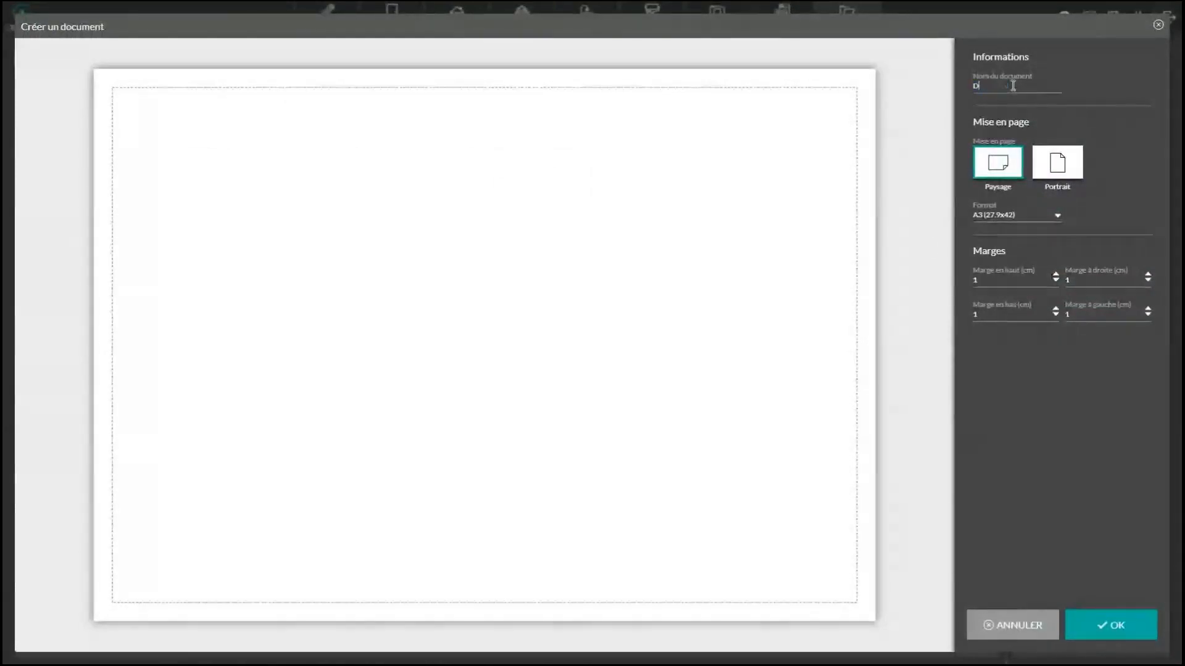
type("OCS TEST ANTHO")
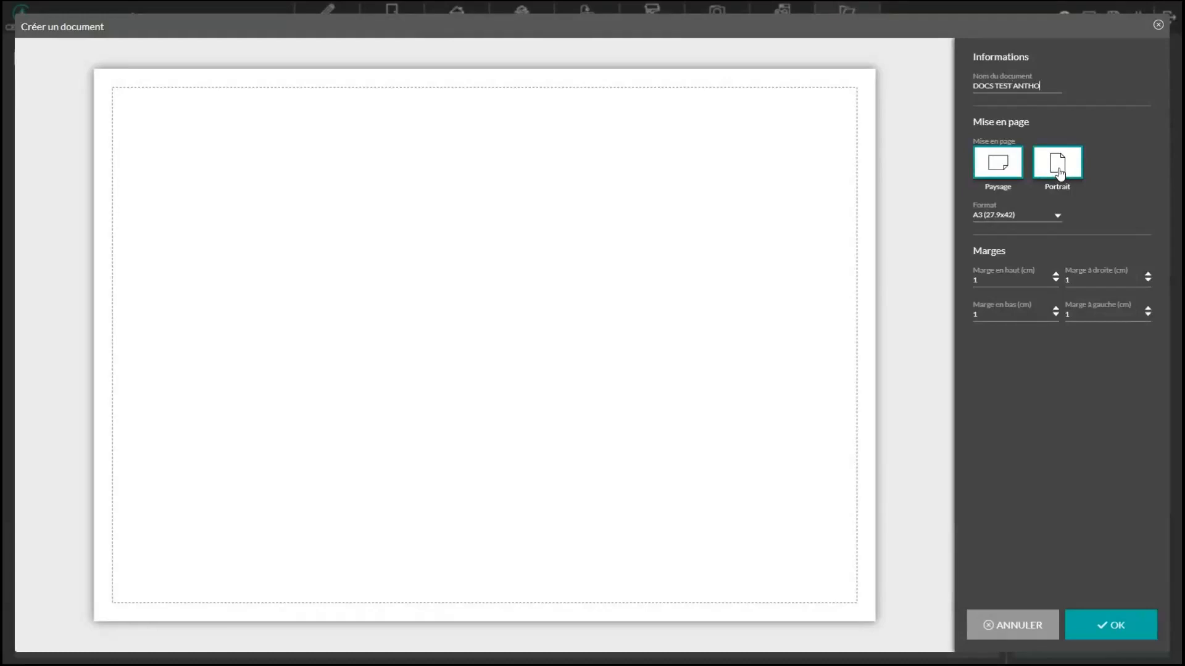
left_click(1043, 224)
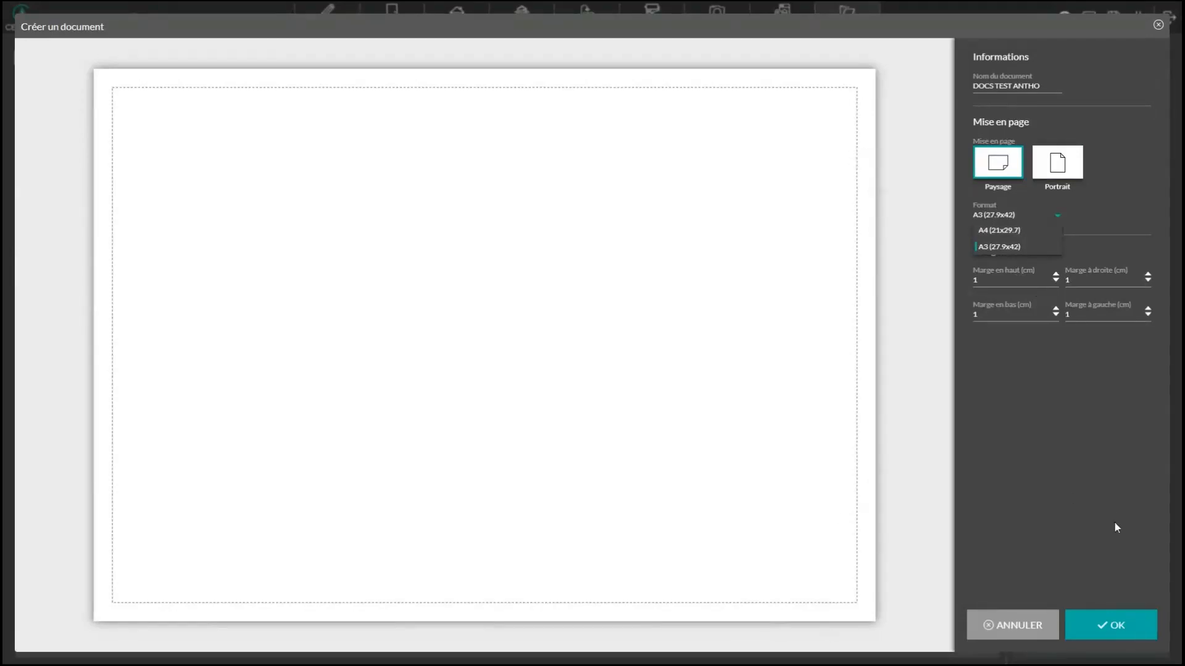
left_click(1133, 626)
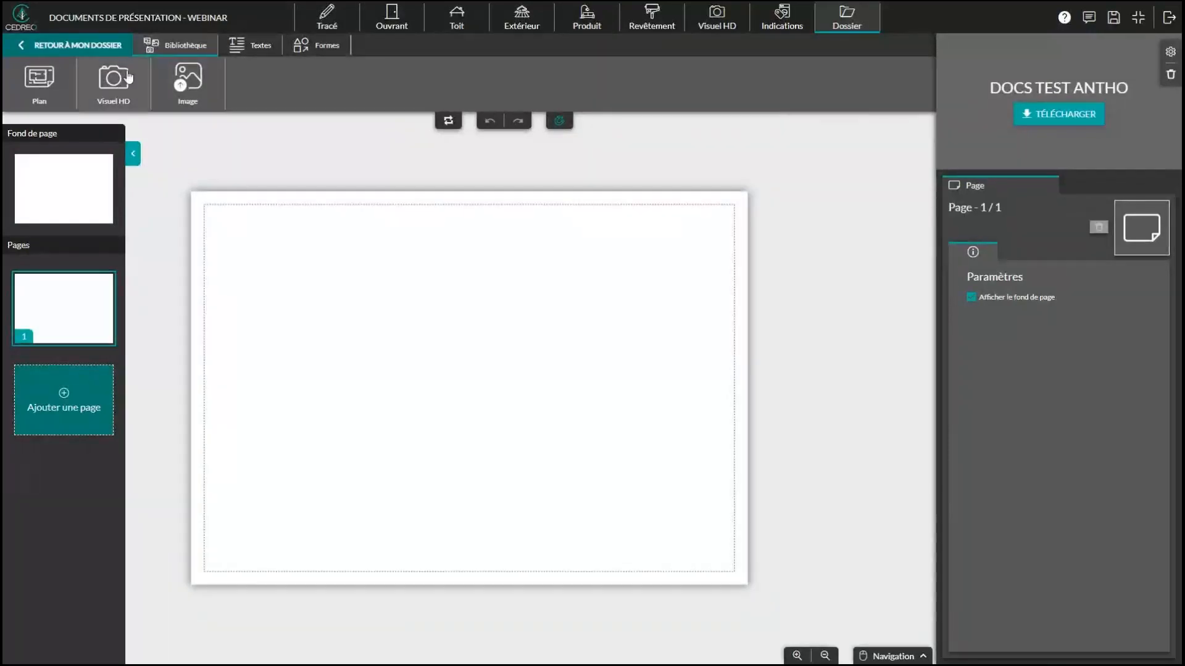
Check the new document in the dossier's document list and reopen it
left_click(77, 48)
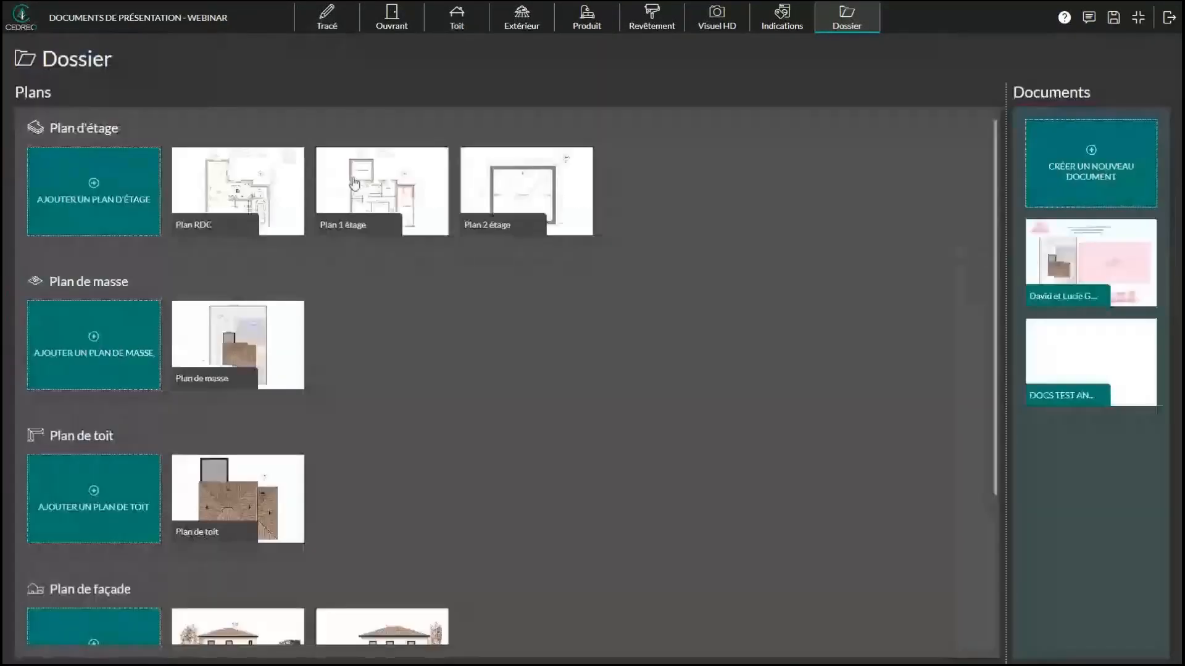
mouse_move(1051, 399)
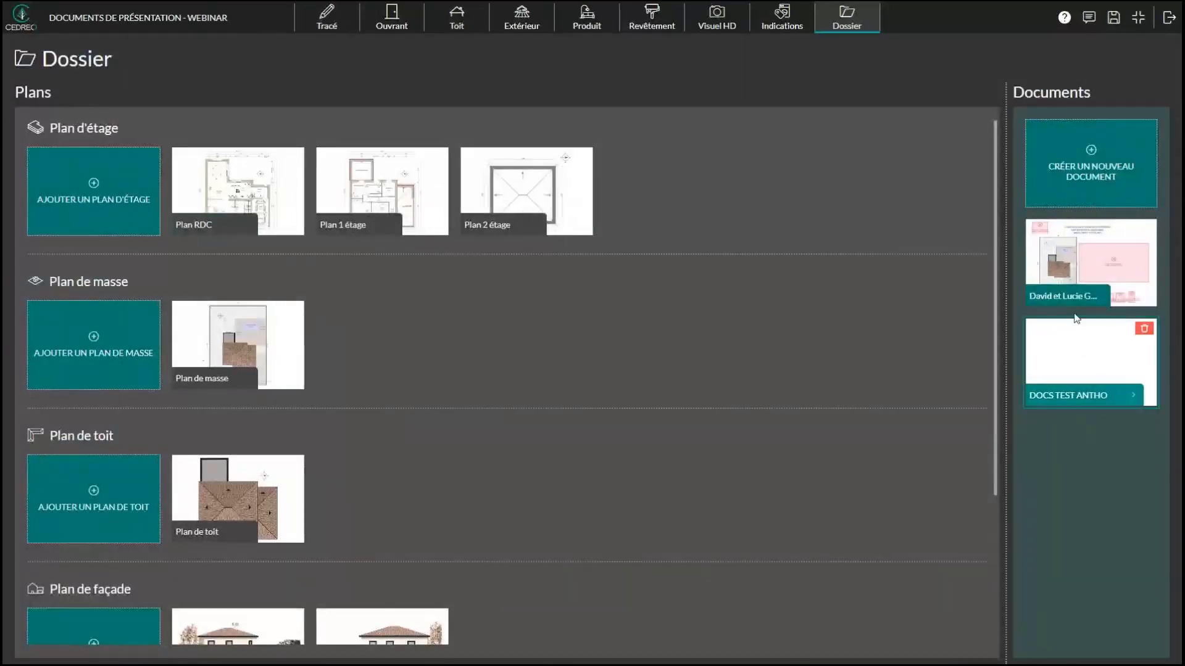
left_click(1083, 367)
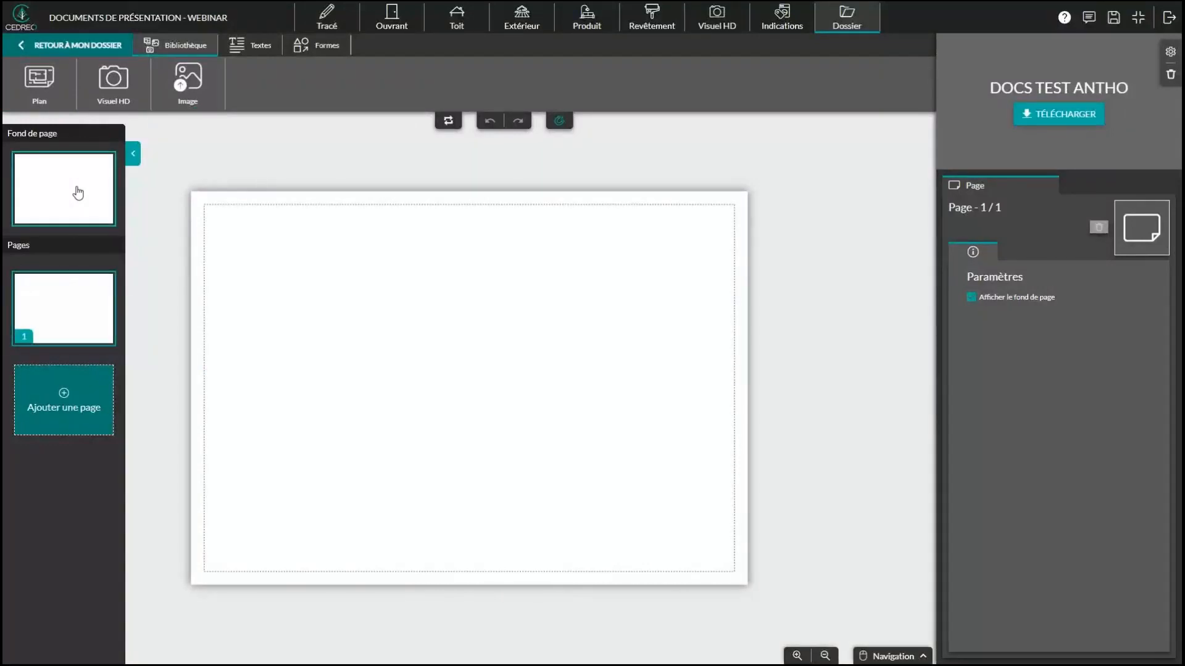
Import the Logo Test image onto page 1 and delete it from that page
left_click(197, 86)
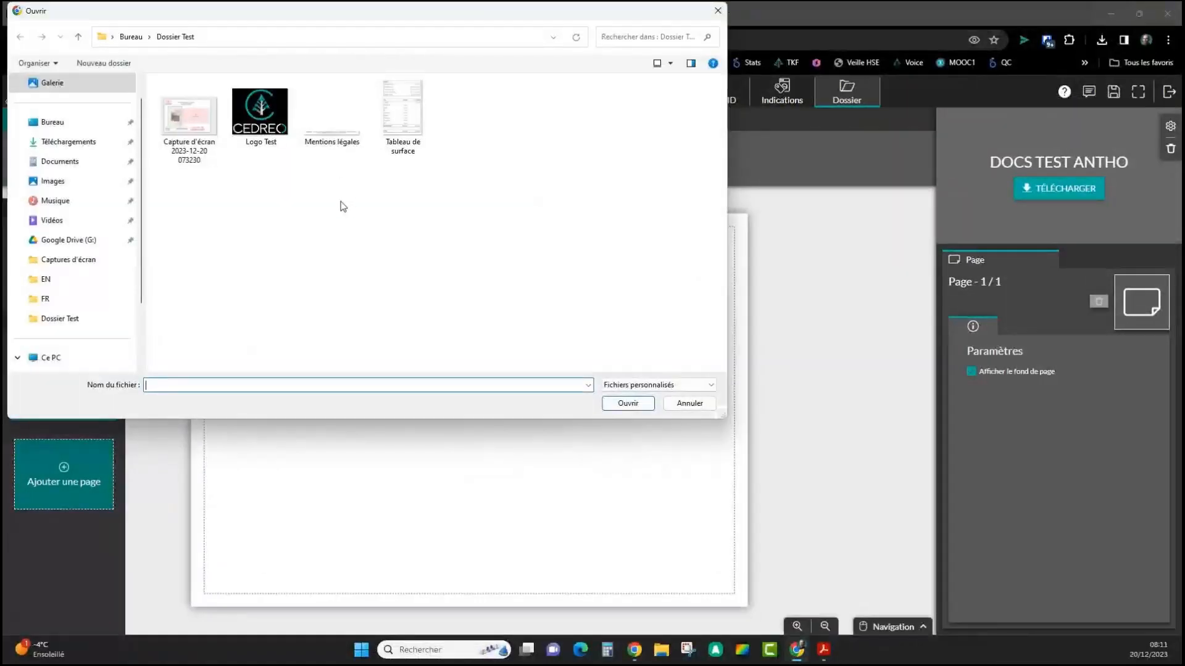
left_click(263, 126)
left_click(627, 403)
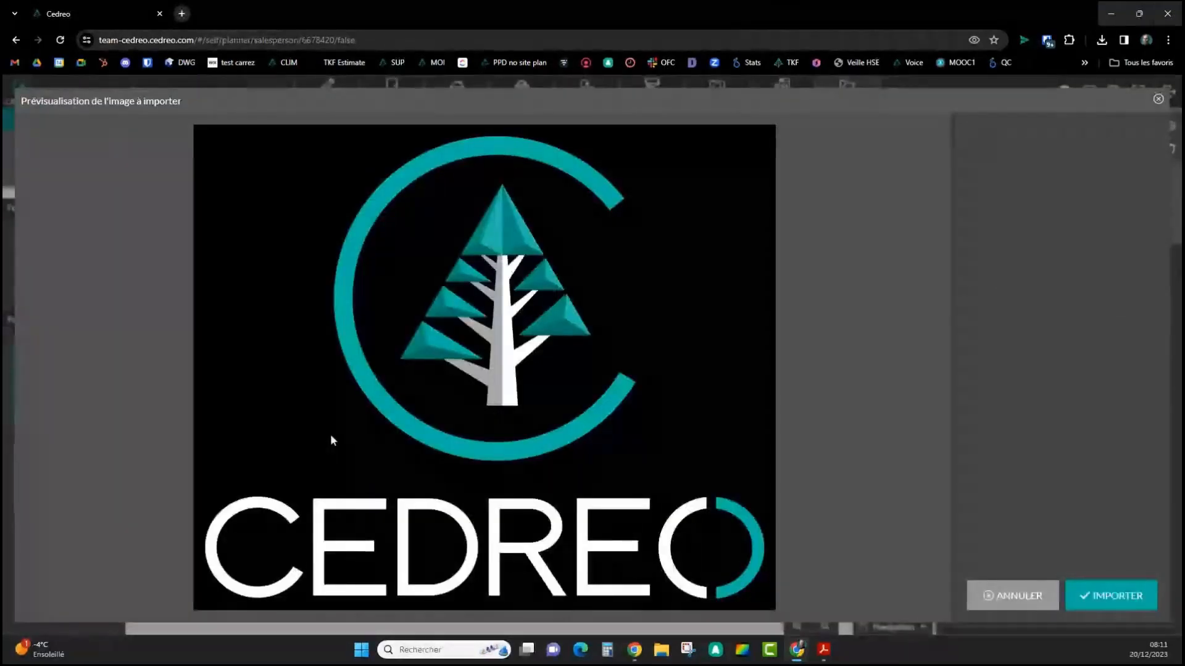
left_click(1125, 598)
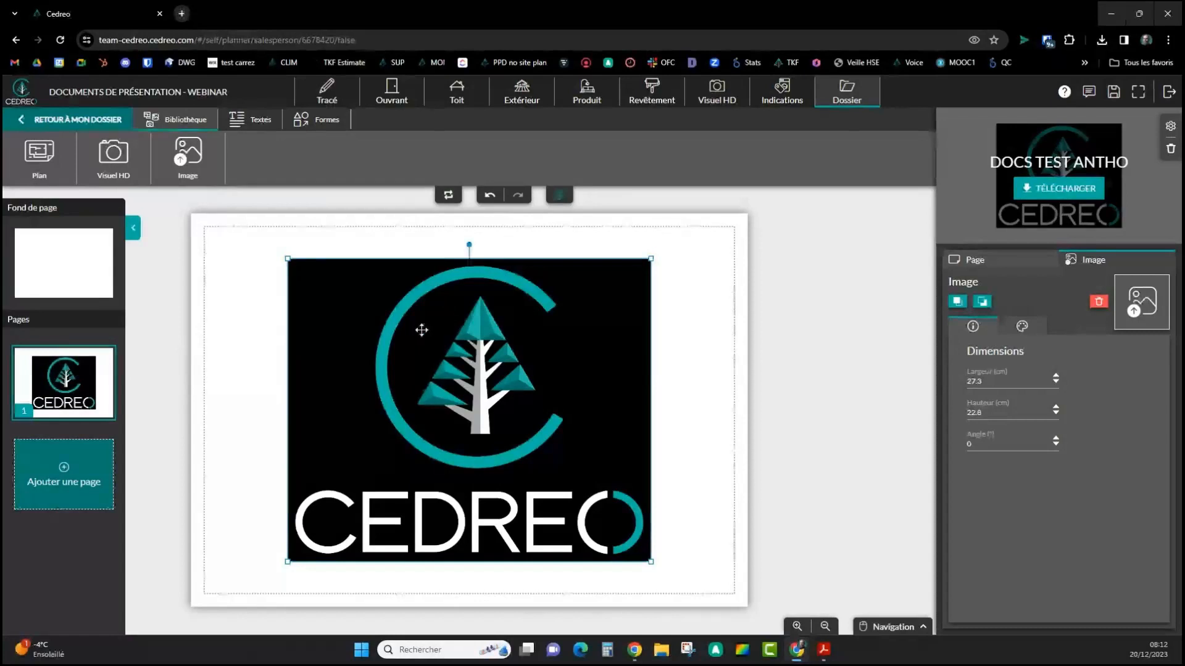
key("Delete")
Import the Logo Test image into the document's page background
left_click(105, 282)
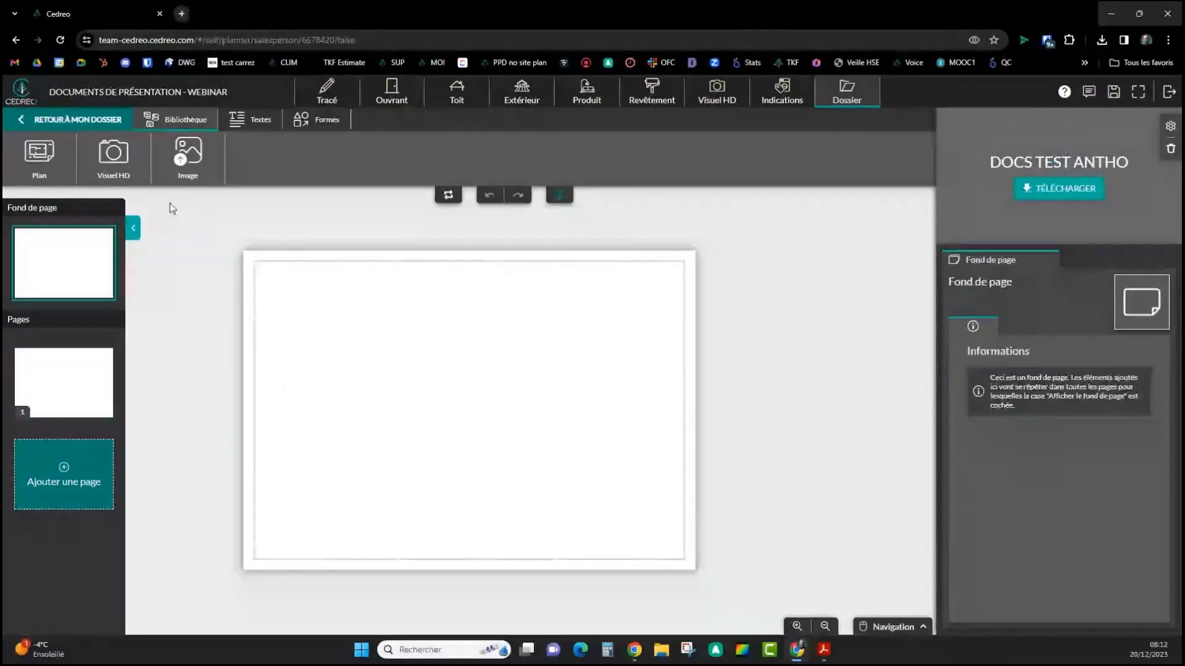
left_click(200, 164)
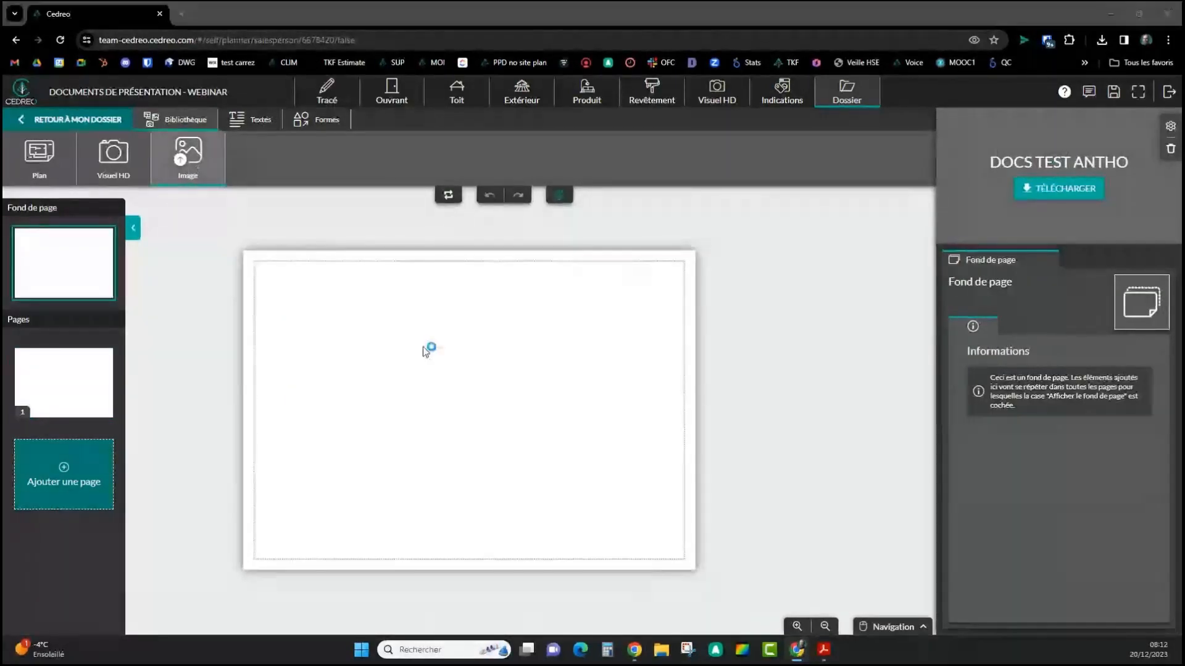
left_click(259, 111)
left_click(628, 403)
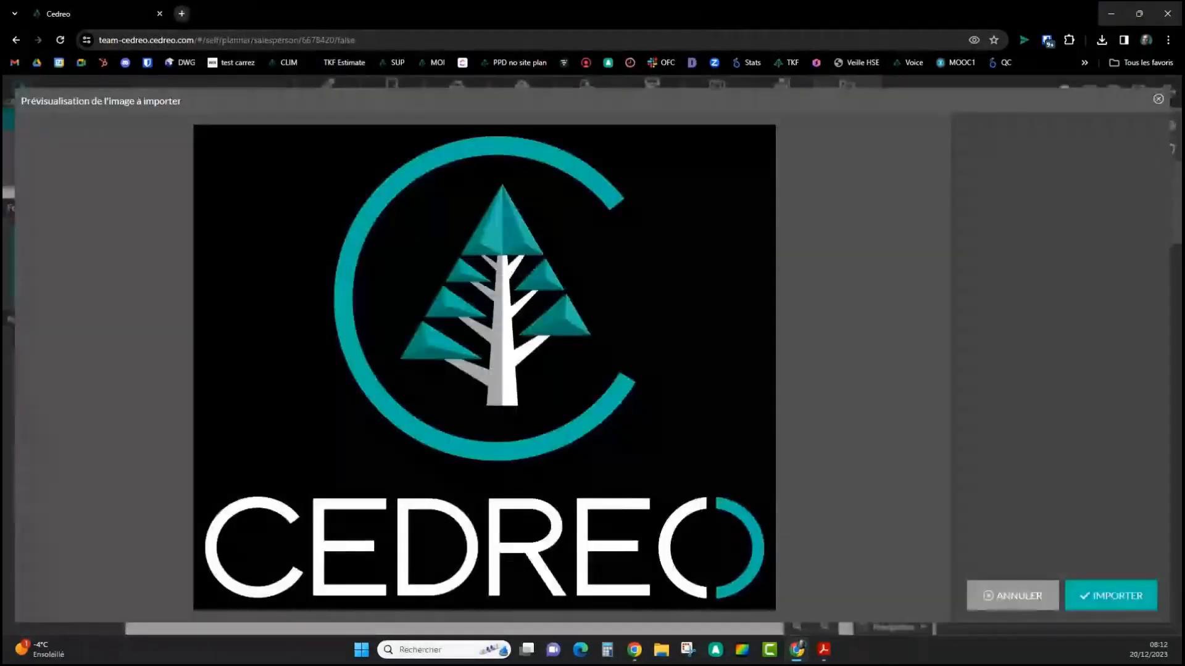
left_click(1134, 594)
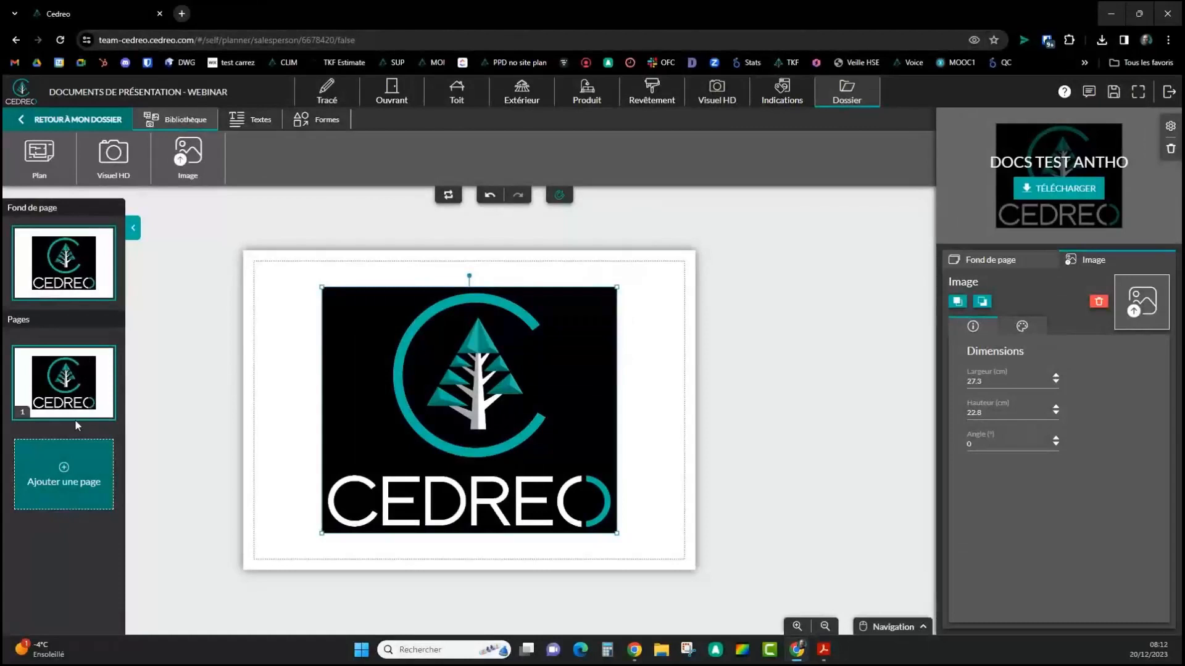
Add two more pages to the document
left_click(80, 456)
left_click(108, 558)
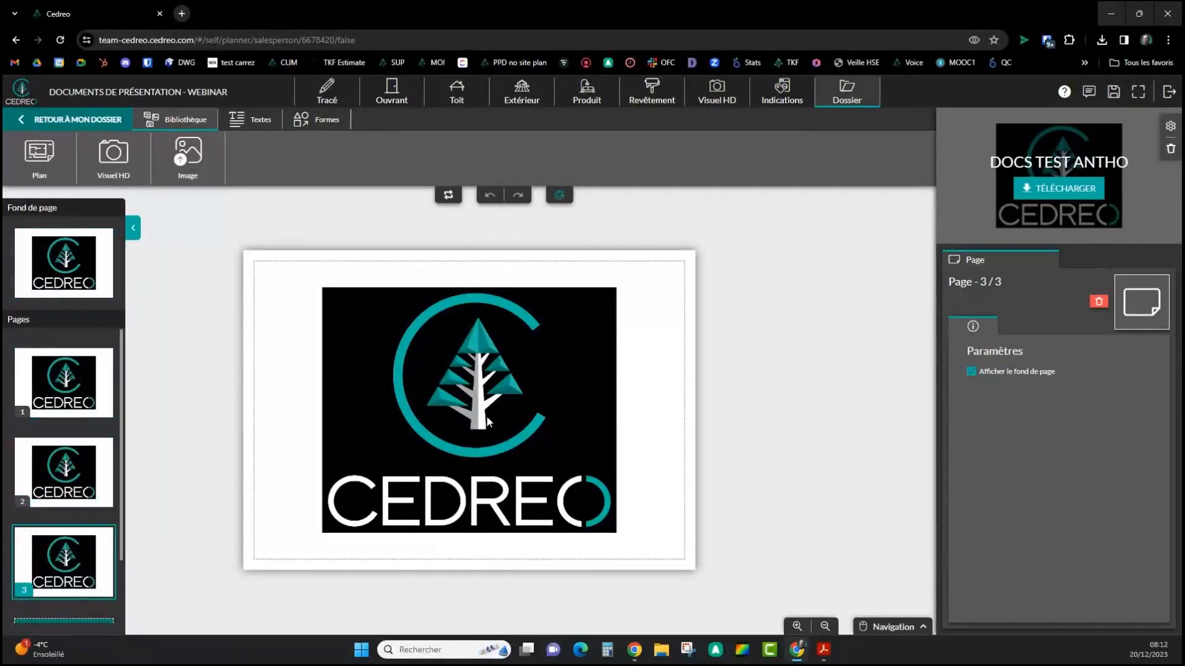
Resize the page background's logo to 6 cm wide by 5 cm high and align it with the upper-left margin corner
left_click(469, 407)
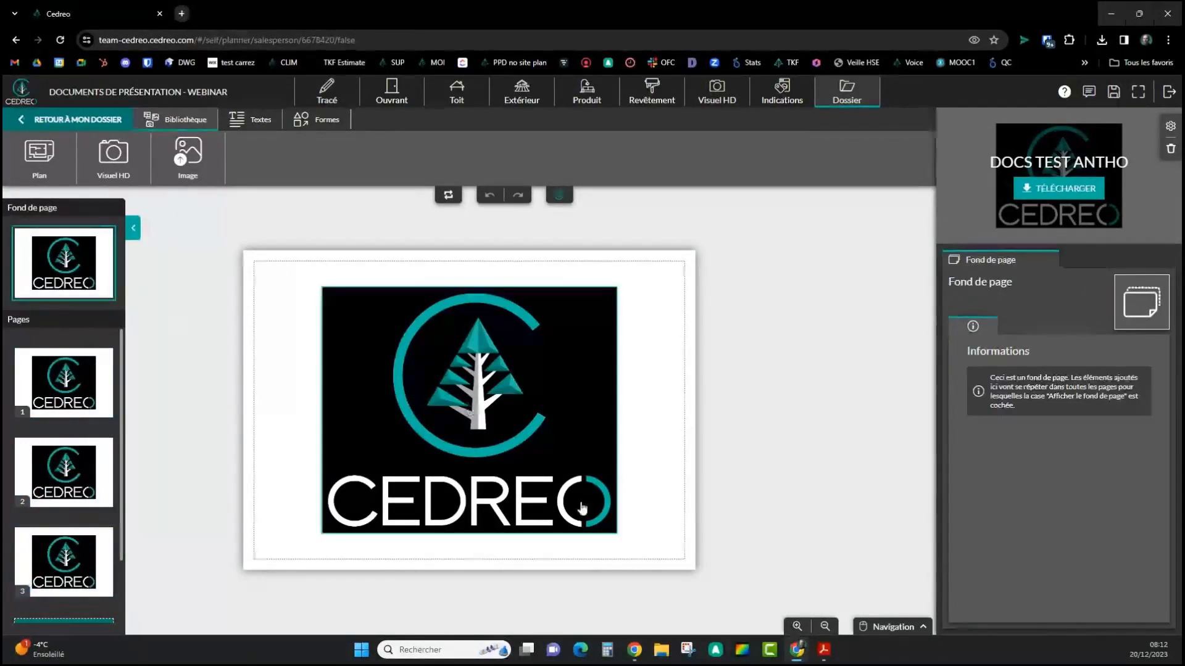
left_click_drag(576, 469, 508, 443)
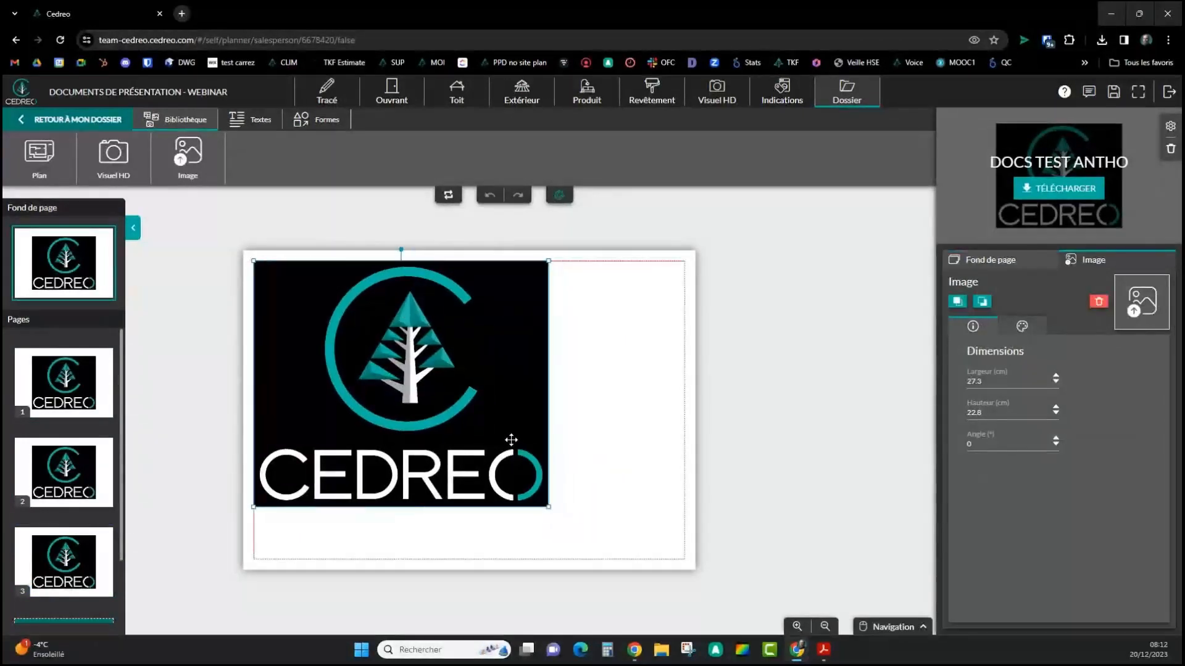
left_click_drag(547, 506, 309, 307)
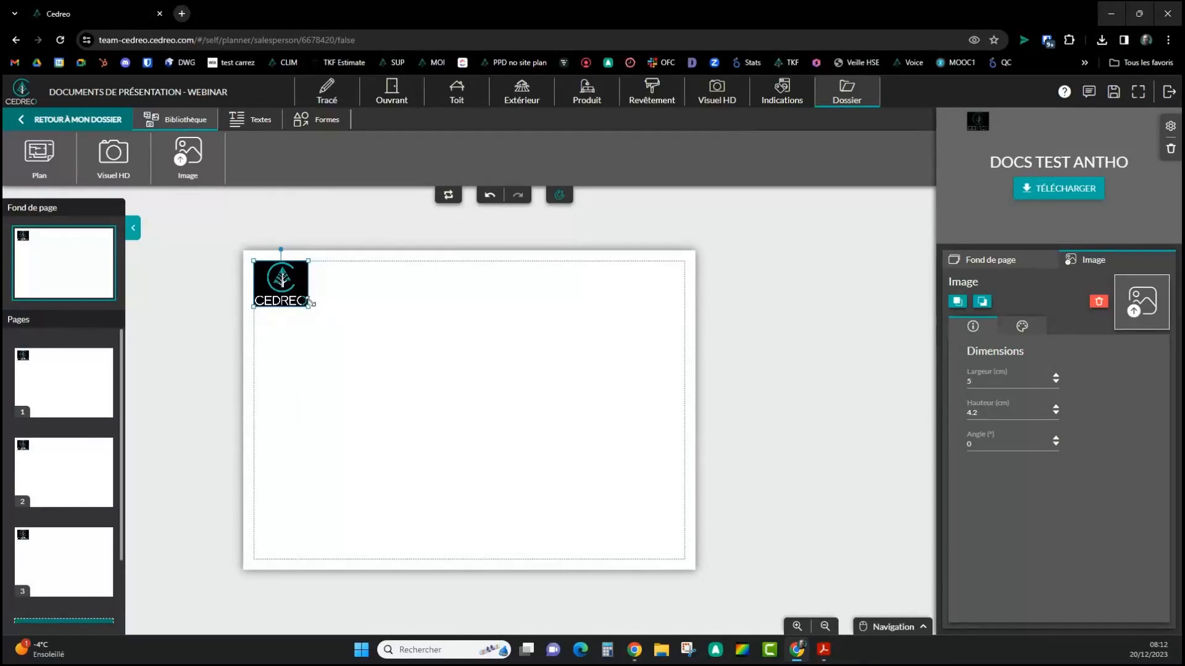
double_click(988, 381)
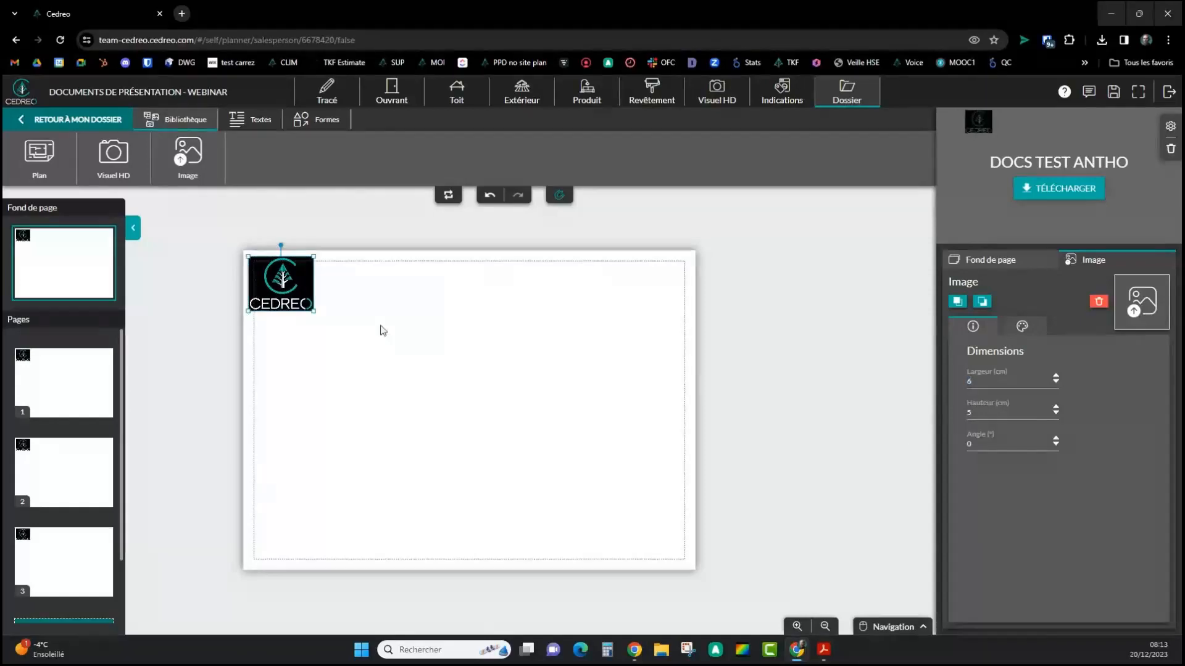
left_click_drag(291, 299, 297, 303)
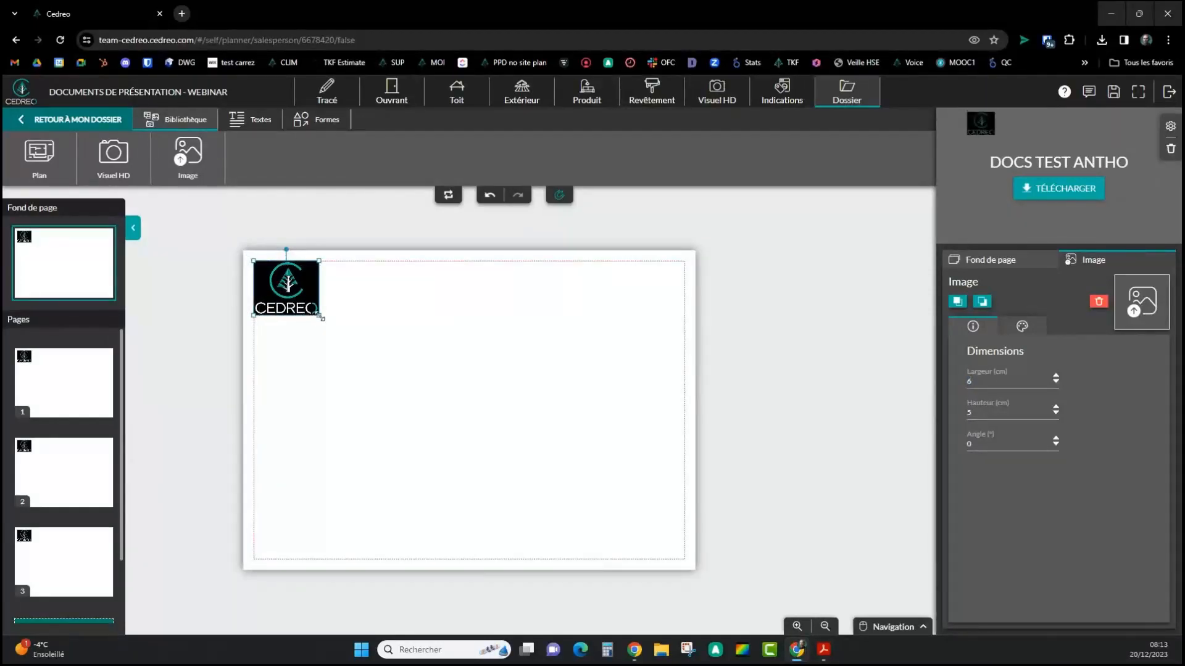
Fine-tune the background logo's width to 5.9 cm
scroll(343, 307, "up", 4)
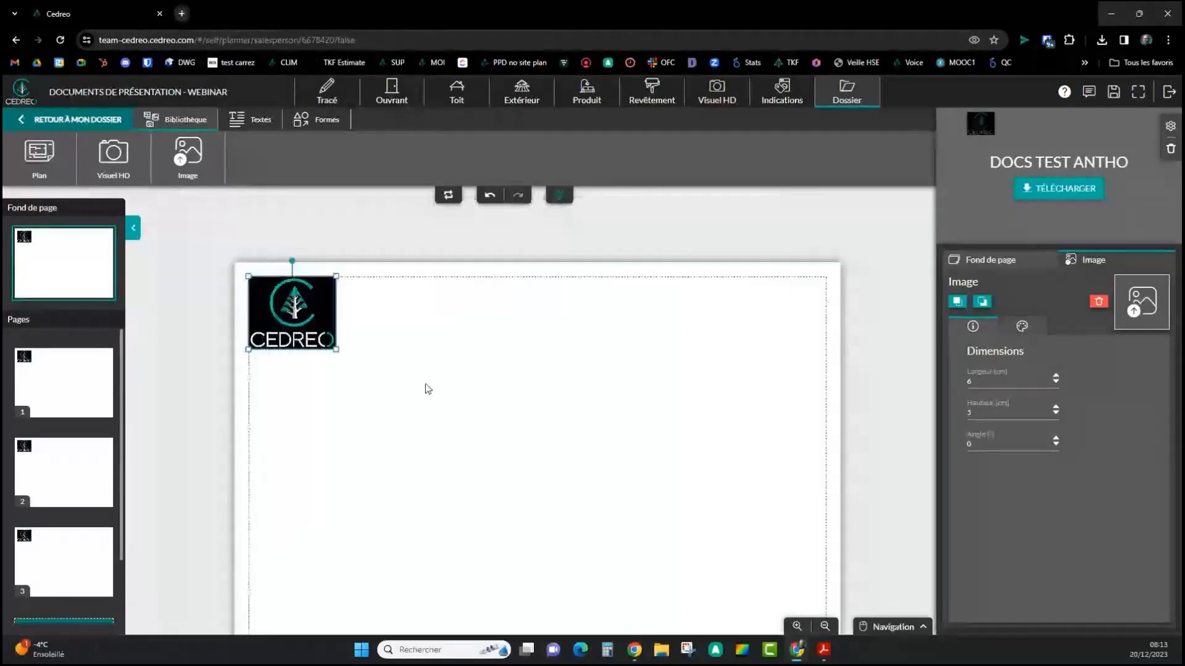
scroll(426, 357, "up", 1)
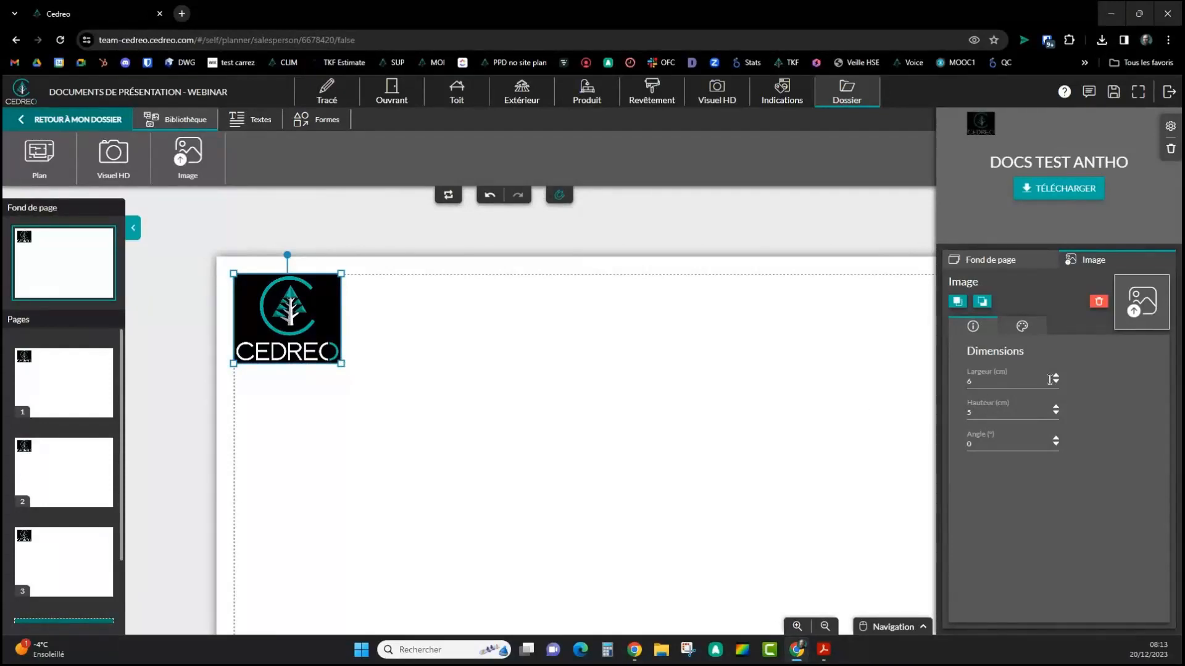
left_click(1056, 375)
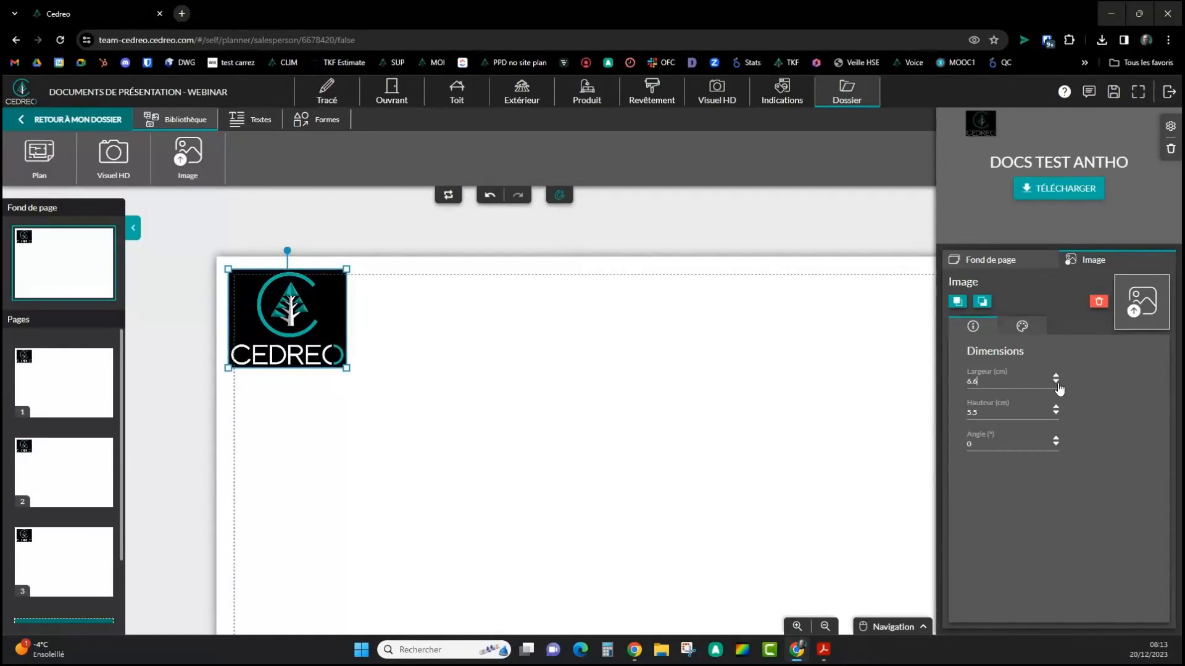
left_click(1057, 382)
left_click(1057, 382)
left_click(1057, 382)
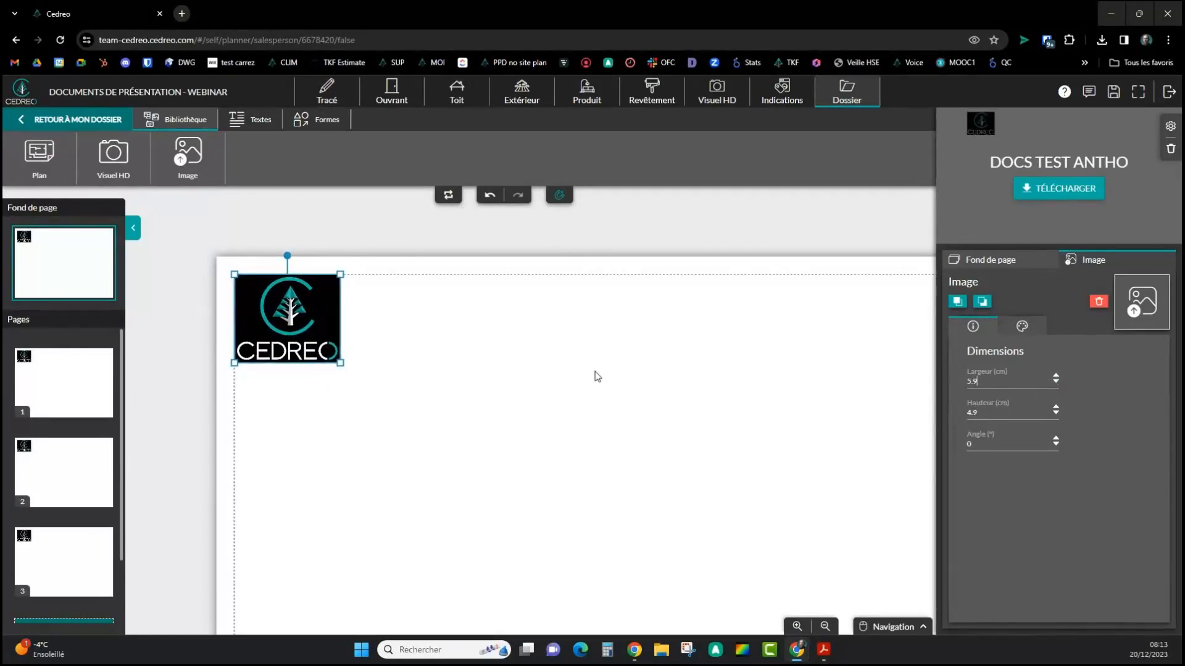
Set the background logo's width to 6 cm and send the logo to the back
left_click(1056, 375)
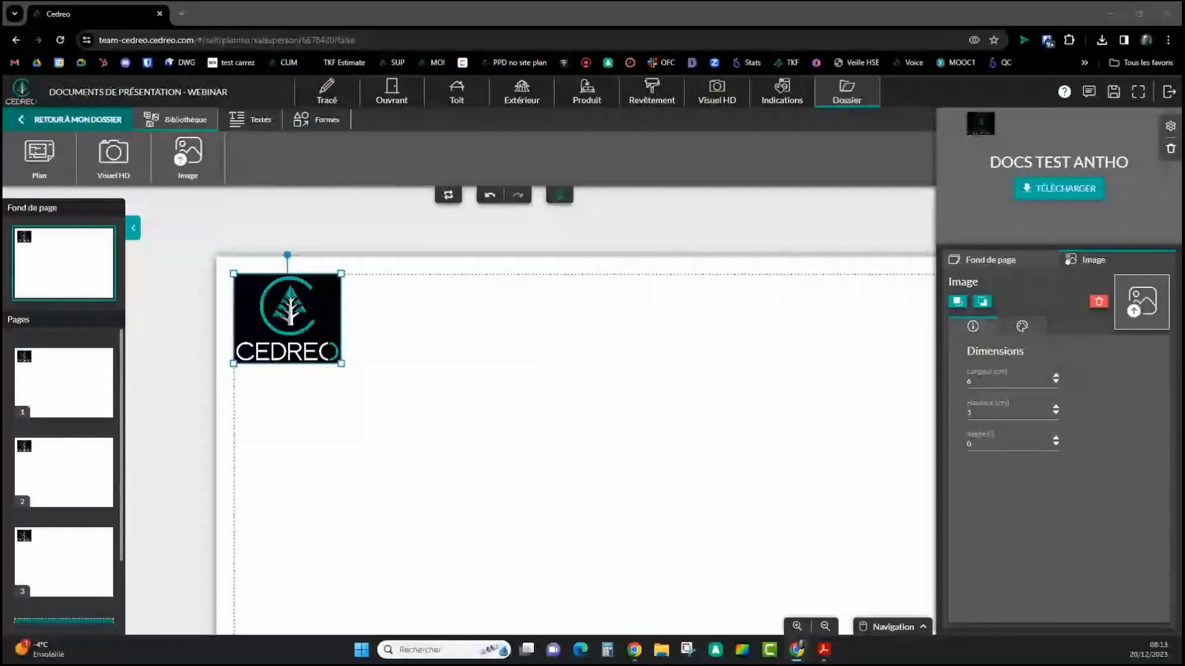
left_click(987, 304)
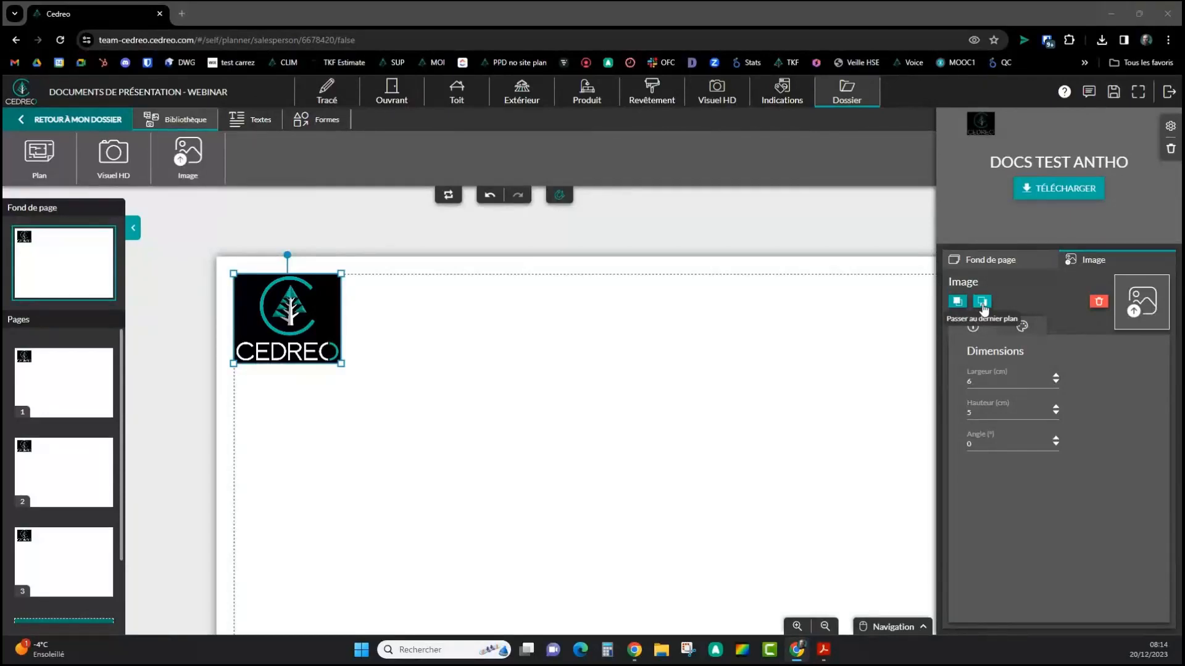
left_click(984, 309)
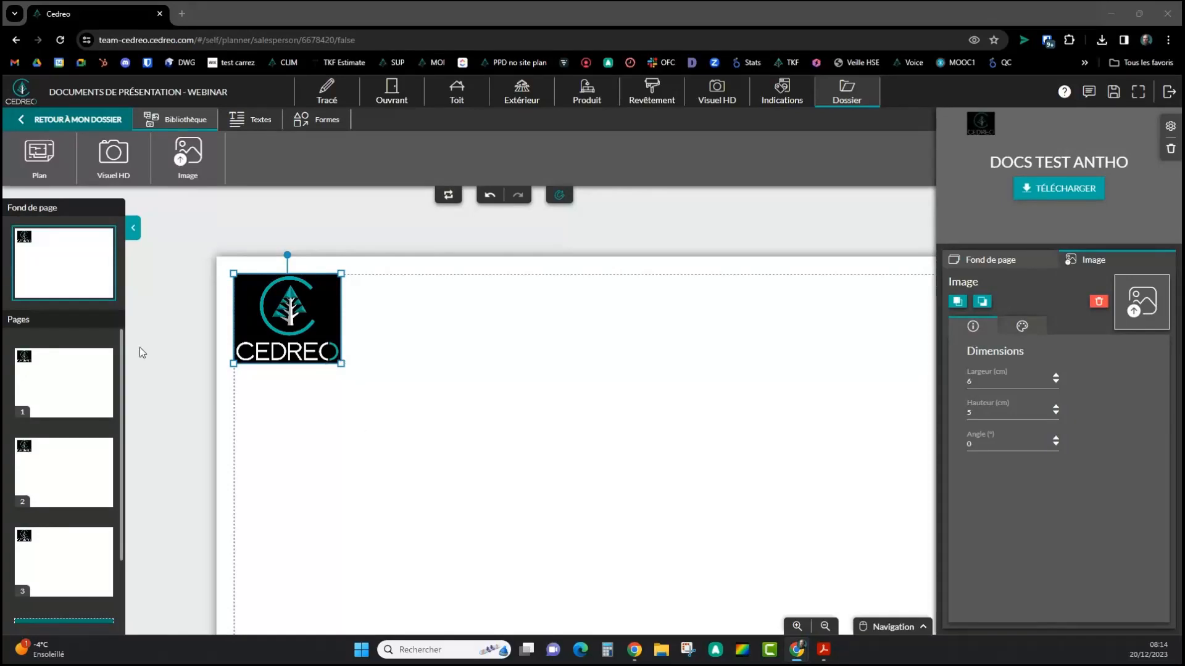
Import the Mentions légales image into the page background
left_click(189, 166)
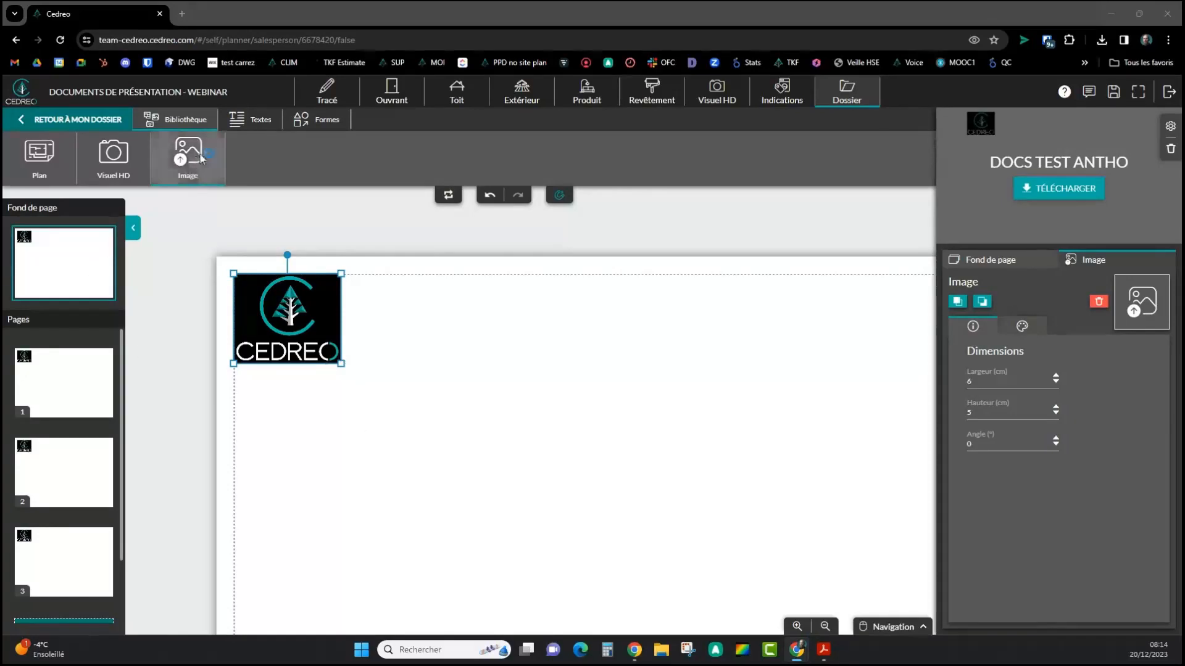
left_click(343, 137)
left_click(624, 405)
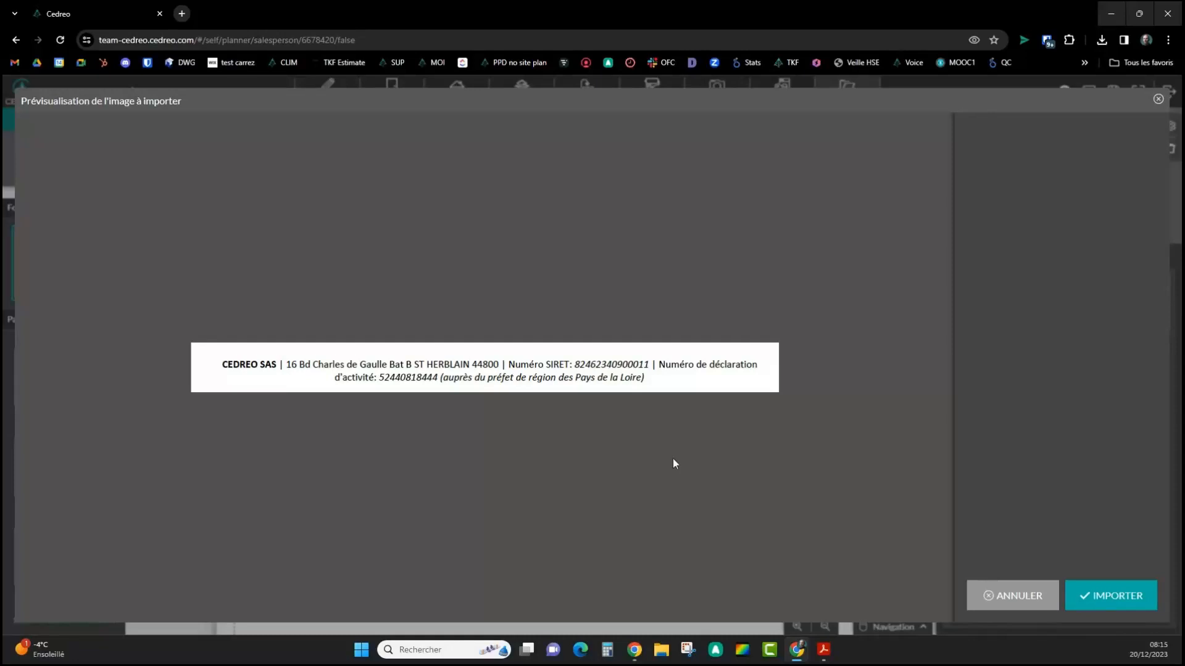
left_click(1138, 593)
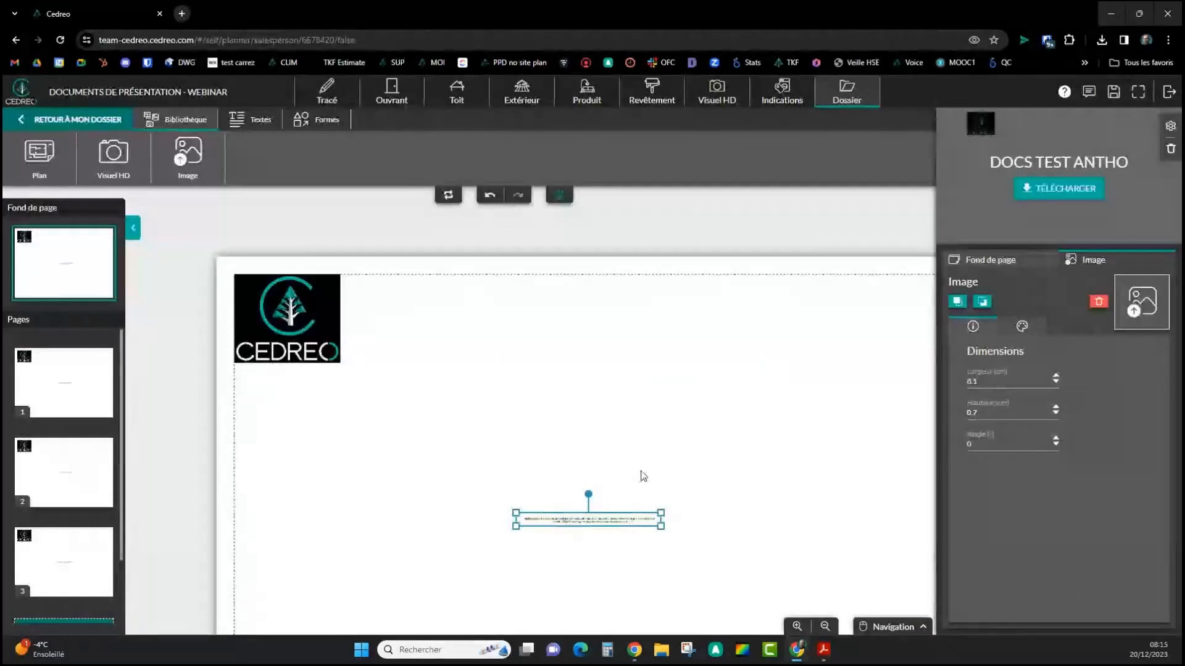
Enlarge the legal notice image to about 23 cm by 1.9 cm and place it centred along the page background's lower margin
scroll(640, 476, "up", 1)
left_click_drag(639, 476, 579, 291)
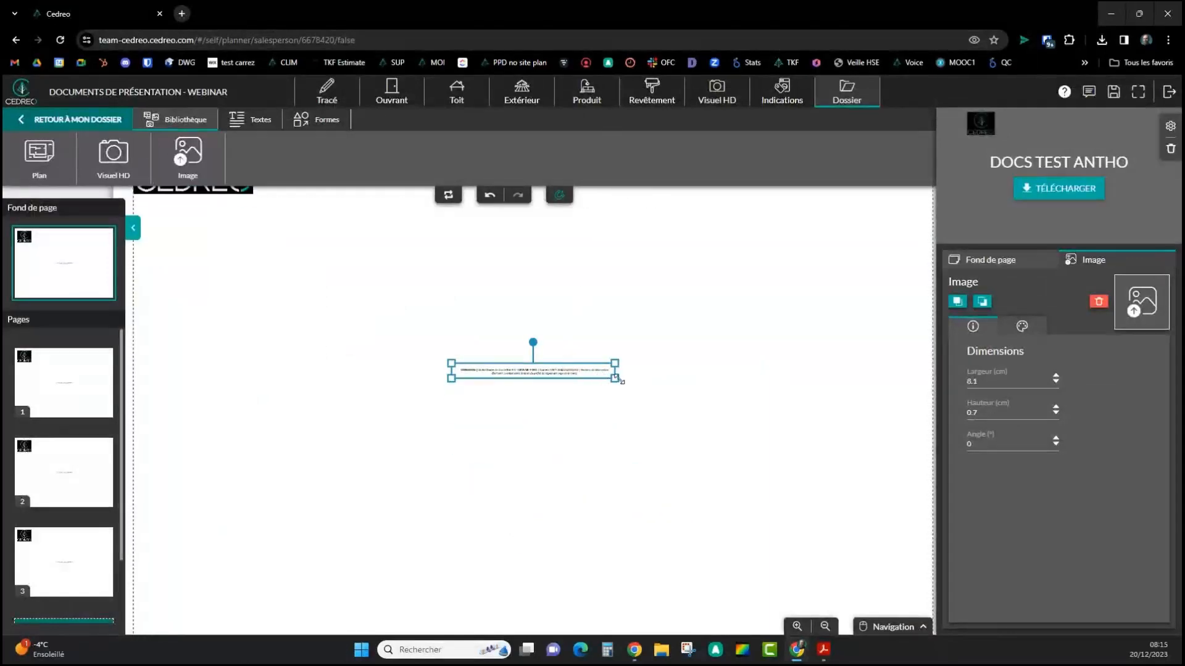
left_click_drag(615, 379, 905, 498)
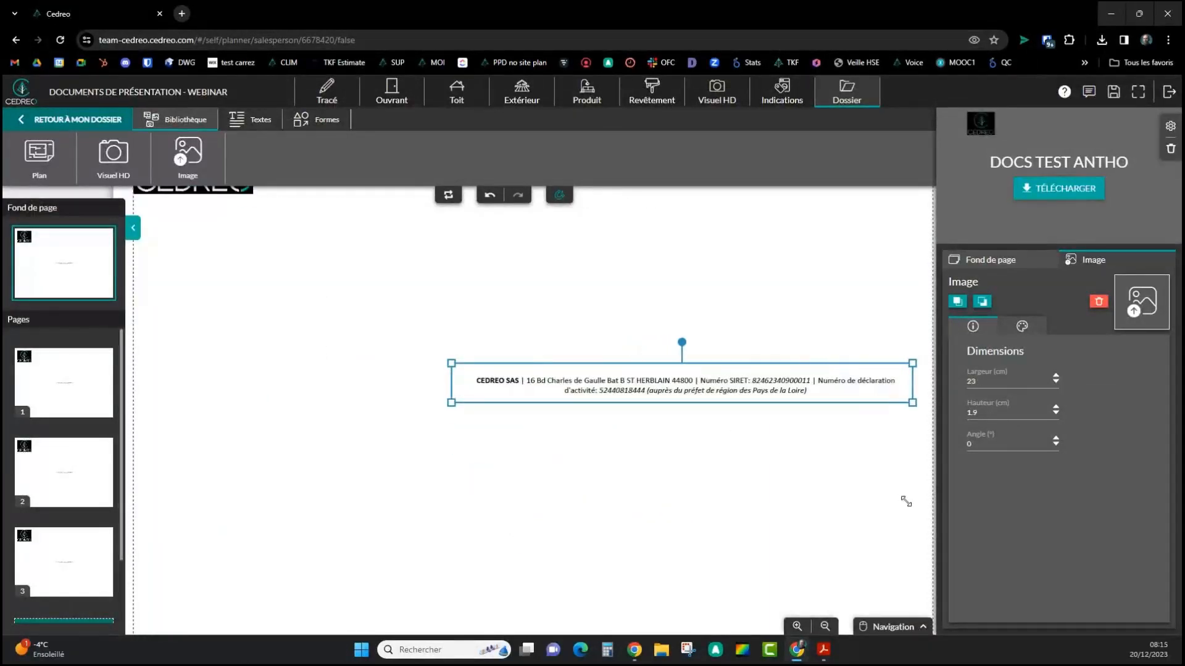
left_click_drag(775, 398, 682, 449)
scroll(681, 449, "down", 2)
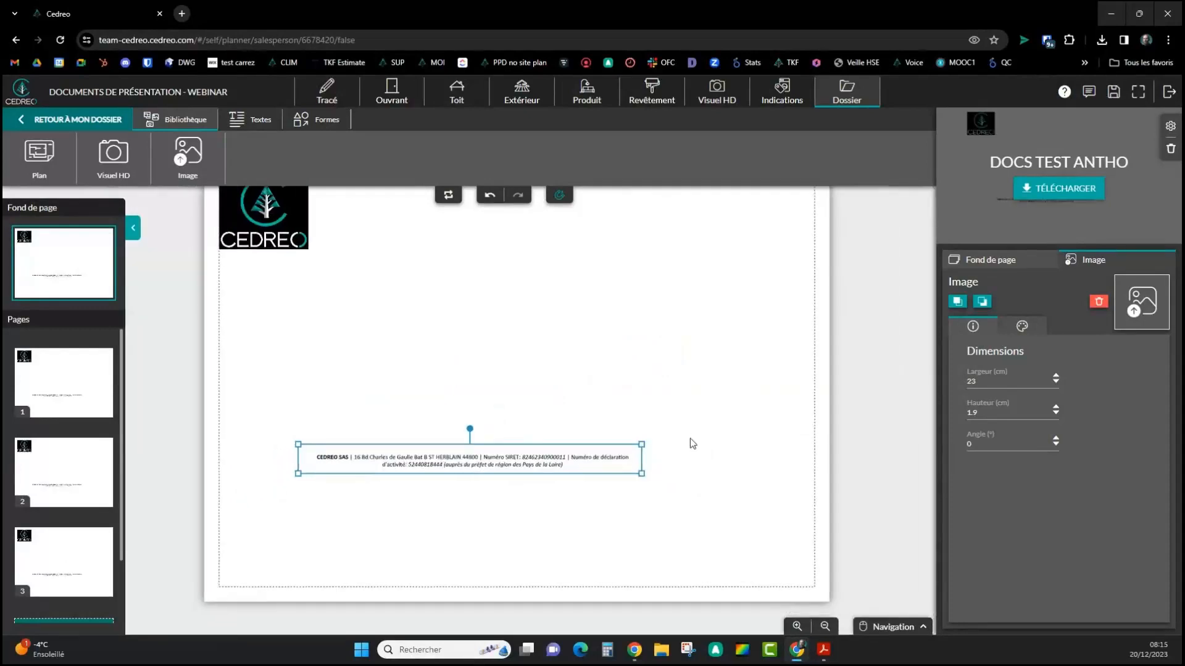
left_click_drag(564, 457, 634, 553)
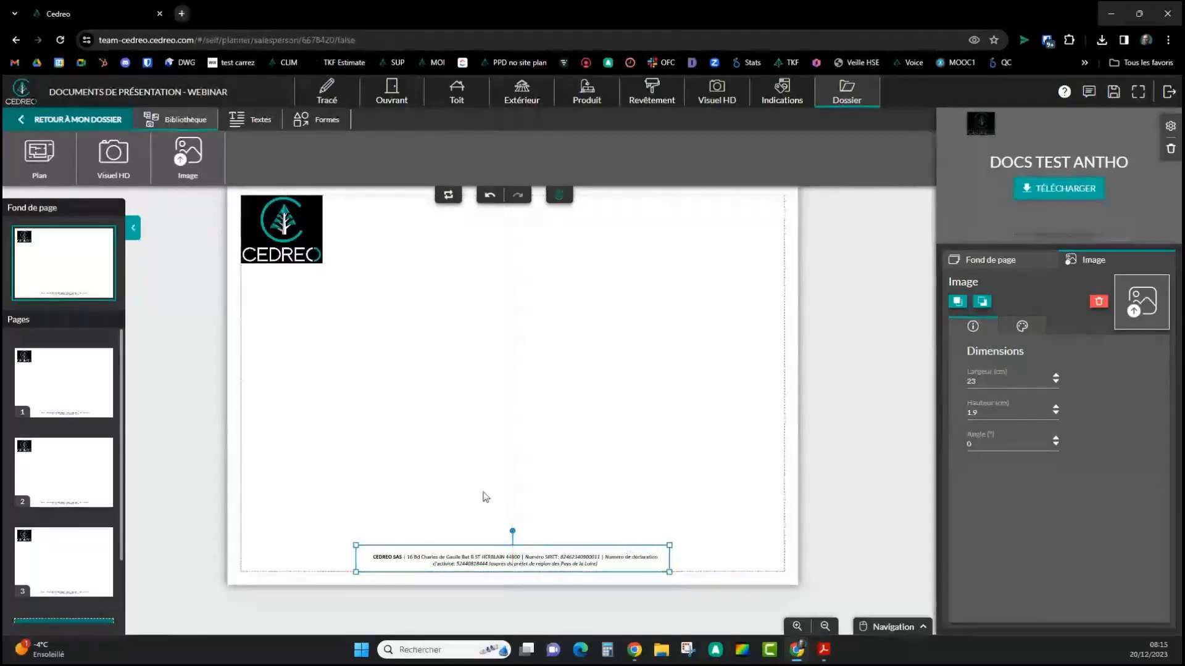
left_click(783, 511)
View pages 2 and 3 to check the shared logo and legal notice, and return to the page background
left_click(94, 449)
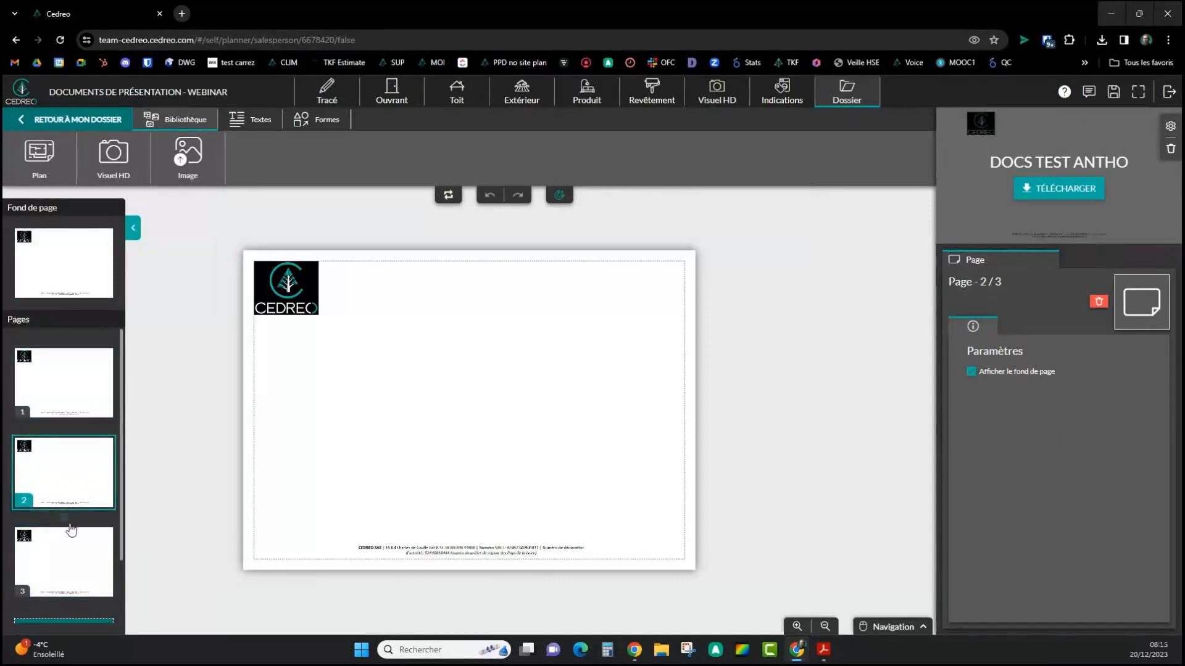
left_click(74, 550)
left_click(71, 275)
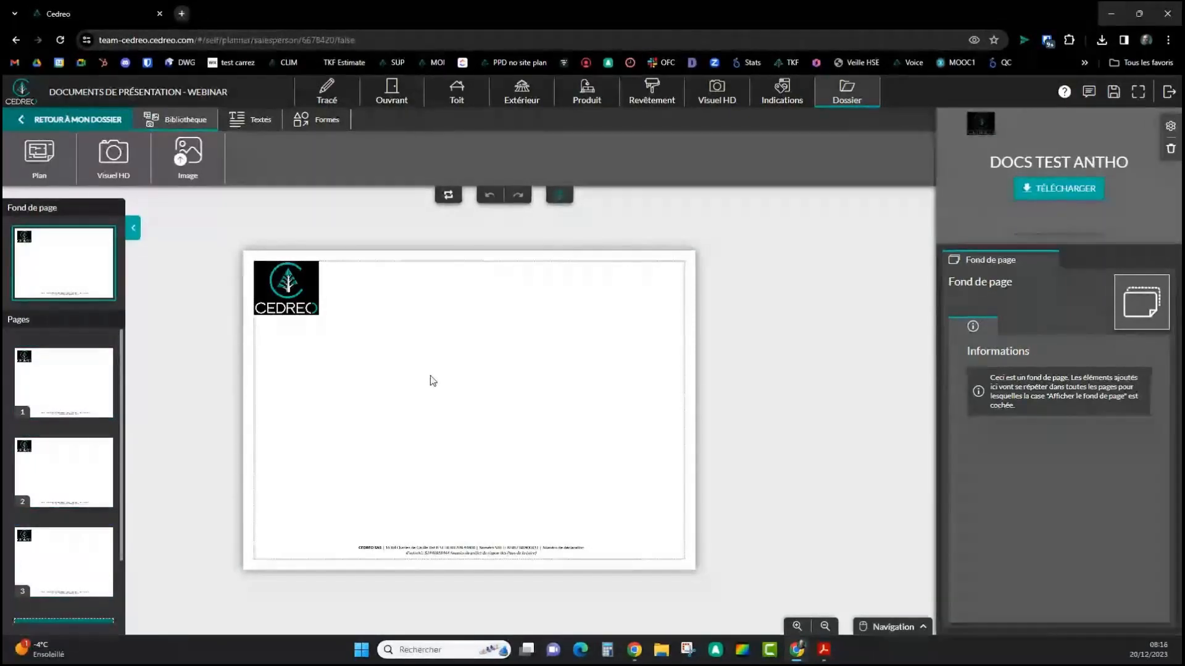
Display a black outline with a line thickness of 1 around the background logo
left_click(301, 296)
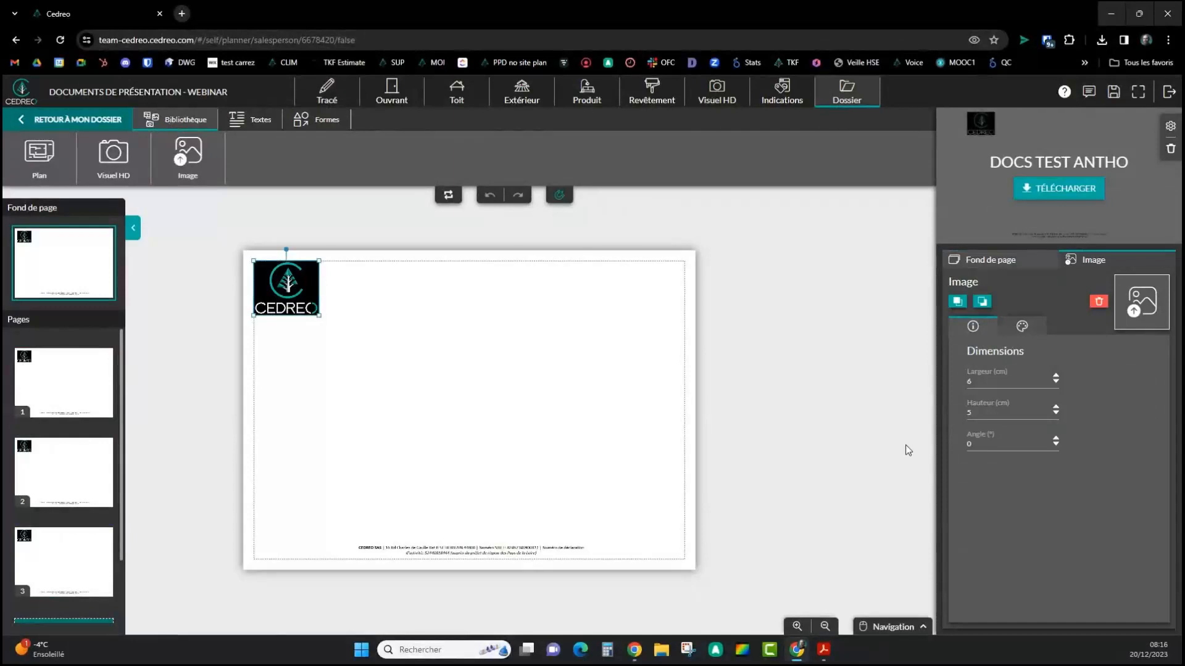
left_click(1022, 326)
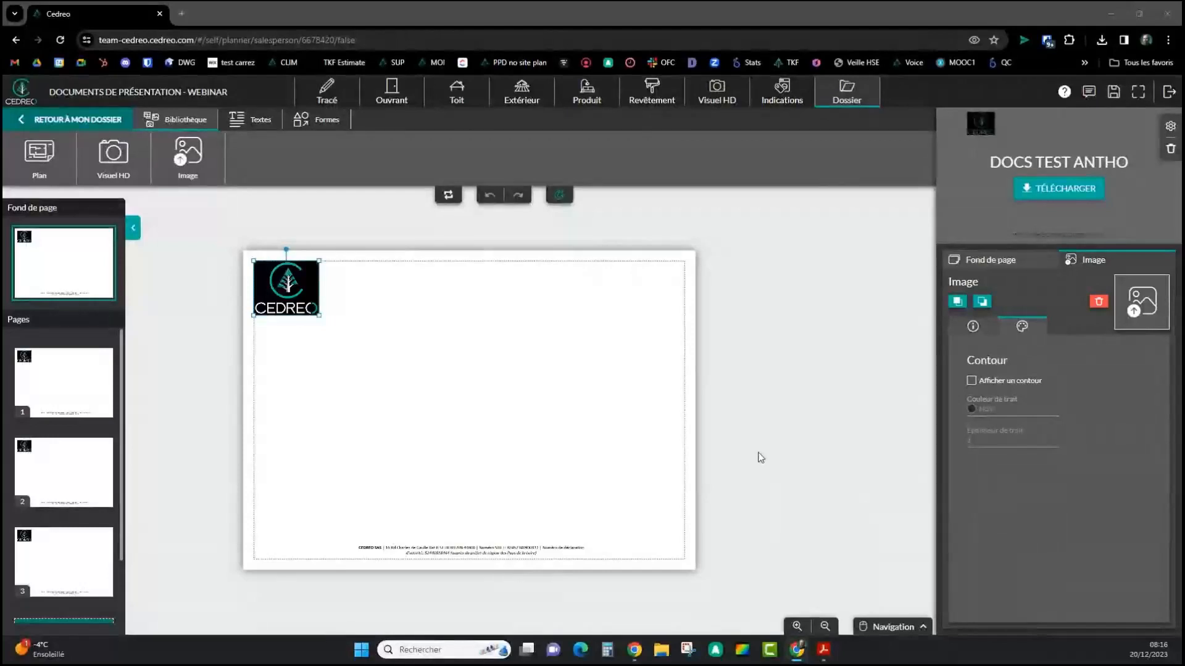
left_click(972, 381)
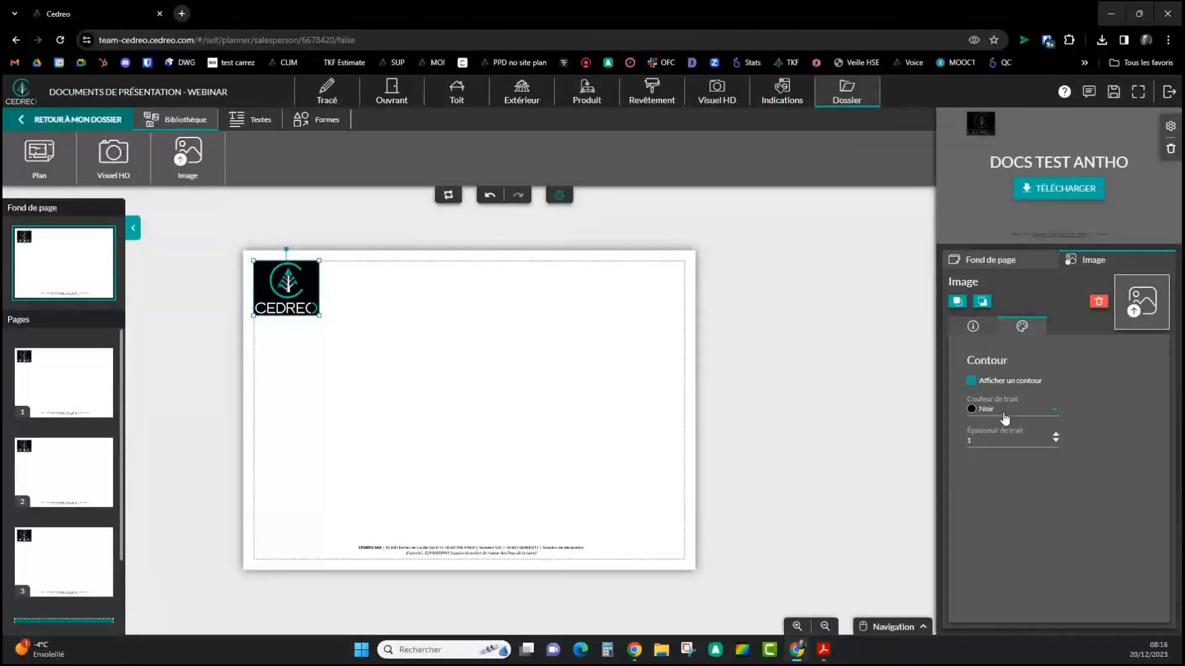
left_click(1018, 260)
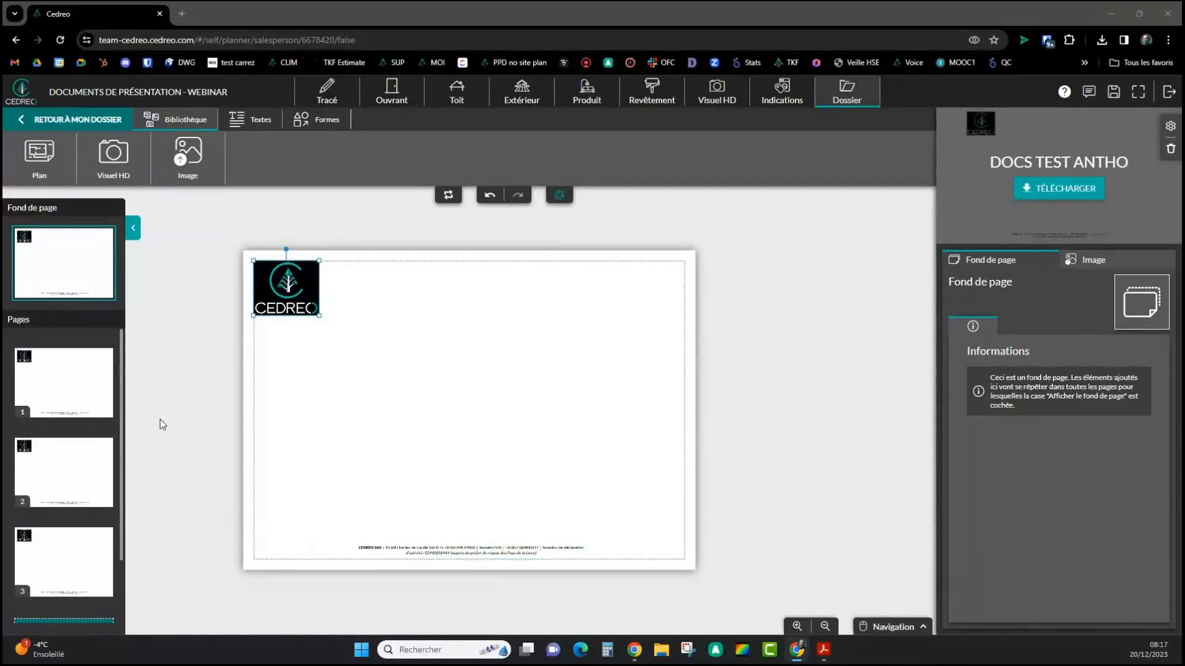
Switch the display of the page background off and on again for page 1
left_click(76, 391)
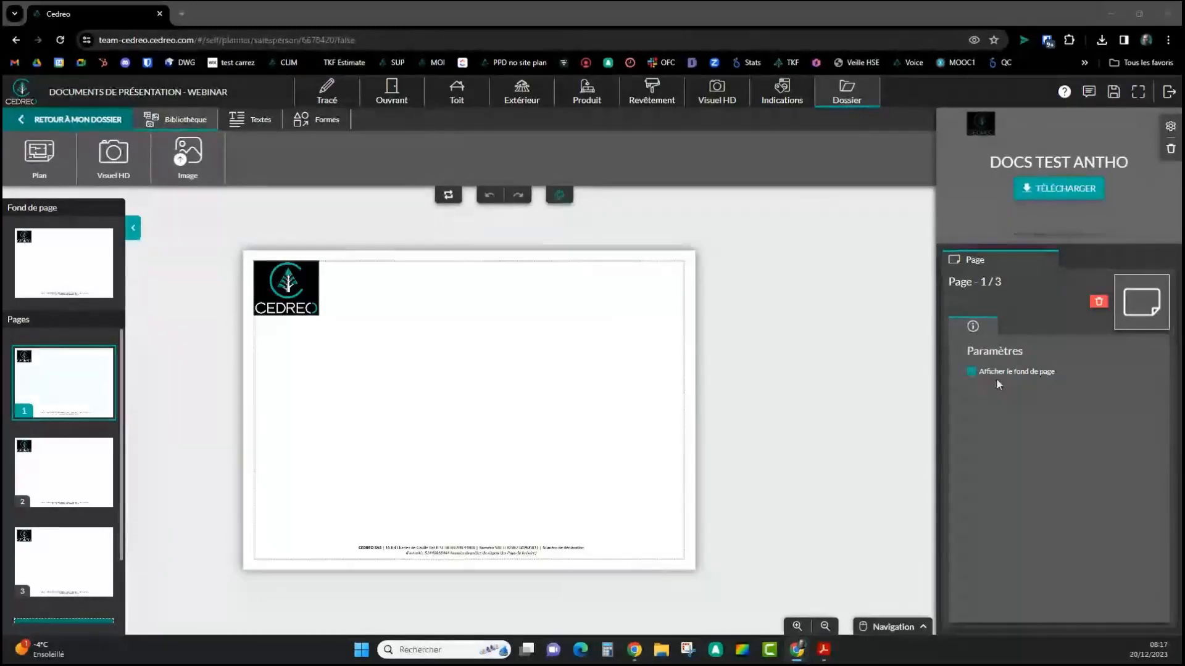
left_click(972, 372)
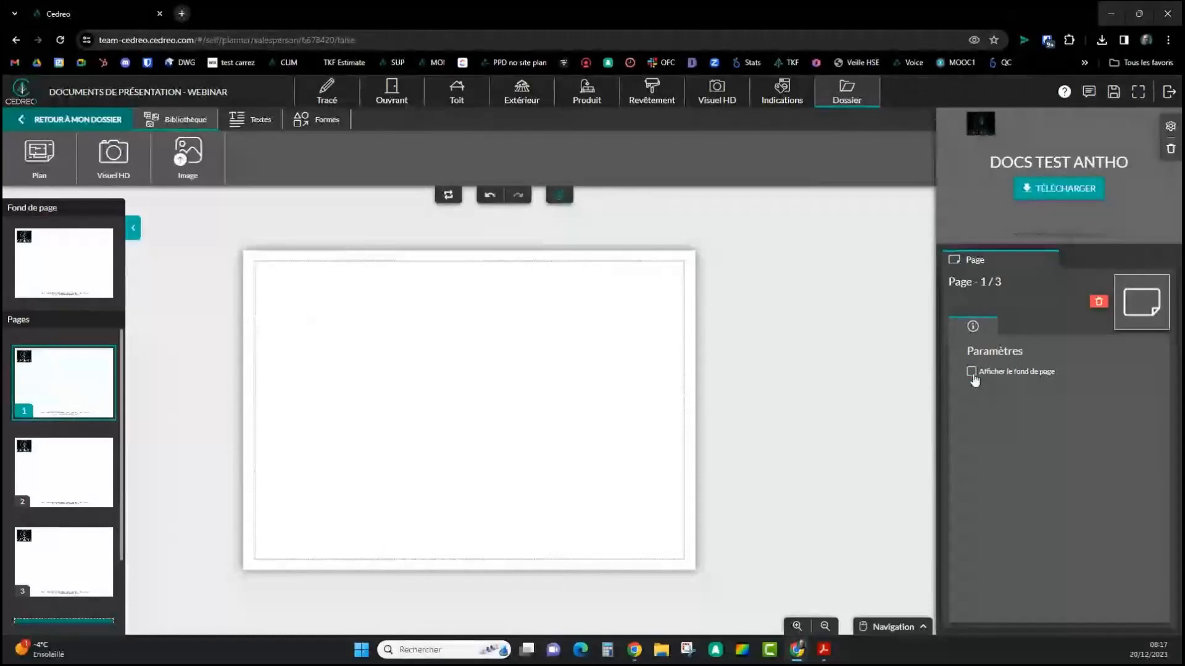
left_click(972, 374)
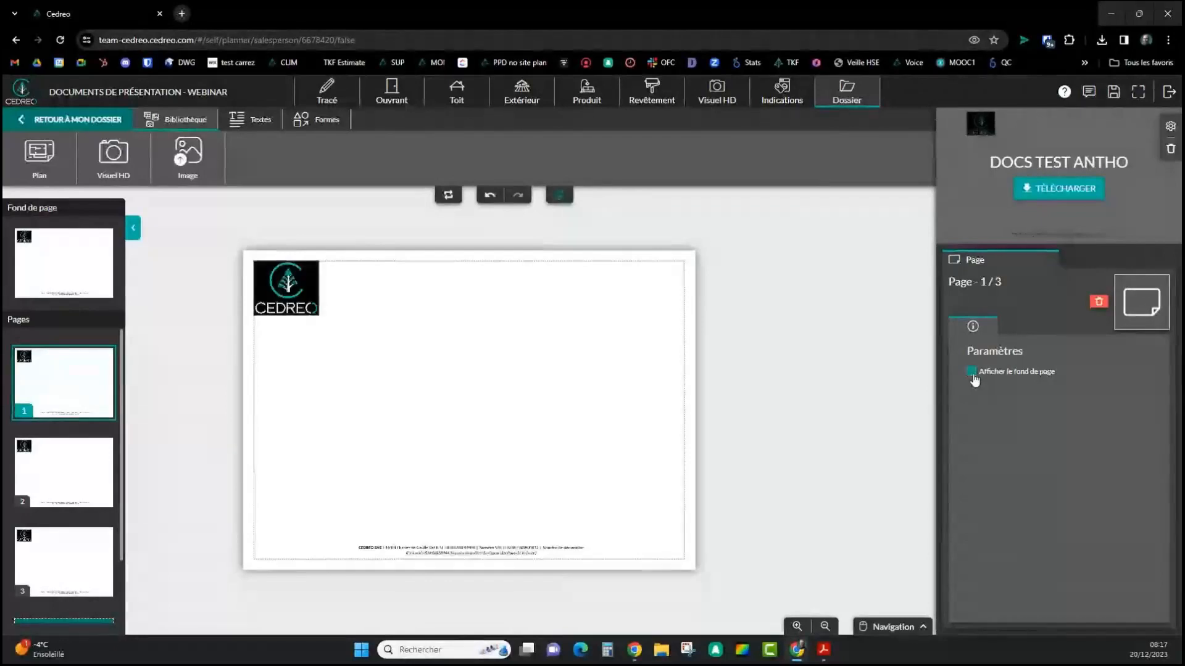
left_click(972, 374)
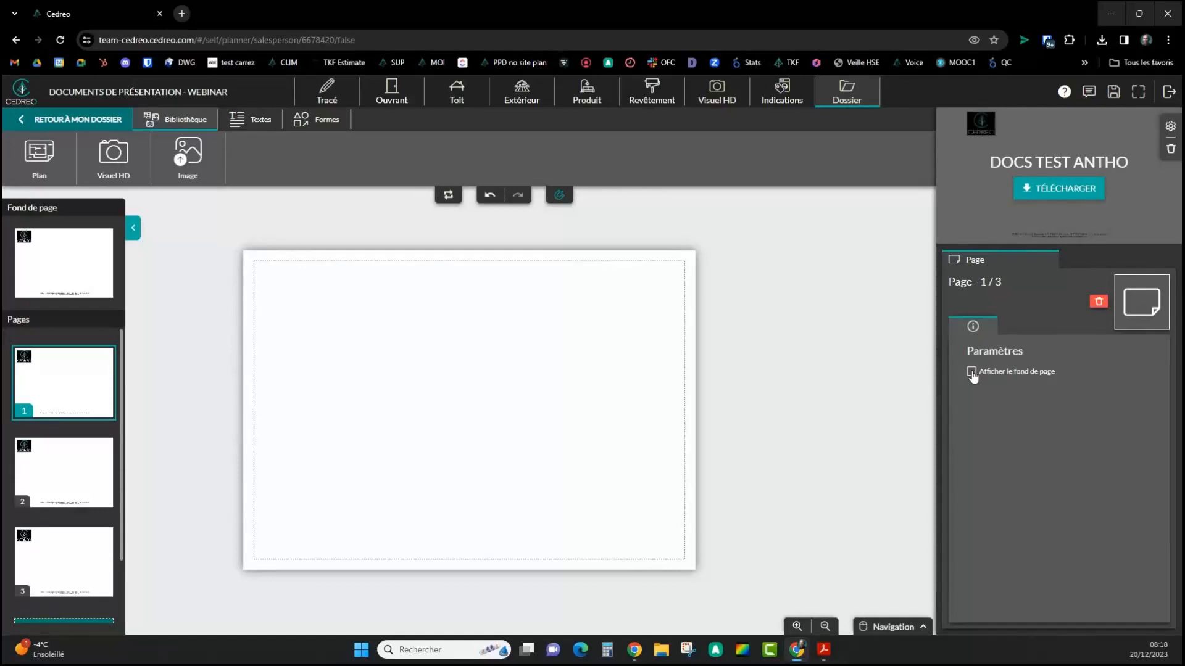
left_click(972, 373)
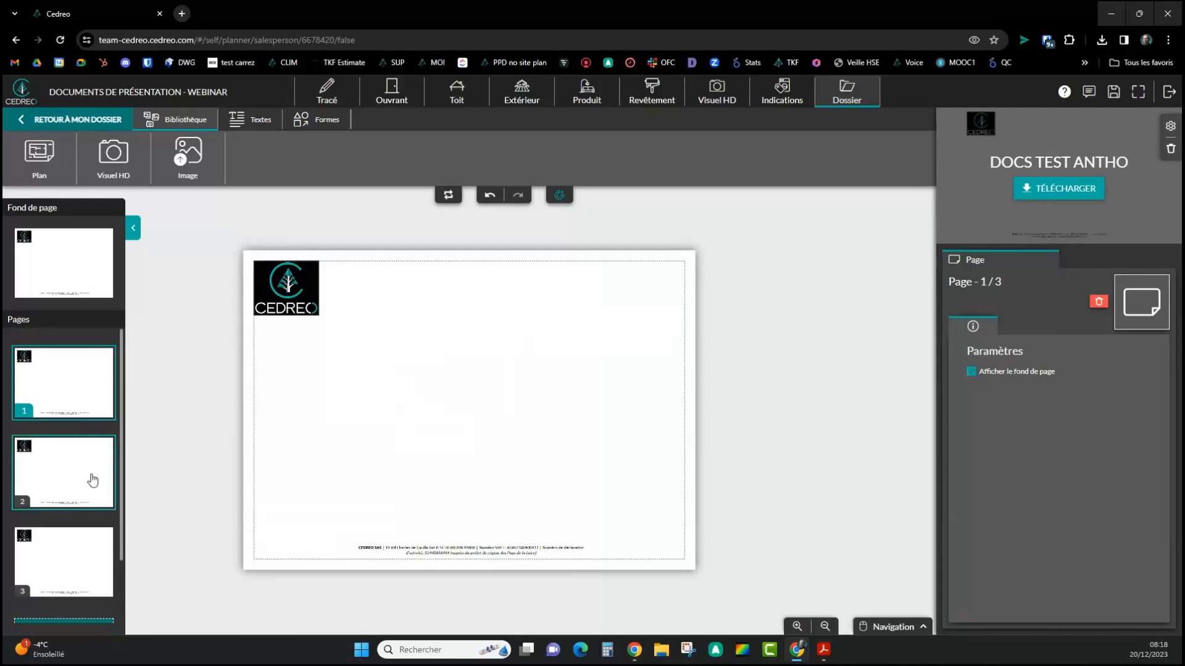
Switch the display of the page background off and on again for page 2
left_click(91, 480)
left_click(971, 372)
left_click(972, 372)
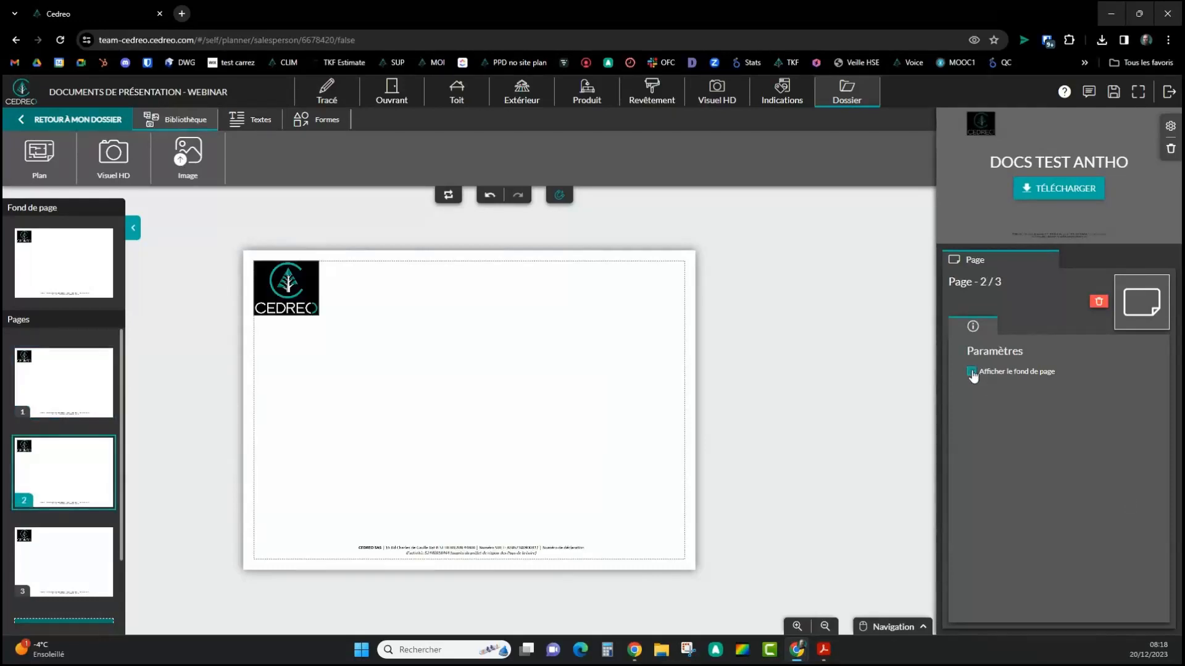
left_click(971, 372)
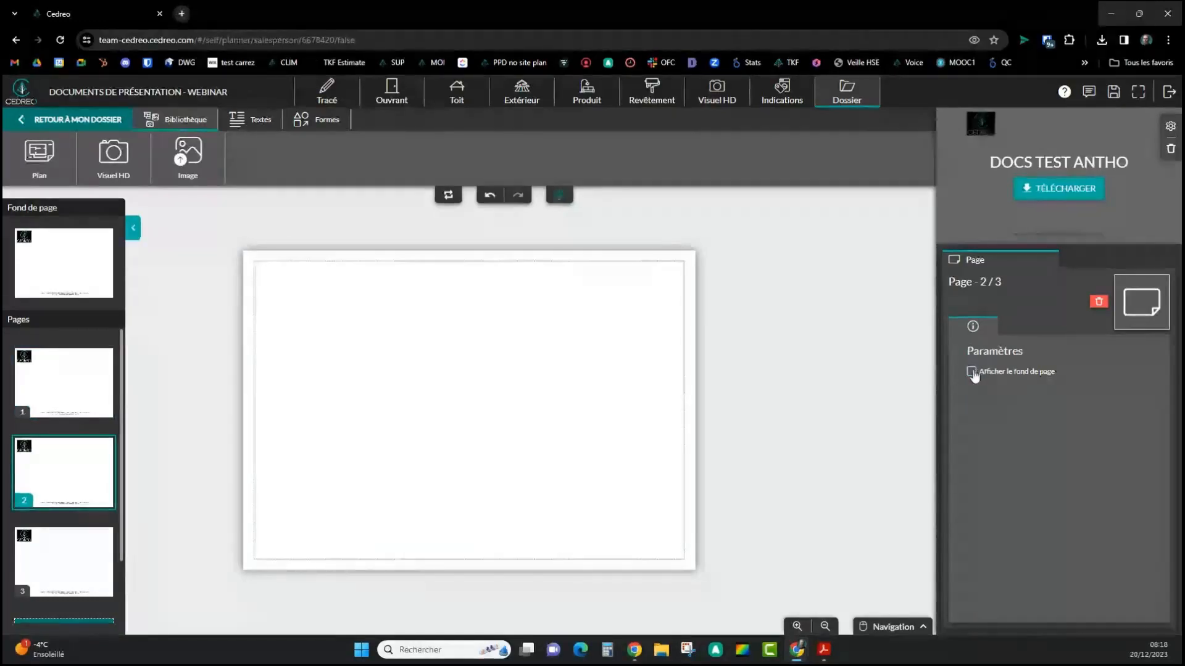
left_click(971, 372)
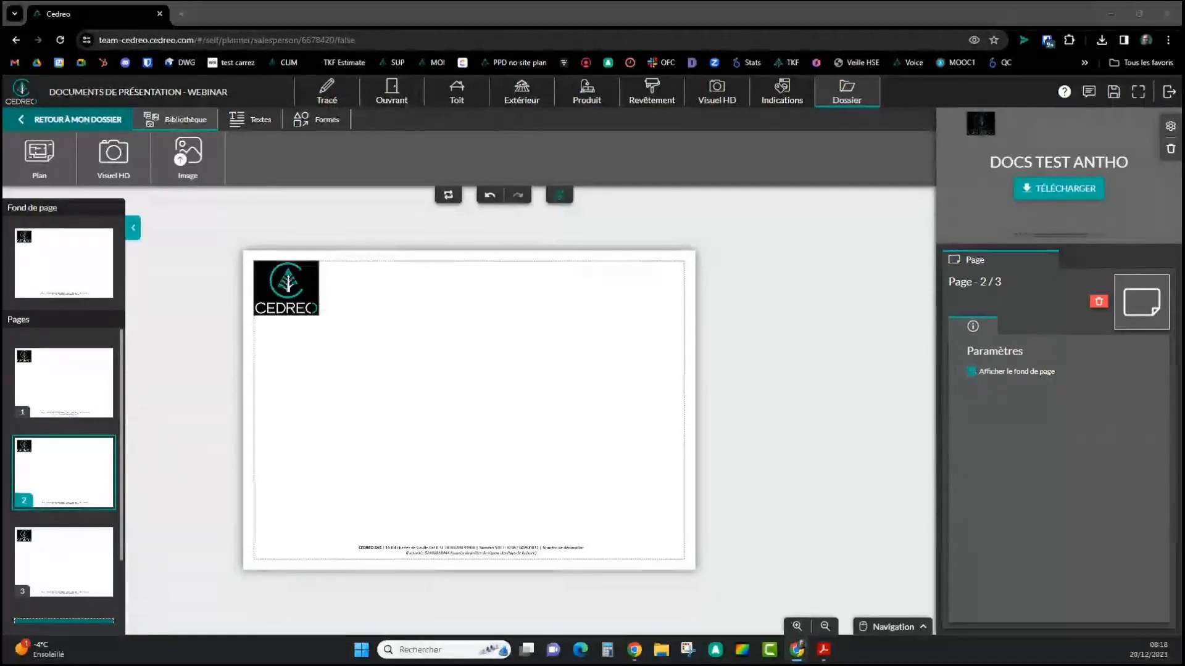
Import the Tableau de surface image onto page 1
left_click(80, 391)
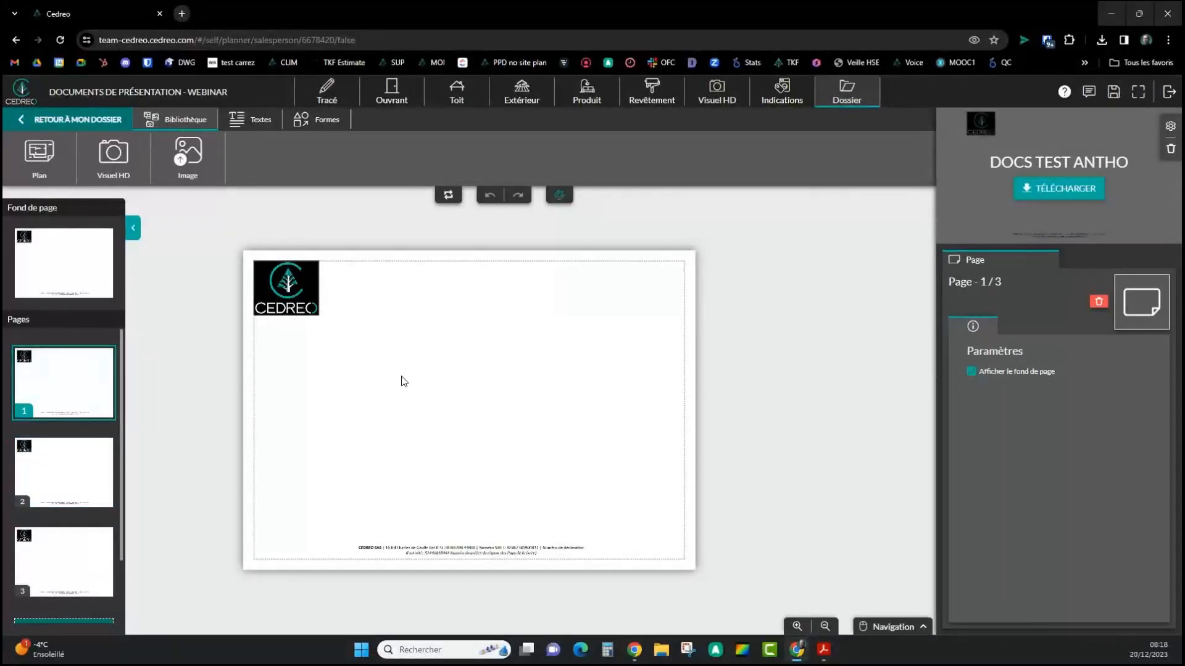
left_click(186, 159)
left_click(398, 132)
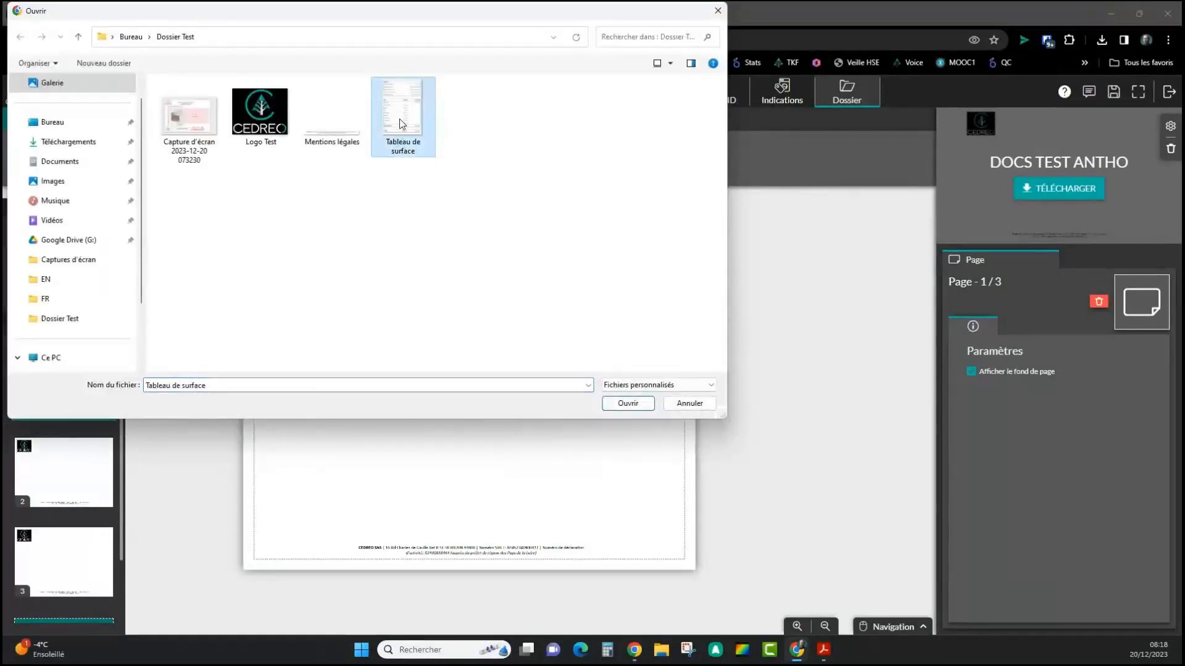
left_click(639, 409)
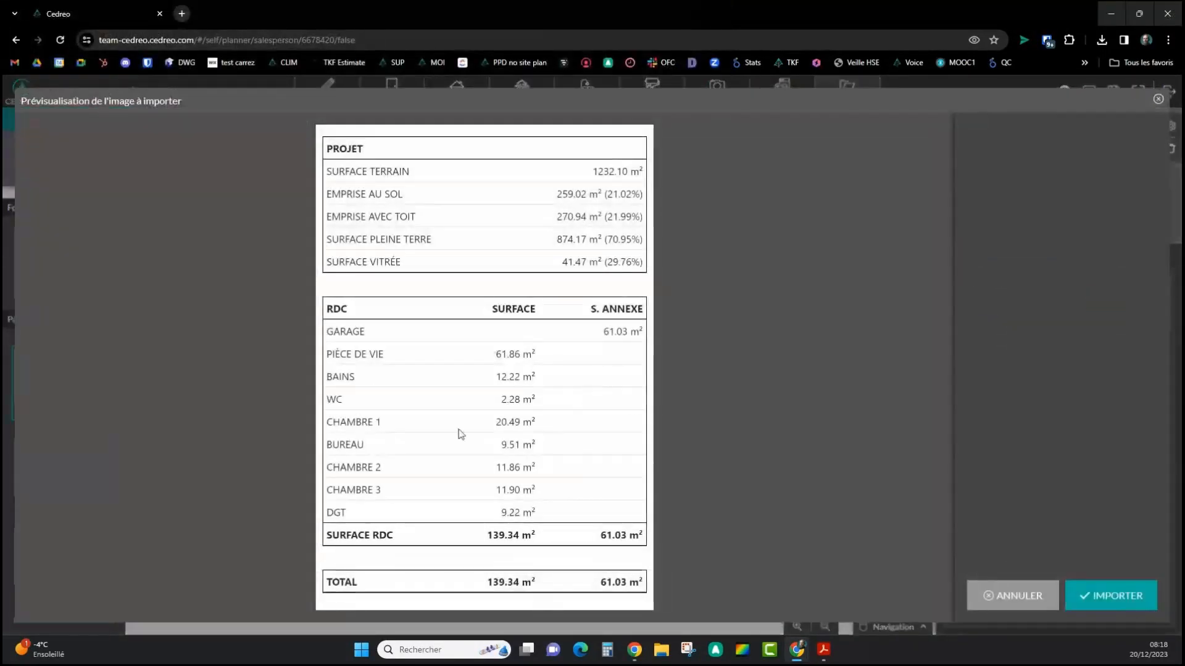
left_click(1111, 595)
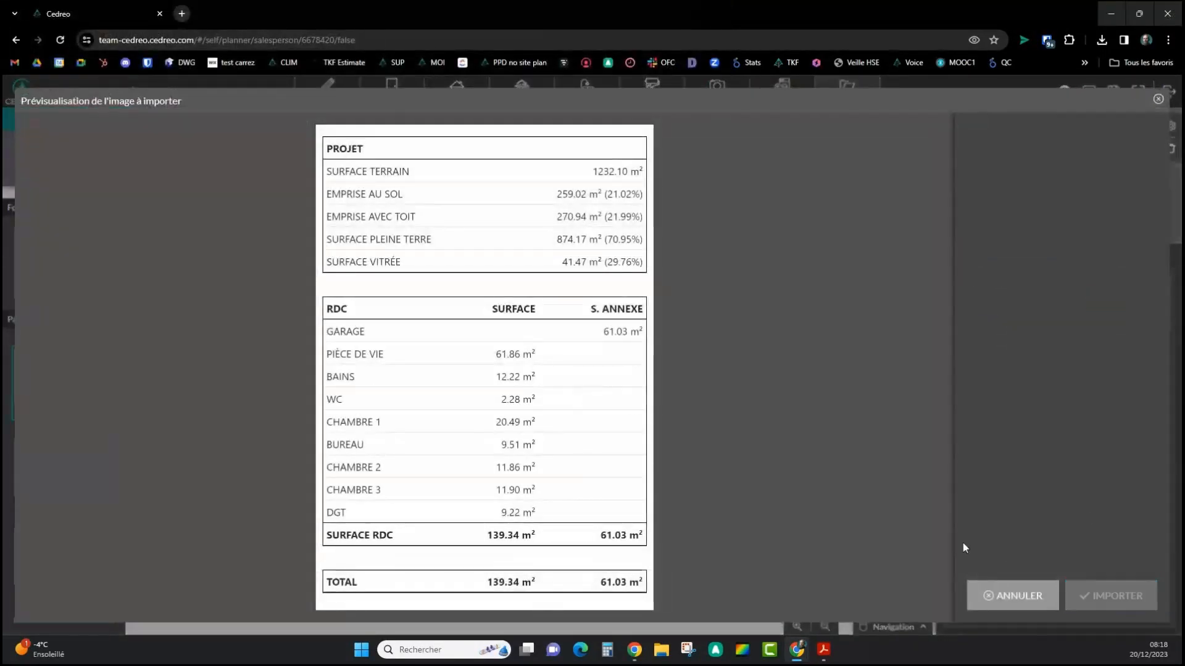
Place the surface table image against page 1's left margin, in the lower half of the page
left_click_drag(509, 422, 322, 482)
left_click_drag(338, 483, 338, 490)
left_click(550, 450)
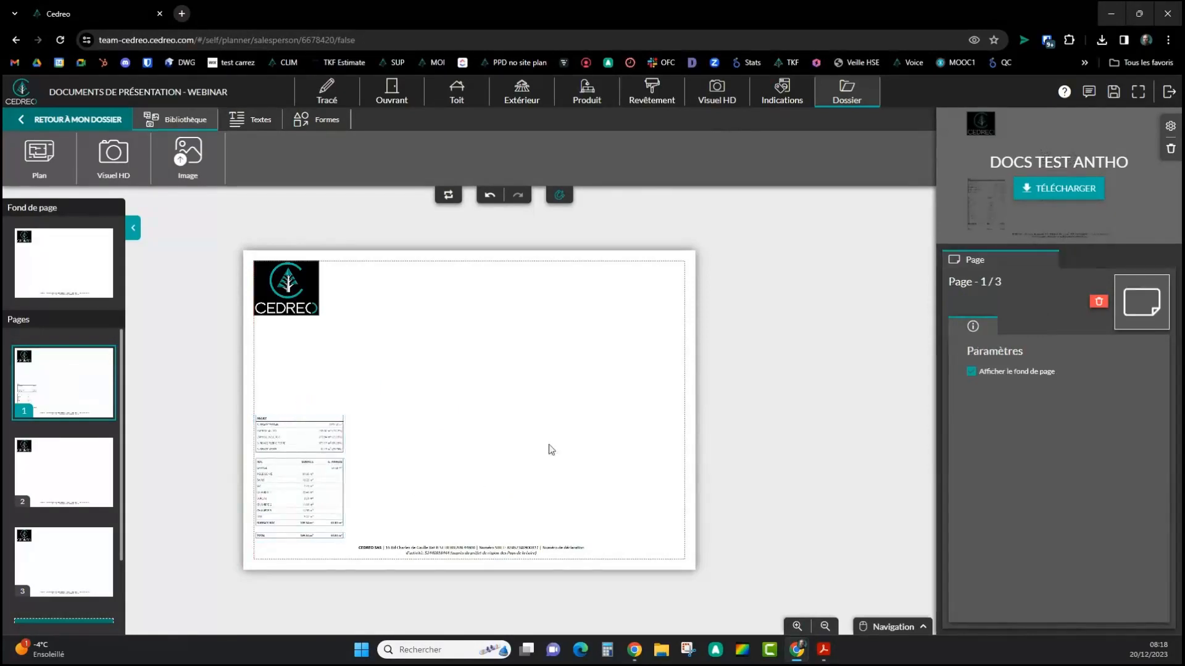
Import the ground-floor plan Plan RDC onto page 1, after looking through the other available plan types
left_click(39, 158)
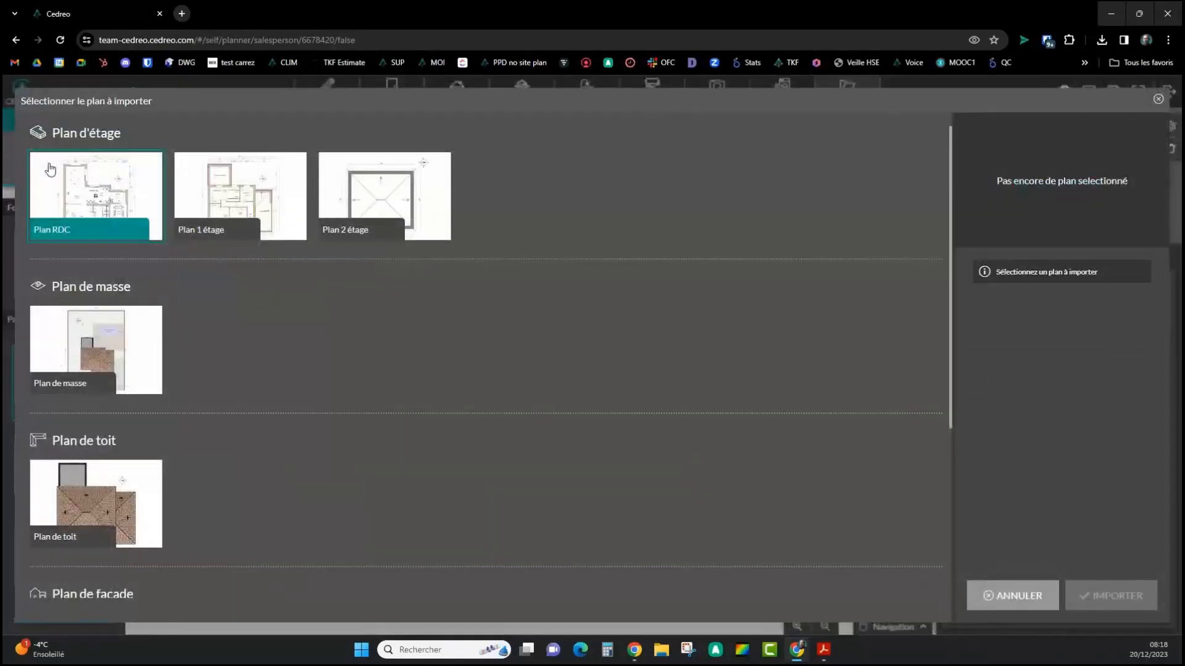
left_click(79, 179)
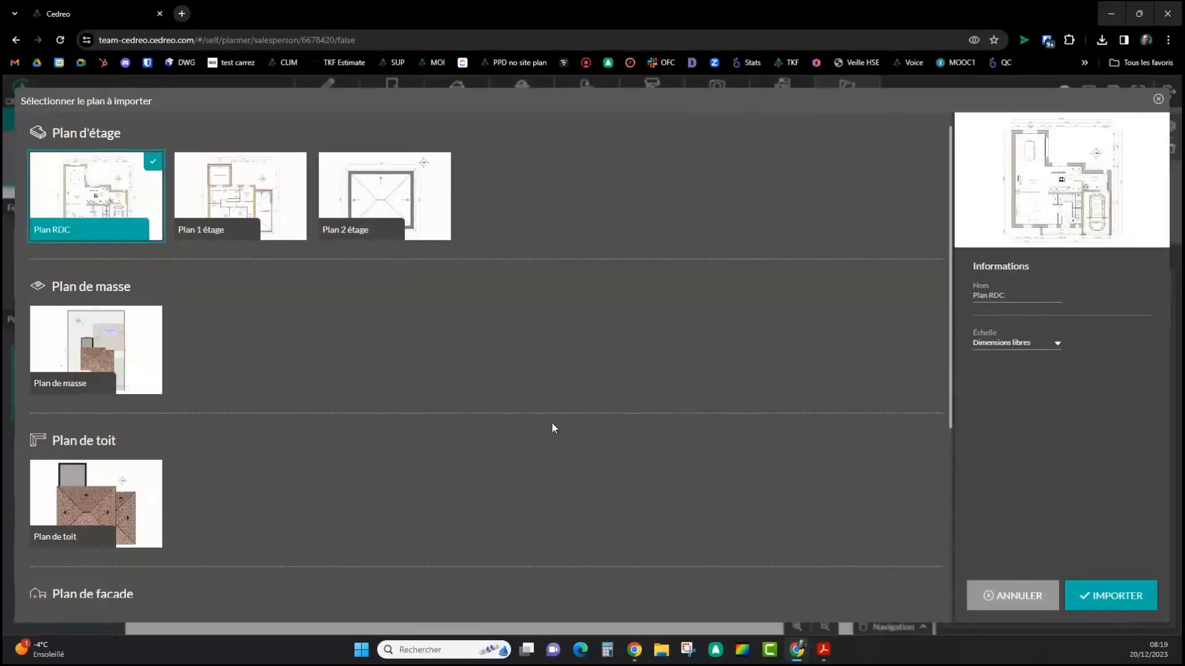
scroll(517, 391, "down", 1)
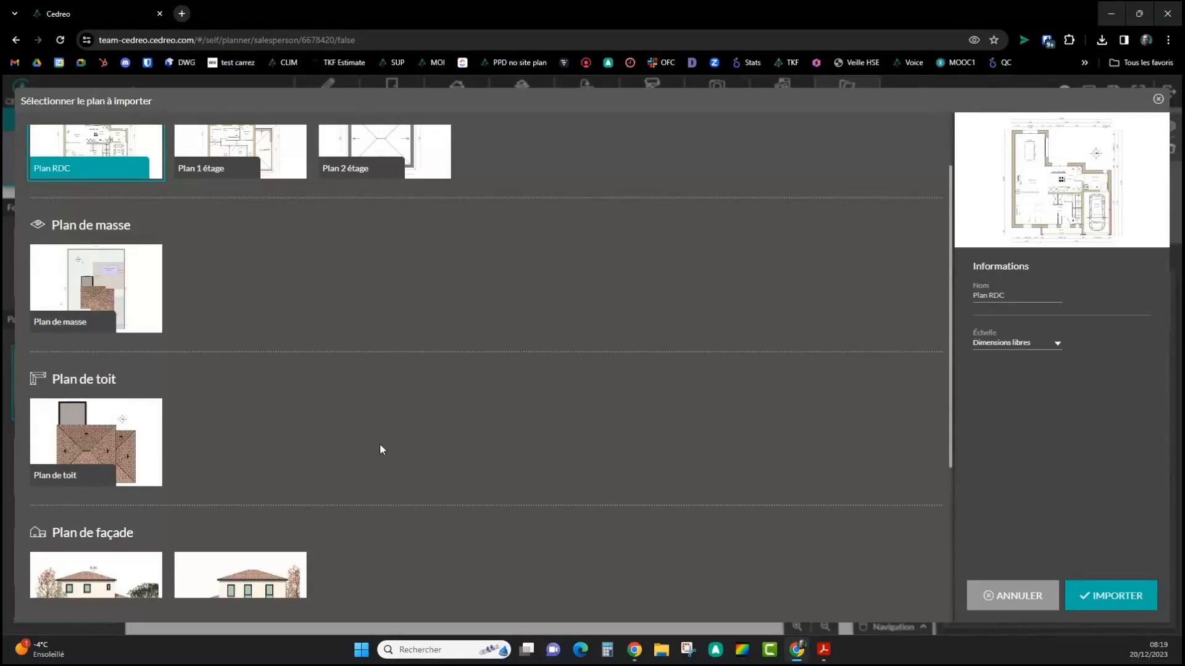
scroll(476, 445, "down", 2)
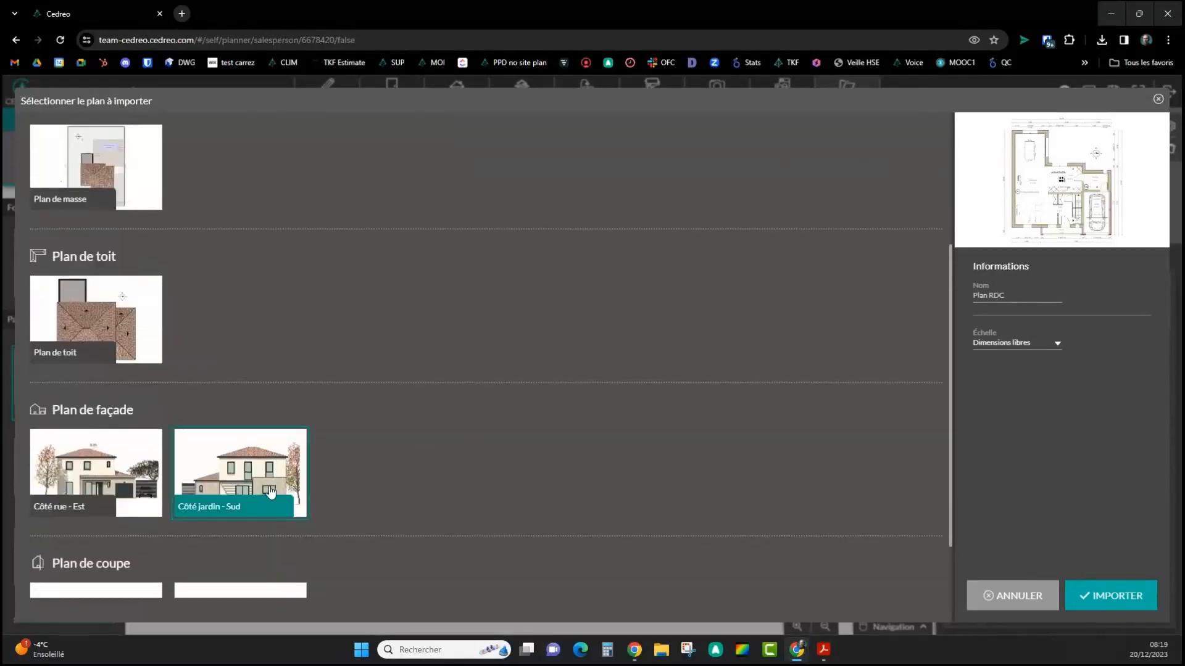
scroll(344, 461, "down", 1)
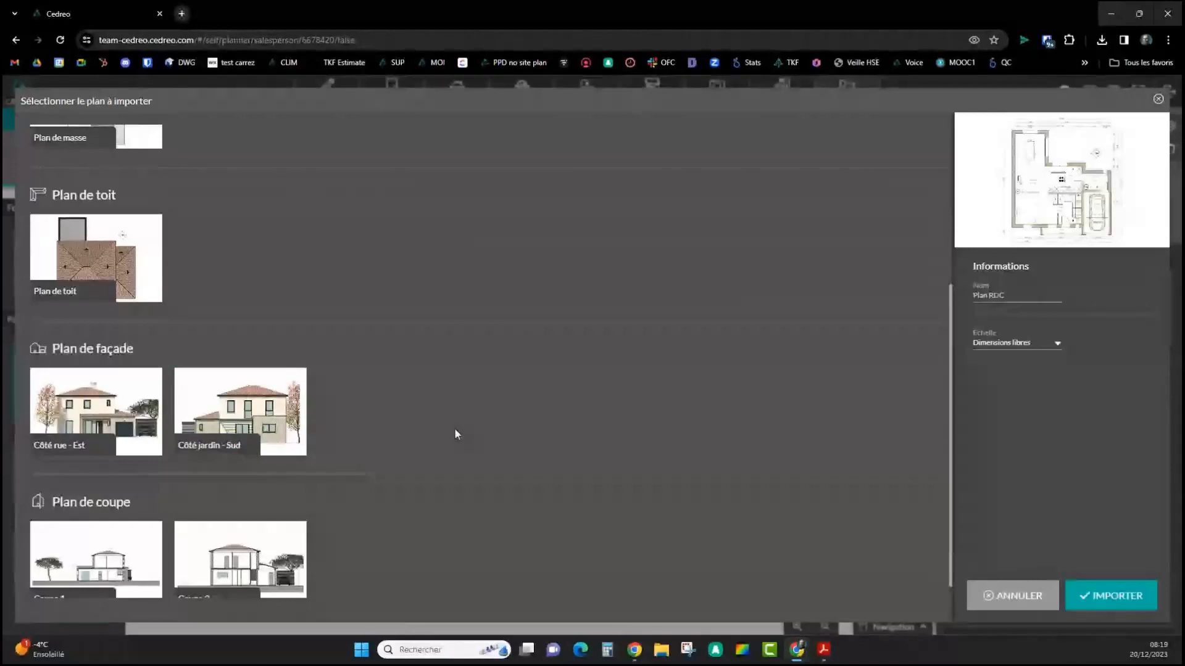
scroll(455, 427, "up", 4)
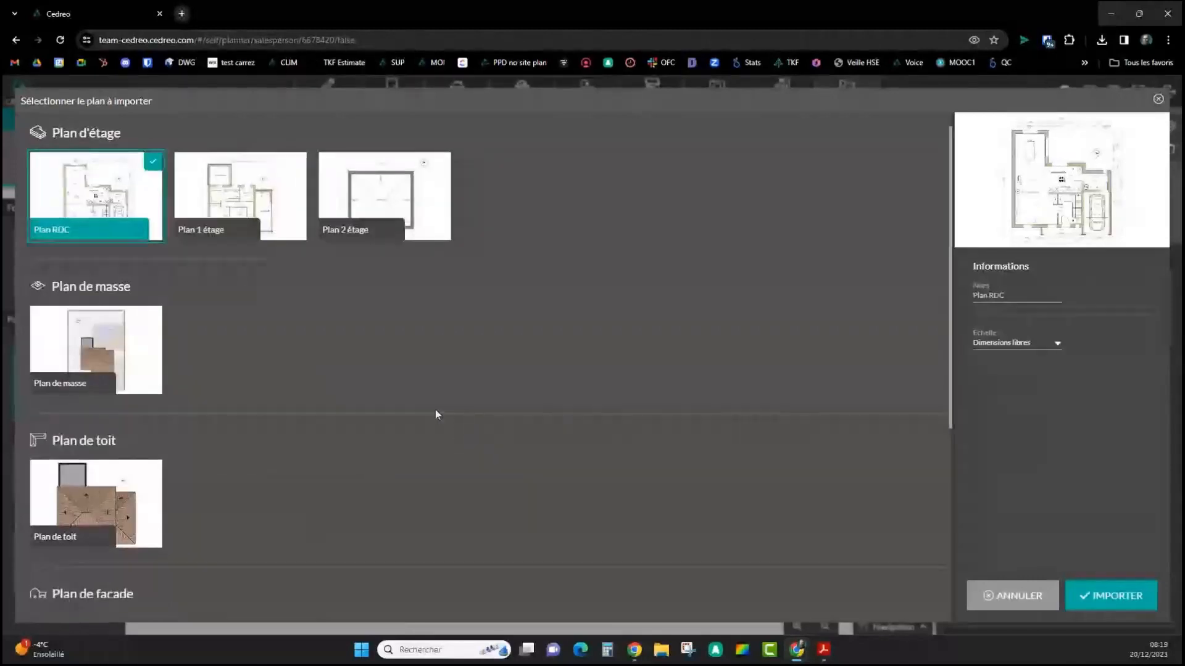
left_click(1119, 597)
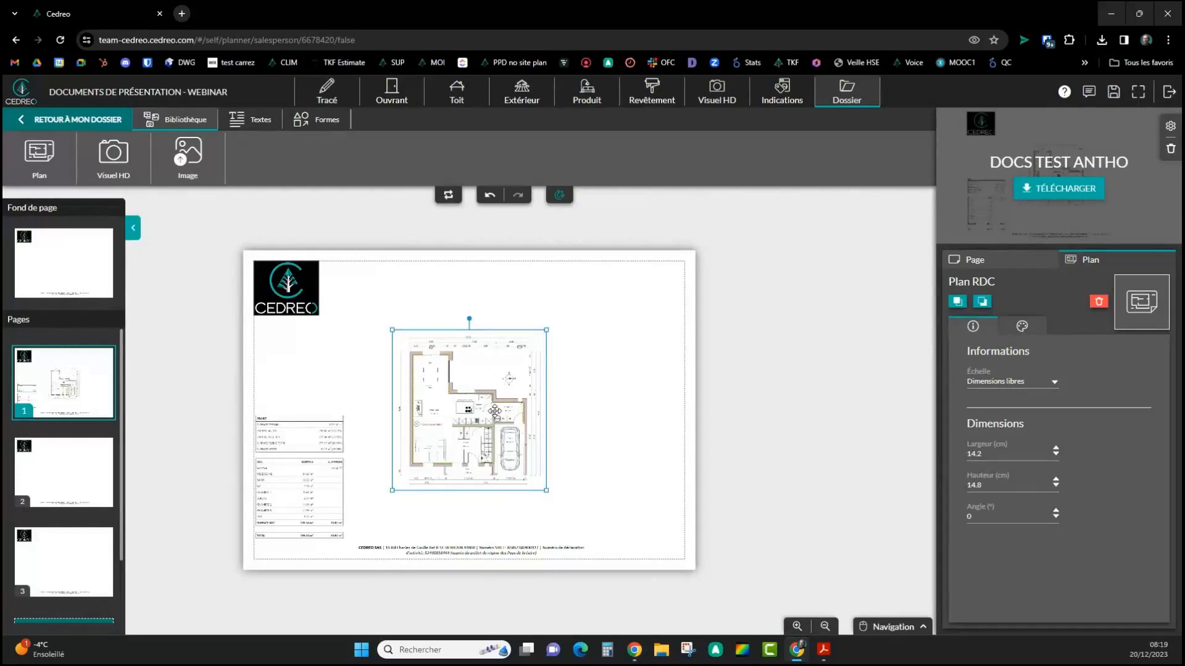
left_click_drag(492, 430, 493, 426)
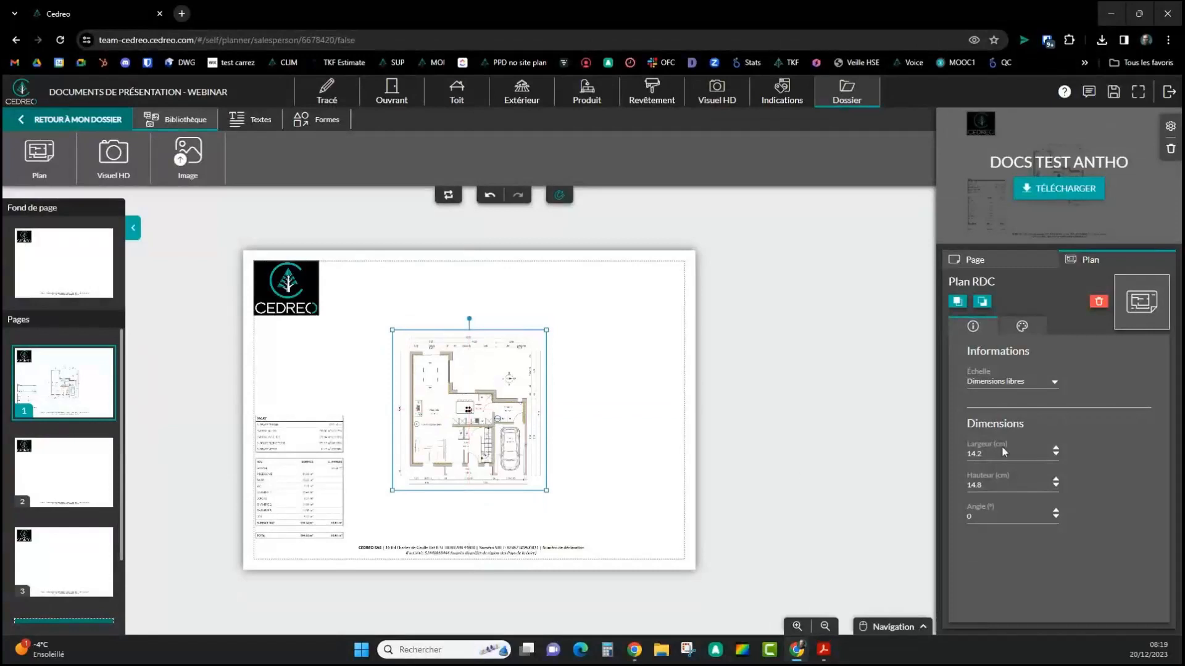
Try the scales 1/75, 1/100 and 1/50 on the Plan RDC drawing of page 1
left_click(1055, 386)
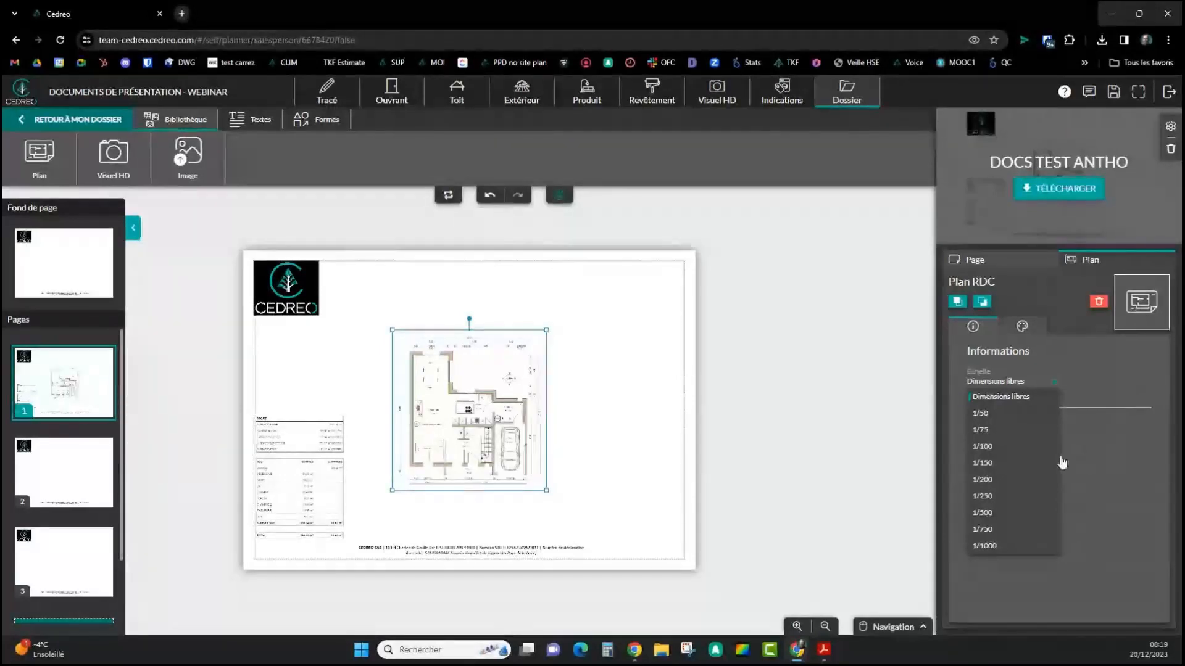
left_click(1005, 430)
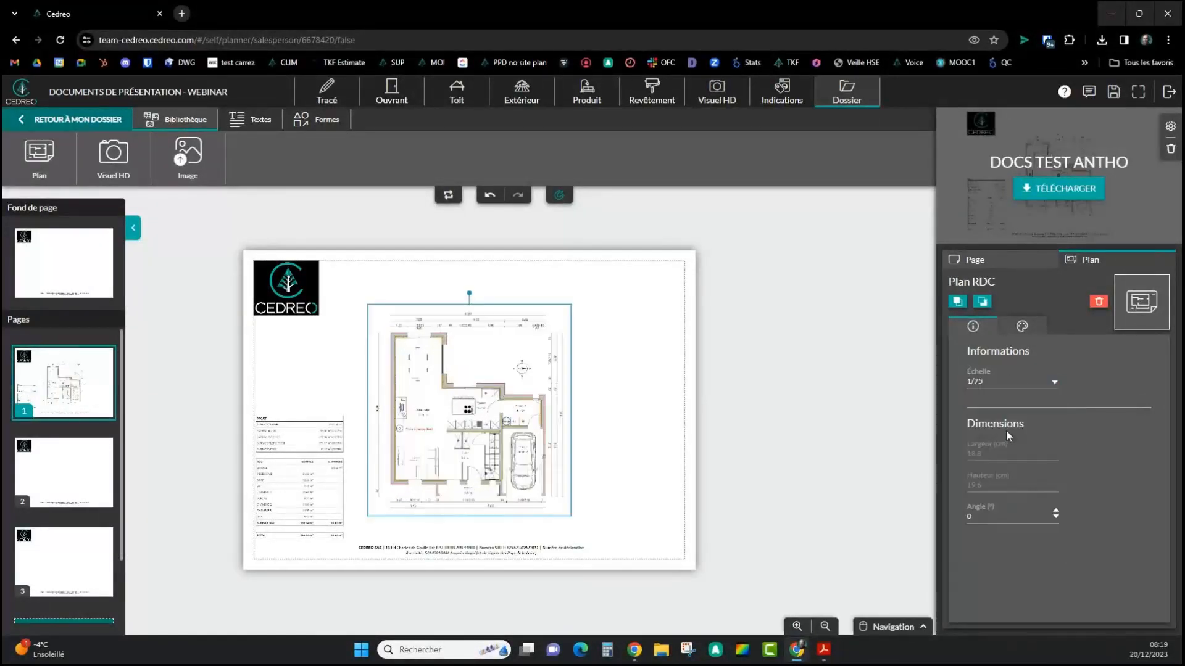
left_click(1010, 389)
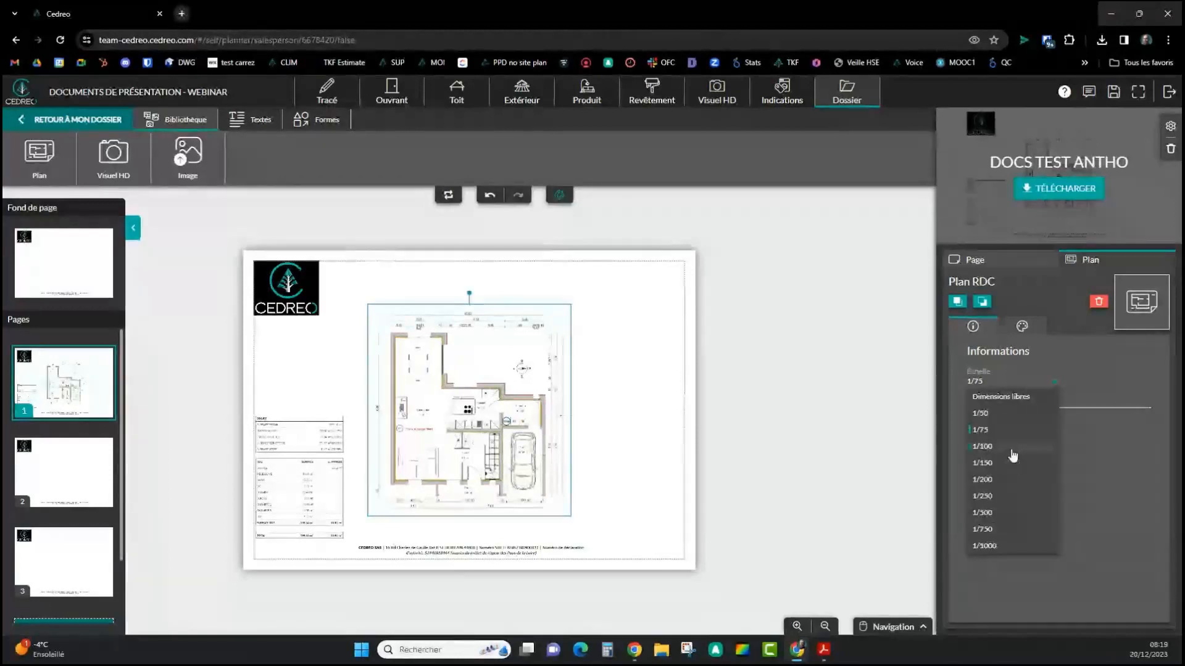
left_click(1011, 448)
left_click(1006, 383)
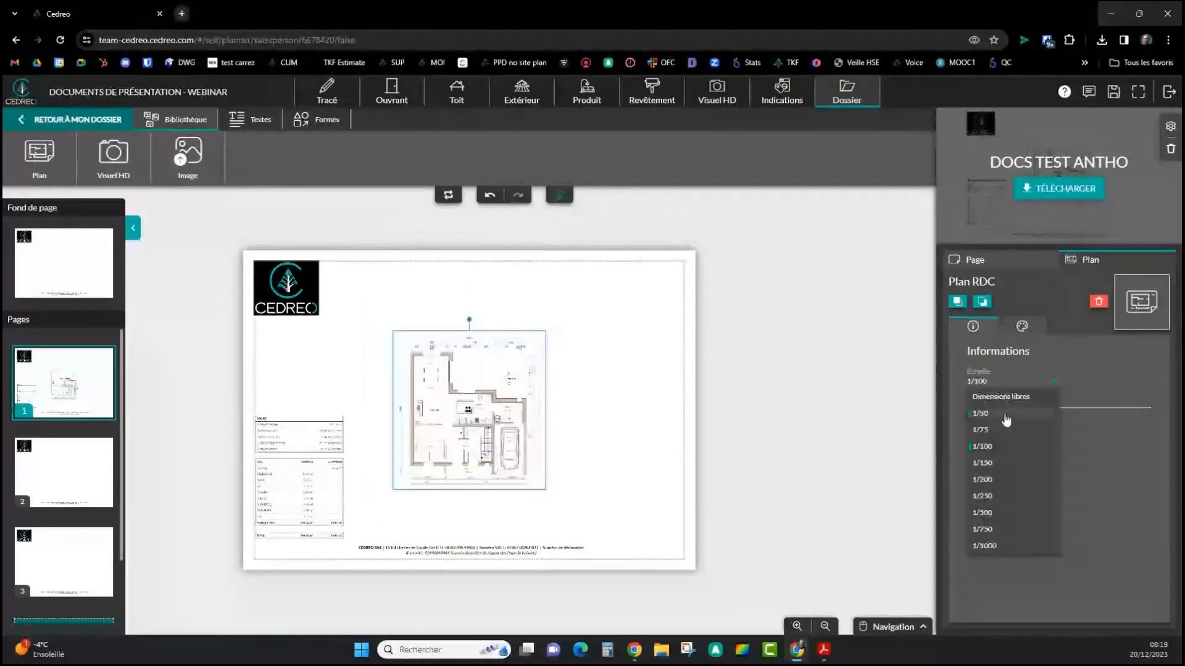
left_click(1005, 420)
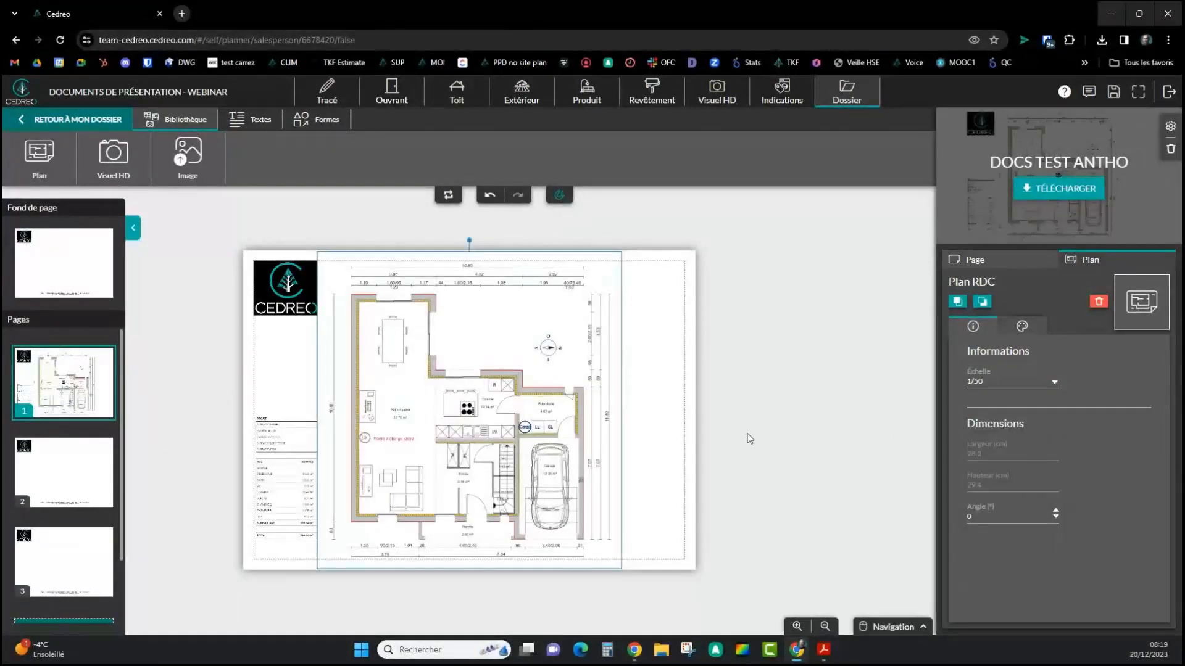
Set the Plan RDC drawing to scale 1/75 and move it slightly upward on page 1
left_click(1008, 388)
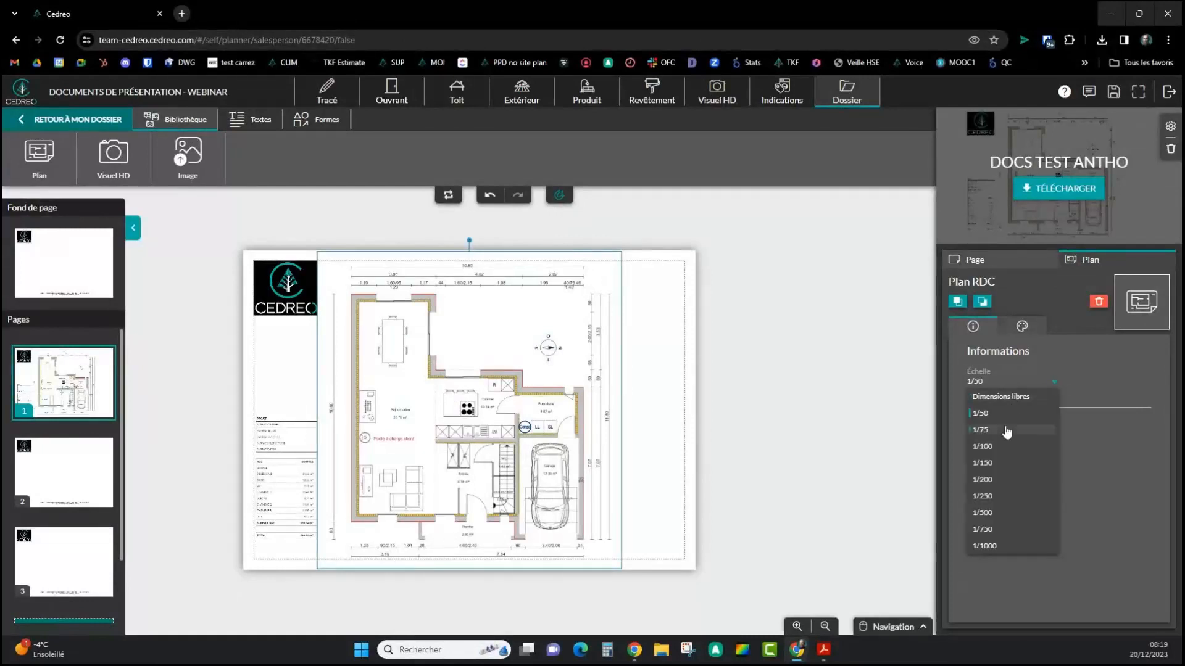
left_click(1005, 430)
left_click_drag(522, 394, 524, 376)
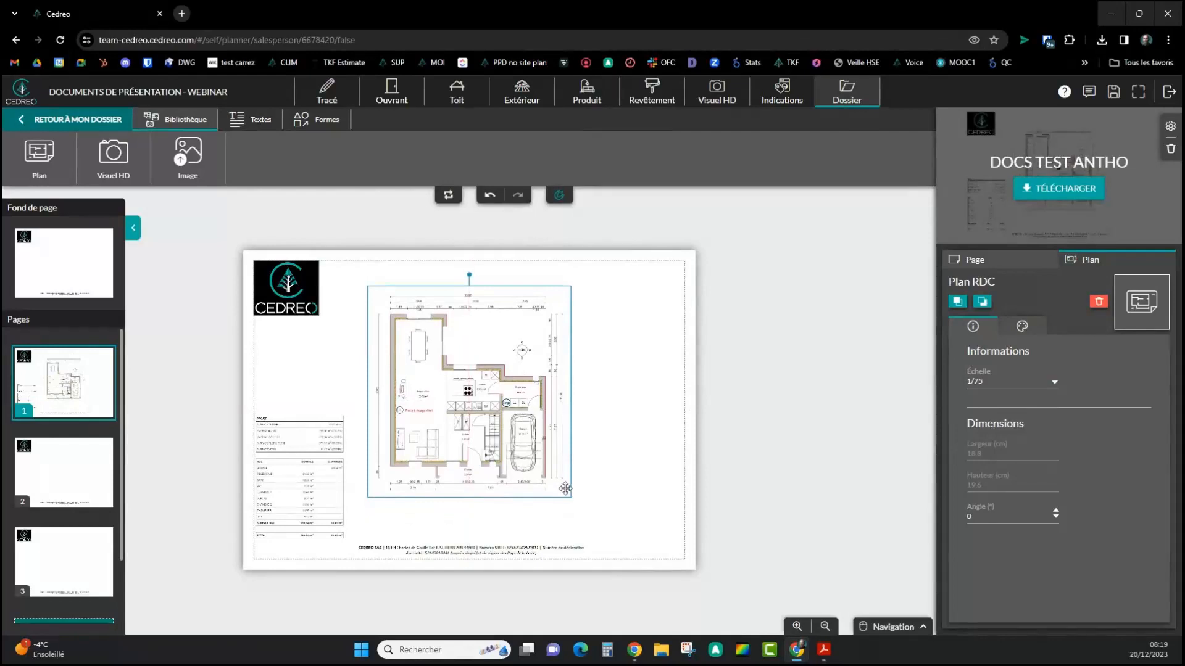
mouse_move(517, 426)
left_mouse_down()
mouse_move(536, 429)
mouse_move(517, 433)
left_mouse_up()
Switch Plan RDC to Dimensions libres, enlarge it to about 24.1 × 25.1 cm, and position it between the surface table and the page's far margin
left_click(1012, 381)
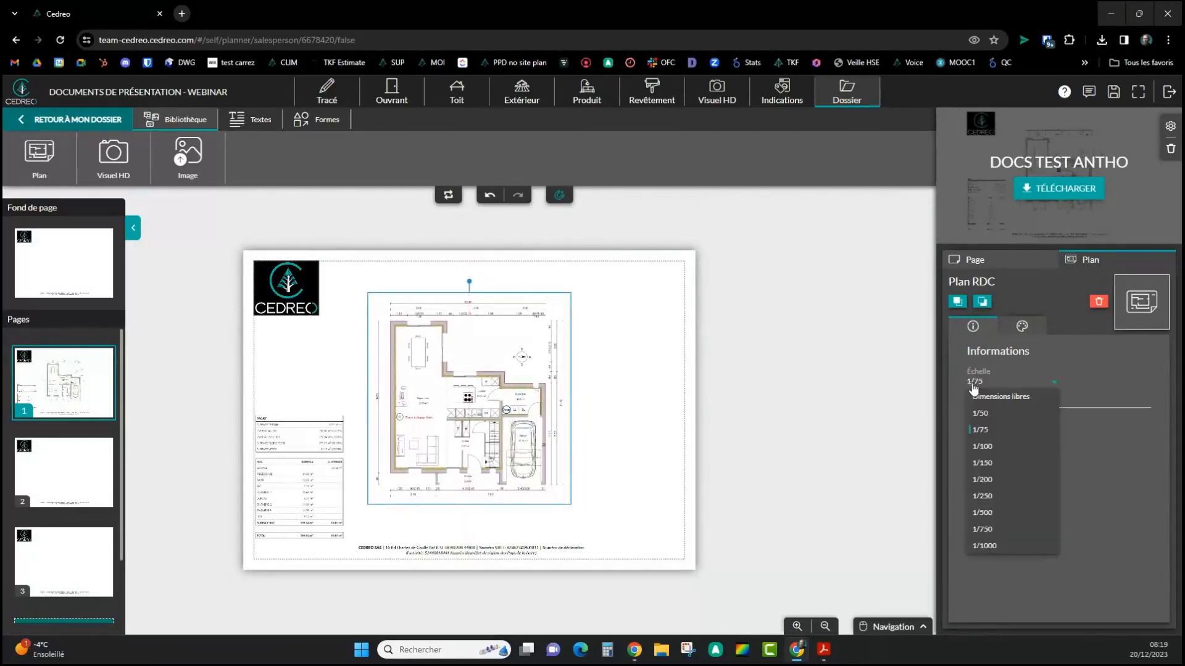
left_click(1021, 396)
scroll(584, 472, "up", 4)
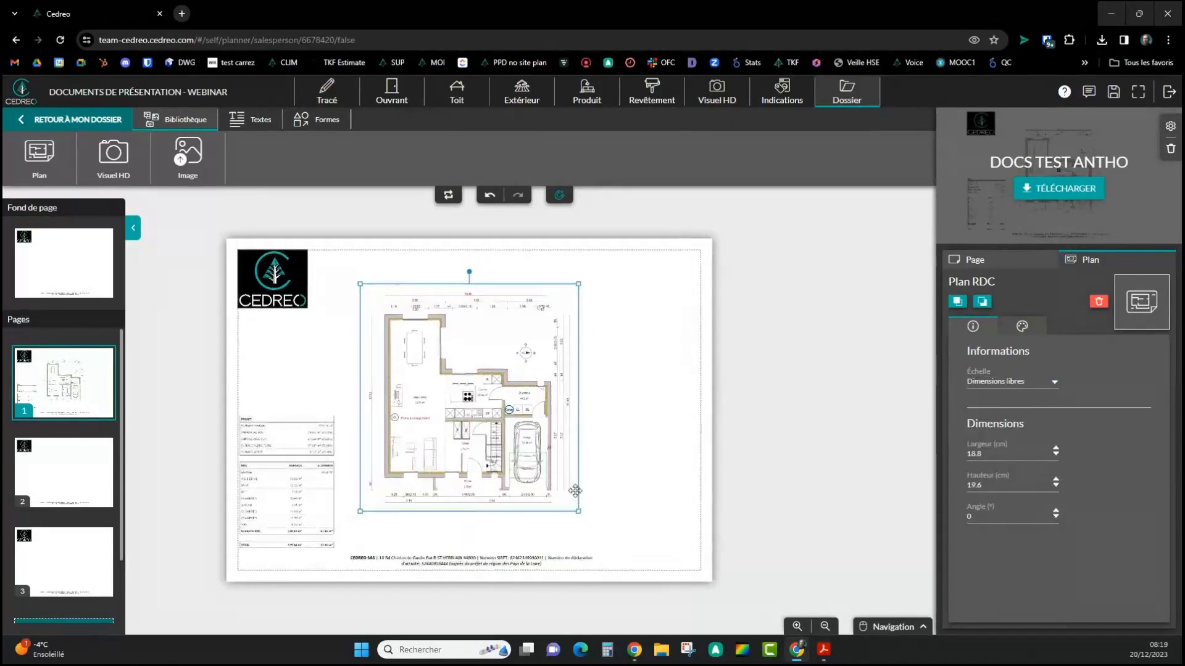
left_click_drag(602, 533, 640, 572)
left_click_drag(605, 504, 615, 478)
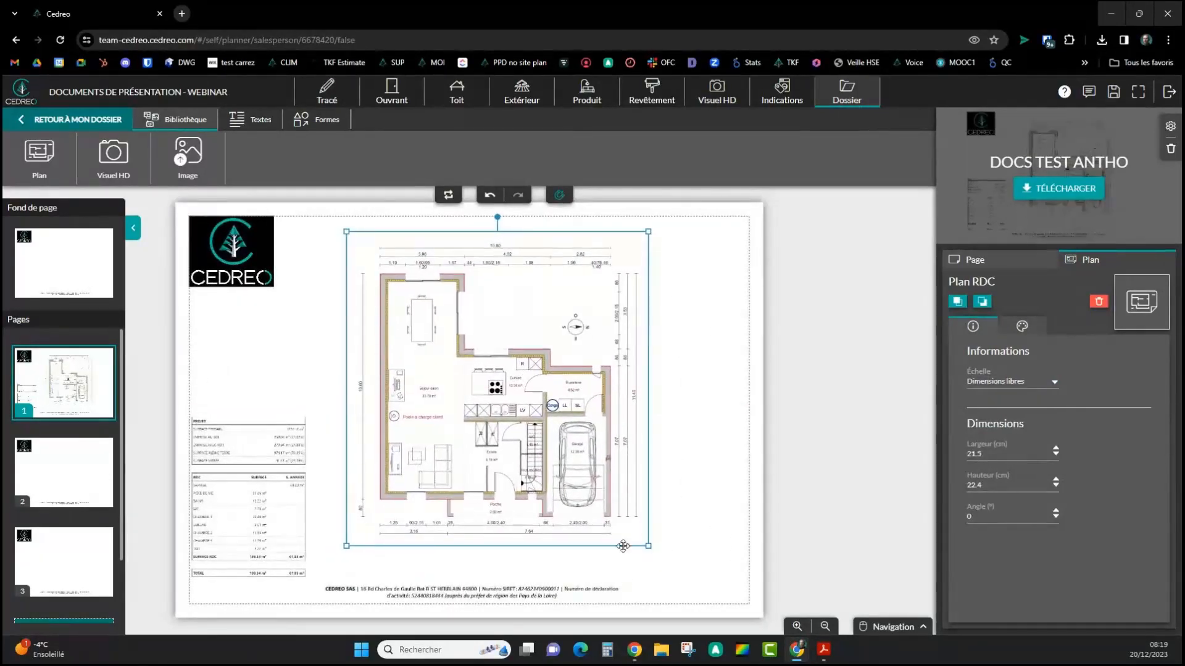
left_click_drag(647, 544, 707, 562)
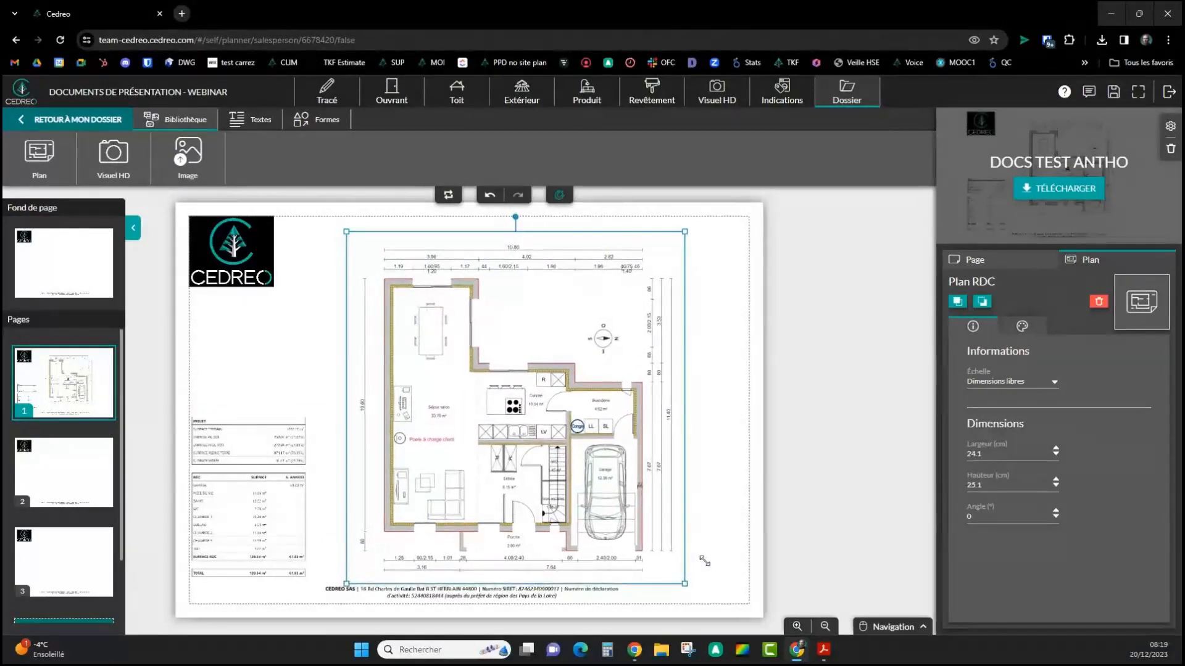
left_click_drag(655, 485, 656, 477)
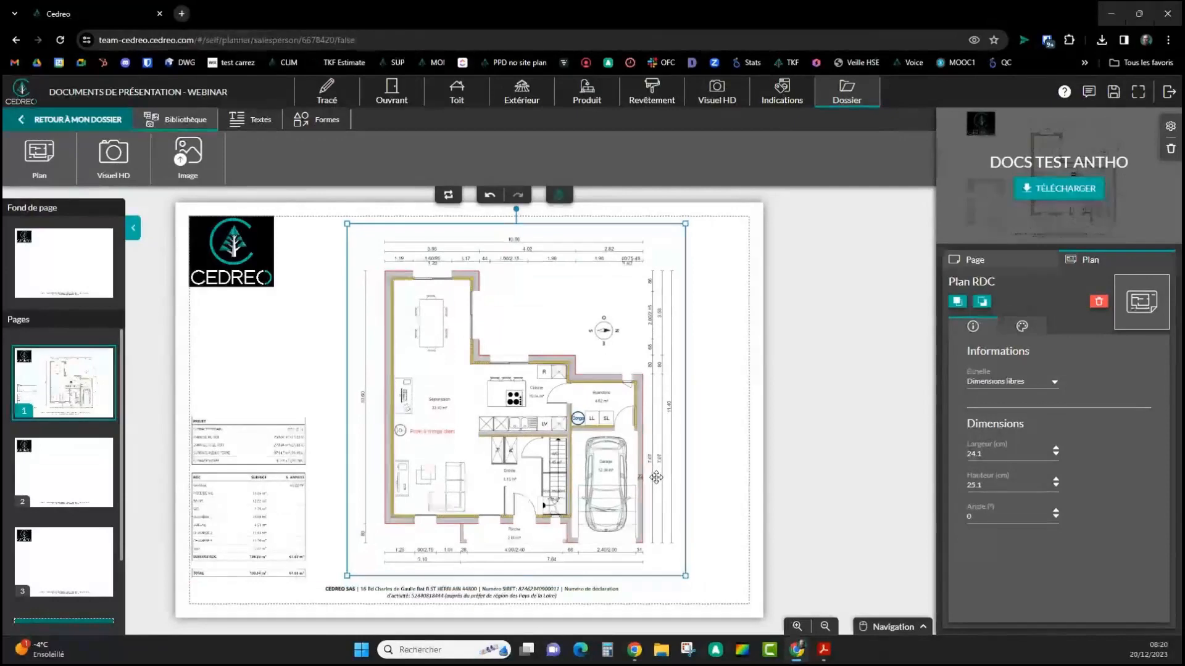
left_click(868, 485)
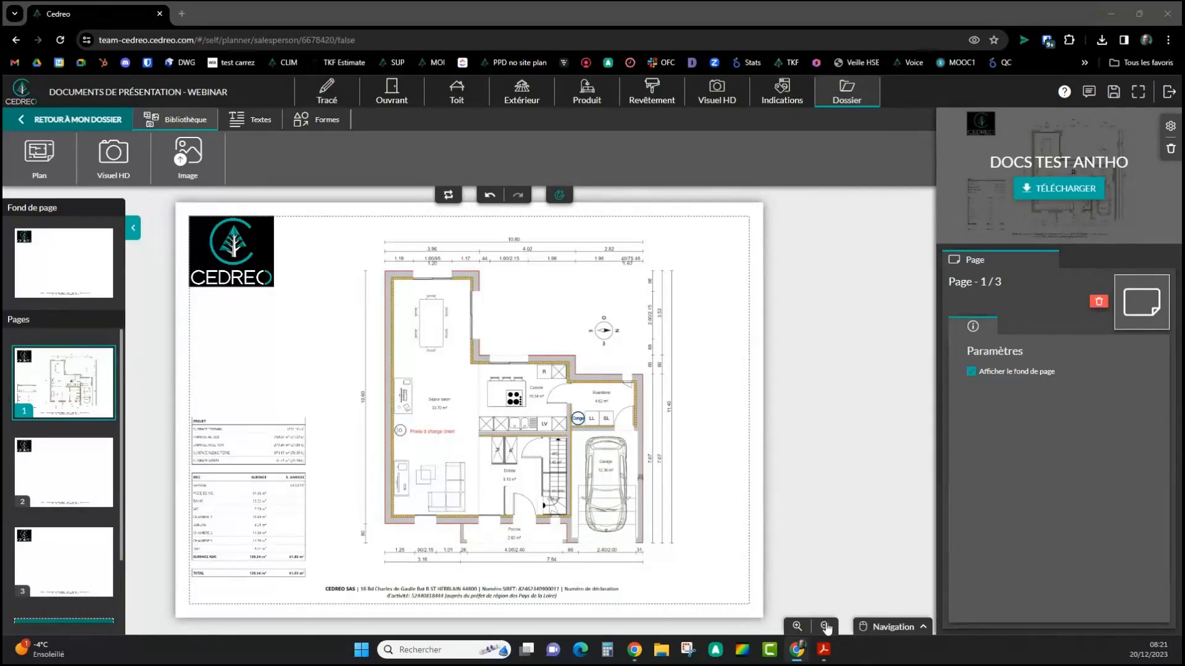
Switch the Plan RDC drawing to scale 1/50, then 1/75, and back to Dimensions libres
left_click(596, 498)
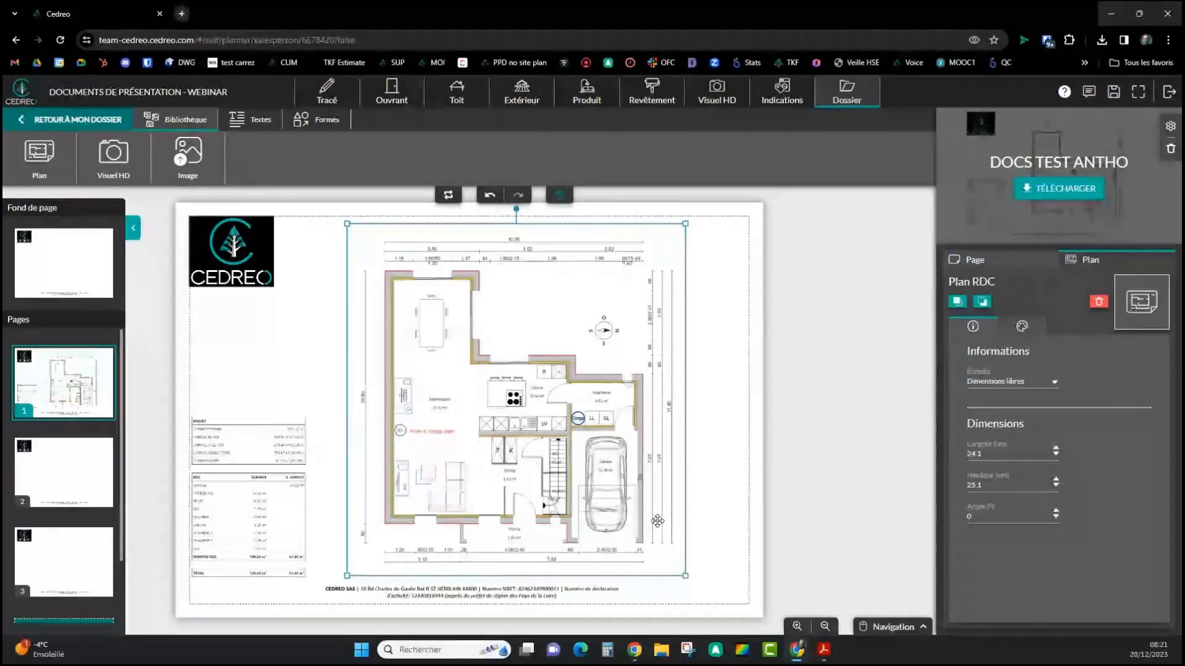
left_click(1036, 387)
left_click(1022, 412)
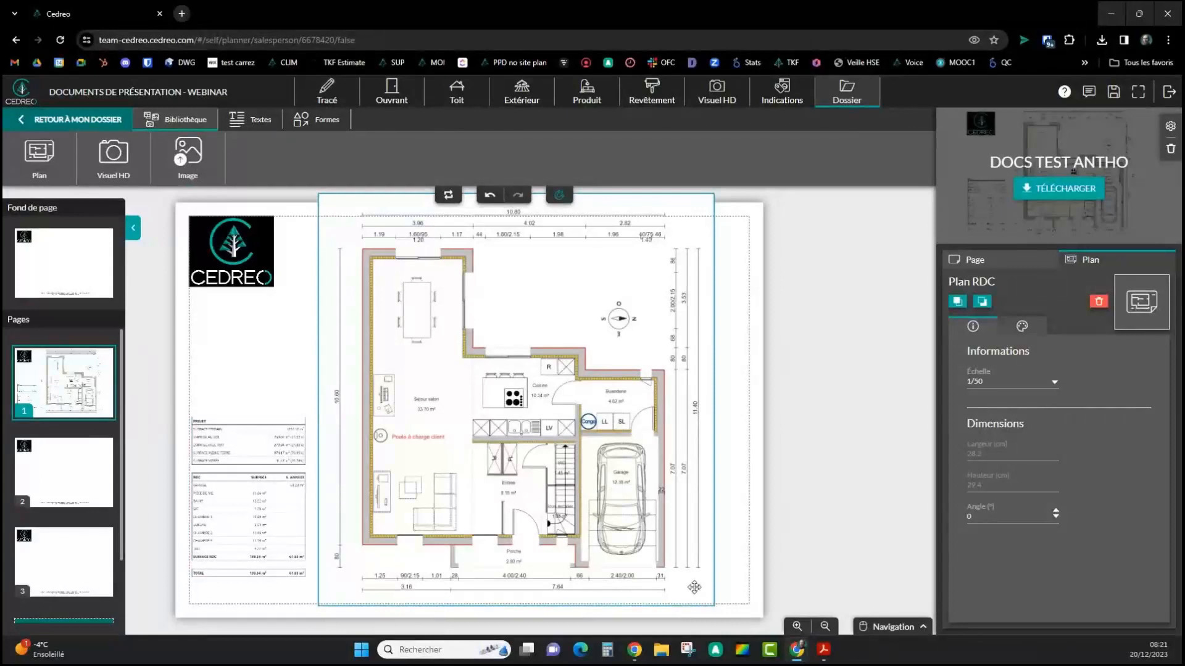
left_click(981, 381)
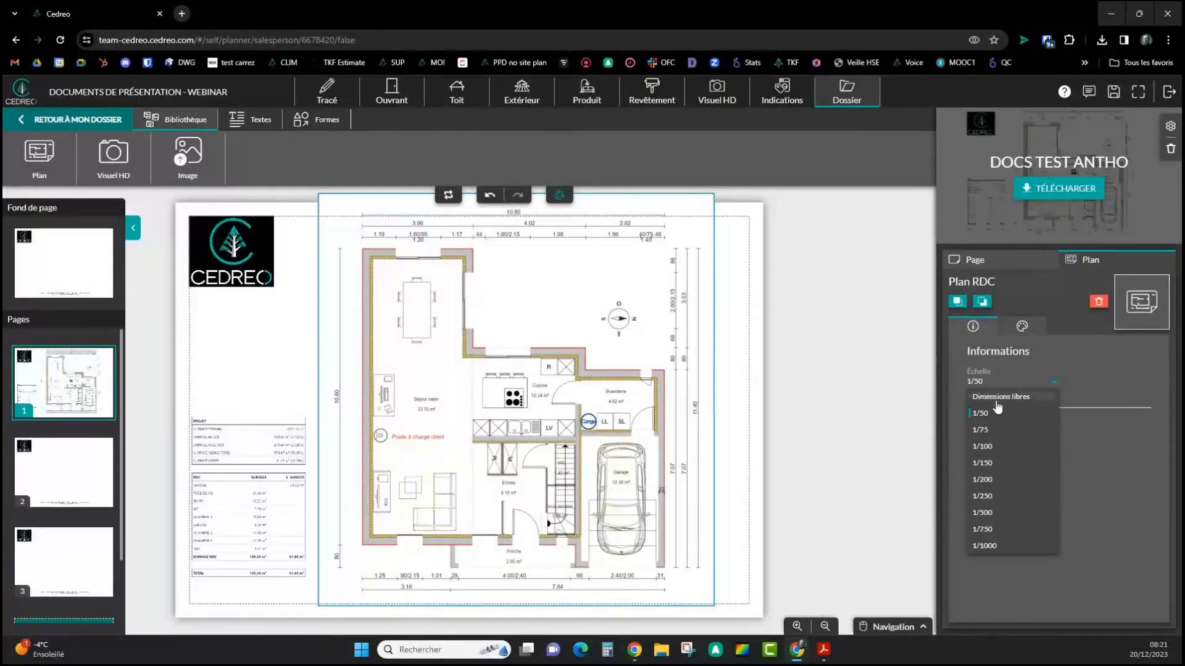
left_click(1004, 430)
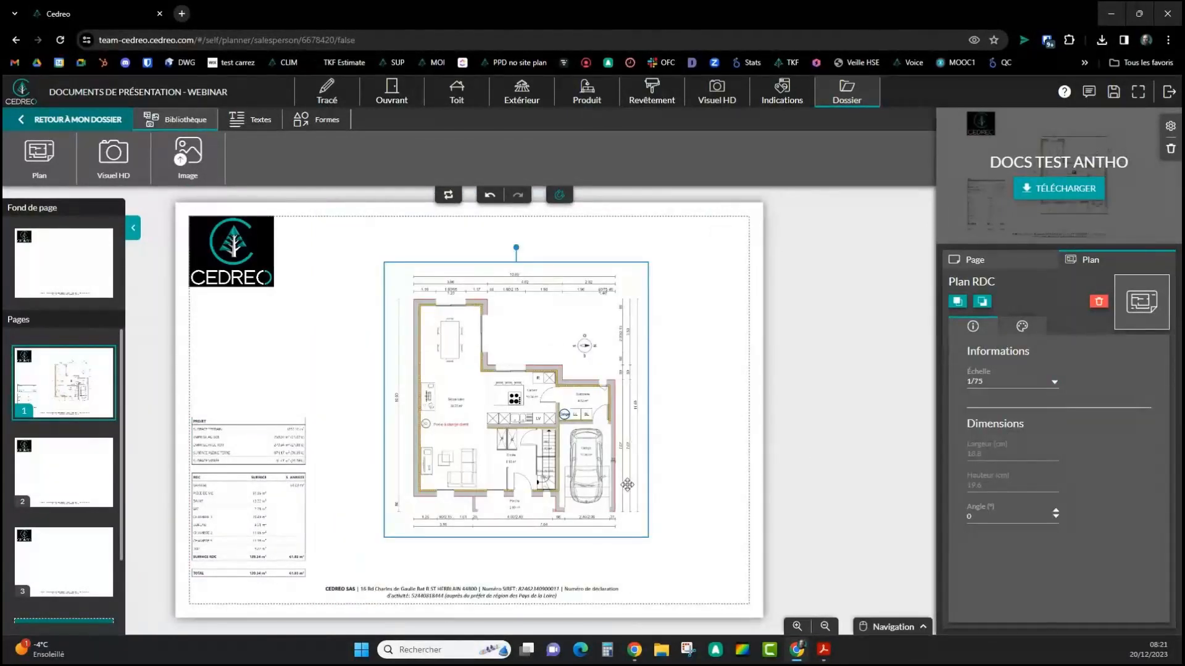
left_click(993, 382)
left_click(990, 395)
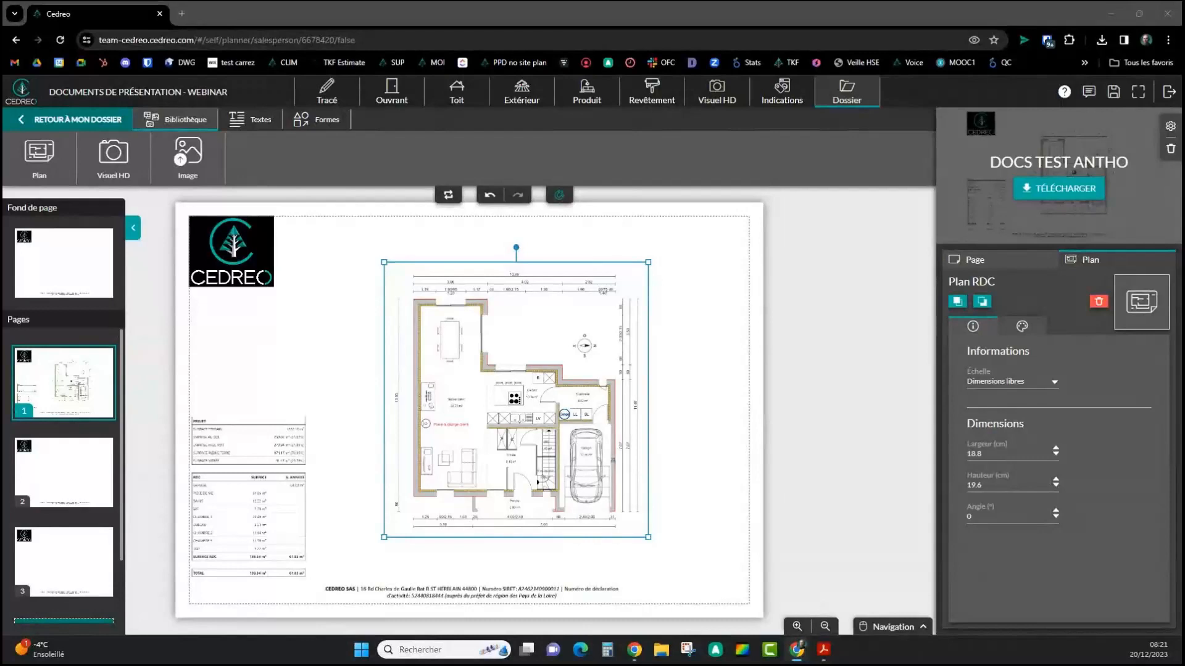
Apply scale 1/50 to the Plan RDC drawing again, then reduce it to scale 1/75
left_click(1009, 382)
left_click(993, 422)
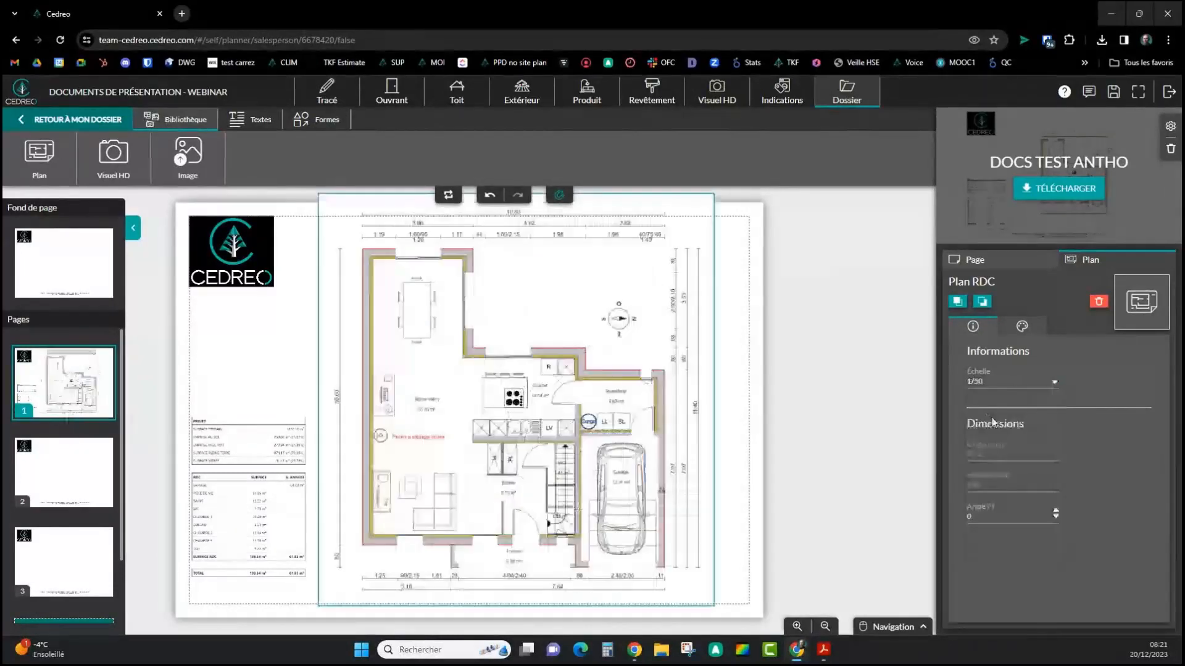
left_click(1025, 378)
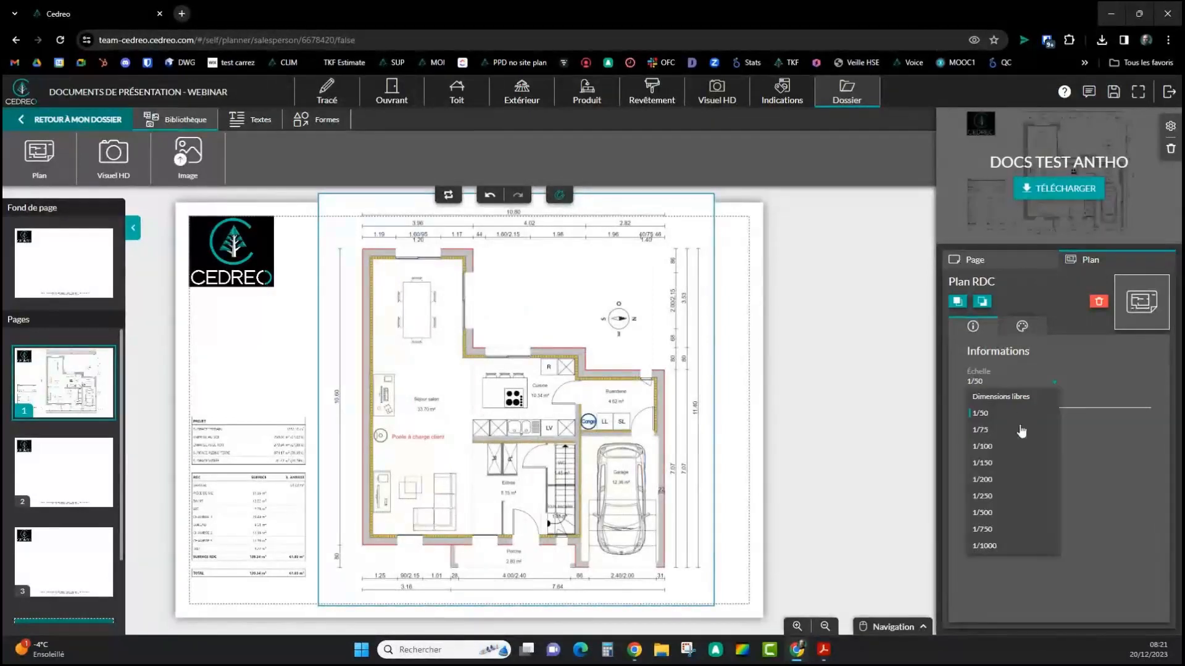
left_click(981, 430)
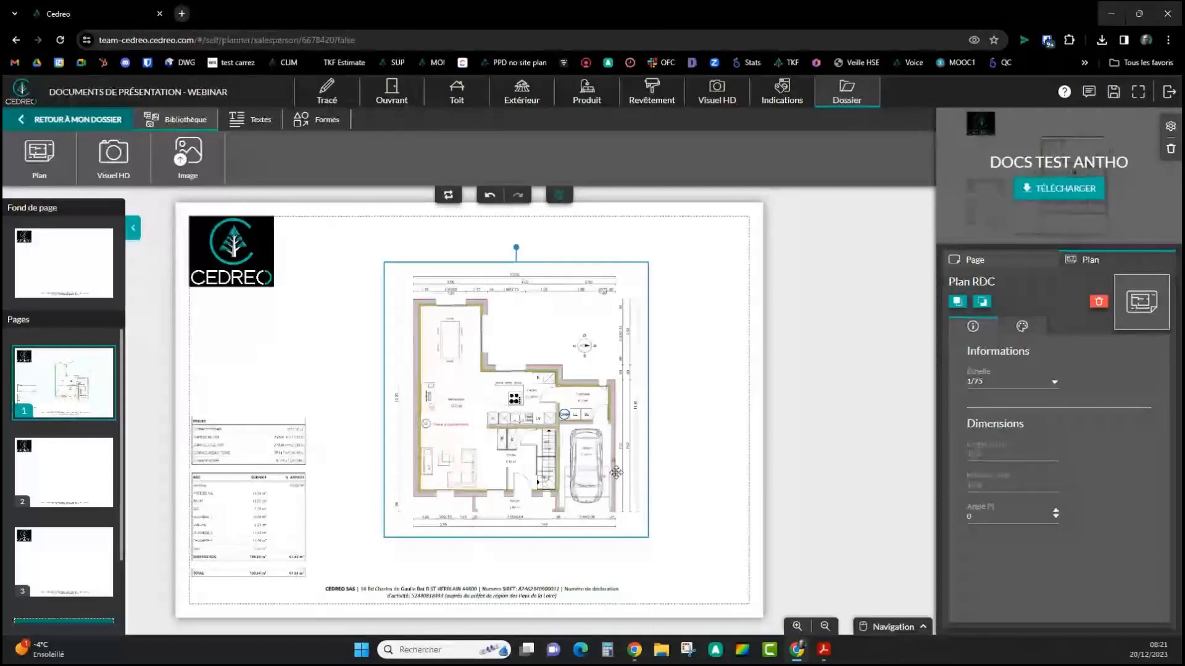
Move Plan RDC up and closer to the surface table, and release its fixed scale with Dimensions libres
left_click_drag(616, 473, 562, 444)
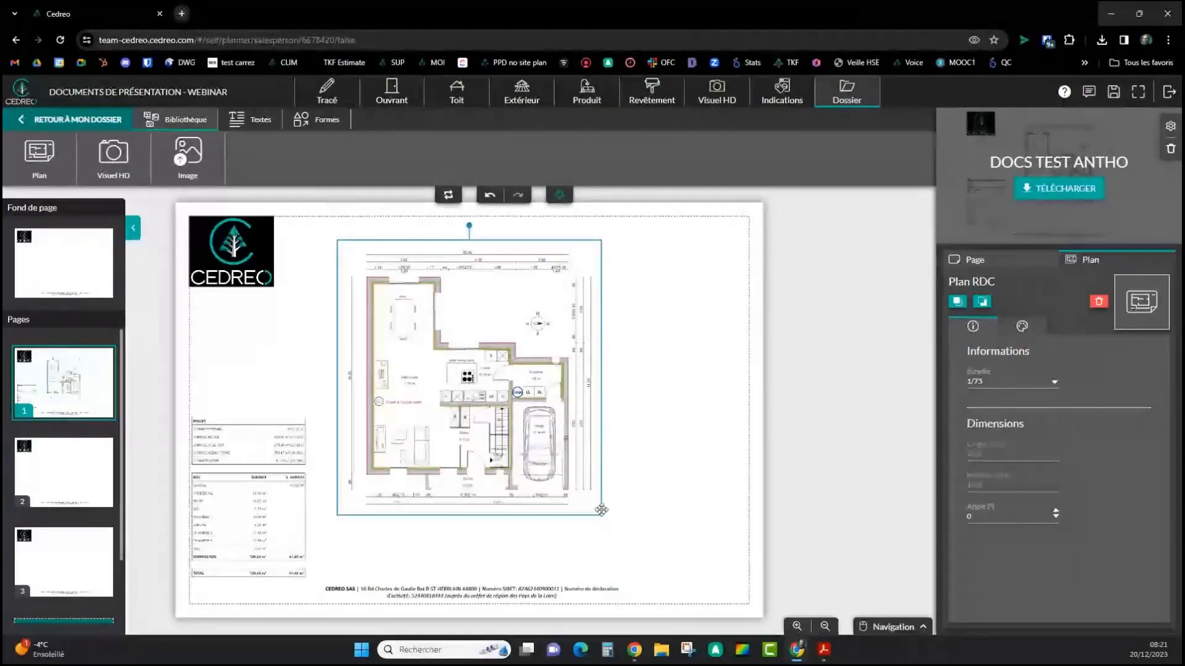
left_click(997, 379)
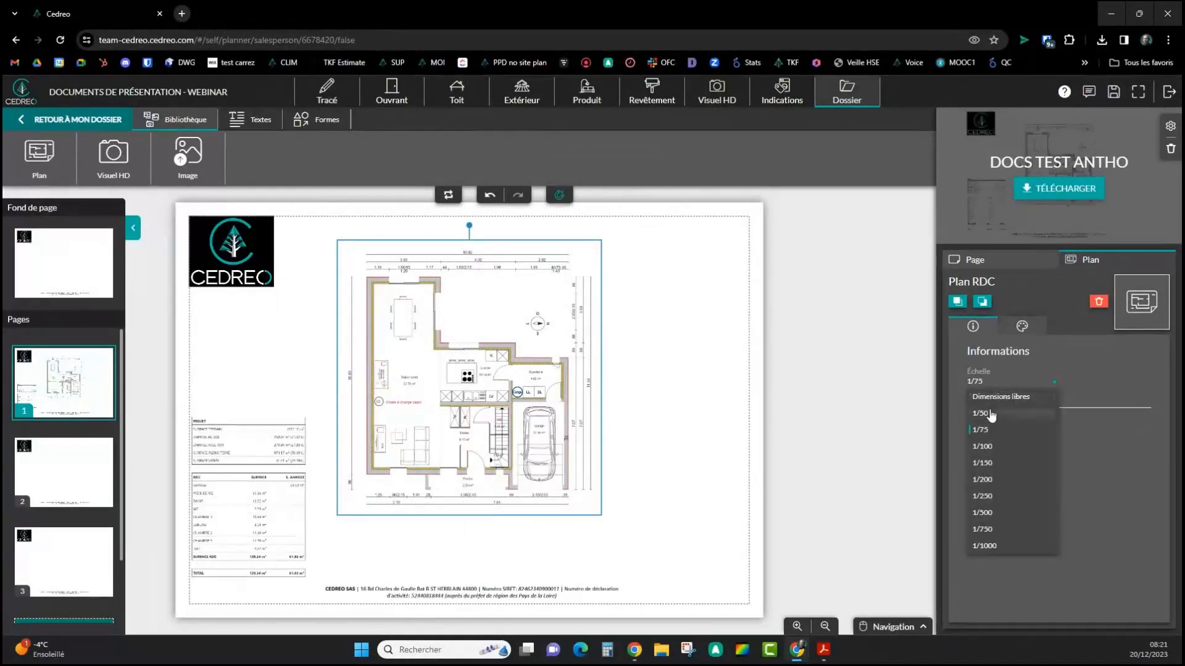
left_click(992, 398)
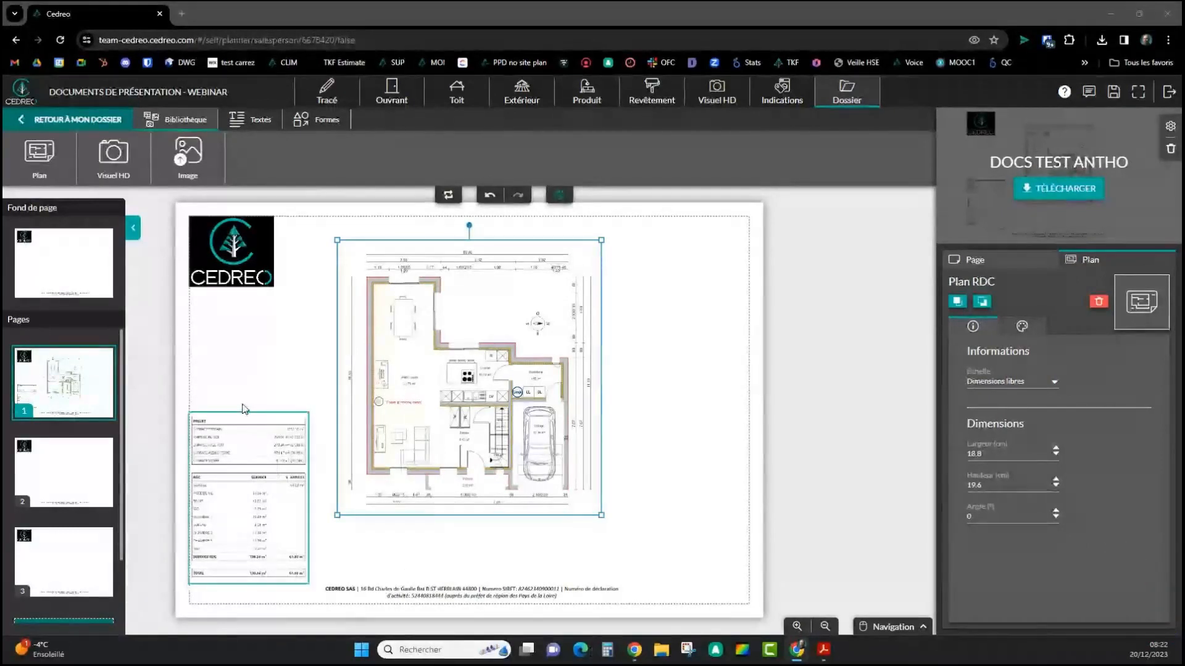
Import the Côté rue - Est façade plan onto page 2 and enlarge it to about 35.5 × 19.5 cm
left_click(92, 474)
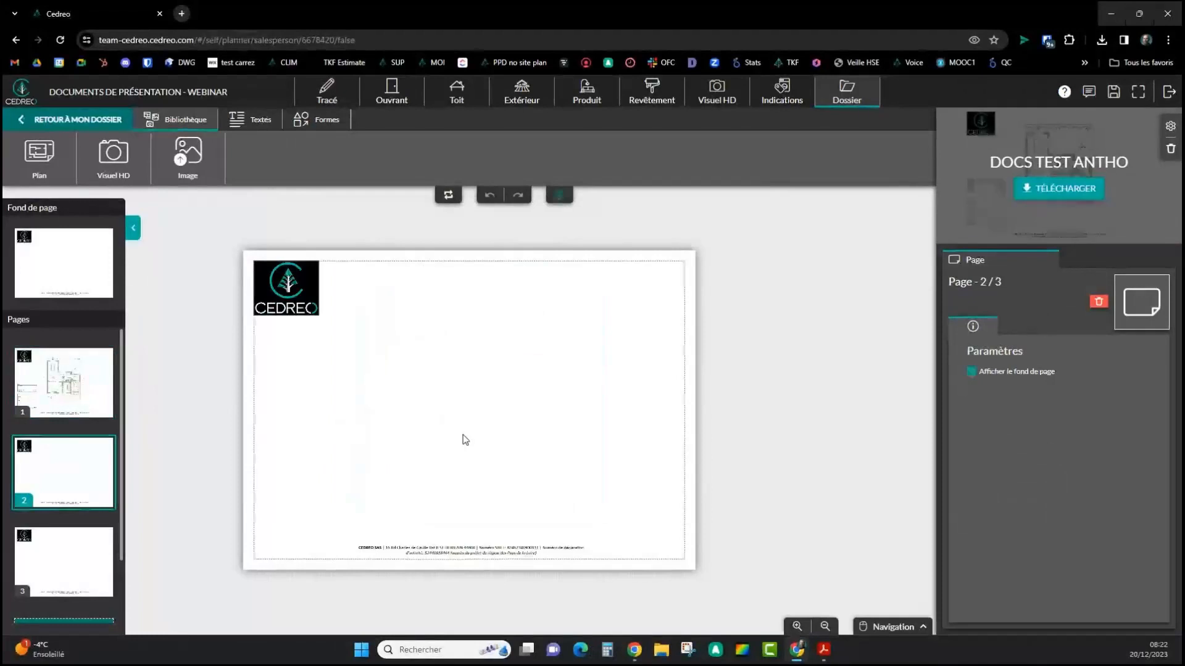
left_click(119, 164)
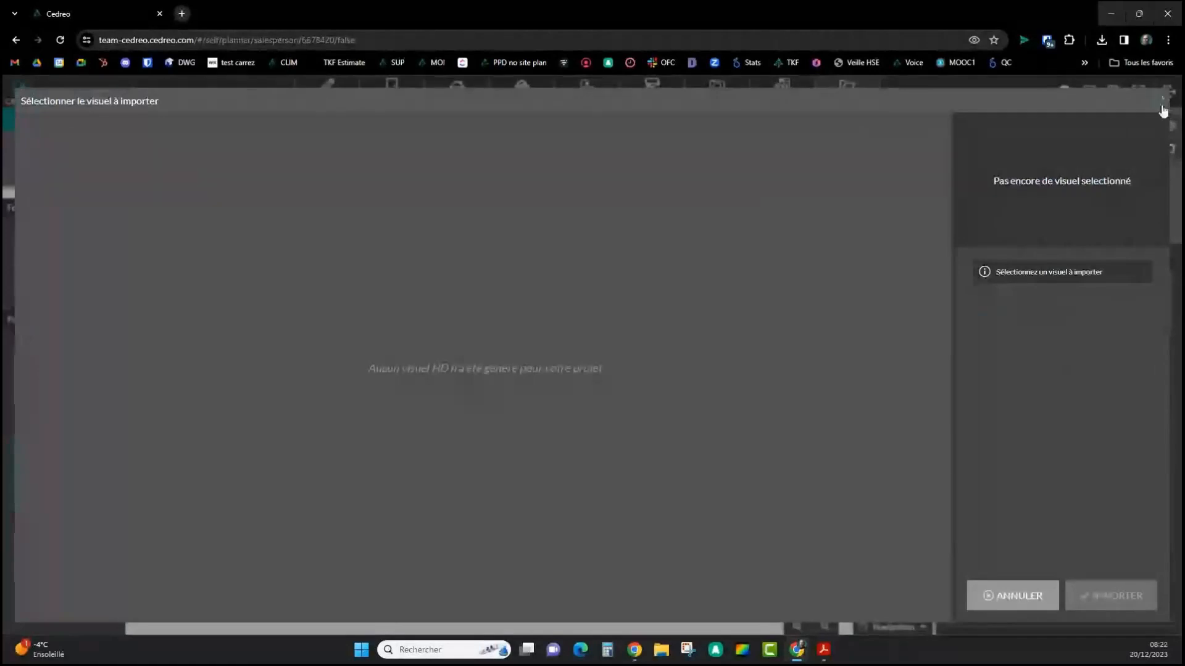
left_click(1164, 112)
left_click(38, 159)
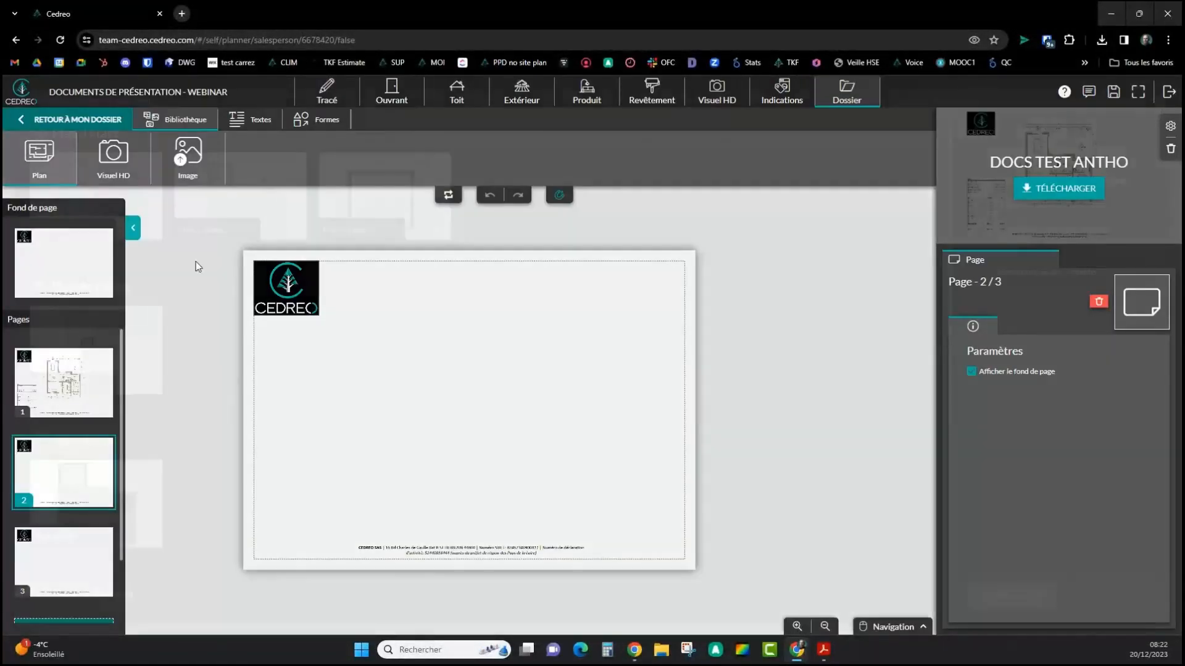
scroll(334, 462, "down", 4)
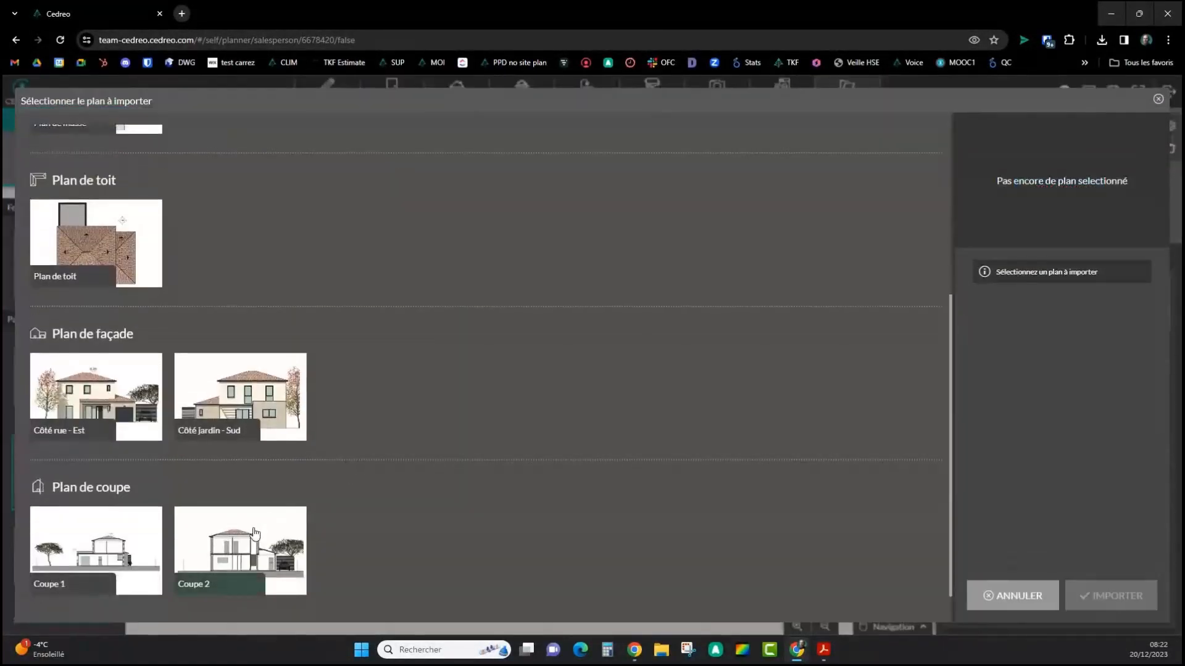
left_click(93, 395)
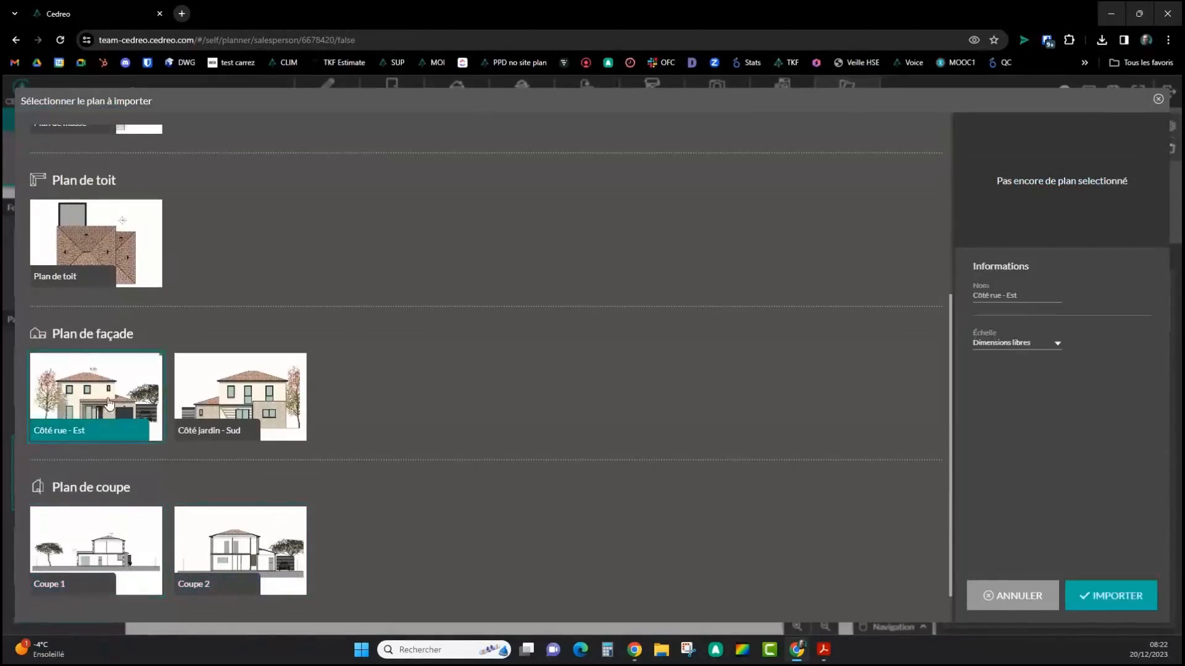
left_click(1109, 596)
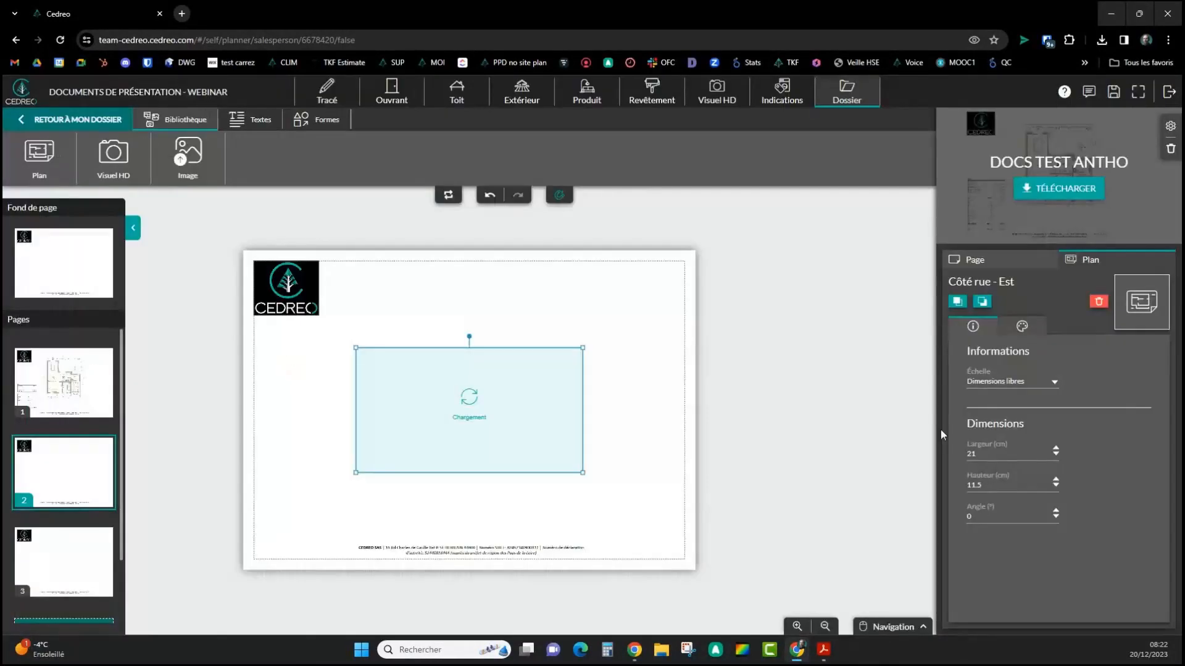
left_click_drag(479, 432, 409, 399)
left_click_drag(511, 440, 674, 517)
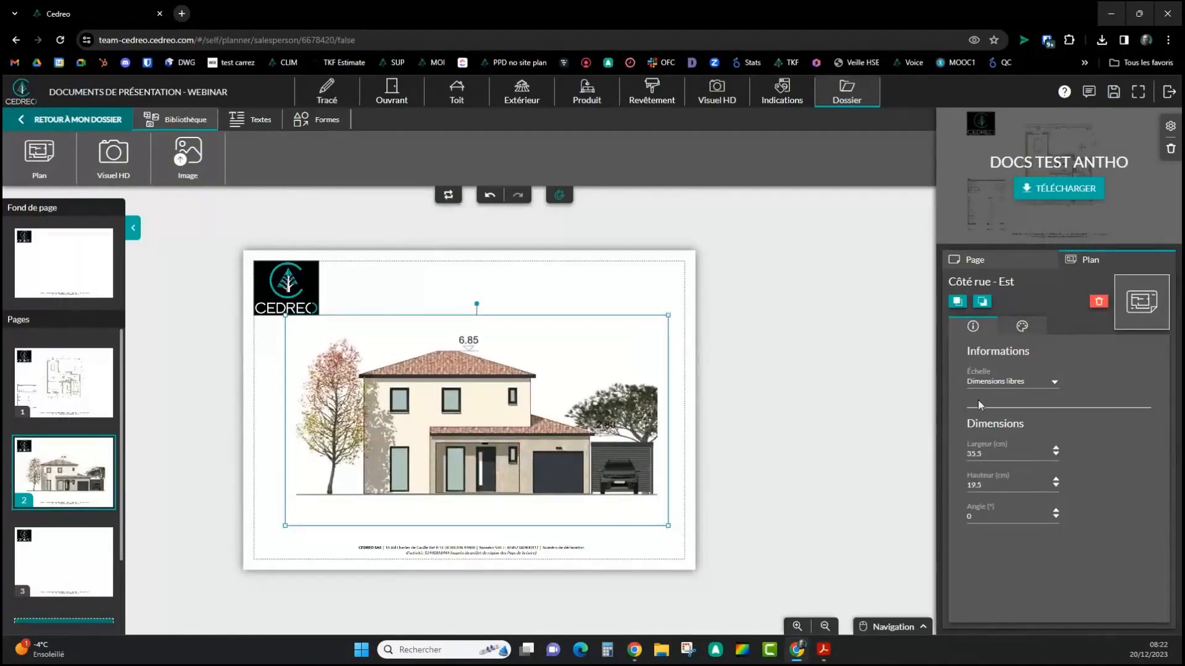
Try scale 1/75 on the Côté rue - Est façade, set it to 1/50, and reposition it just below the logo
left_click(1024, 384)
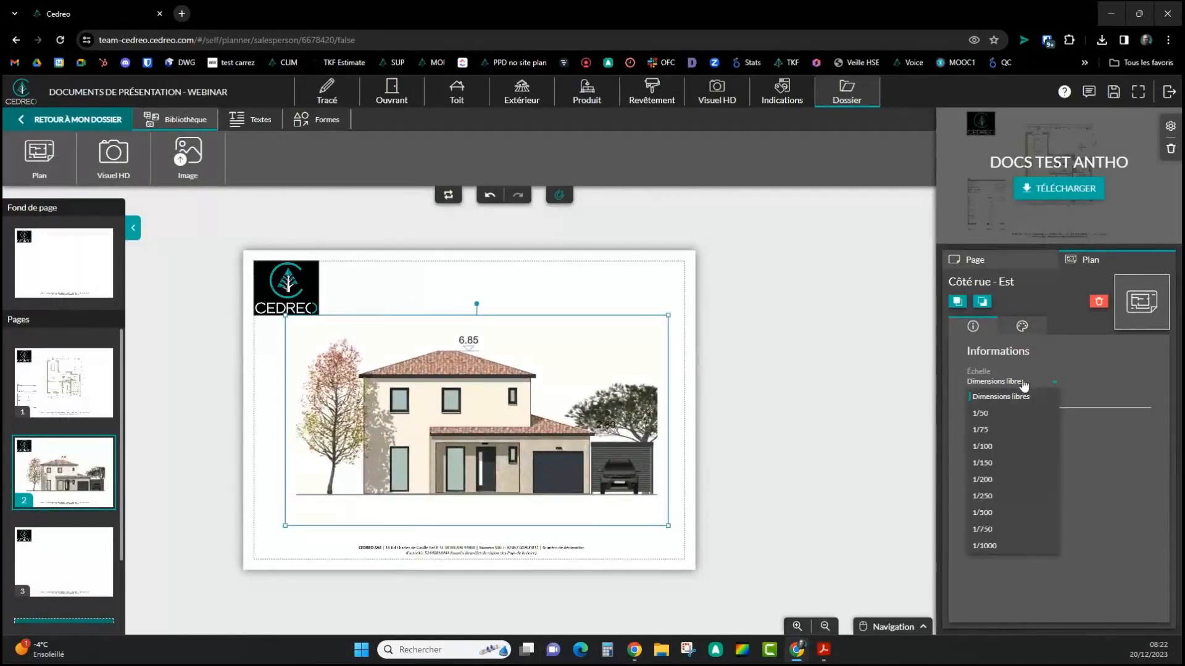
left_click(1008, 429)
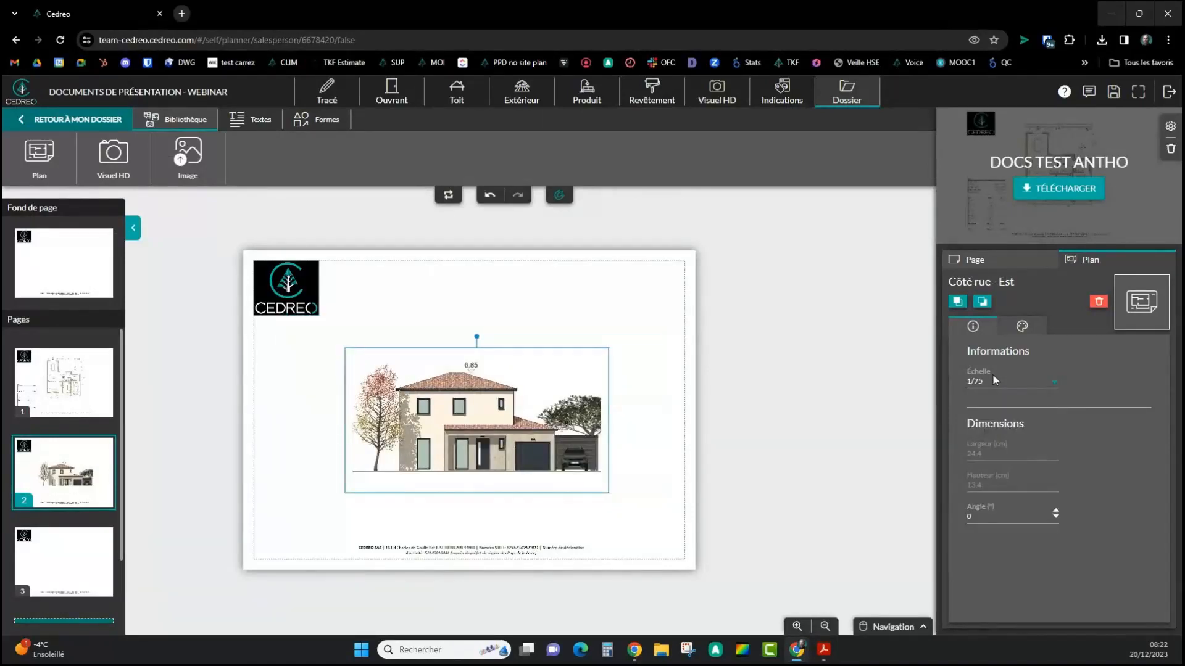
left_click(995, 389)
left_click(990, 415)
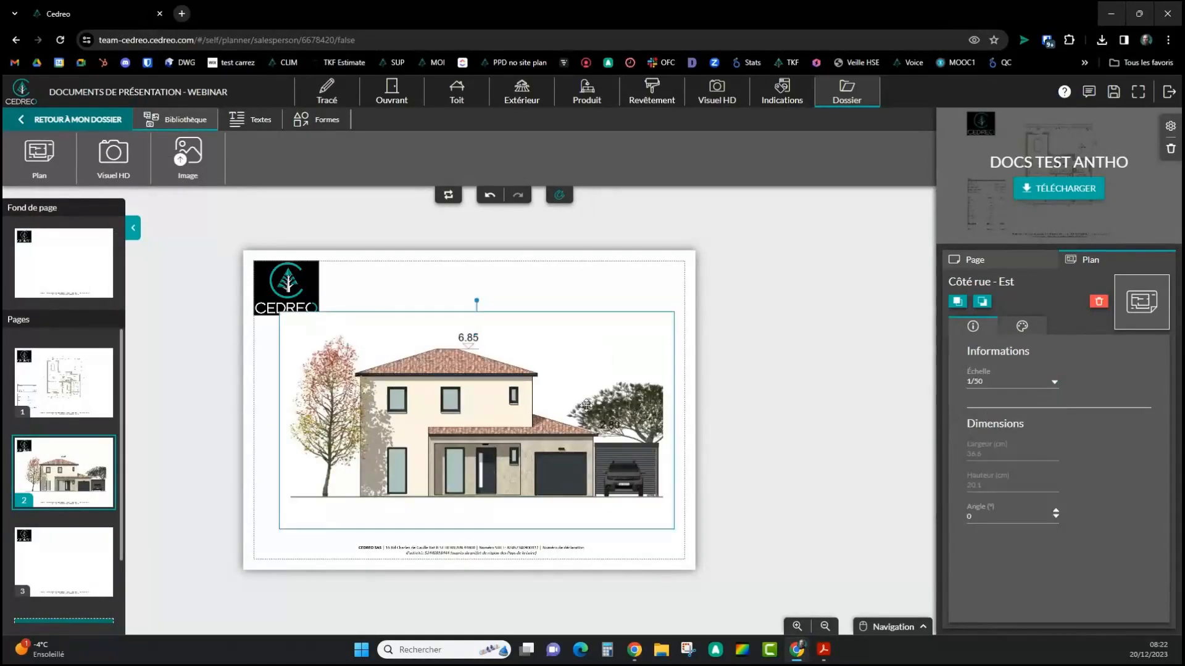
left_click_drag(583, 402, 575, 411)
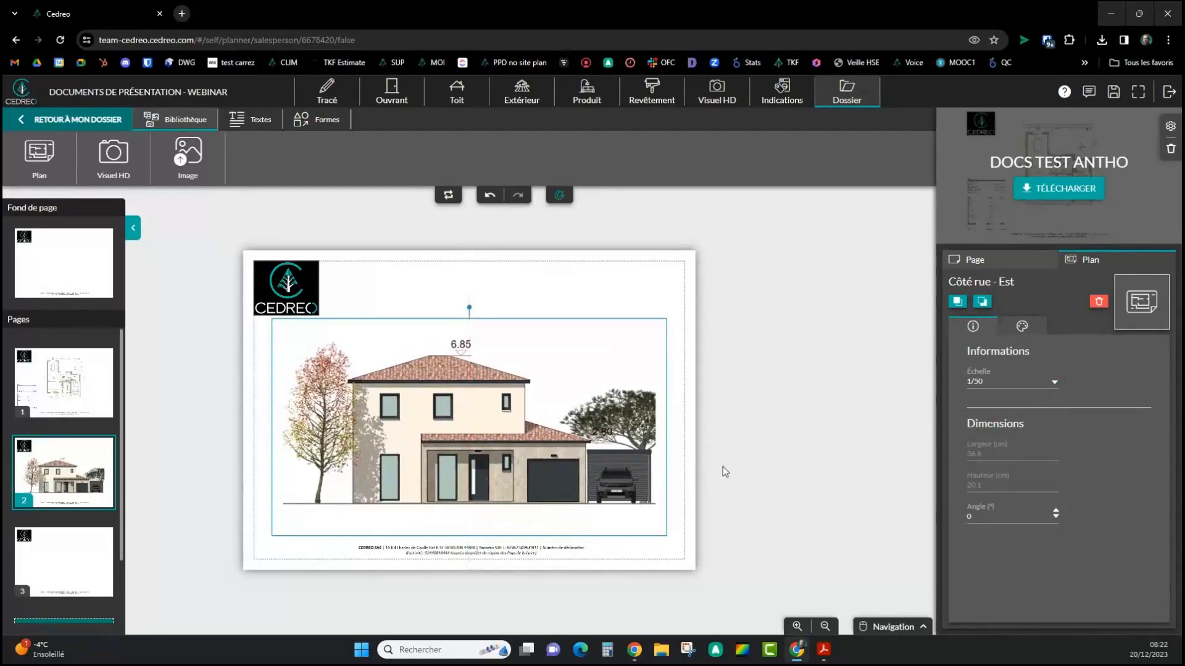
Open page 3 and check which HD visuals are available for import
left_click(84, 553)
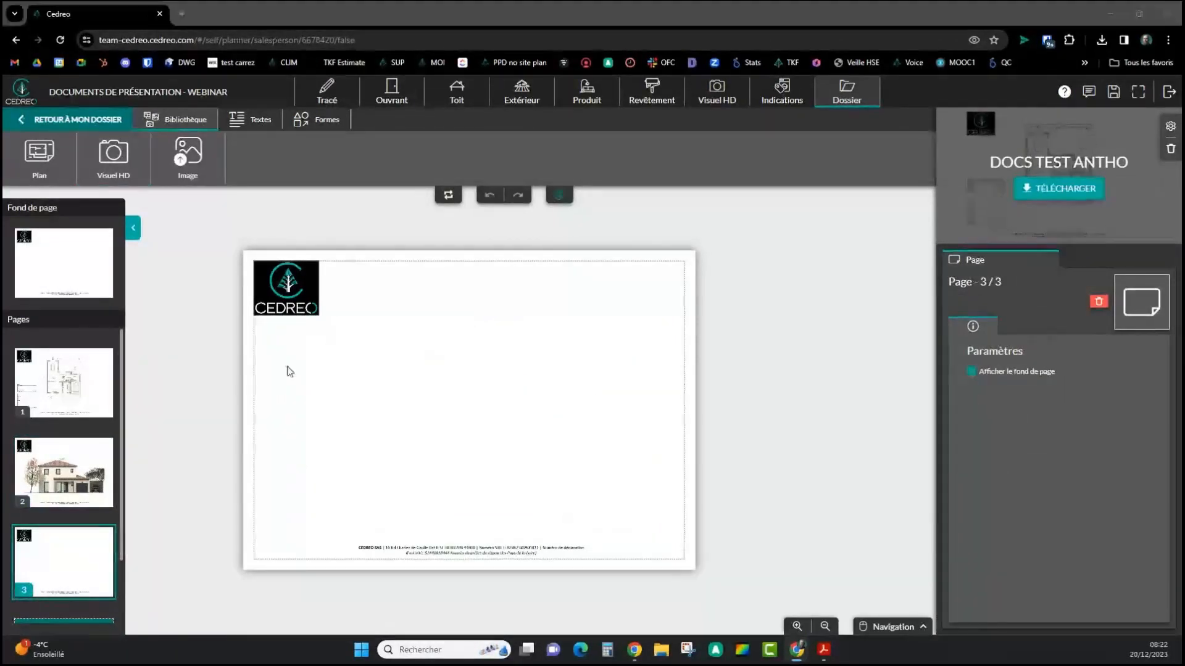
left_click(114, 154)
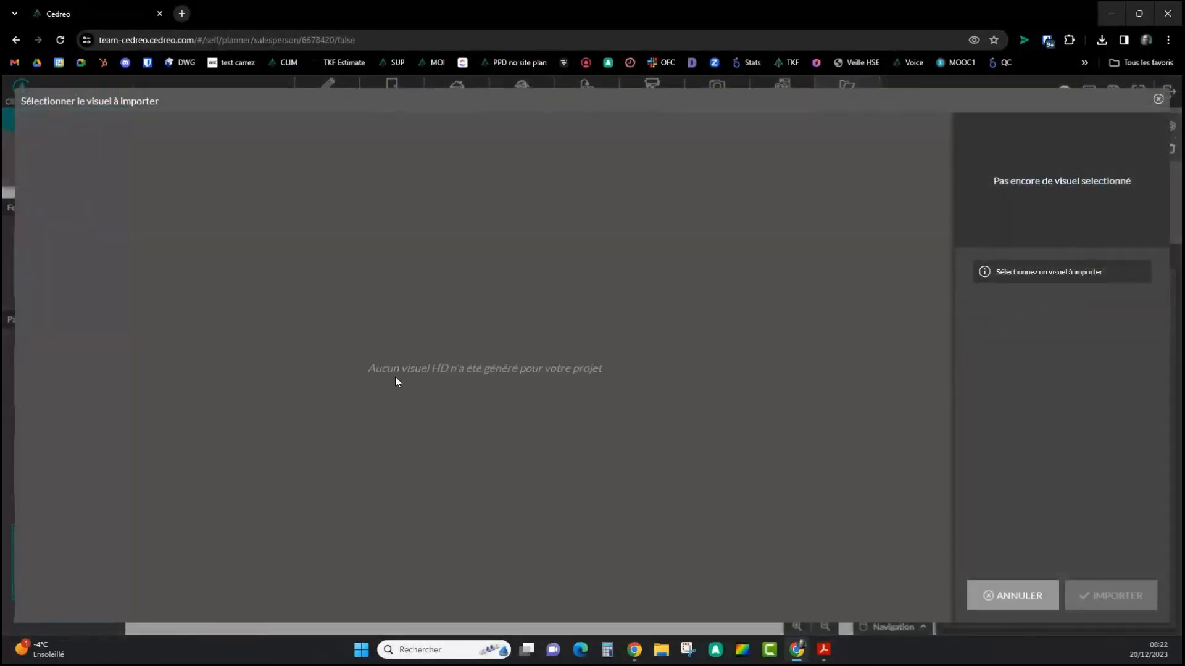
left_click(1158, 99)
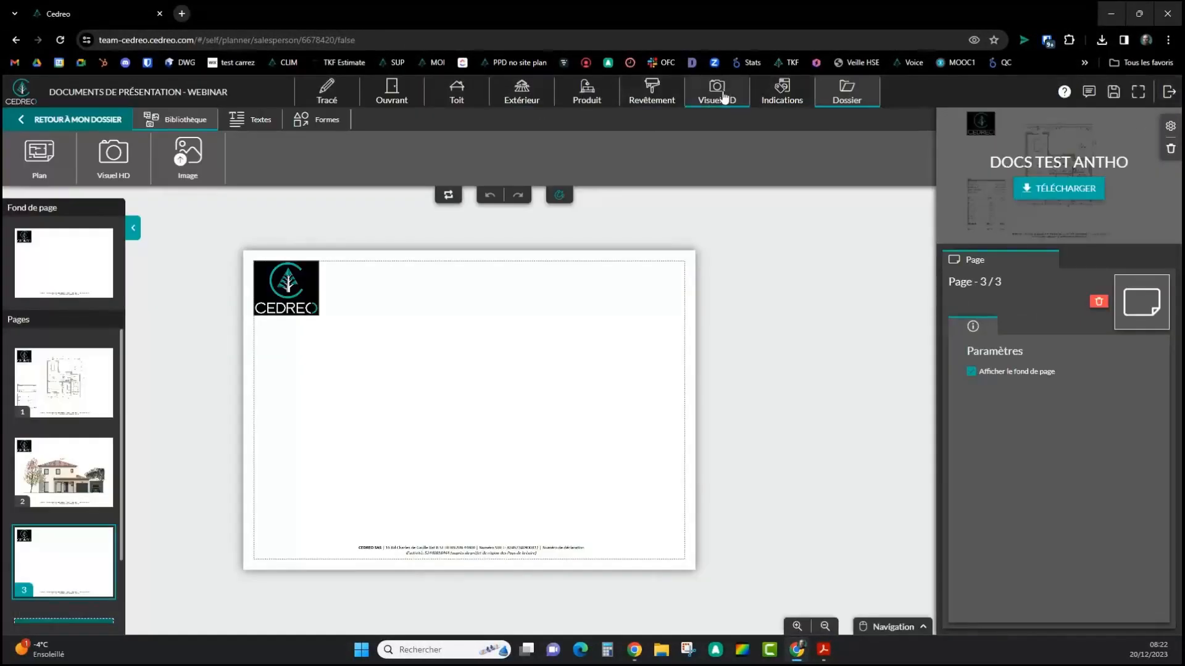
Load a saved exterior viewpoint of the house's street front and request a Full HD render of it
left_click(724, 97)
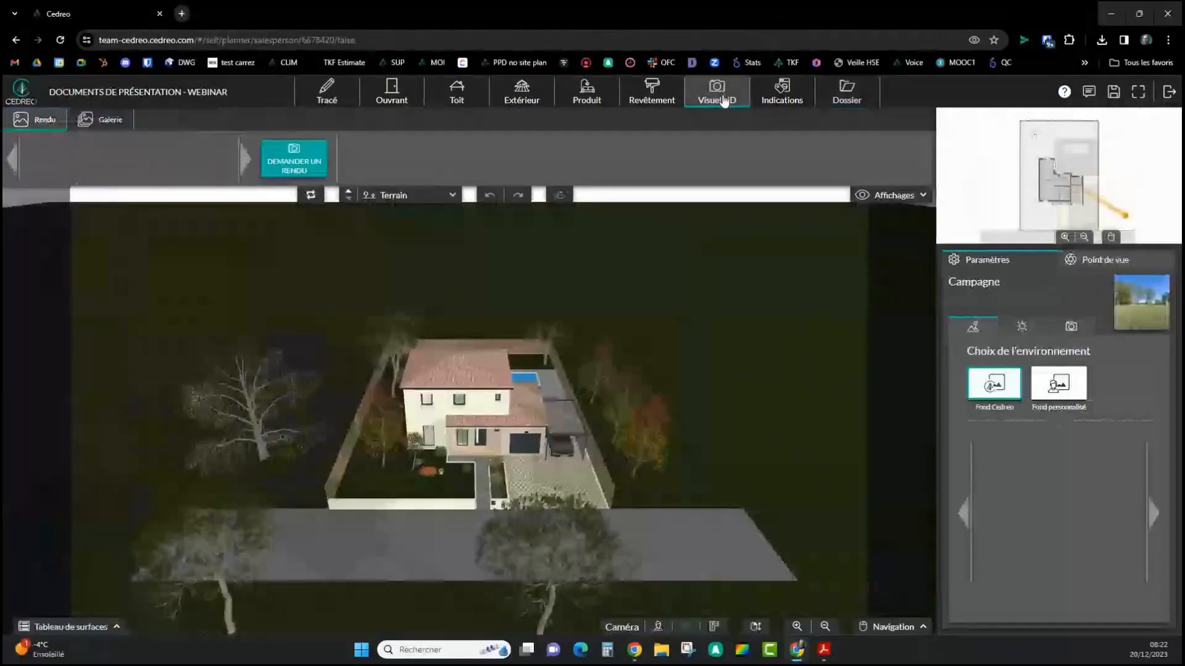
left_click(1081, 262)
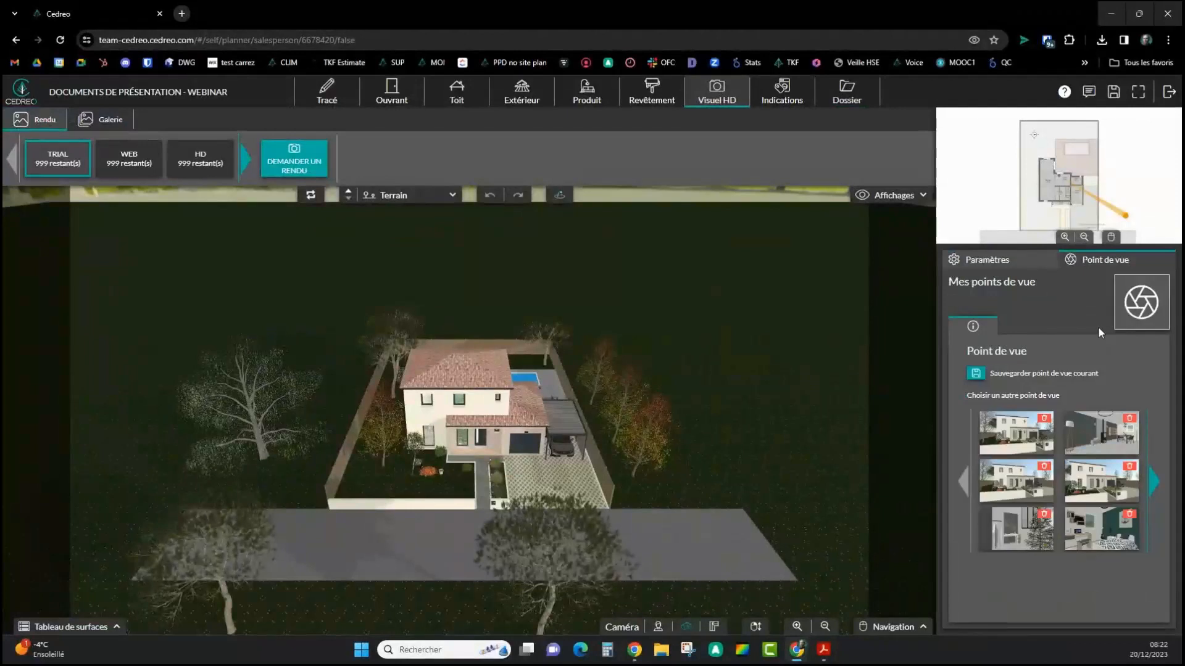
left_click(1017, 491)
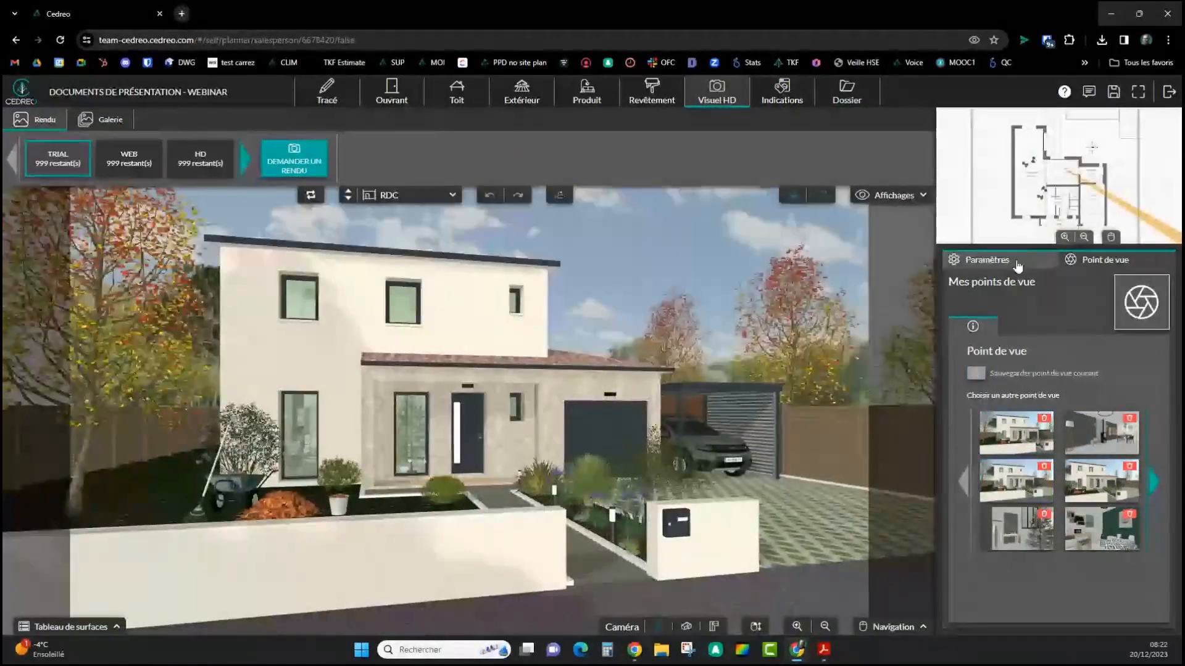
left_click(245, 160)
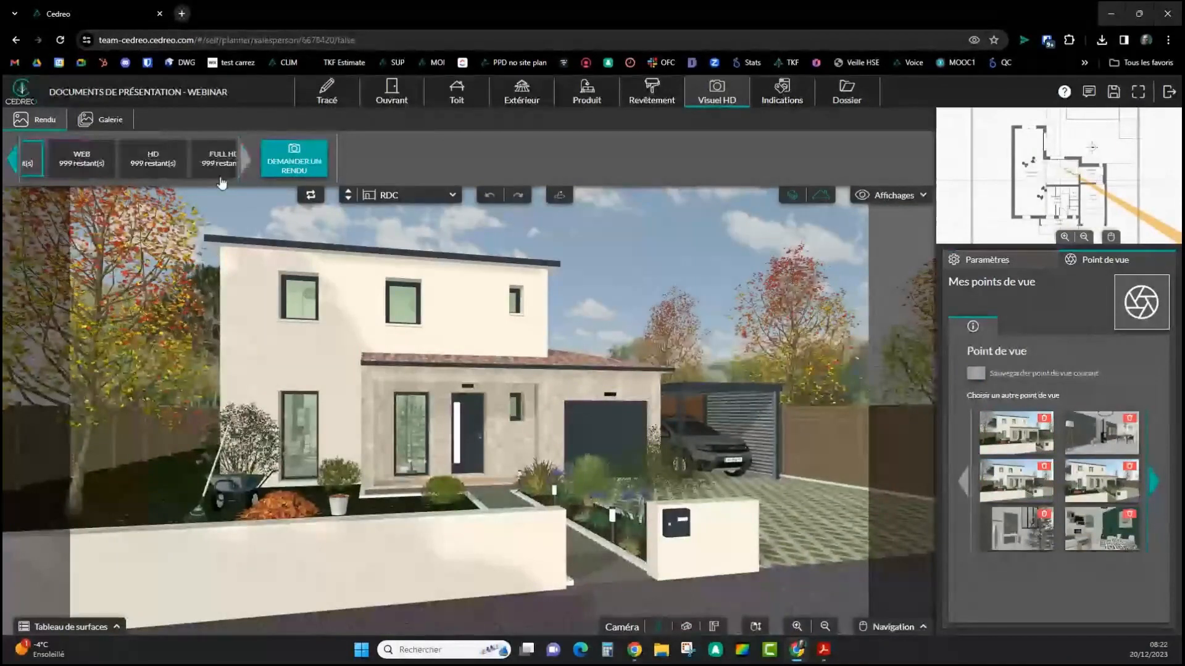
left_click(293, 161)
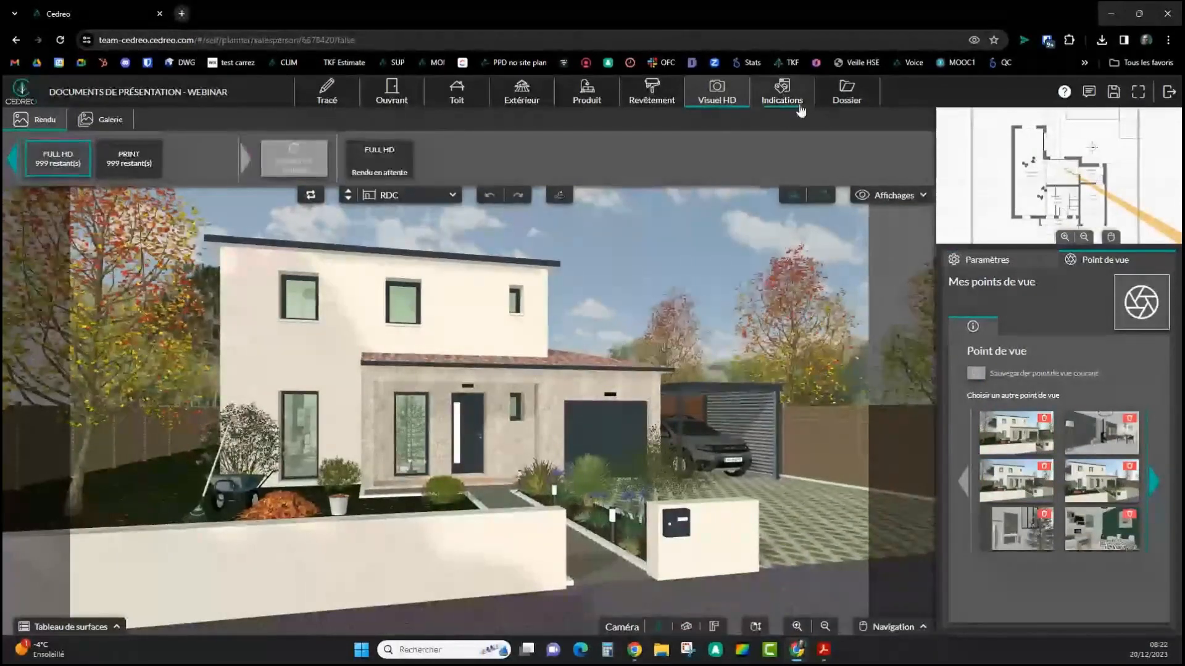
Return to page 3 of the presentation document and check whether the requested render can be imported
left_click(846, 99)
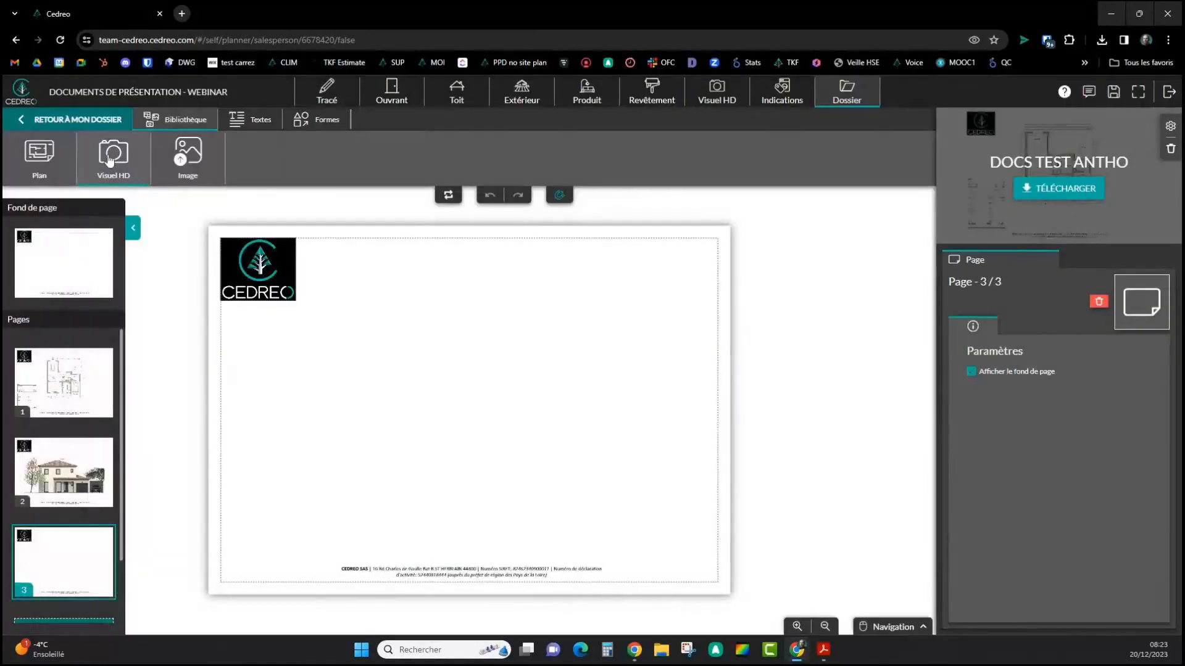
left_click(113, 154)
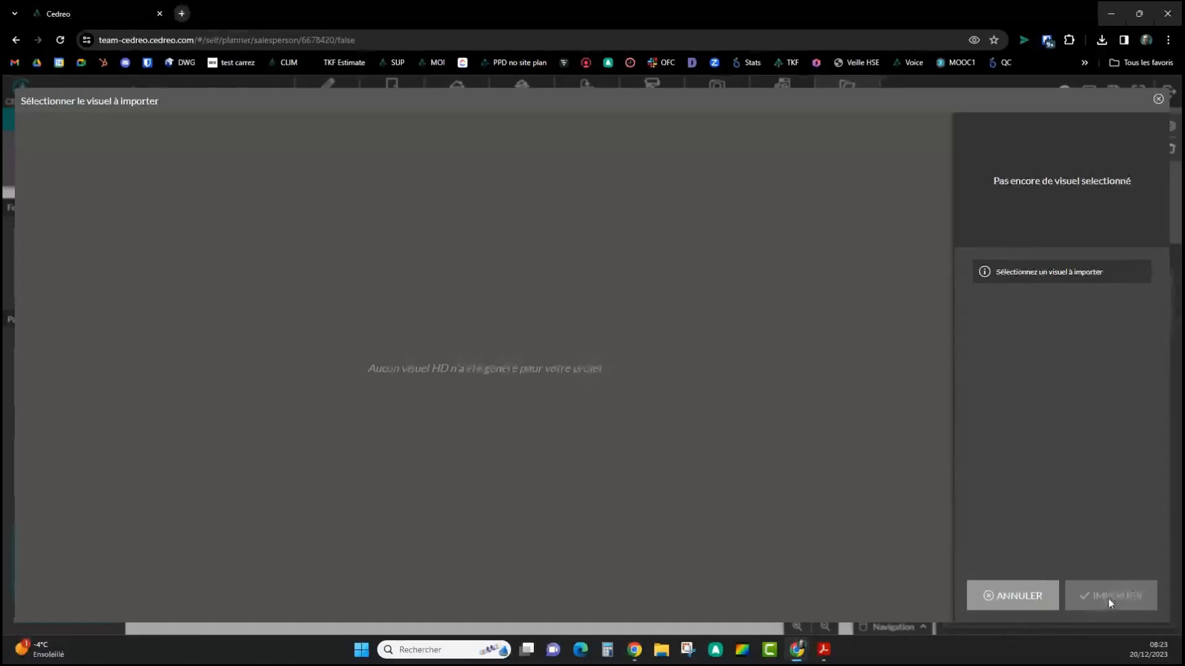
left_click(1158, 100)
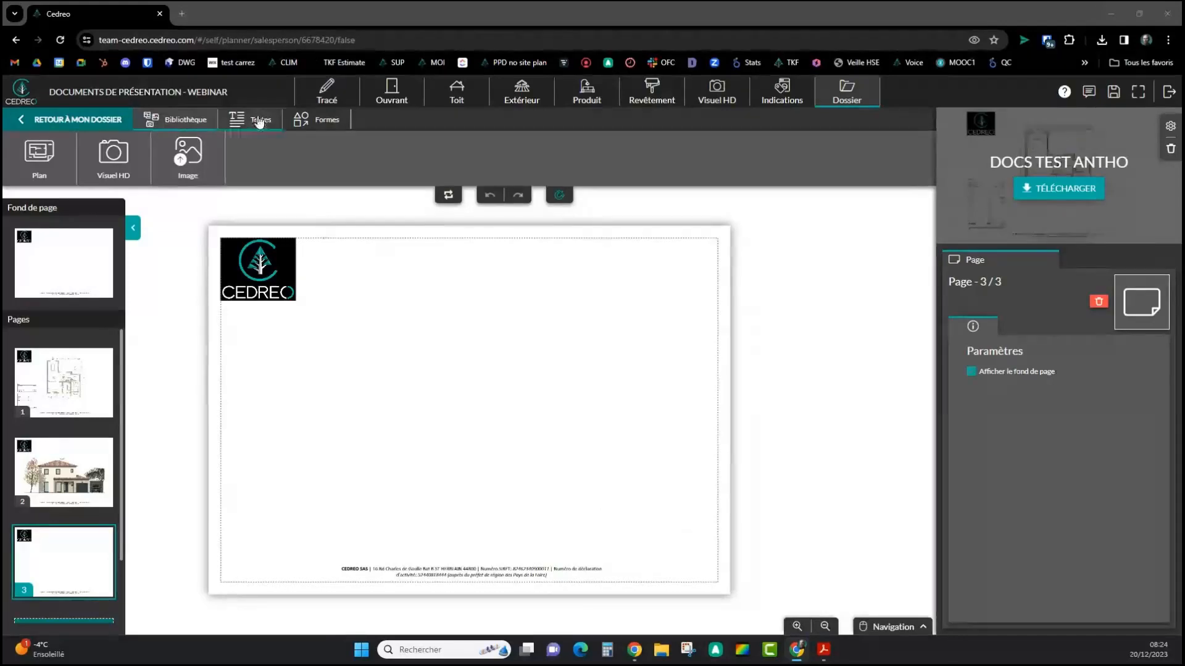
Import the exterior render onto page 3, enlarge it to about 27.9 × 15.7 cm and align it with the page's left margin above the legal notice
left_click(115, 158)
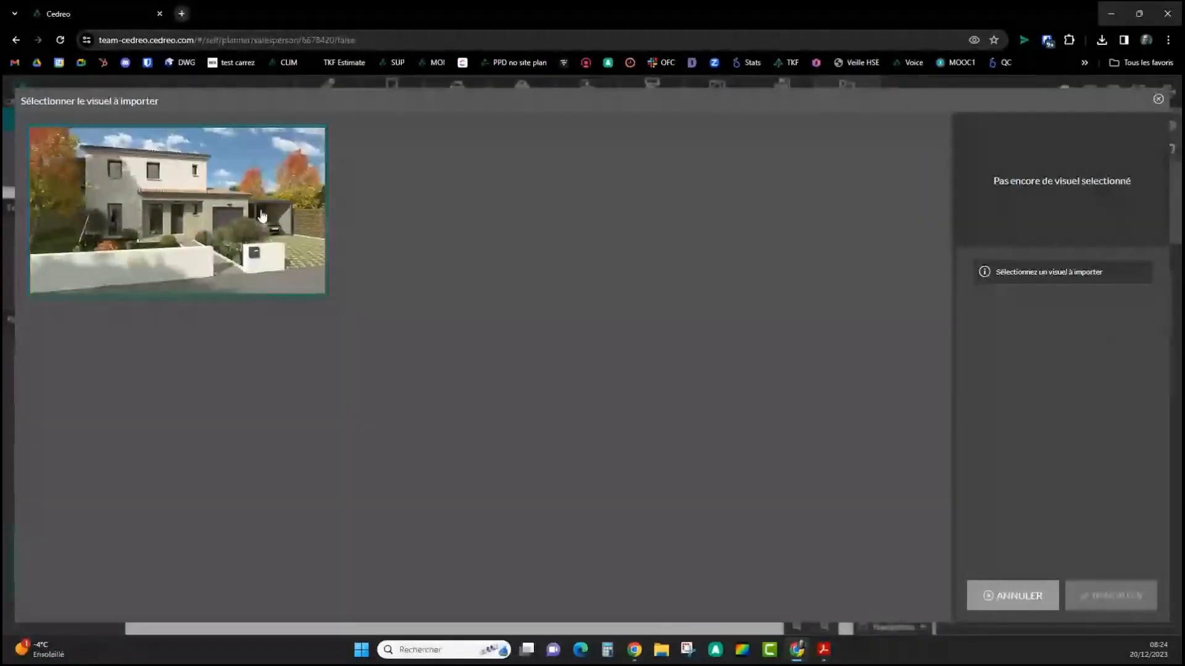
left_click(196, 196)
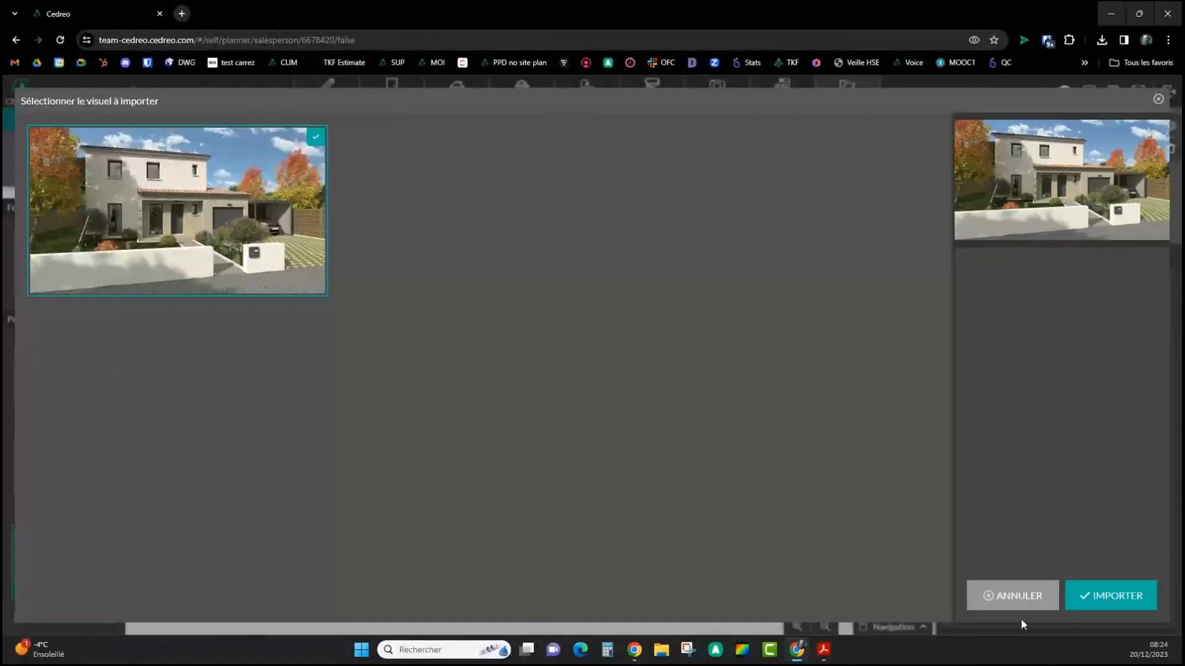
left_click(1111, 596)
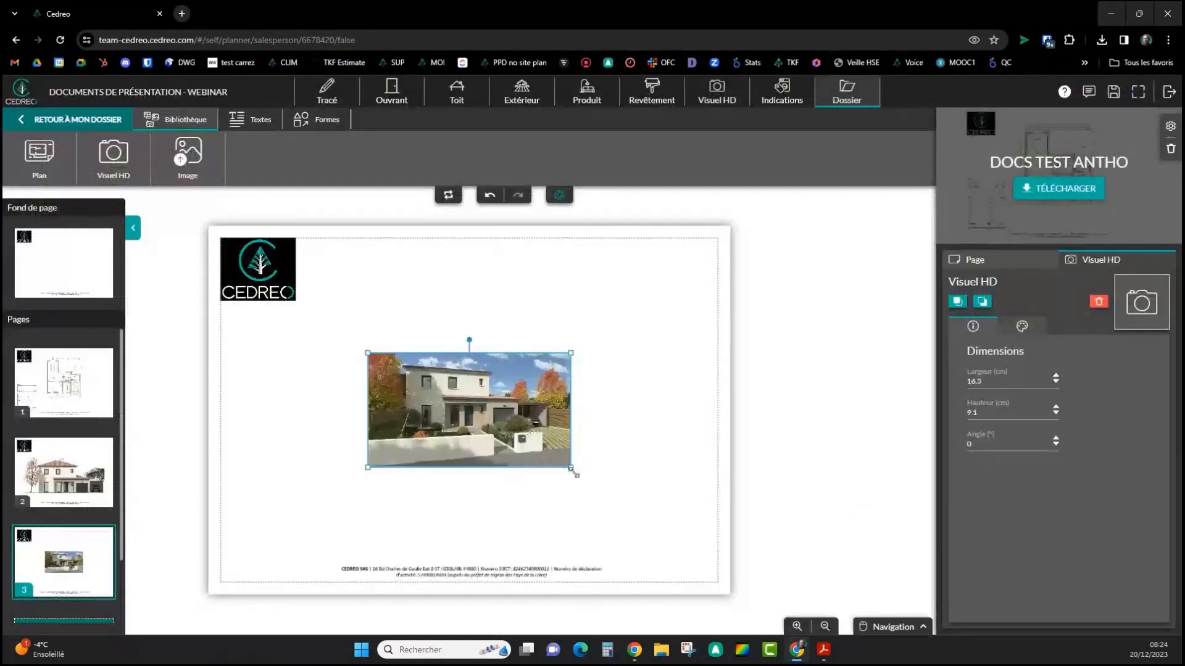
left_click_drag(572, 469, 720, 537)
left_click_drag(631, 464, 480, 477)
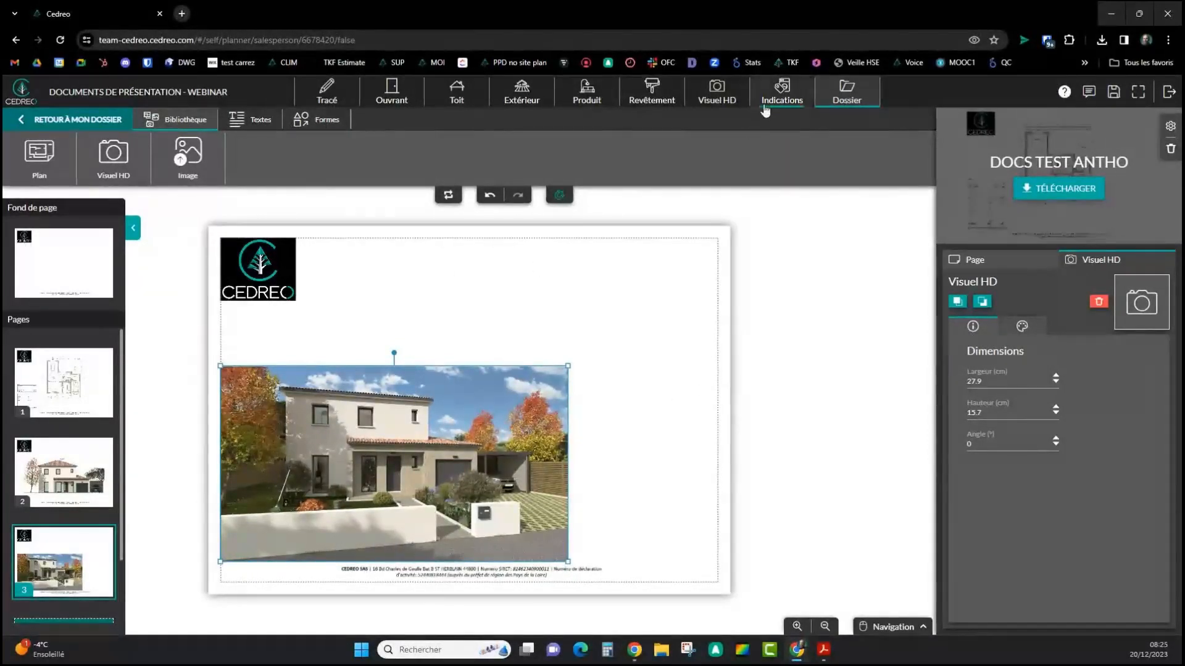
Load the saved bedroom viewpoint on 1 étage and try to request a Full HD render from it
left_click(717, 93)
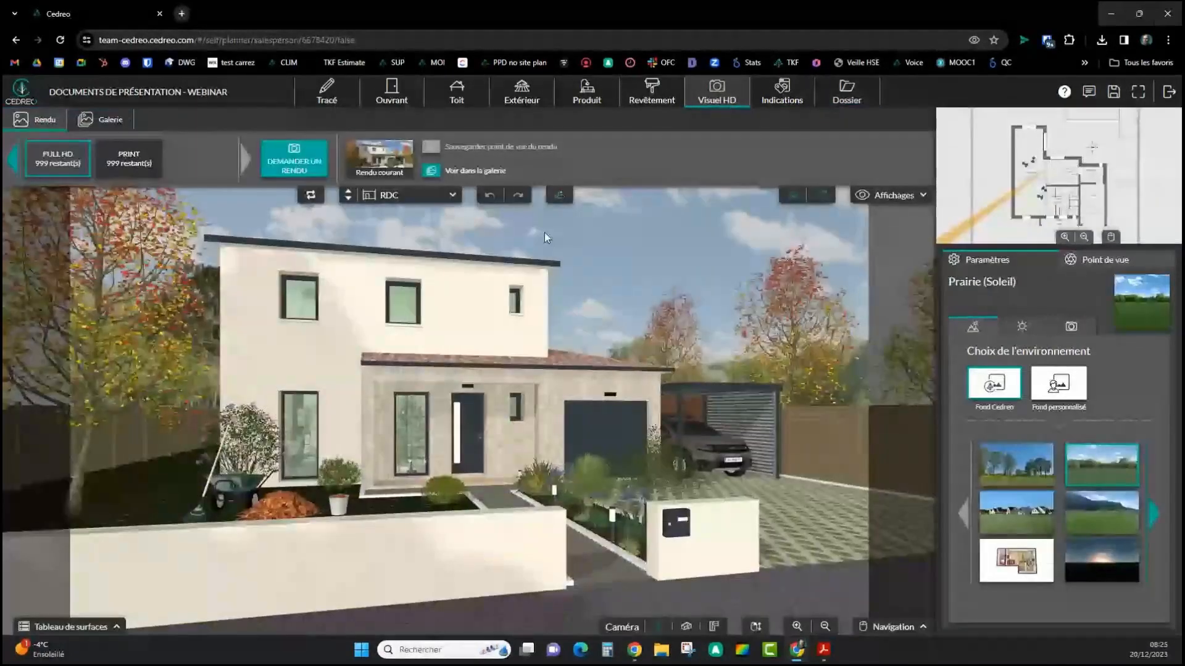
left_click(1111, 265)
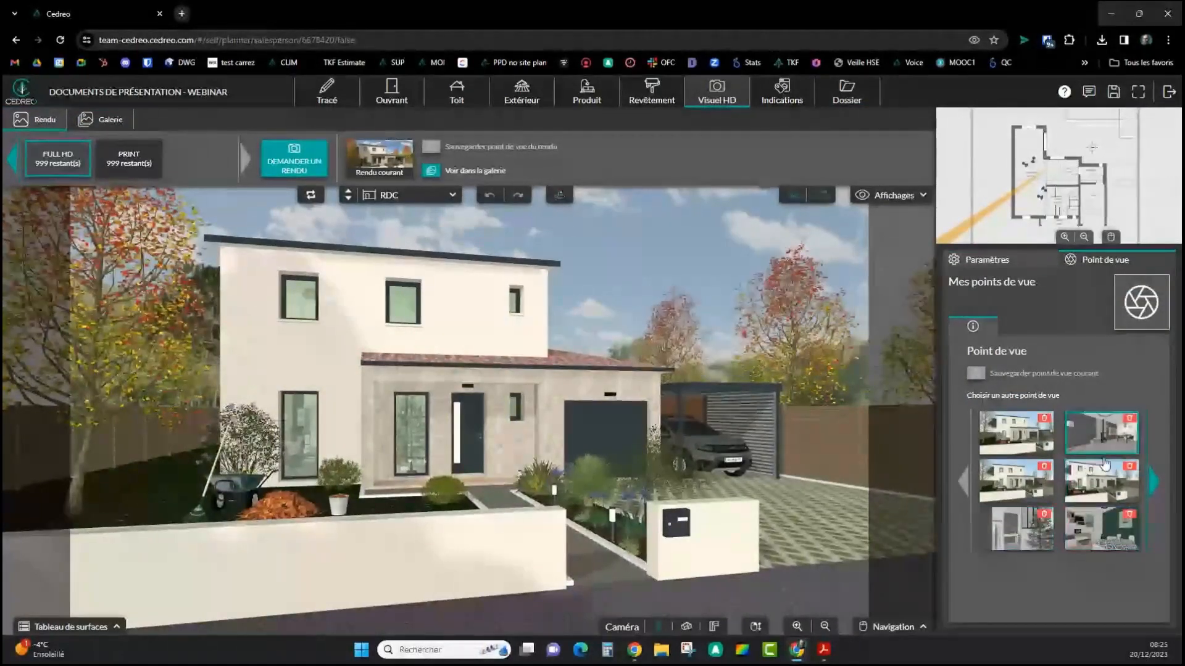
left_click(1102, 528)
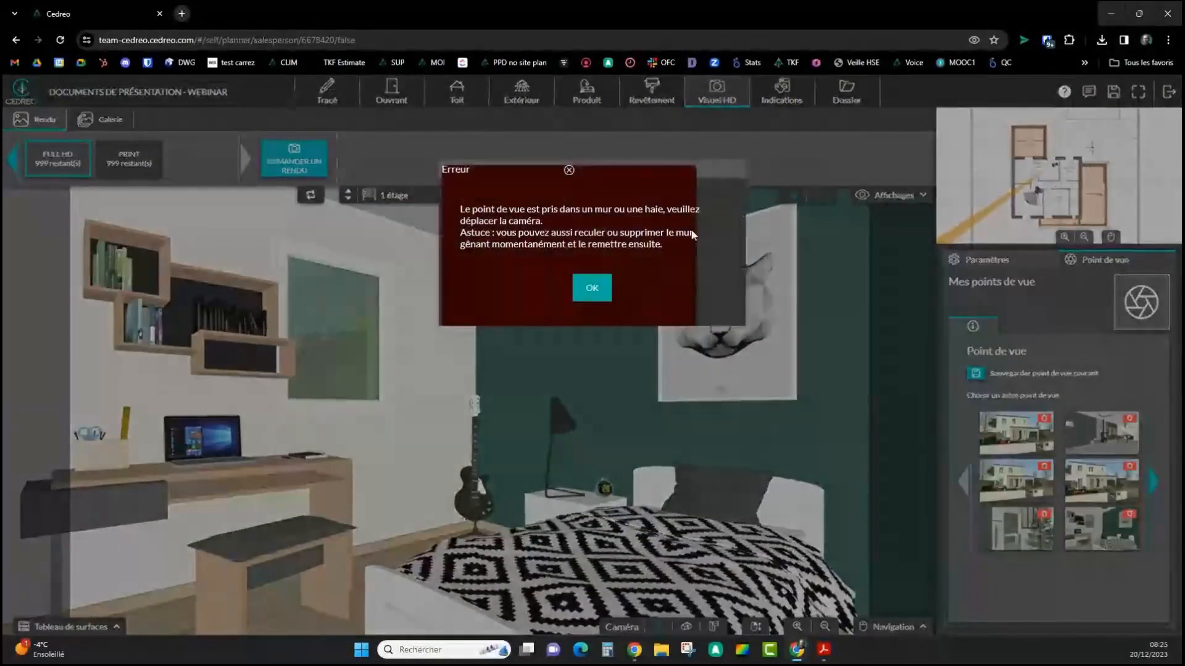
left_click(592, 290)
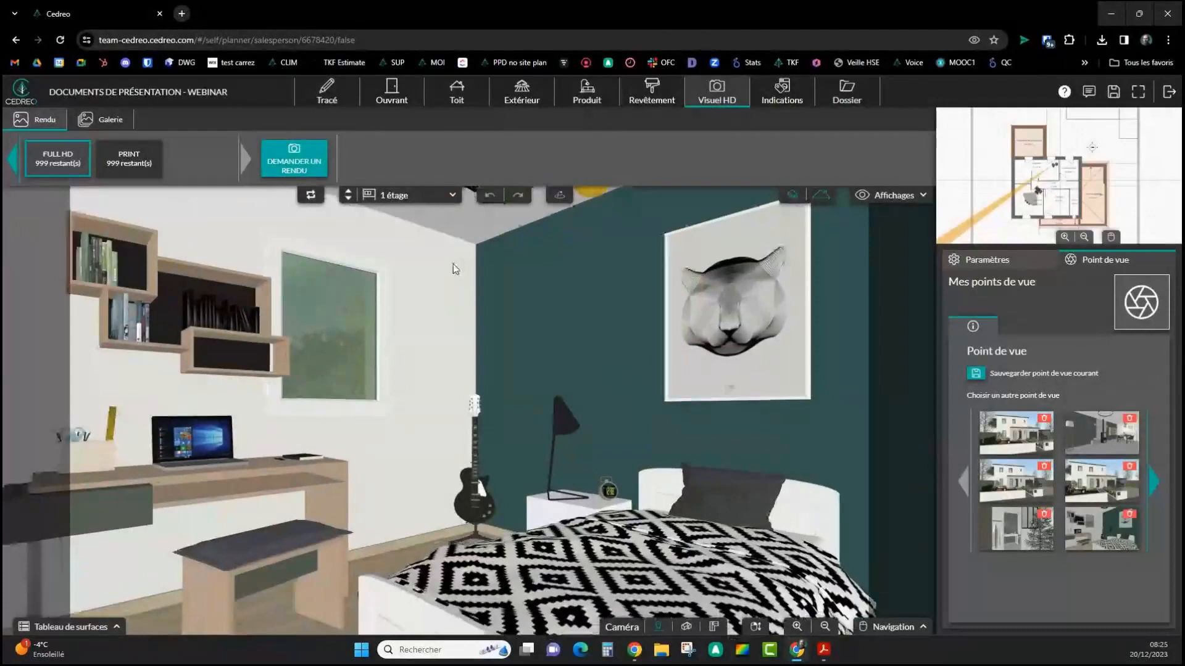
left_click(294, 157)
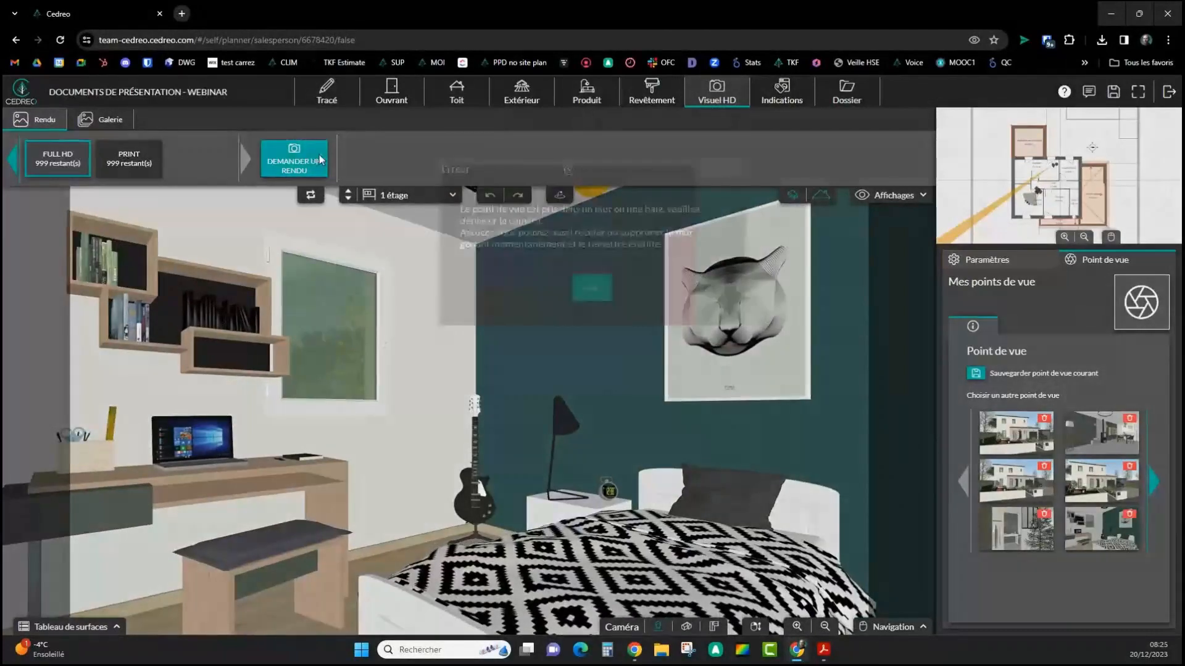
left_click(592, 289)
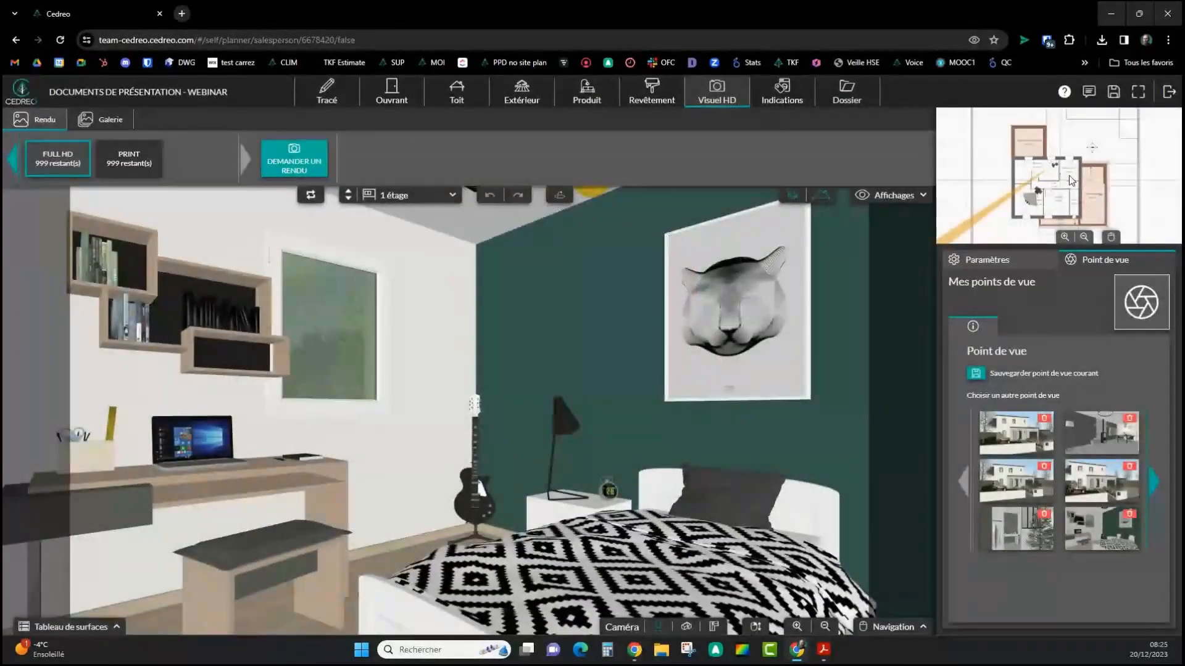
Reposition the camera inside the green-walled bedroom, request its Full HD render, and return to the presentation document
scroll(1070, 181, "up", 2)
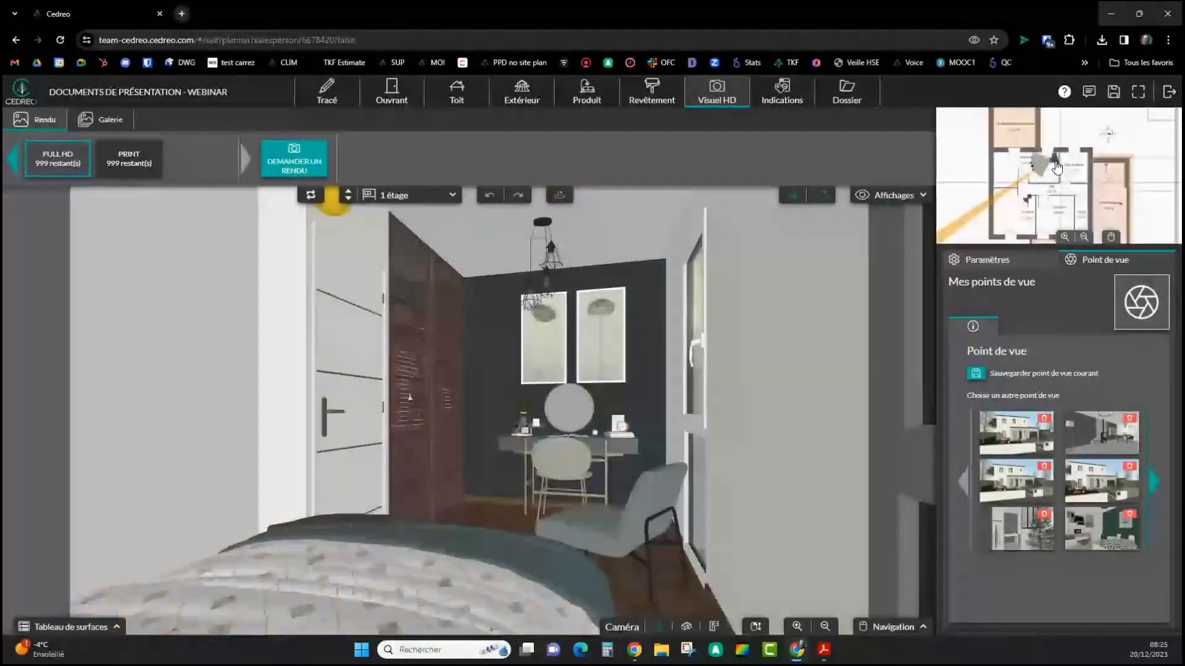
mouse_move(1034, 167)
left_mouse_down()
mouse_move(1049, 162)
mouse_move(1032, 203)
left_mouse_up()
left_click(293, 161)
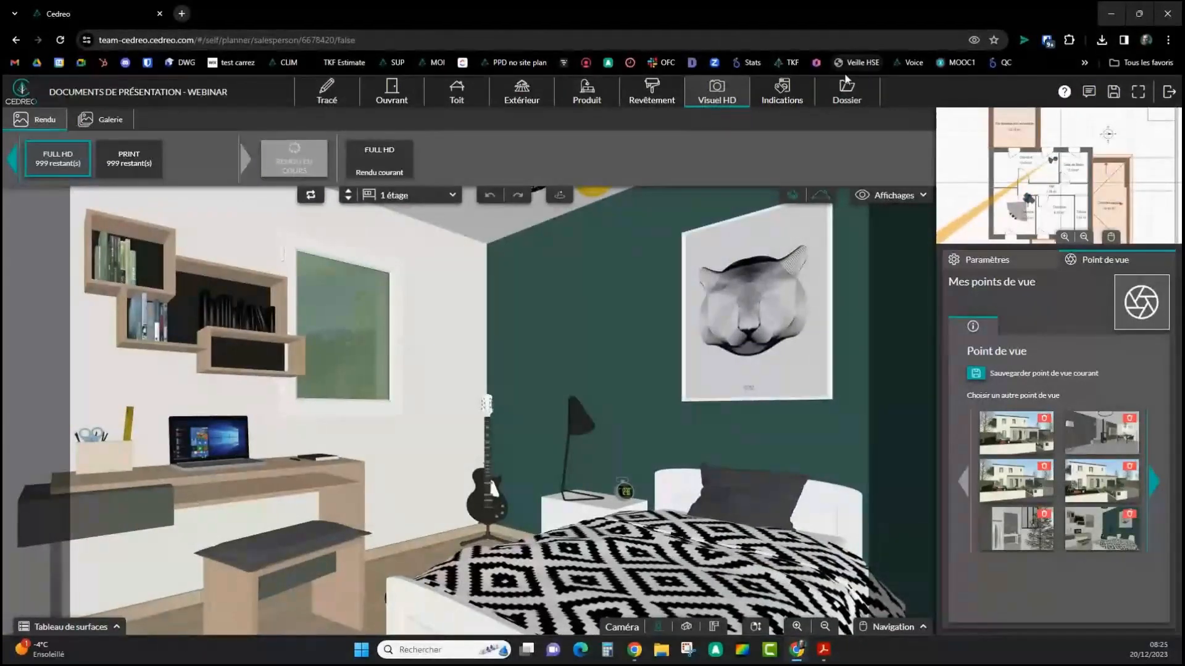
left_click(847, 92)
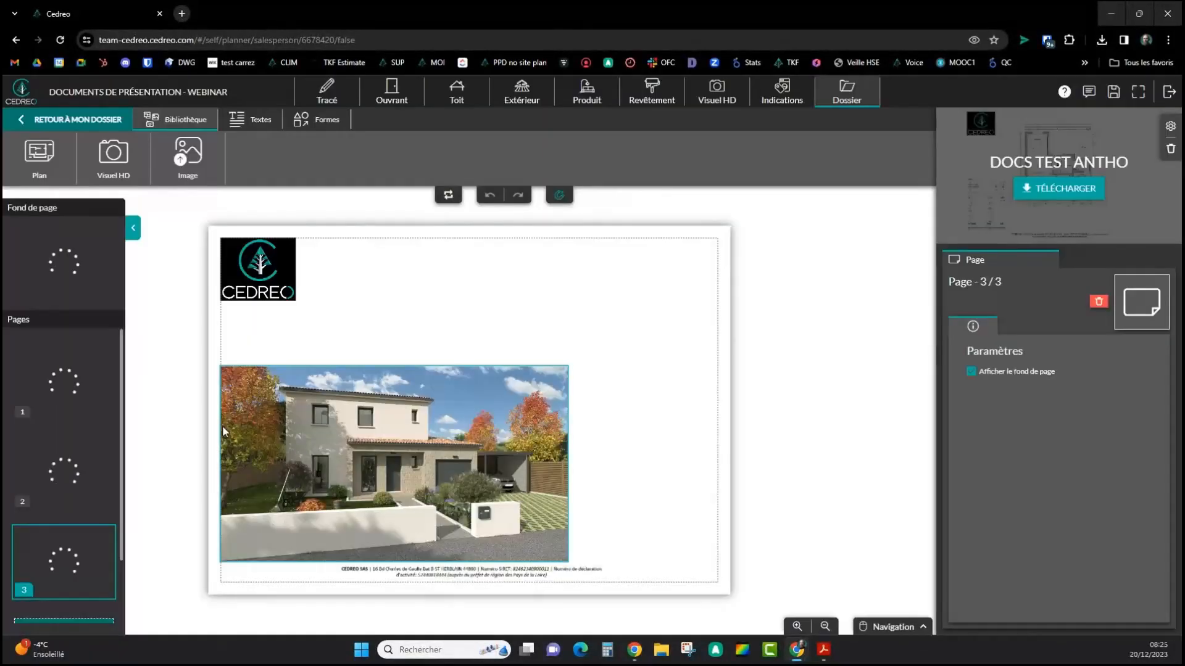
Add a text box above the exterior render on page 3 reading "Visuel extérieur de la maison" with "Face Nord" on a second line
left_click(250, 119)
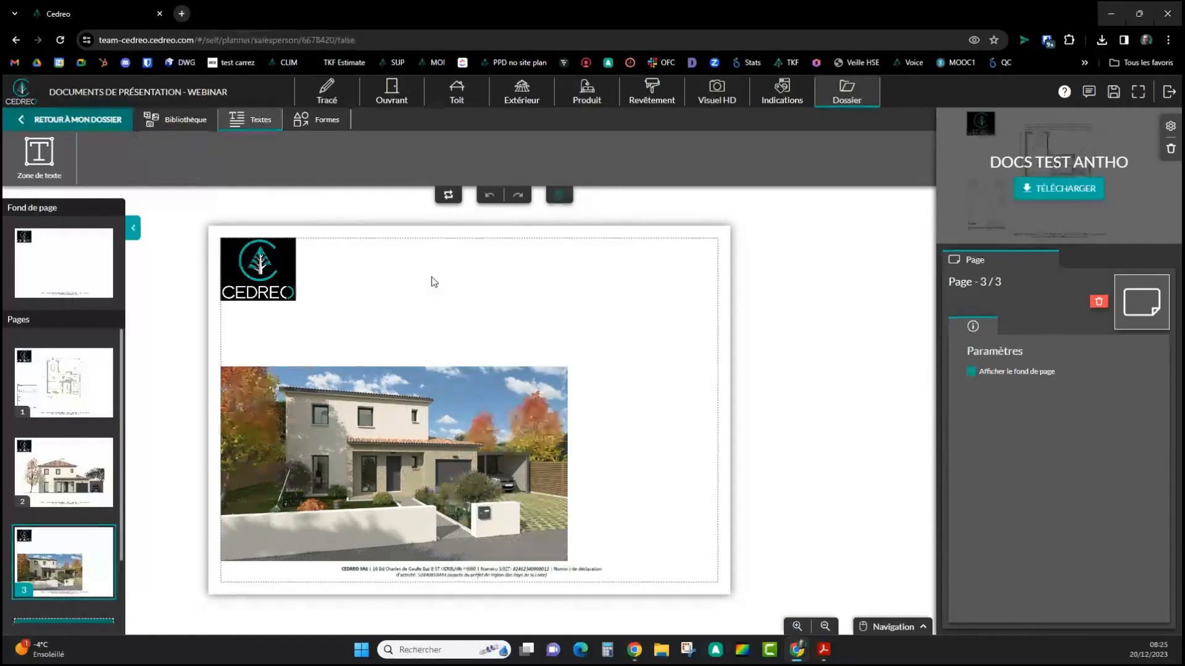
left_click(57, 159)
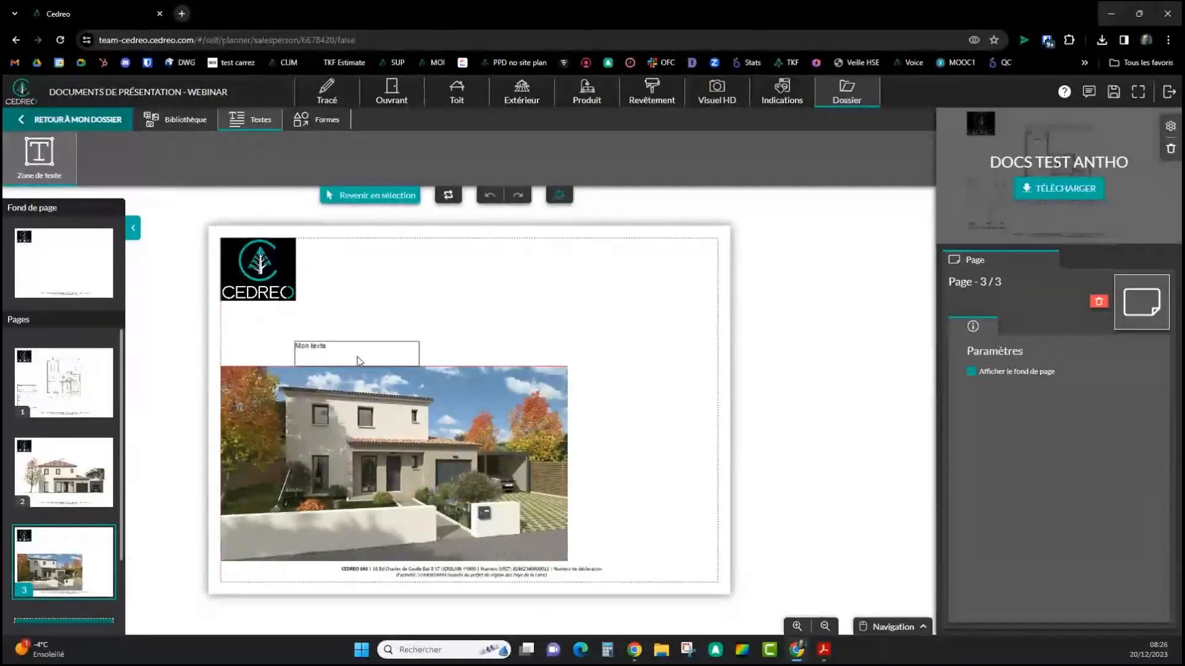
left_click(359, 361)
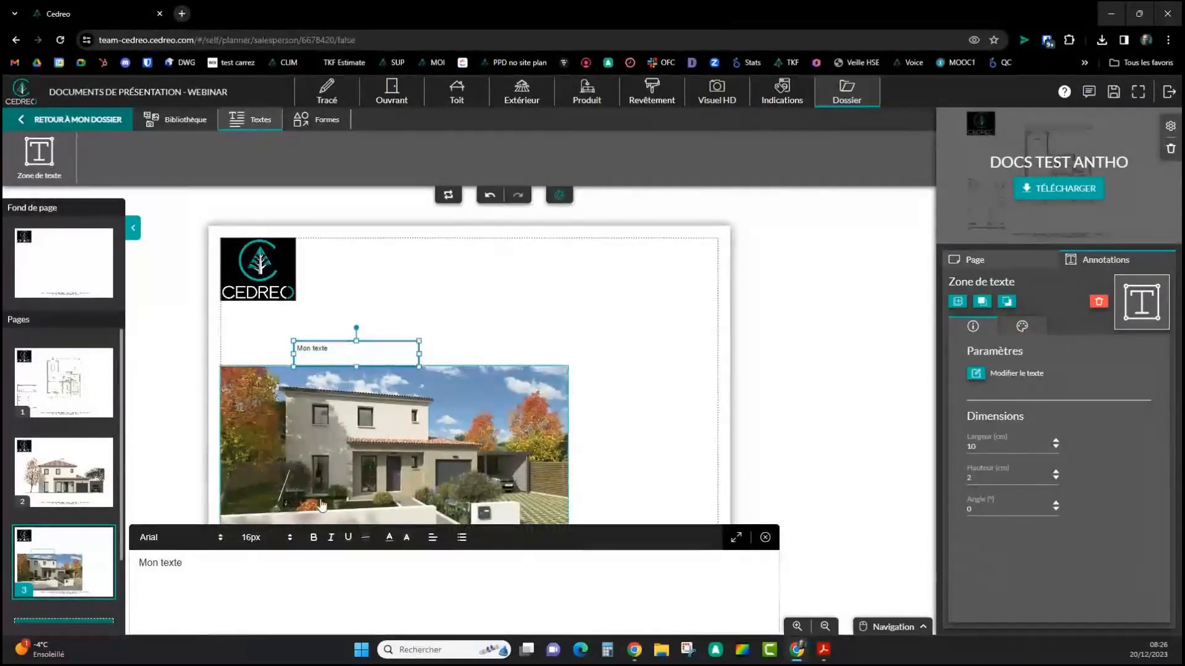
triple_click(255, 567)
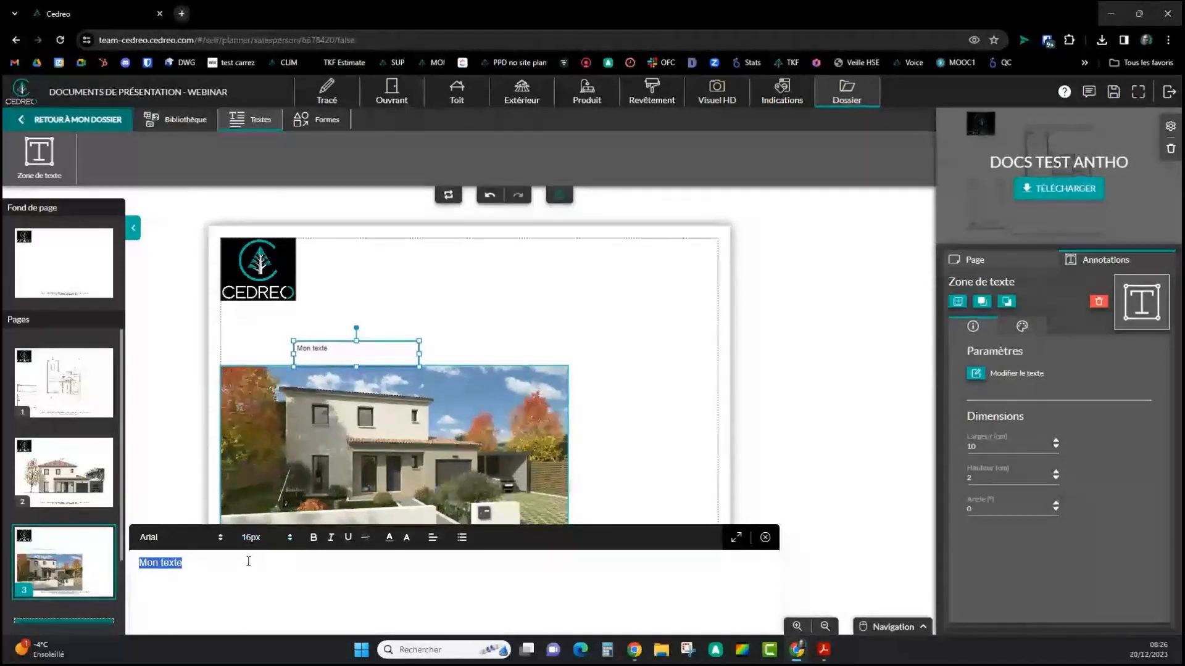
type("Visuel exté")
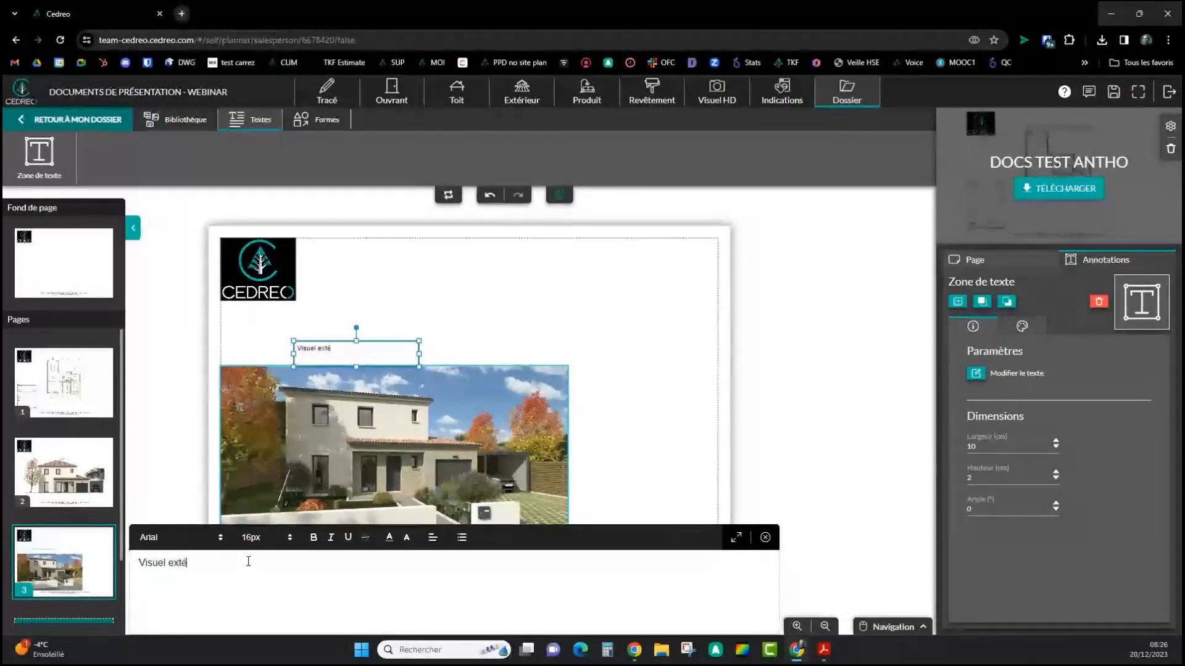
type("rieur de la maison")
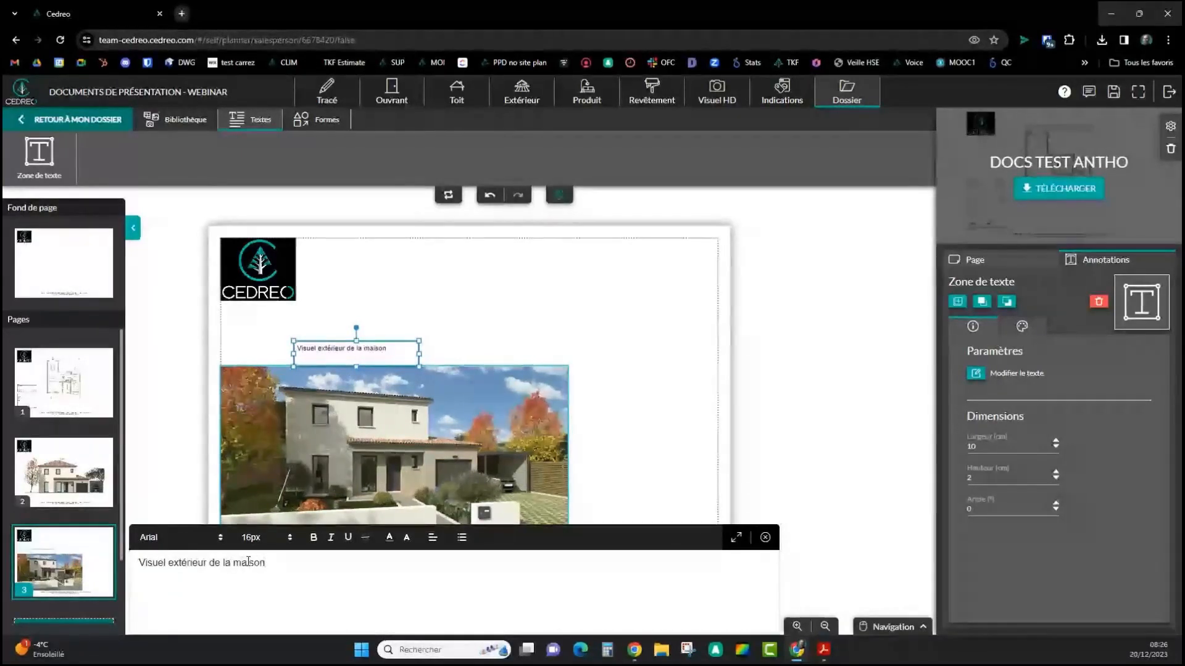
key("Return")
type("Face Nord")
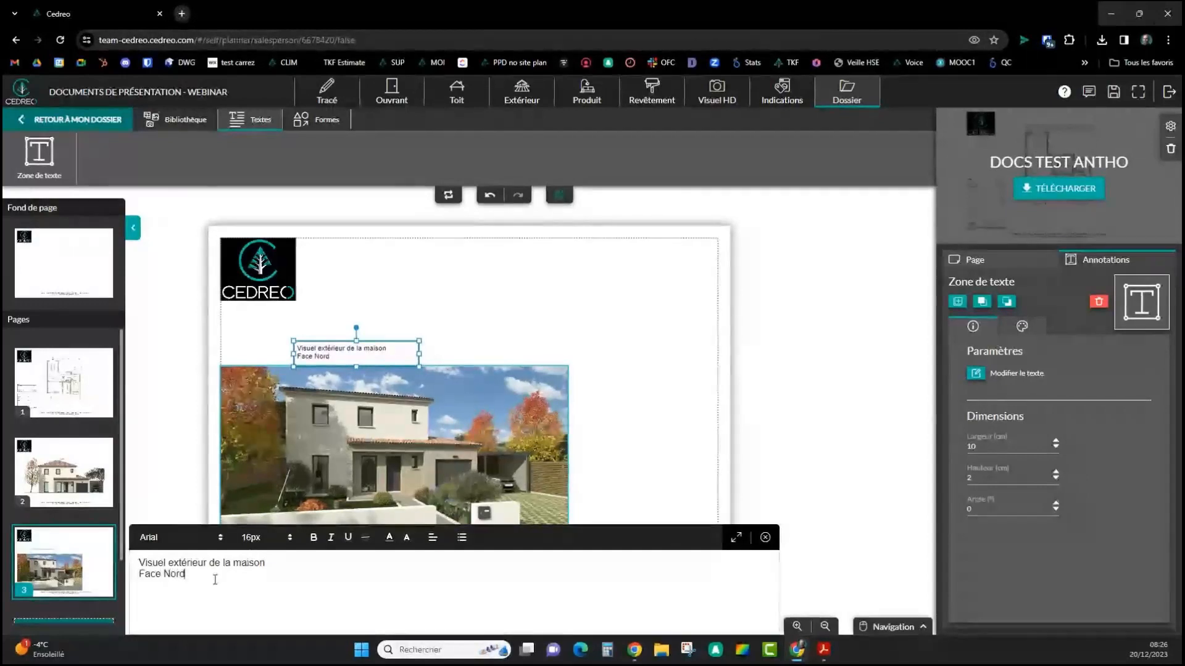
Format the "Face Nord" line as bold and underlined, with red text on a yellow highlight
left_click_drag(190, 578, 139, 580)
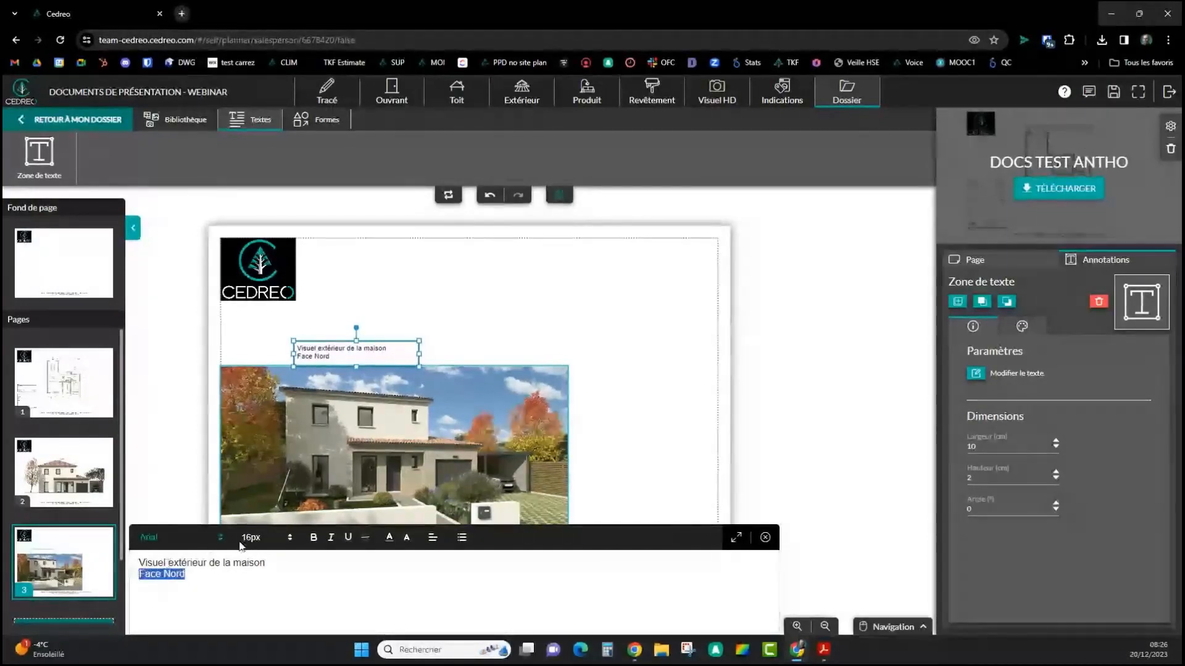
left_click(313, 539)
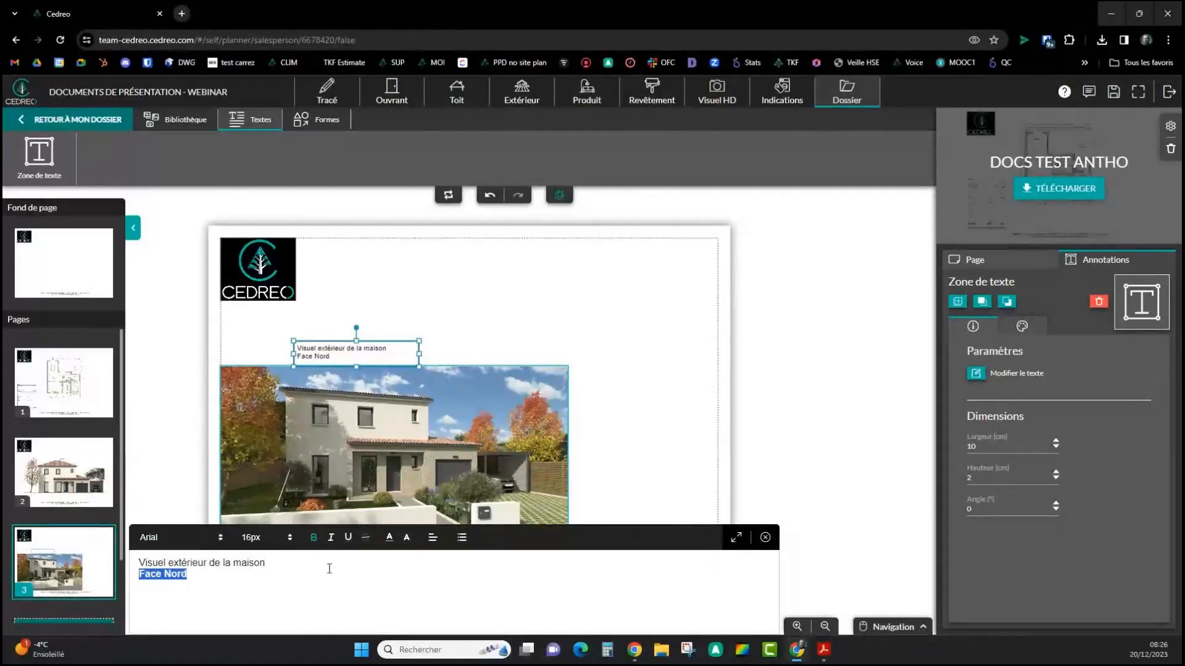
left_click(332, 543)
left_click(350, 539)
left_click(389, 537)
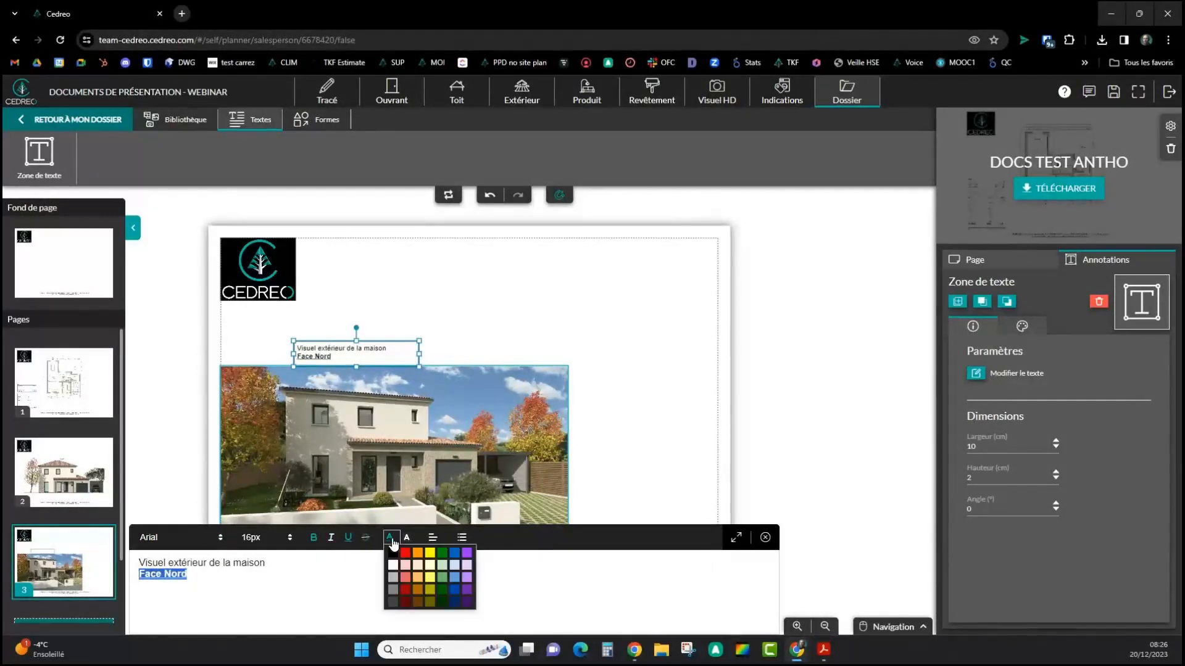
left_click(405, 554)
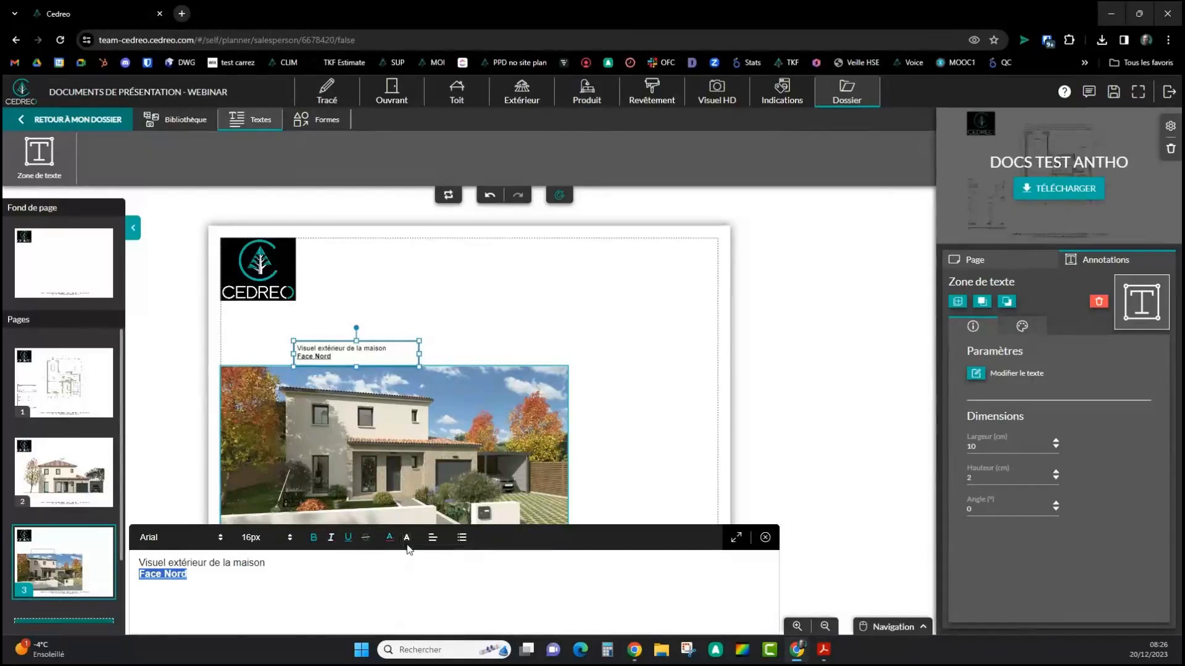
left_click(406, 537)
left_click(447, 554)
left_click(320, 563)
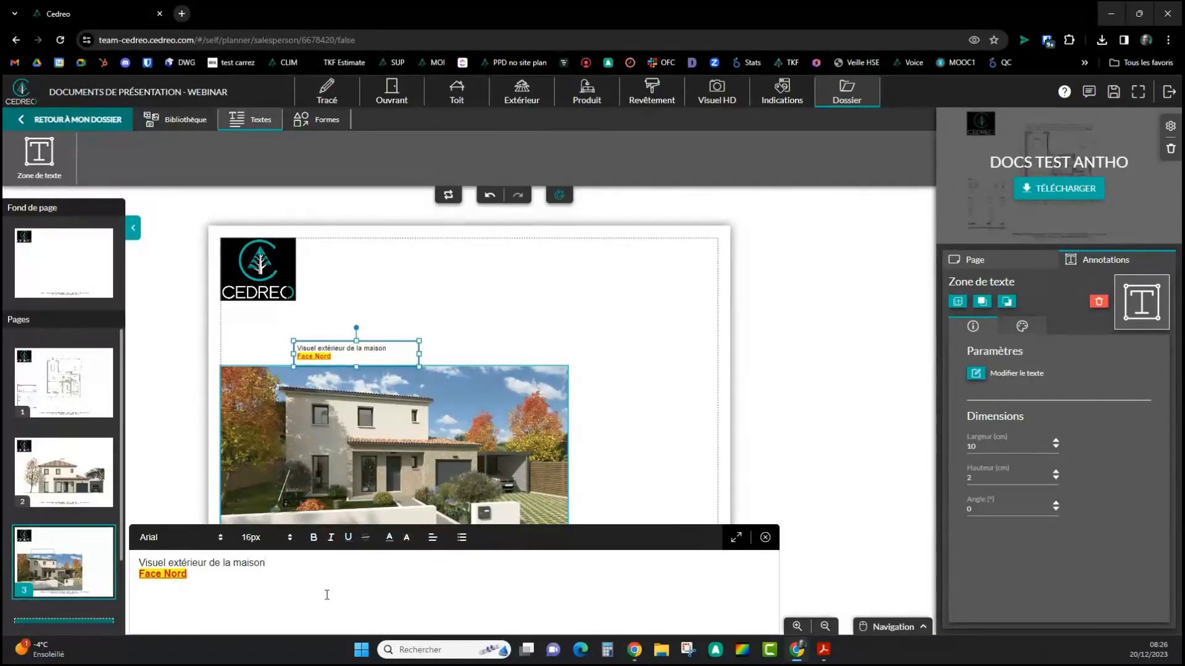
Set the font size of the line "Visuel extérieur de la maison" to 24px
left_click(435, 539)
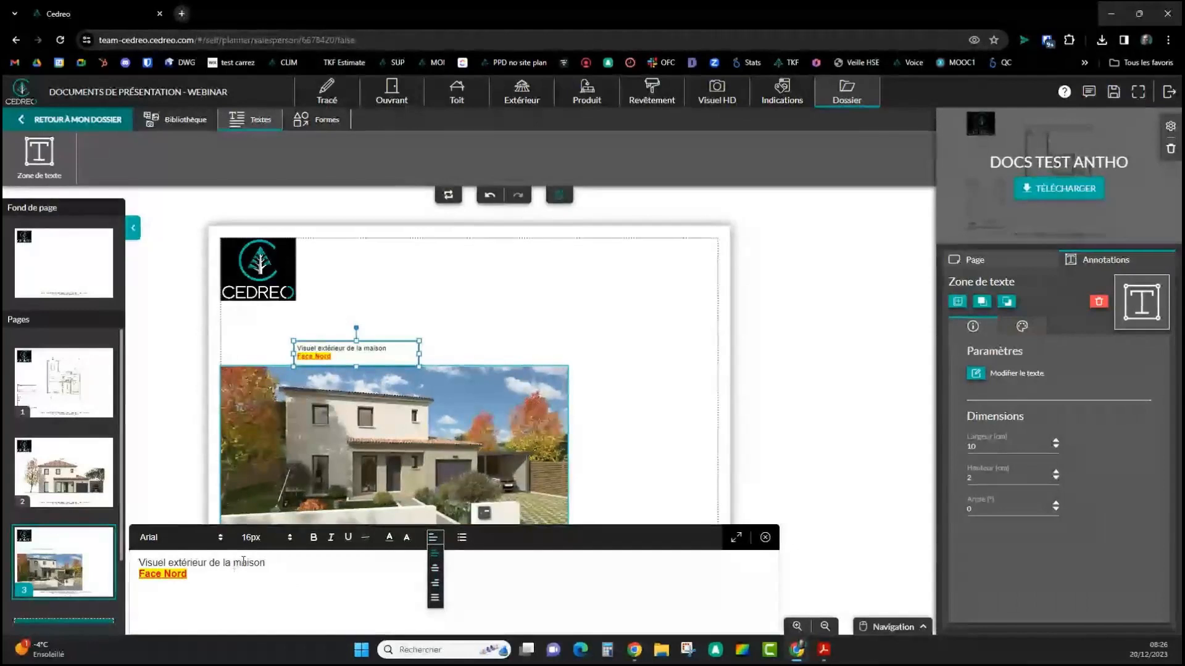
double_click(244, 562)
left_click(244, 562)
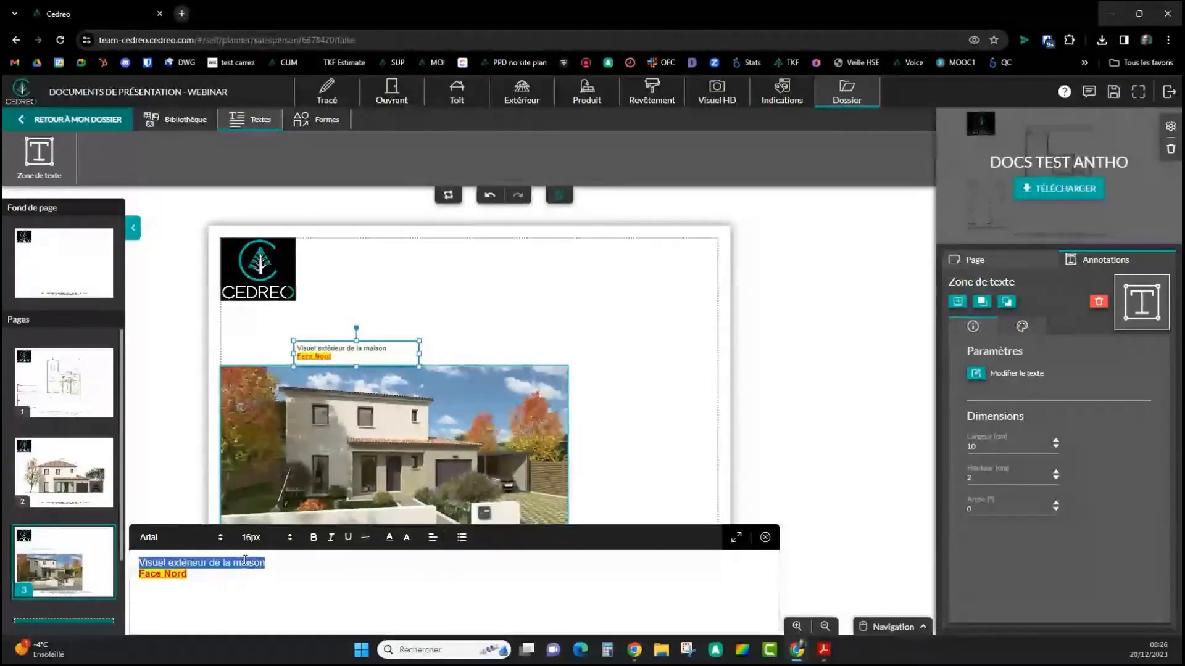
left_click(286, 538)
scroll(272, 580, "down", 3)
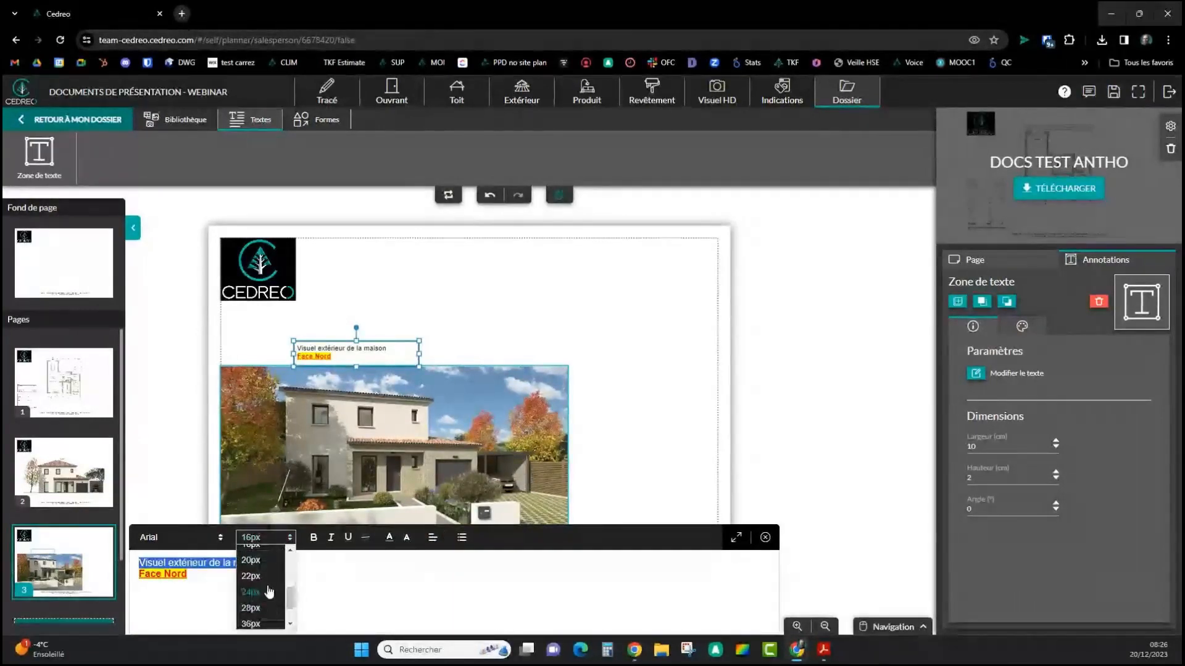
left_click(269, 589)
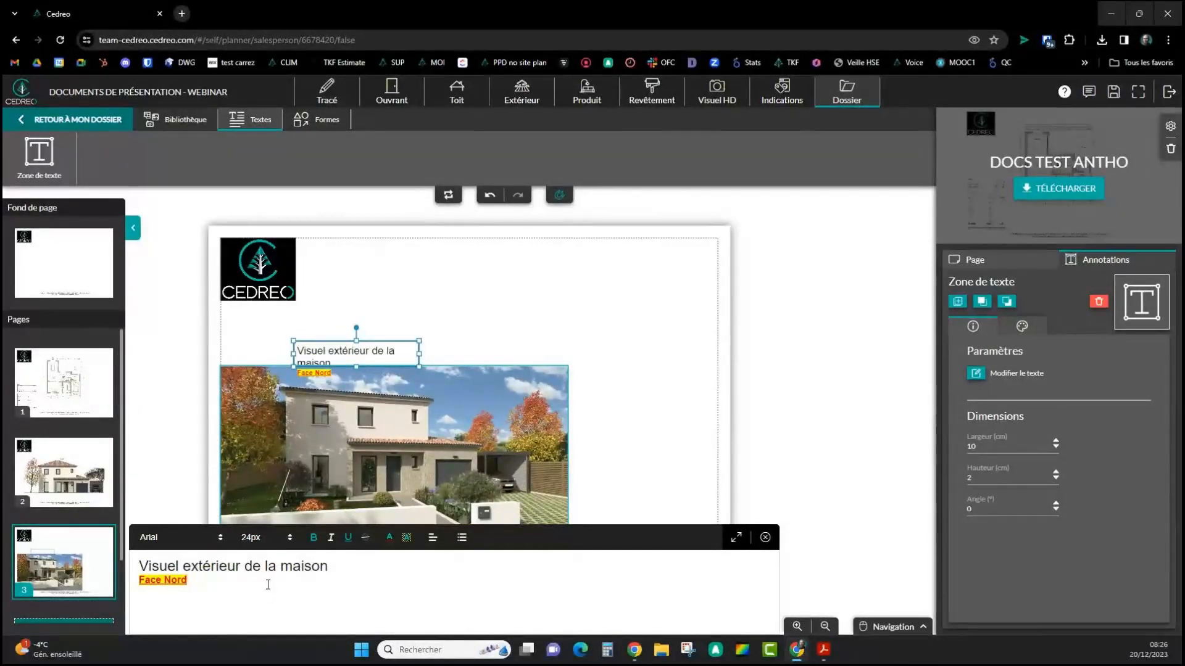
Expand the text editor to its large view and restore it to its compact size
left_click_drag(188, 580, 138, 581)
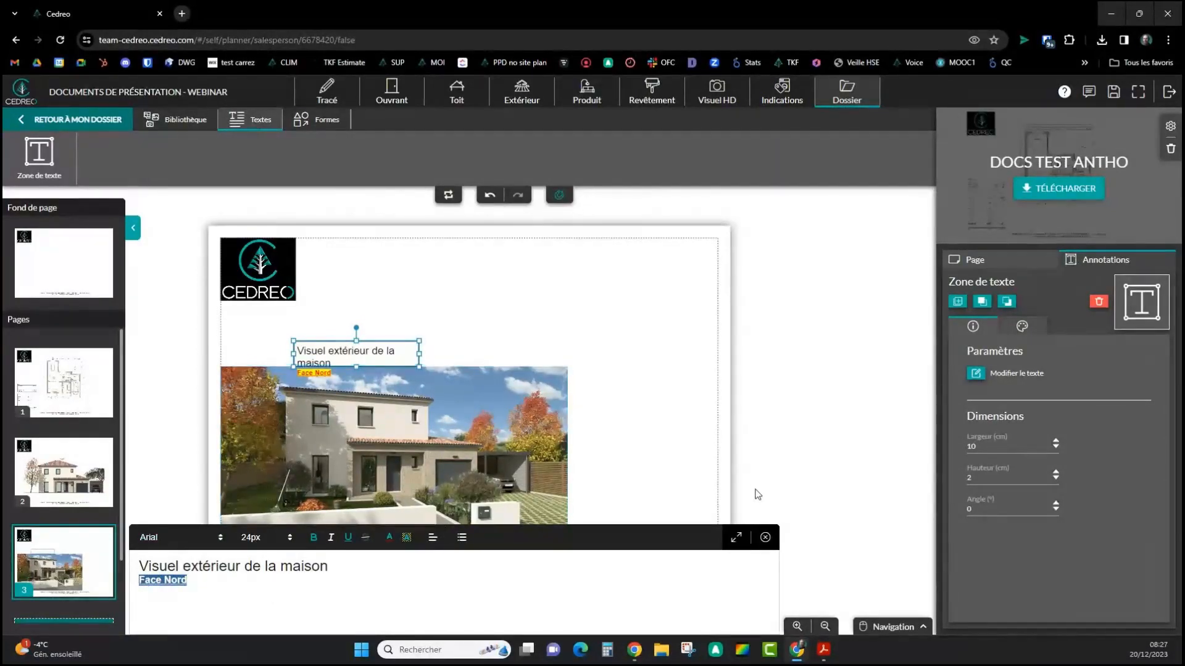
left_click(736, 537)
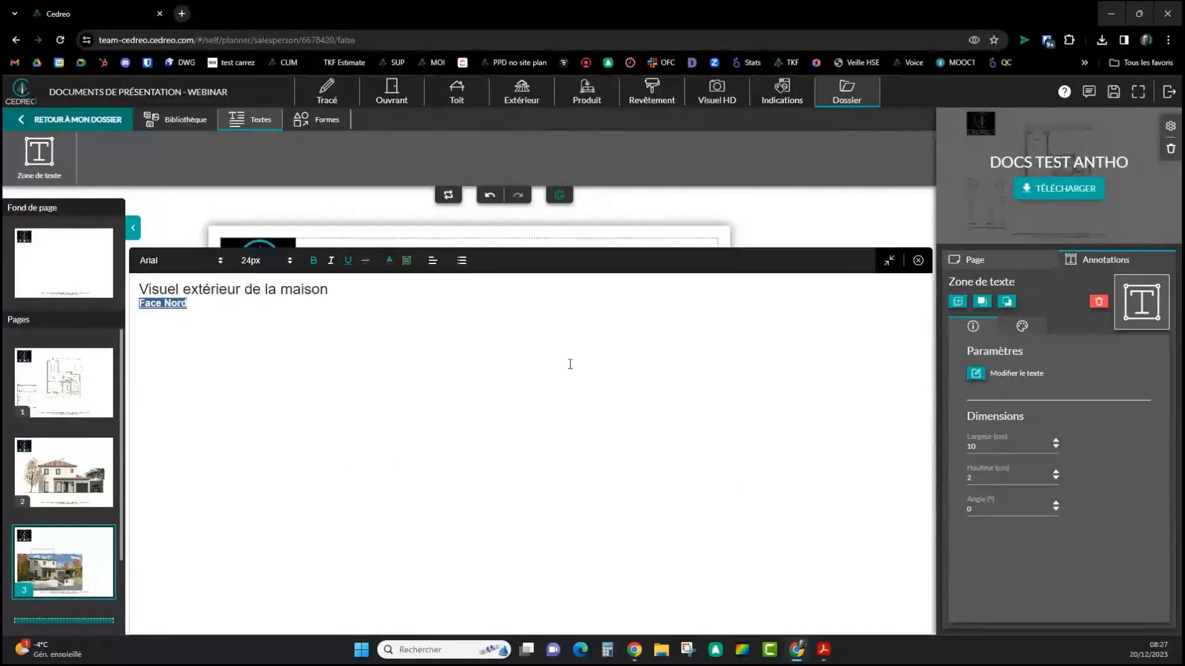
left_click(889, 261)
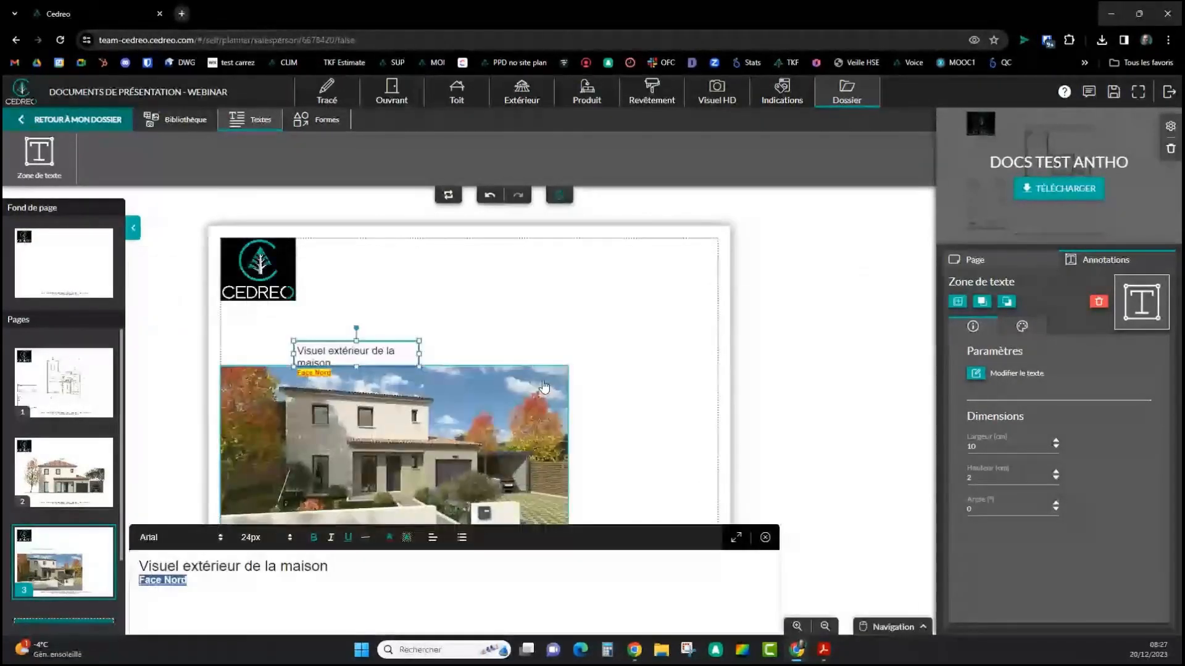
Widen the caption's text box to about 13 cm and align it with the render's left edge, directly above the image
left_click(450, 348)
left_click(415, 355)
left_click_drag(420, 352, 345, 344)
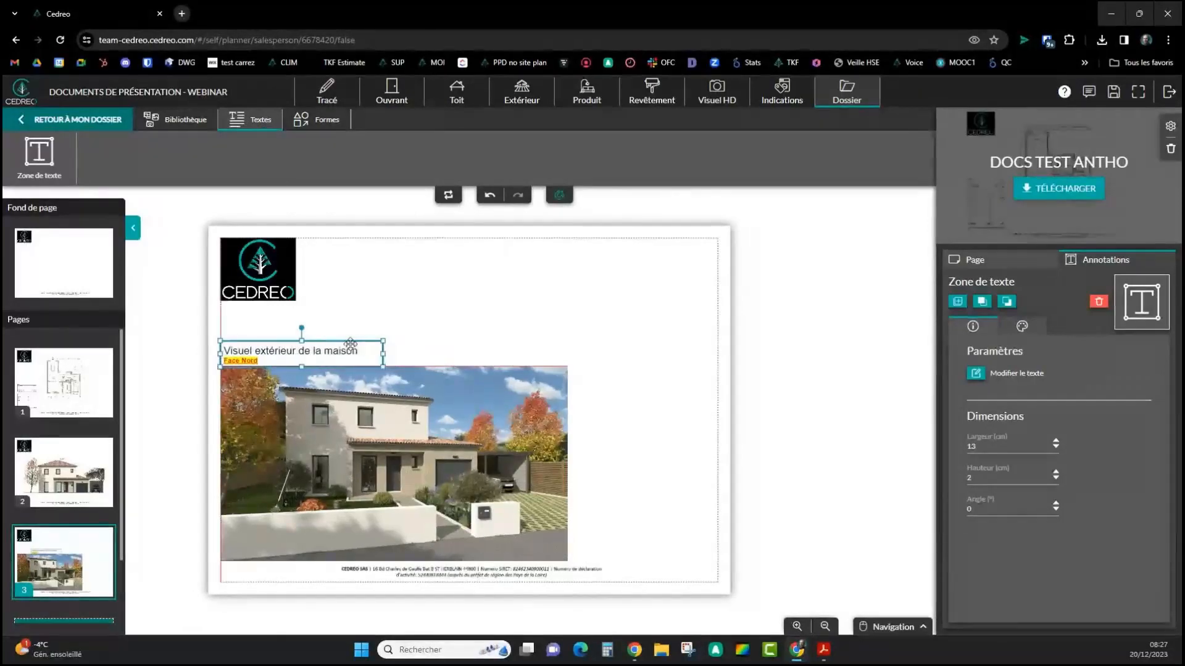
left_click(627, 418)
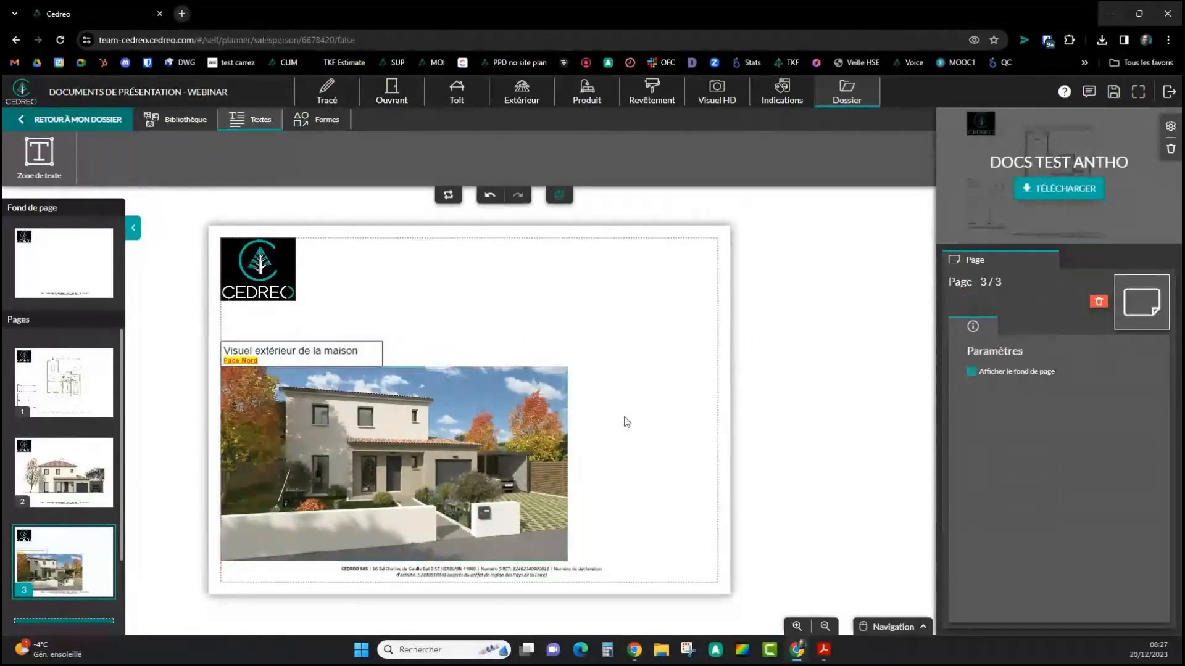
Remove the outline from the caption's text box
left_click(345, 356)
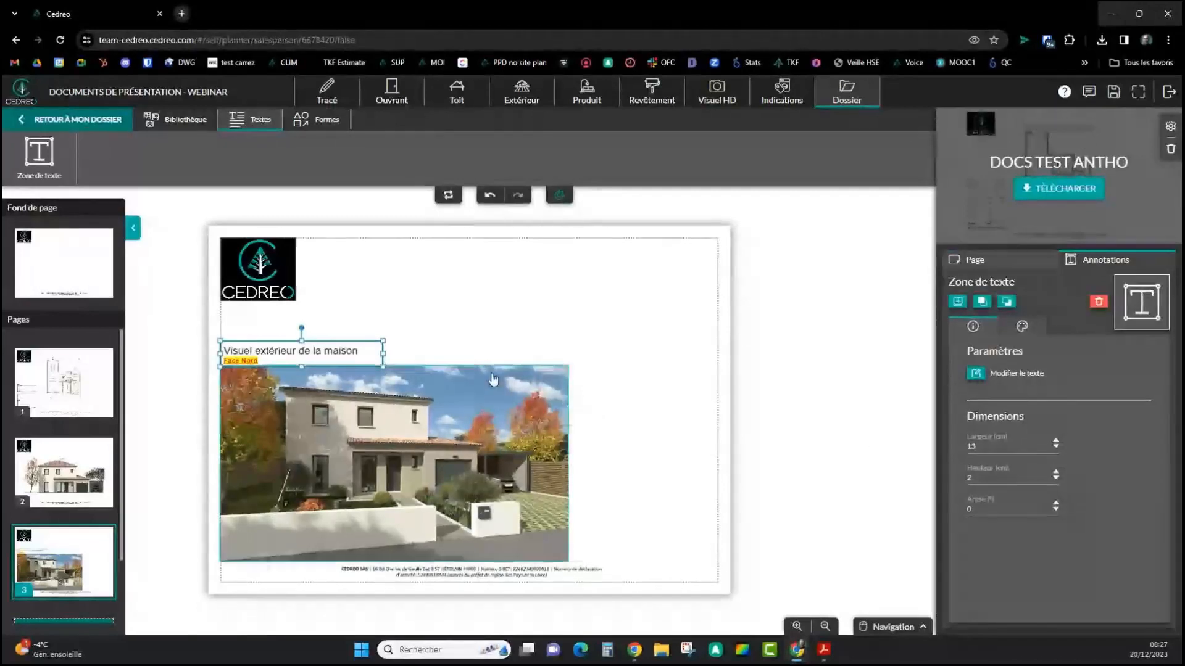
left_click(1019, 327)
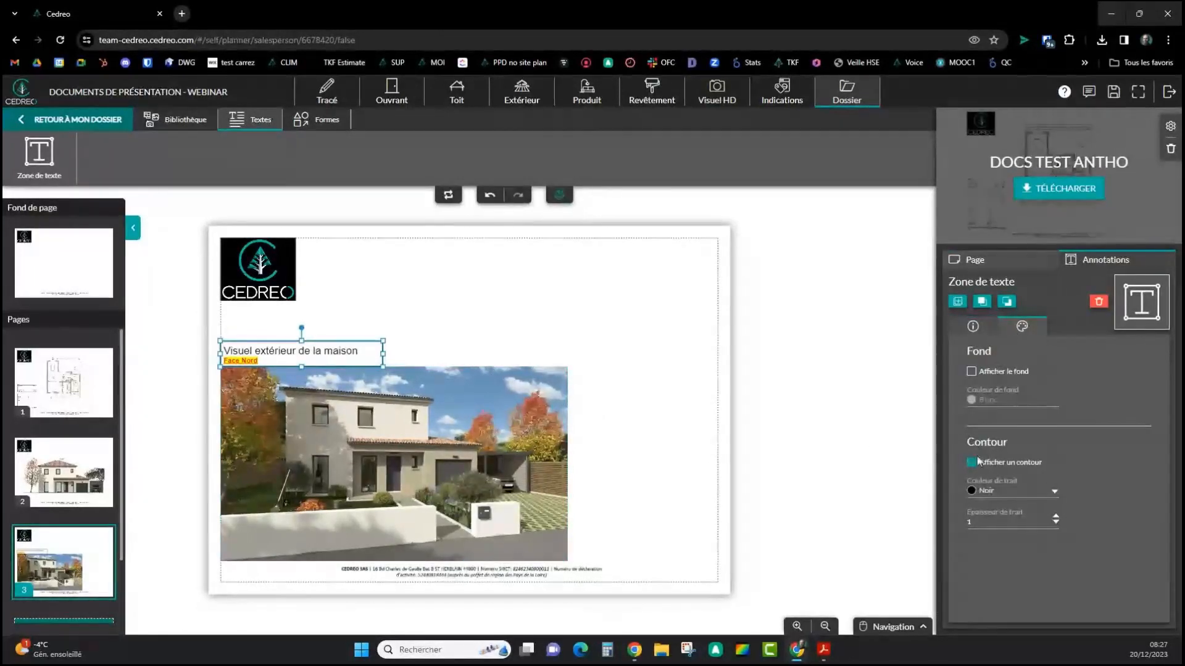
left_click(688, 401)
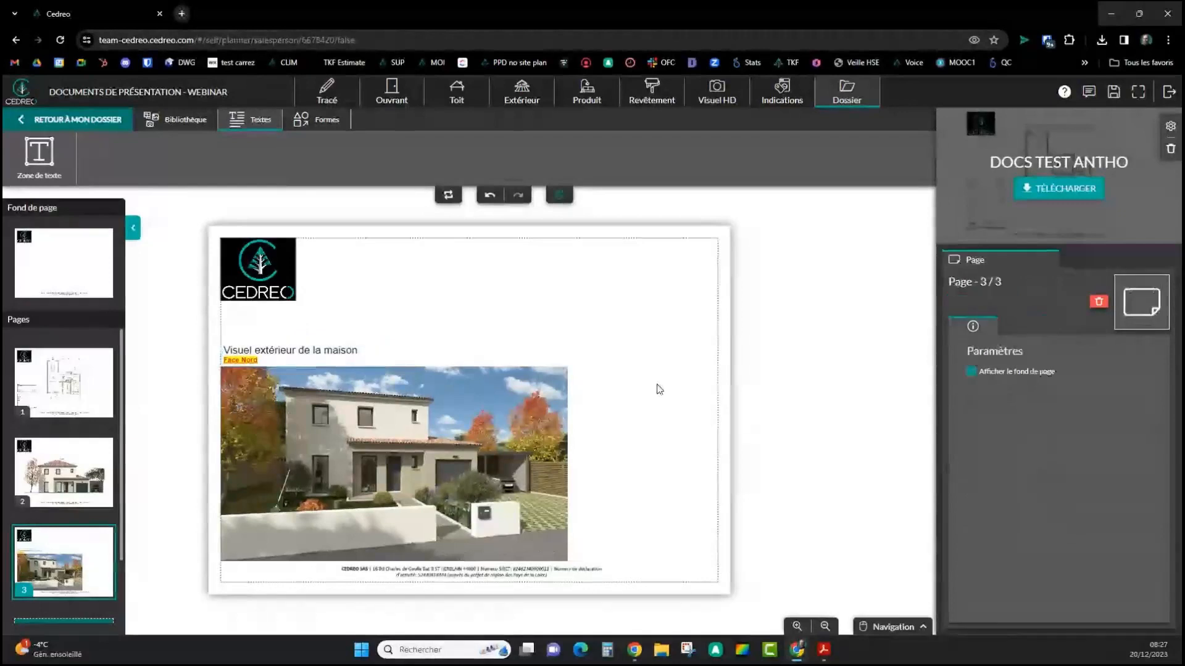
Open the caption's text for editing and close it without changes
left_click(350, 360)
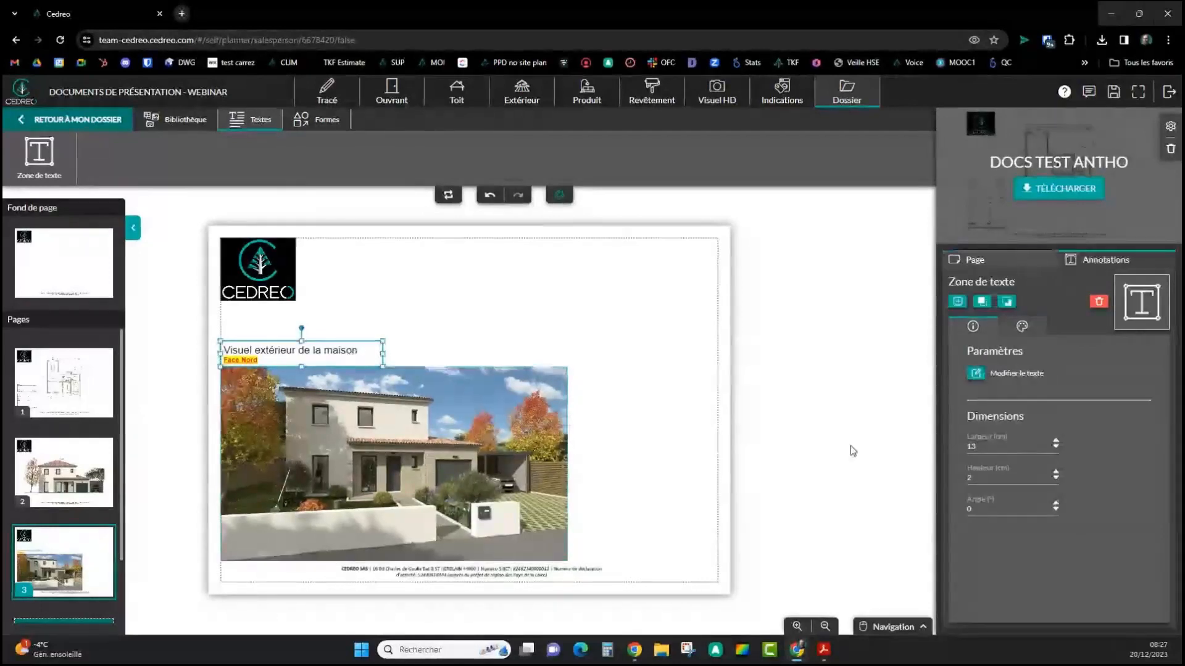
left_click(1019, 330)
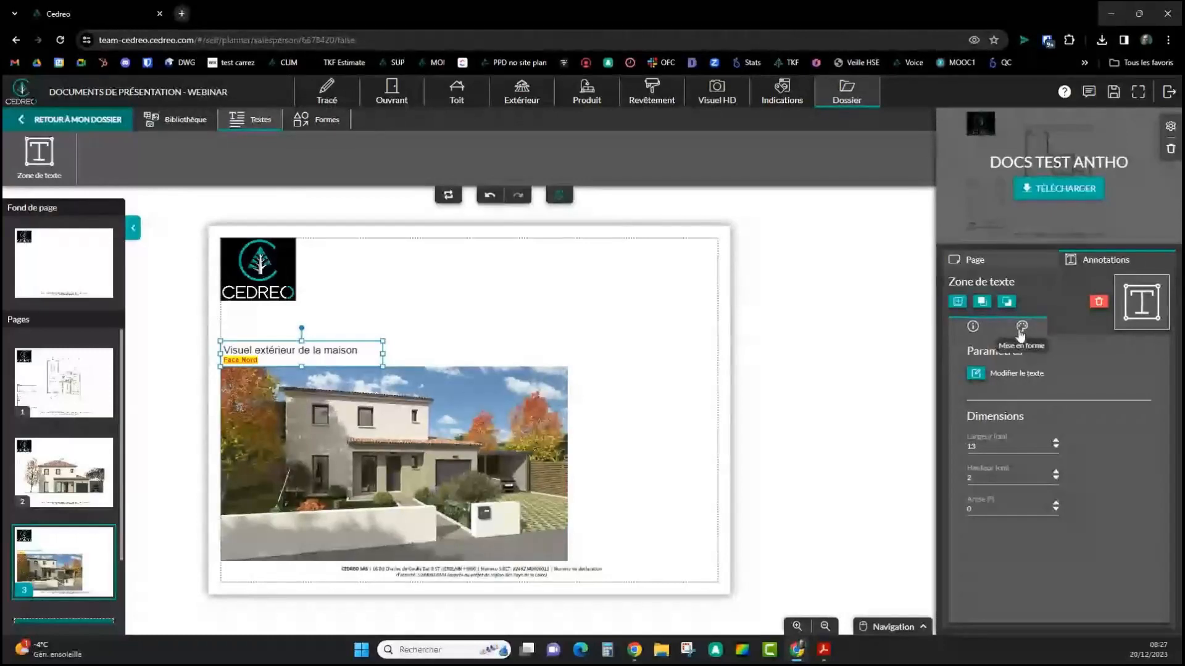
left_click(975, 374)
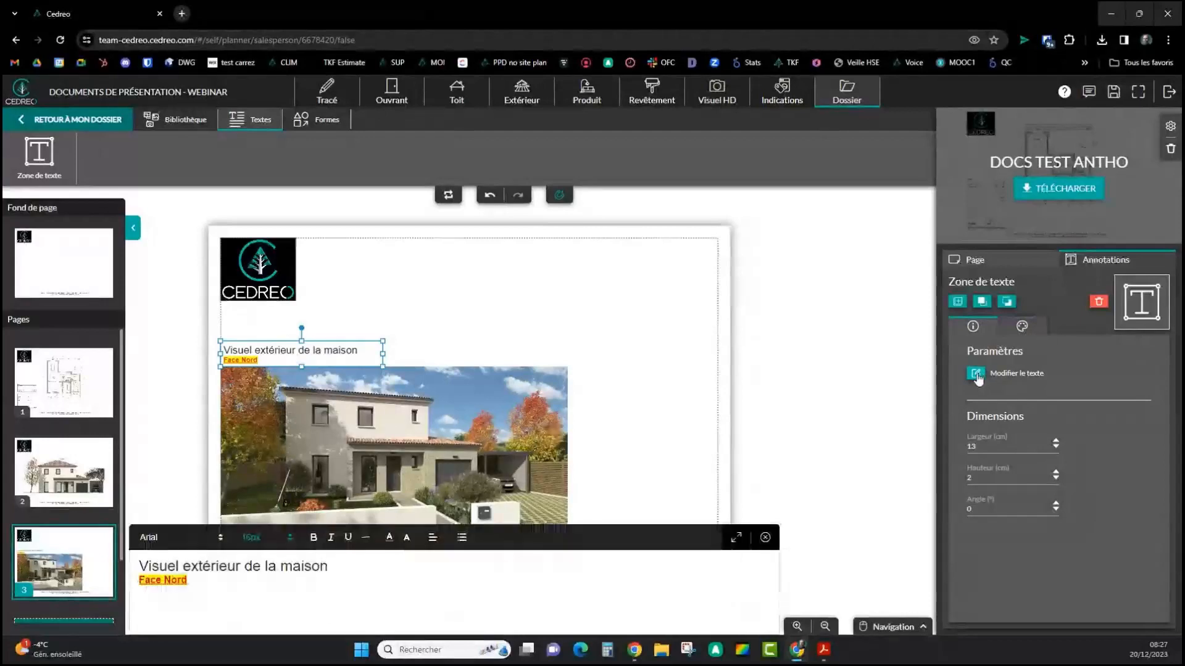
left_click(765, 537)
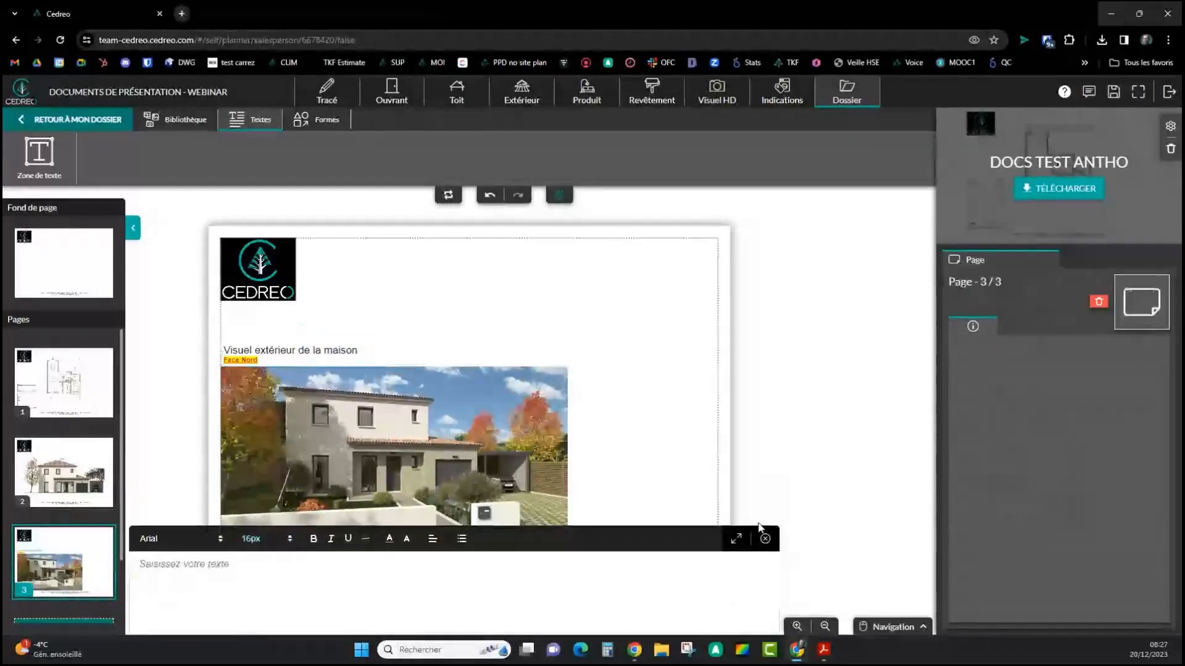
Show a background fill behind the caption's text box and set its colour to Orange clair
double_click(279, 359)
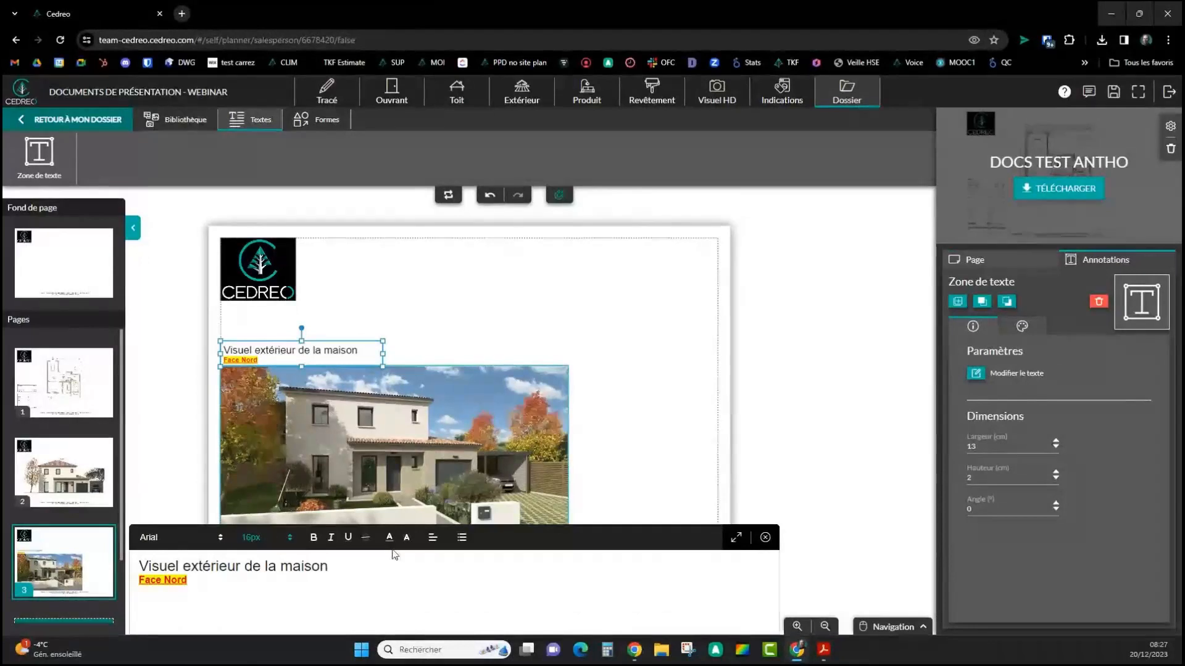
left_click(1022, 326)
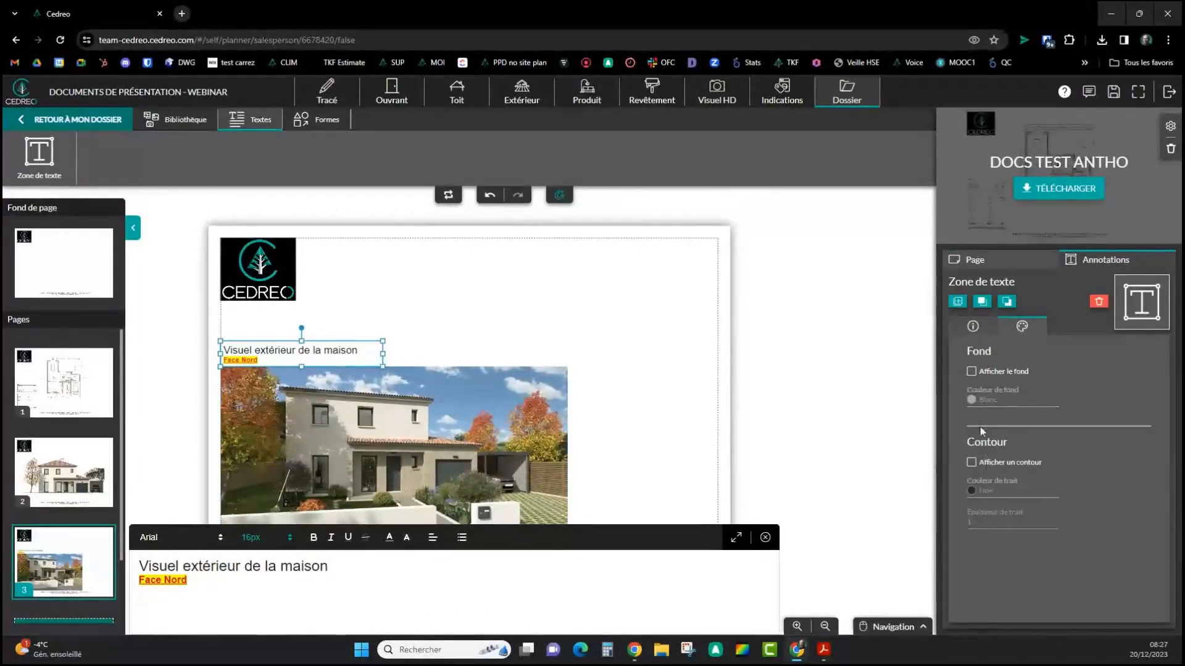
left_click(972, 372)
left_click(986, 400)
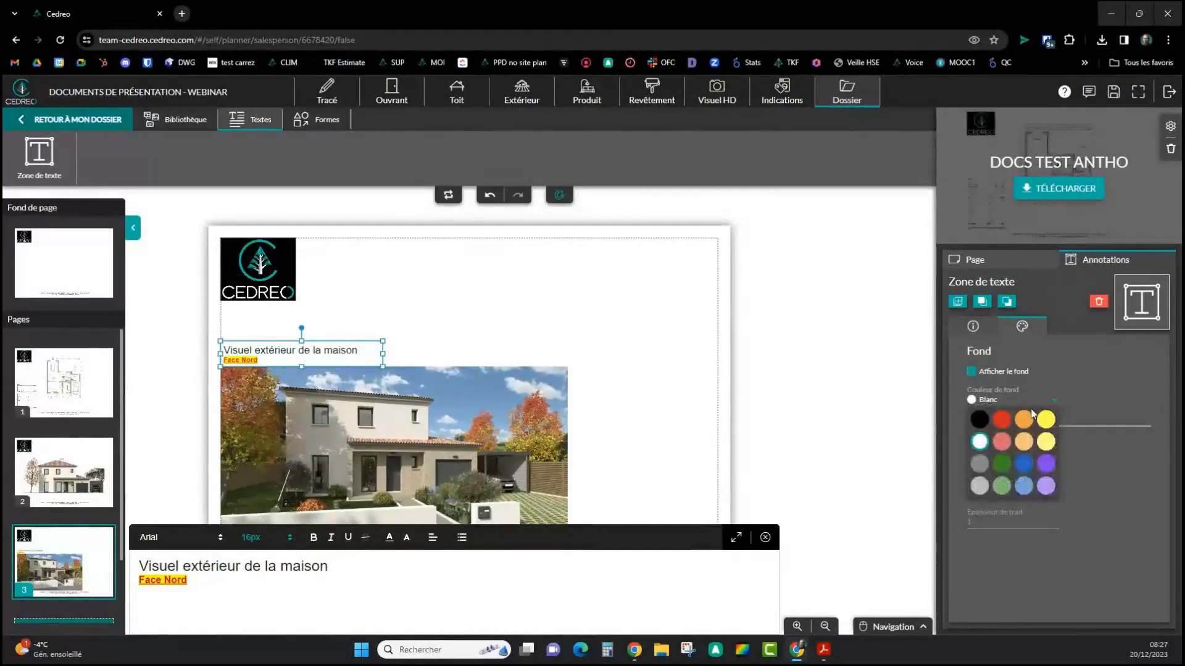
left_click(1024, 442)
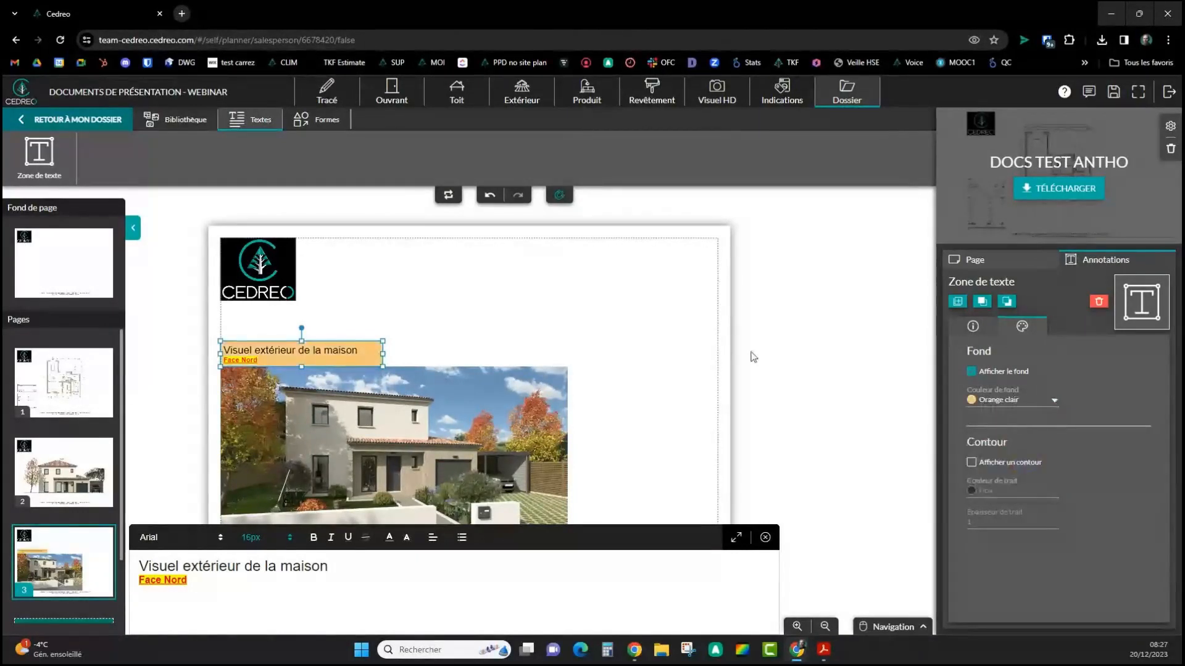
left_click(724, 379)
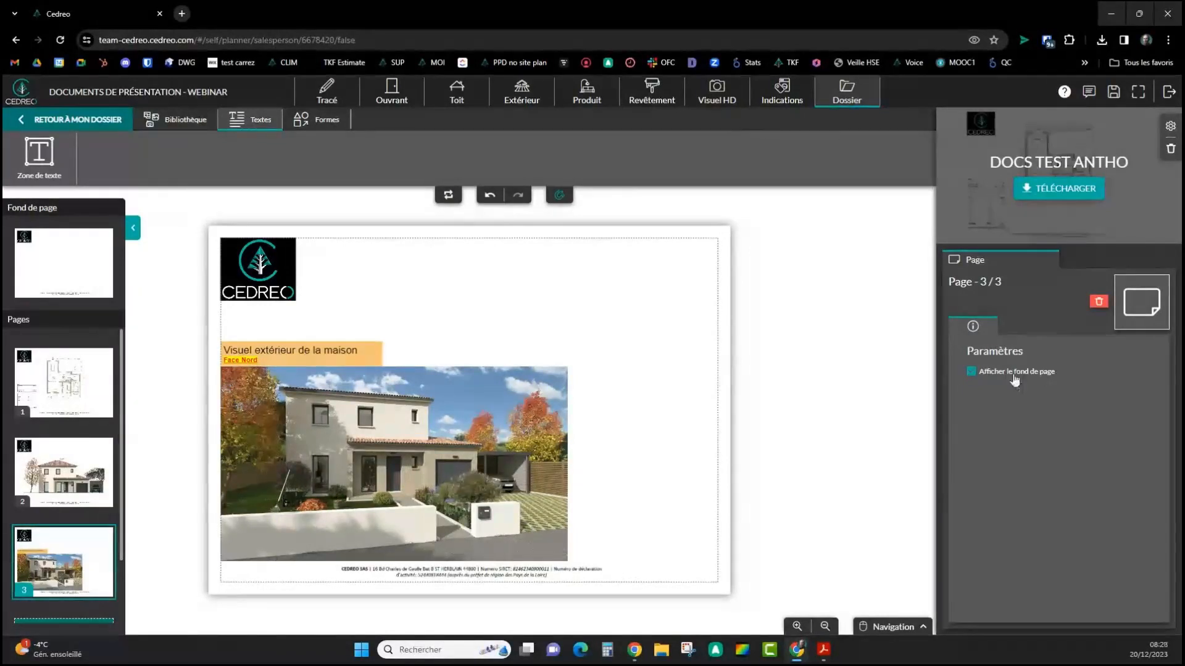
View the available background colours for the caption's text box without changing its fill
left_click(308, 352)
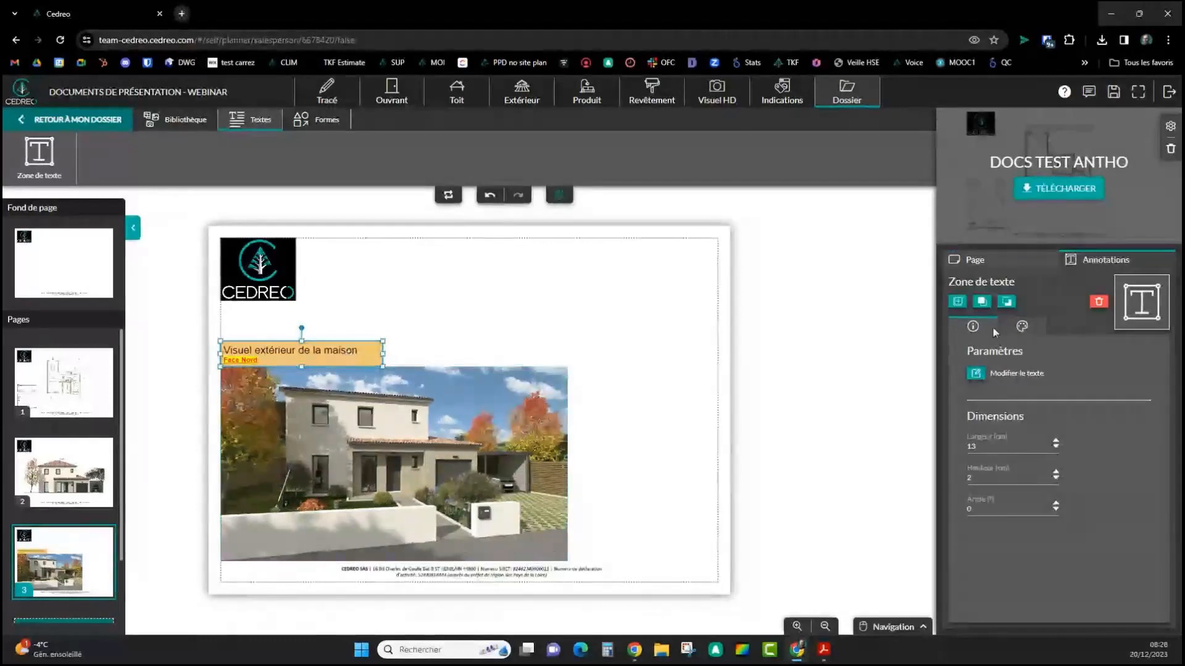
left_click(1022, 326)
left_click(1024, 401)
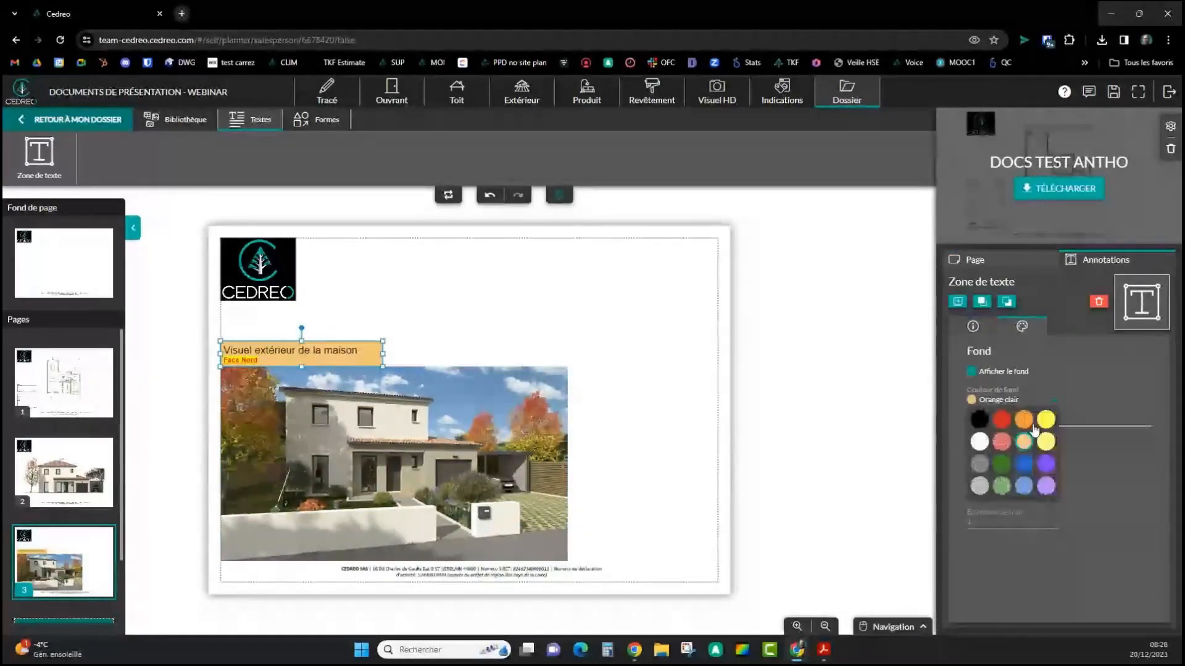
left_click(901, 425)
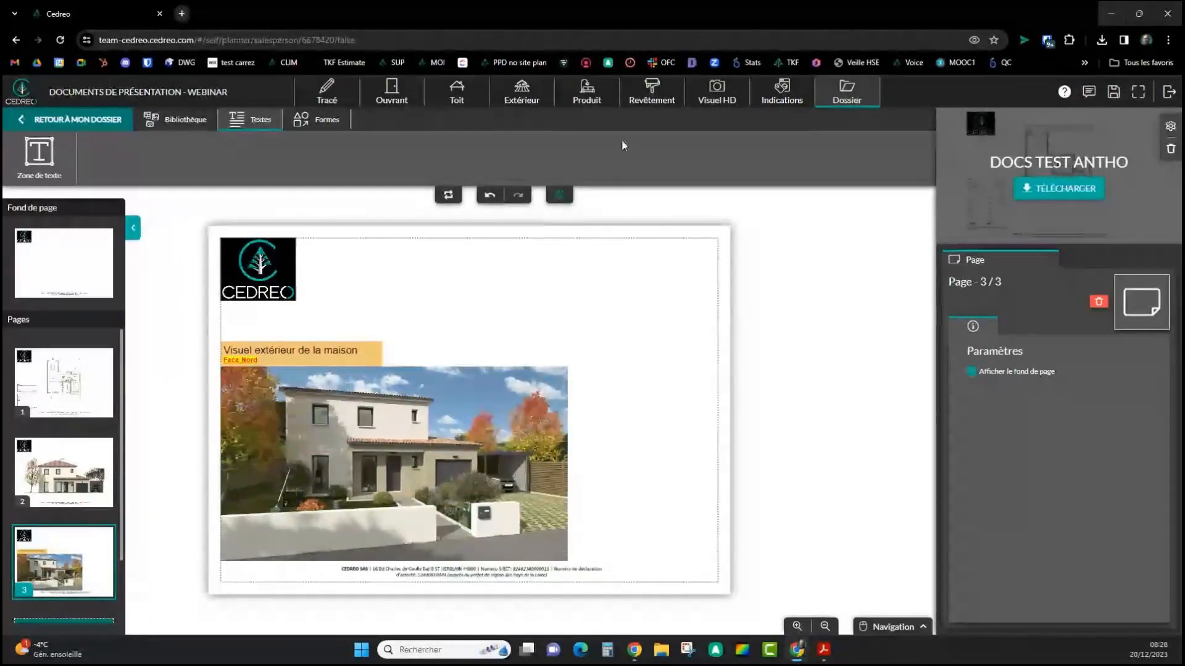
left_click(176, 119)
left_click(114, 159)
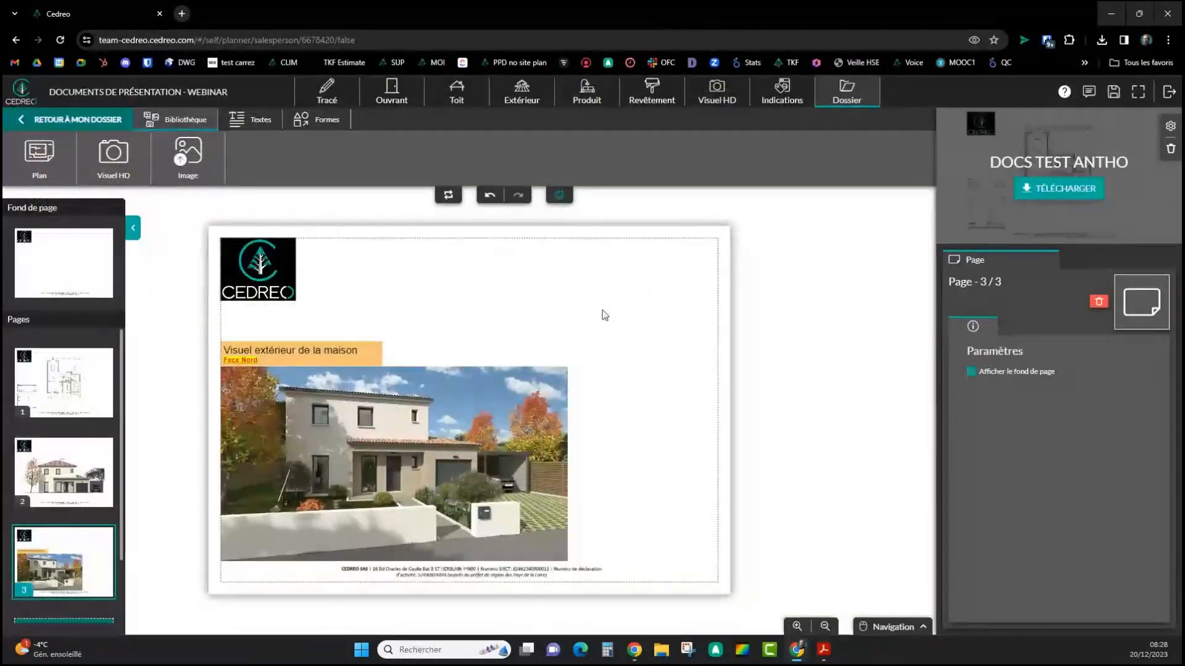
Place two text boxes on page 3, one above the render and one to the right of the caption
left_click(253, 119)
left_click(39, 158)
left_click(444, 294)
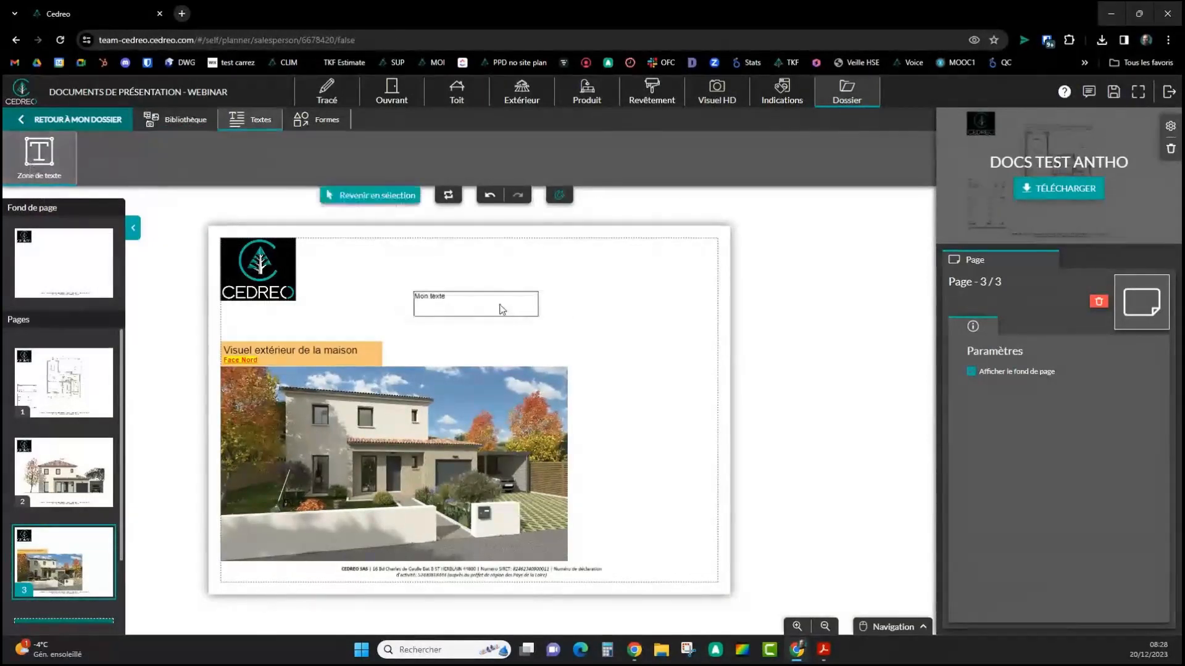
left_click(508, 307)
left_click(39, 160)
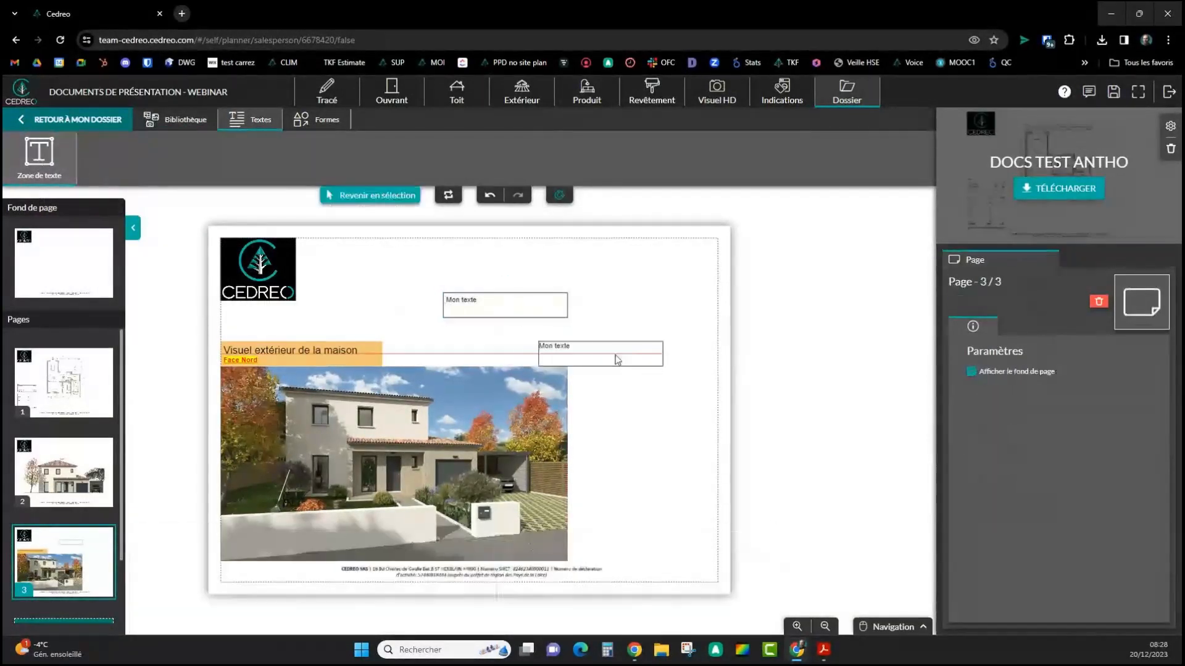
left_click(649, 359)
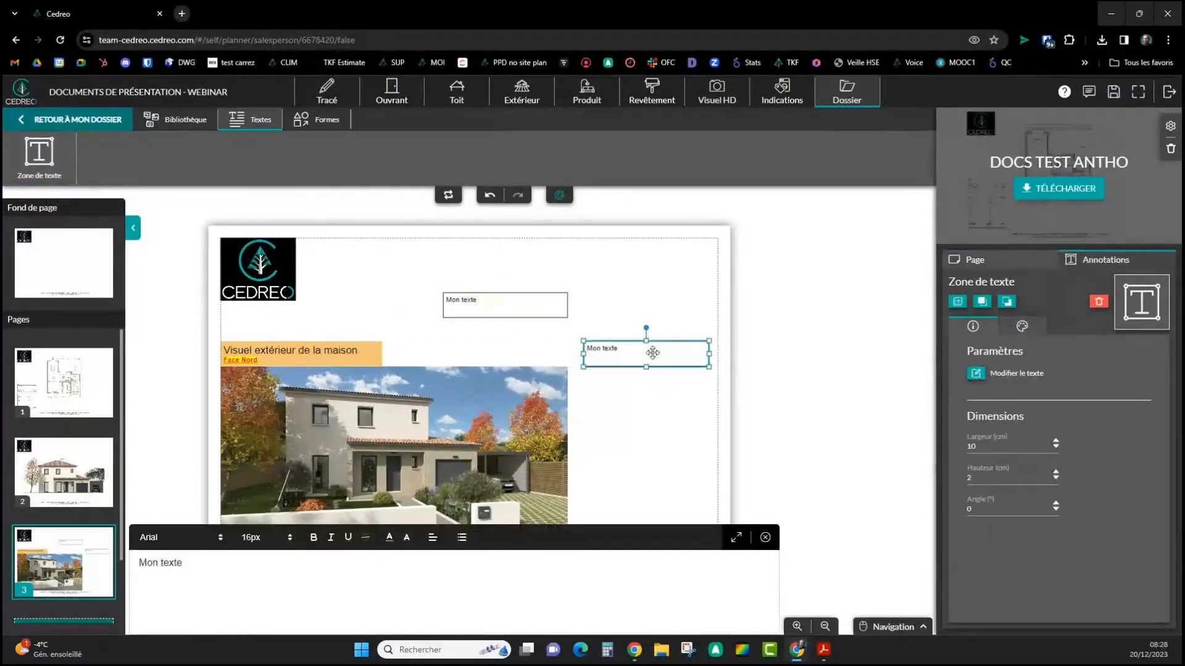
Replace the placeholder in the text box beside the caption with "ceci est un texte créé pour m'amuser"
key("ctrl+a")
type("cecie")
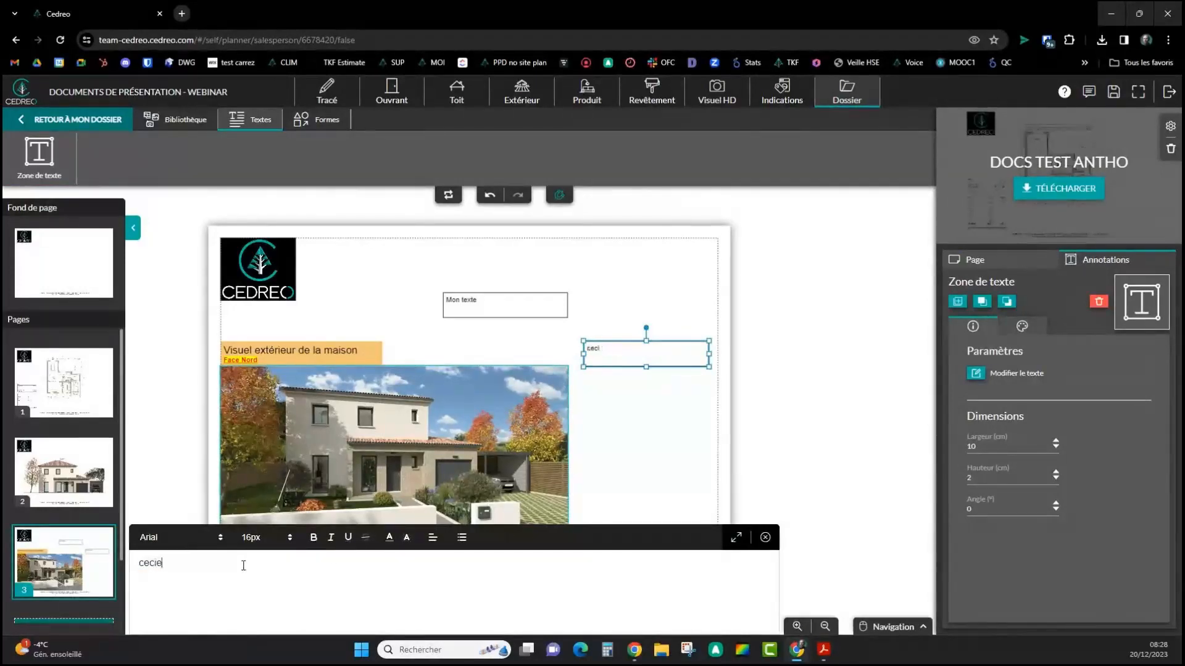
key("BackSpace")
type("est un text ")
type(" crée ")
type(" pour m'a")
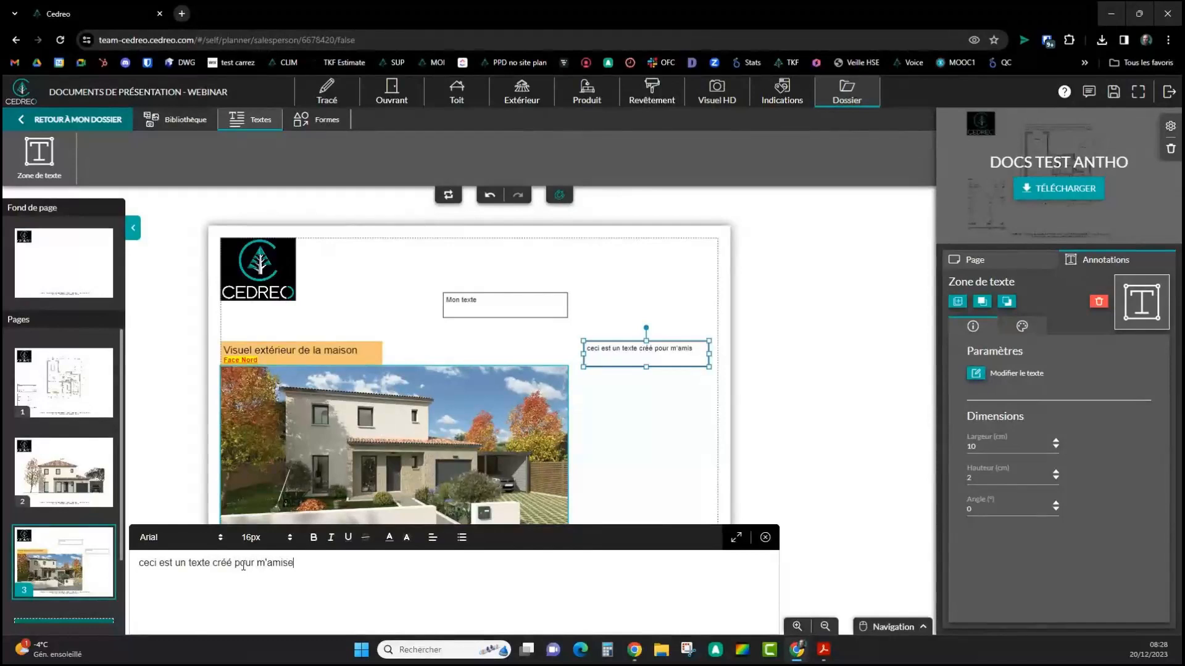
type("muser")
Set the font size of the word "m'amuser" to 48px
left_click(289, 543)
scroll(256, 602, "down", 3)
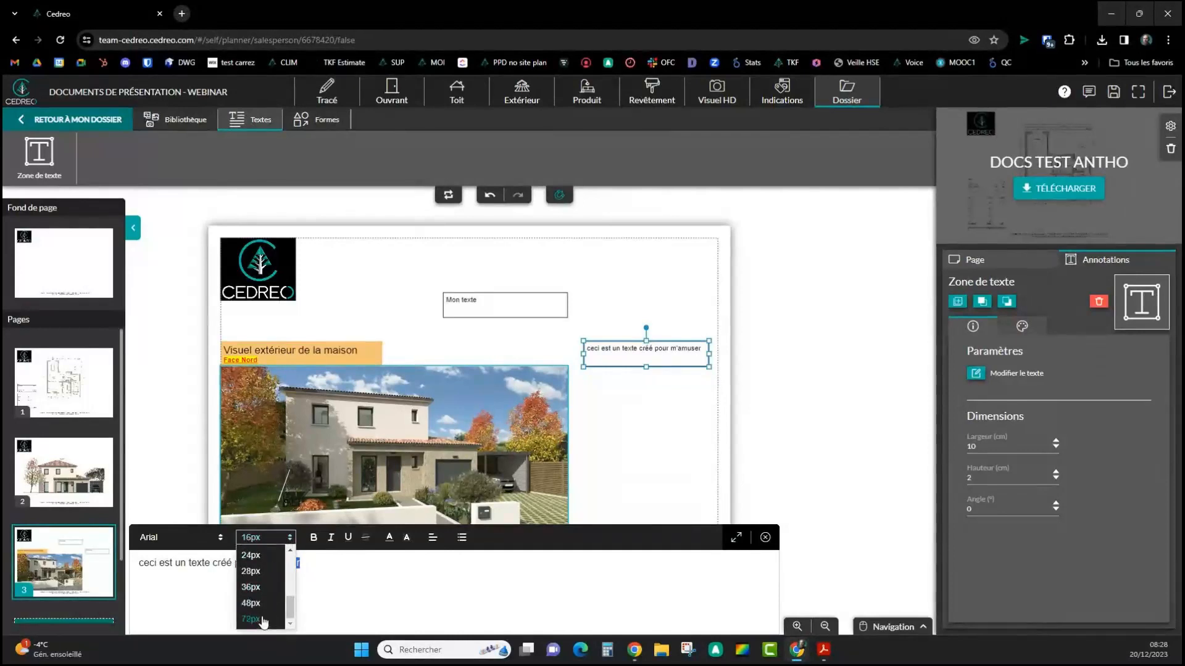
left_click(257, 605)
left_click(430, 580)
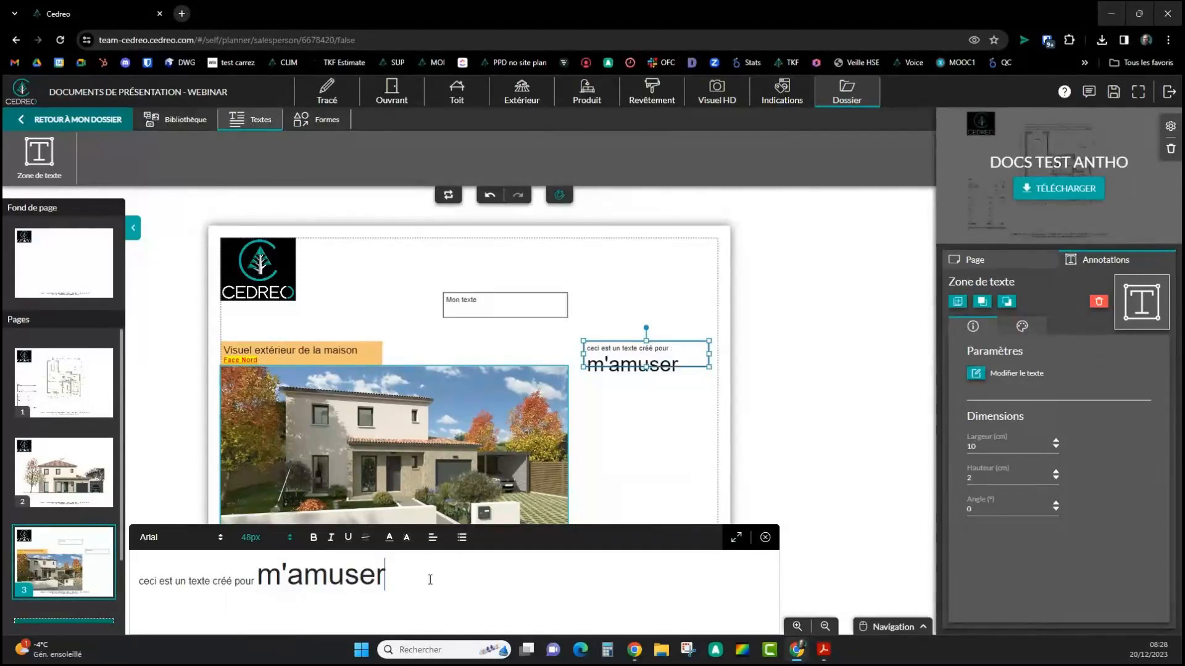
Move the new text box down beside the render's lower part and delete the placeholder text box above the render
left_click(620, 513)
left_click_drag(674, 362, 667, 503)
left_click(558, 301)
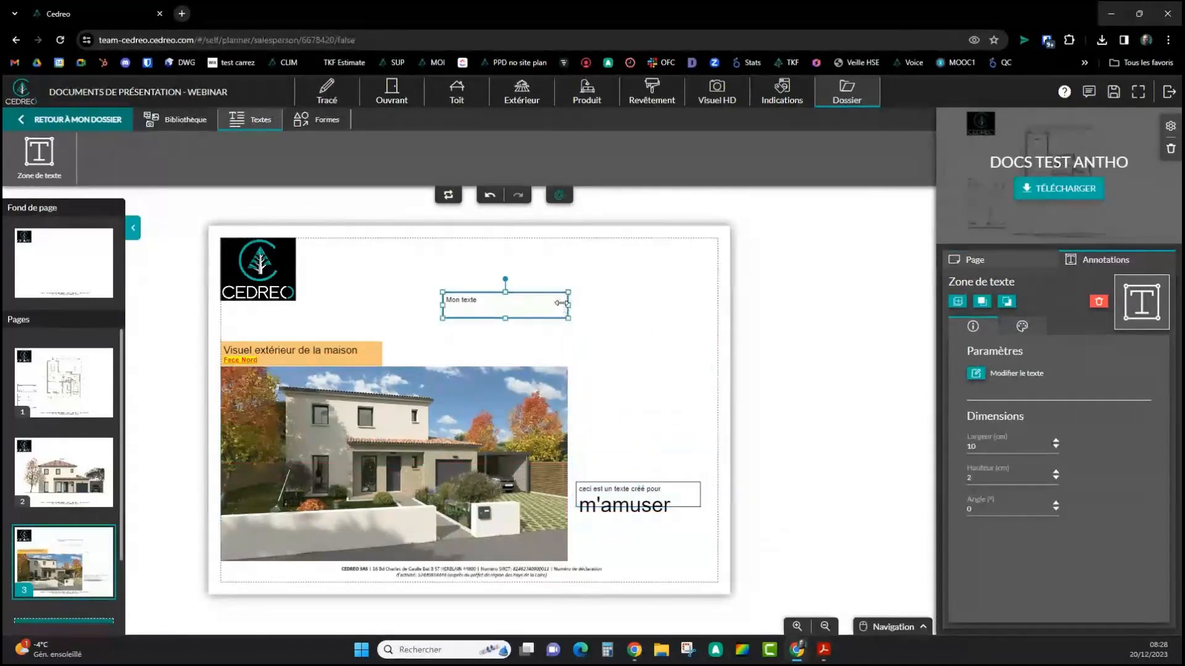
key("Delete")
Fit the text box between the render's right edge and the page margin, about 12.1 cm wide and 3.7 cm high
left_click_drag(661, 515, 643, 545)
left_click_drag(703, 522, 719, 521)
left_click_drag(577, 520, 567, 520)
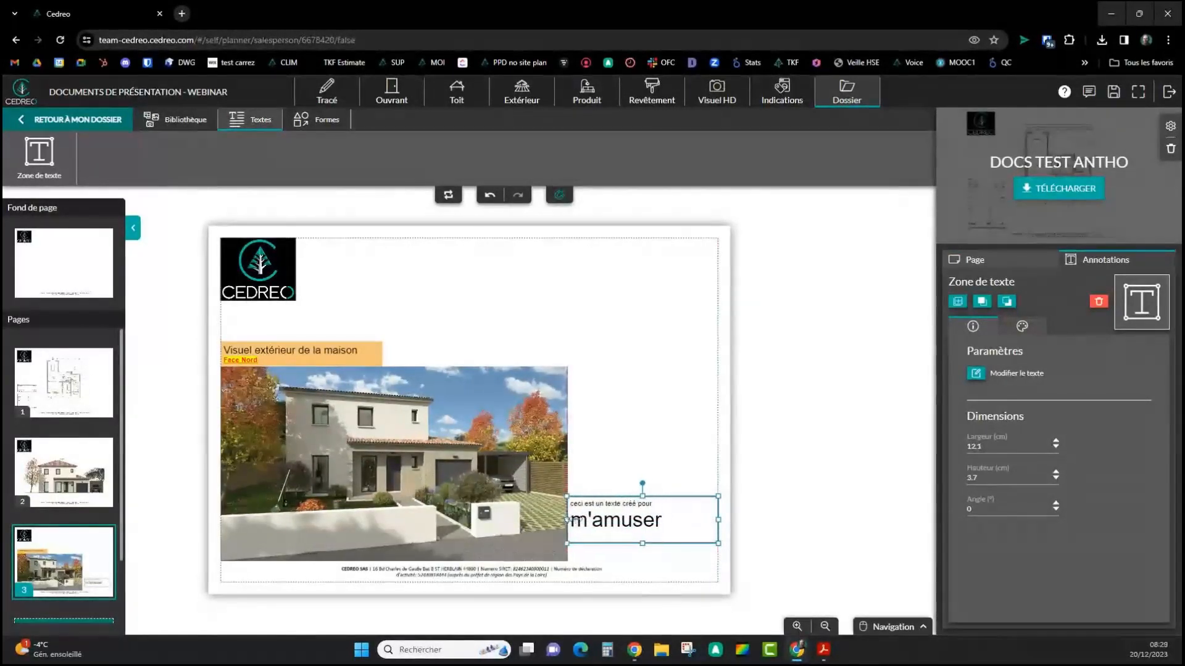
left_click(761, 432)
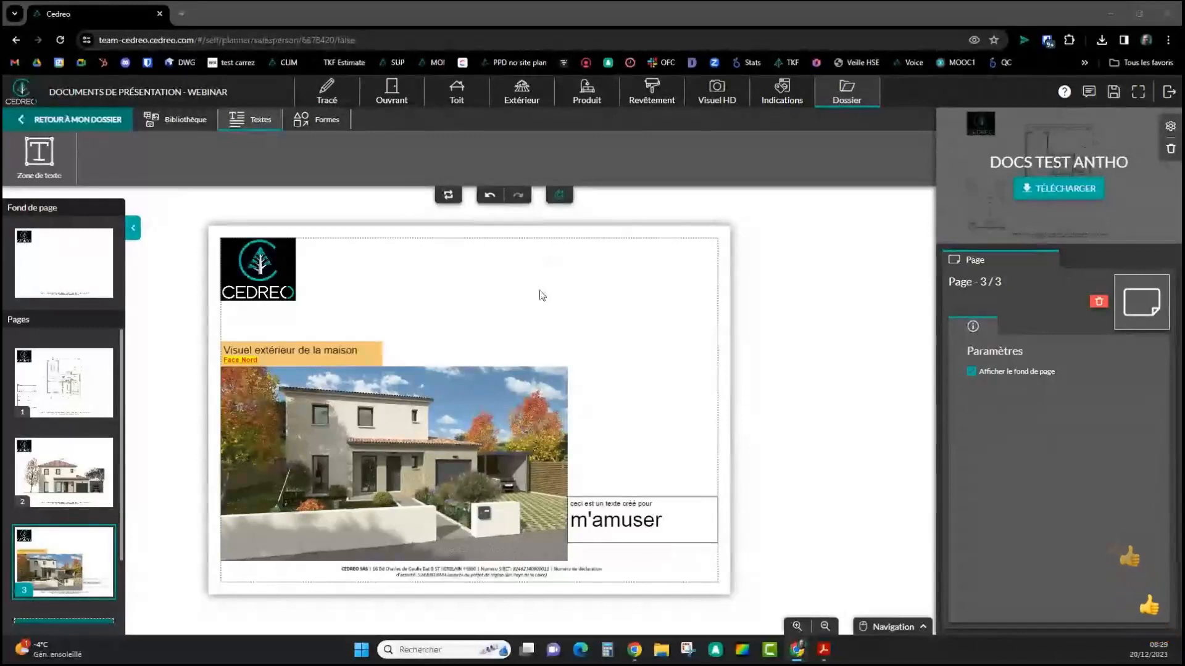
Place a rectangle of about 10 by 3 cm on page 3, just right of the logo
left_click(331, 123)
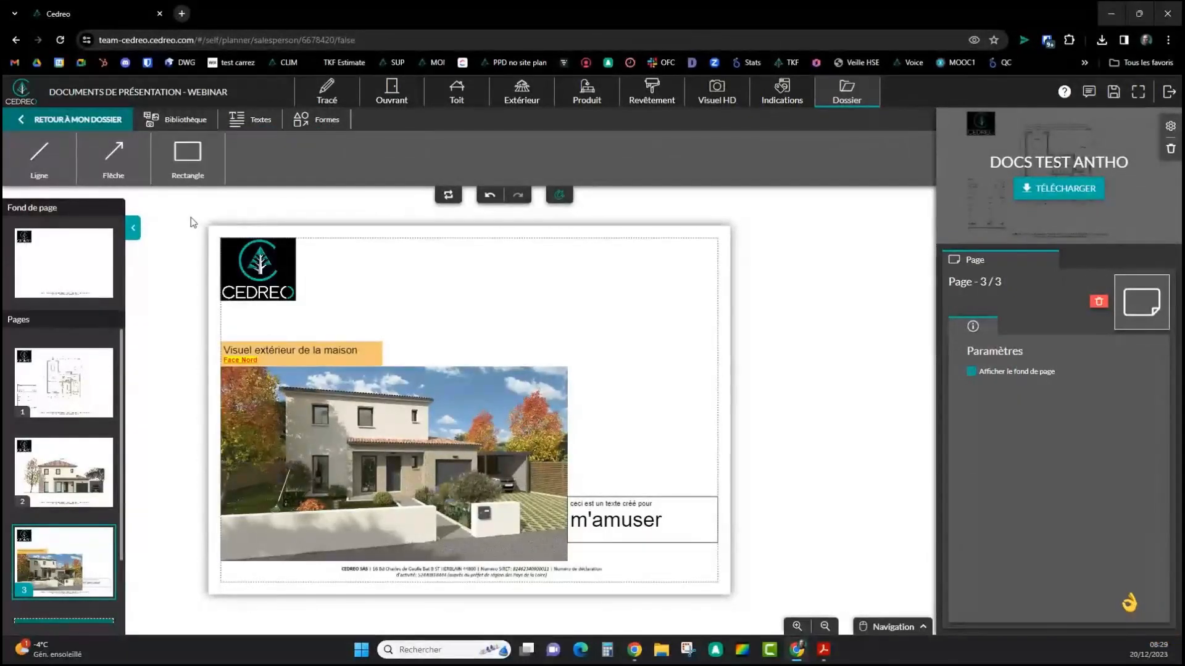
left_click(112, 162)
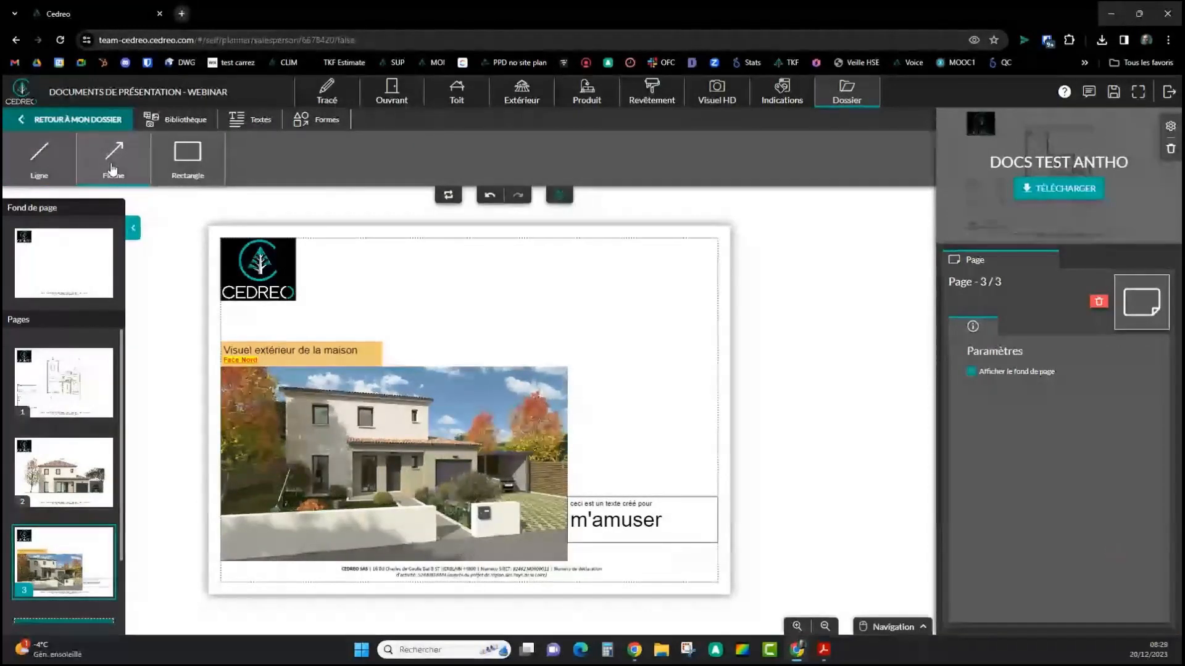
left_click(187, 160)
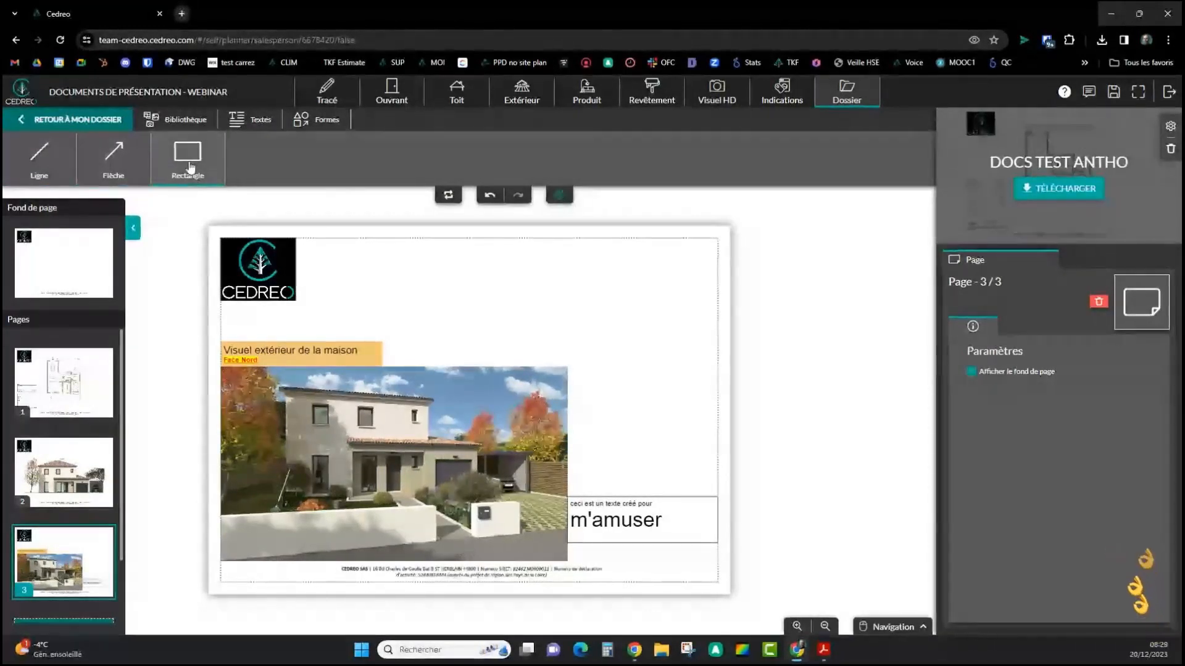
left_click(192, 166)
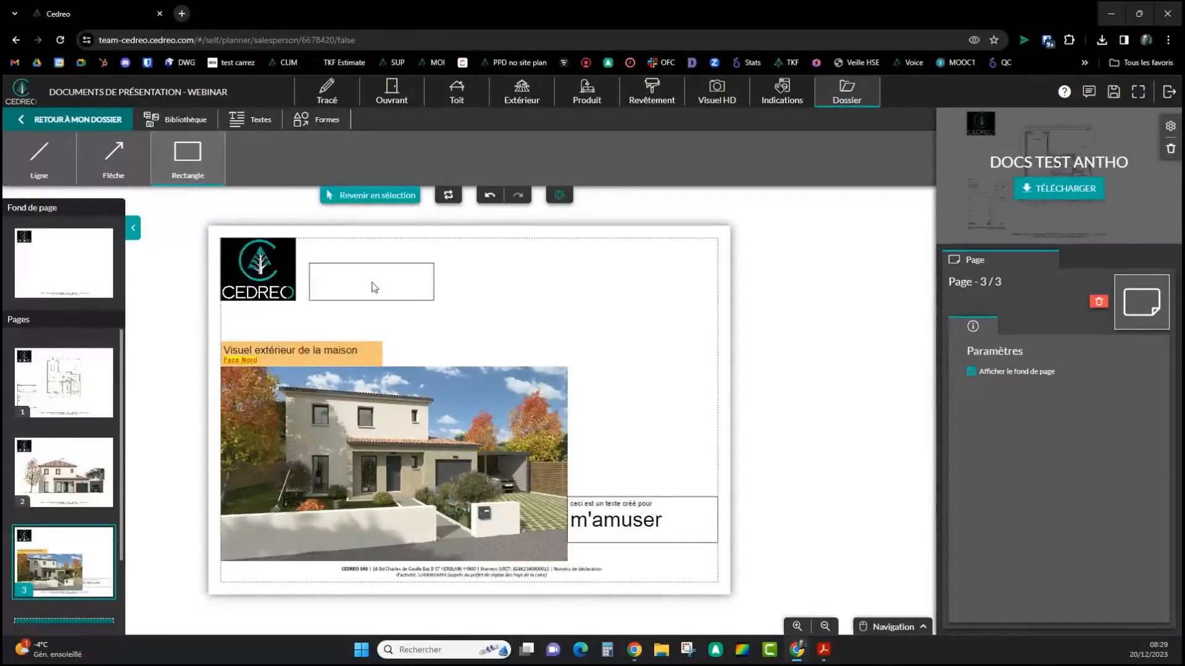
left_click(369, 282)
left_click(380, 322)
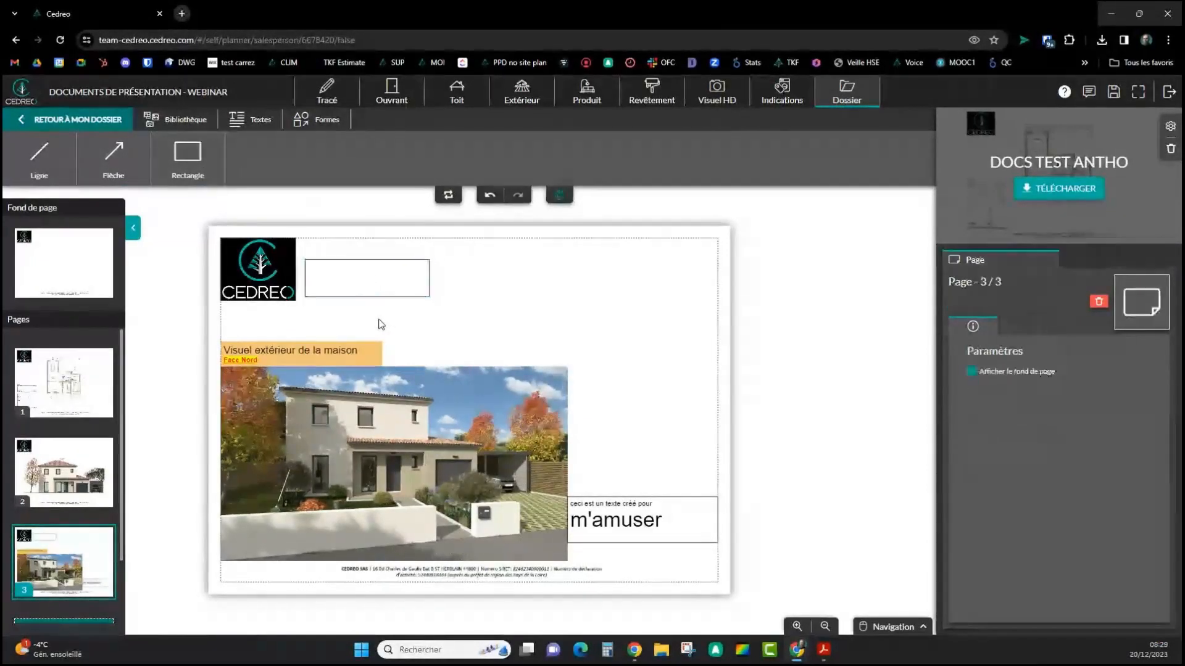
Draw a vertical line across the rectangle at about two thirds of its width, from its top edge to its bottom edge
left_click(40, 159)
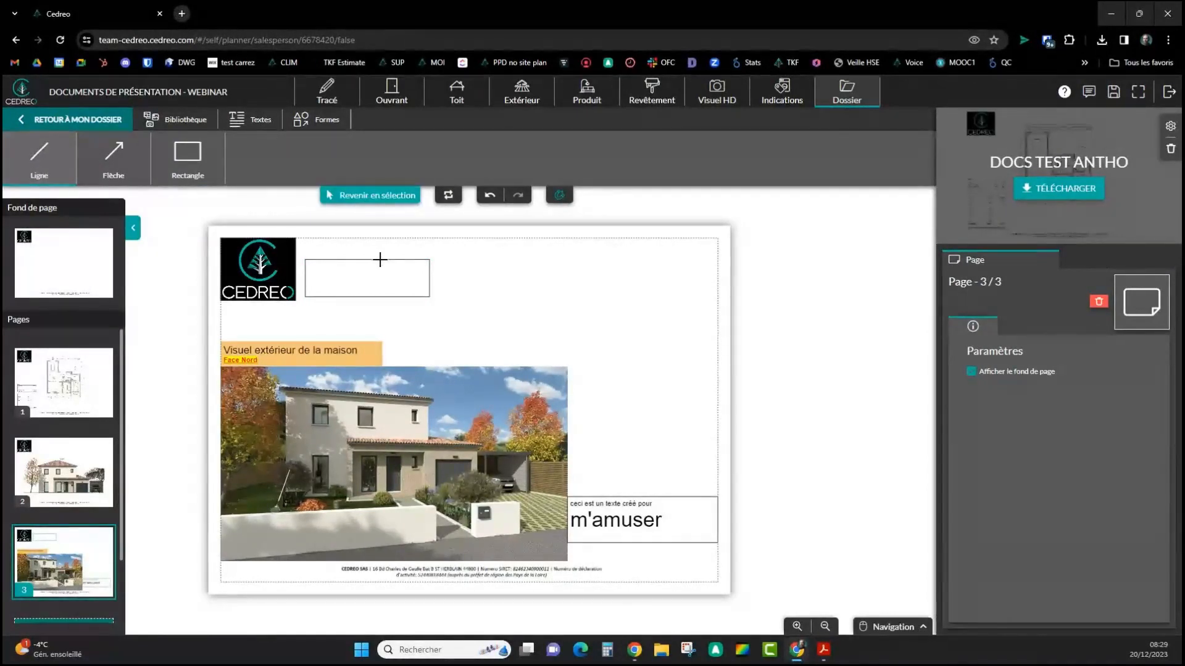
scroll(381, 260, "up", 3)
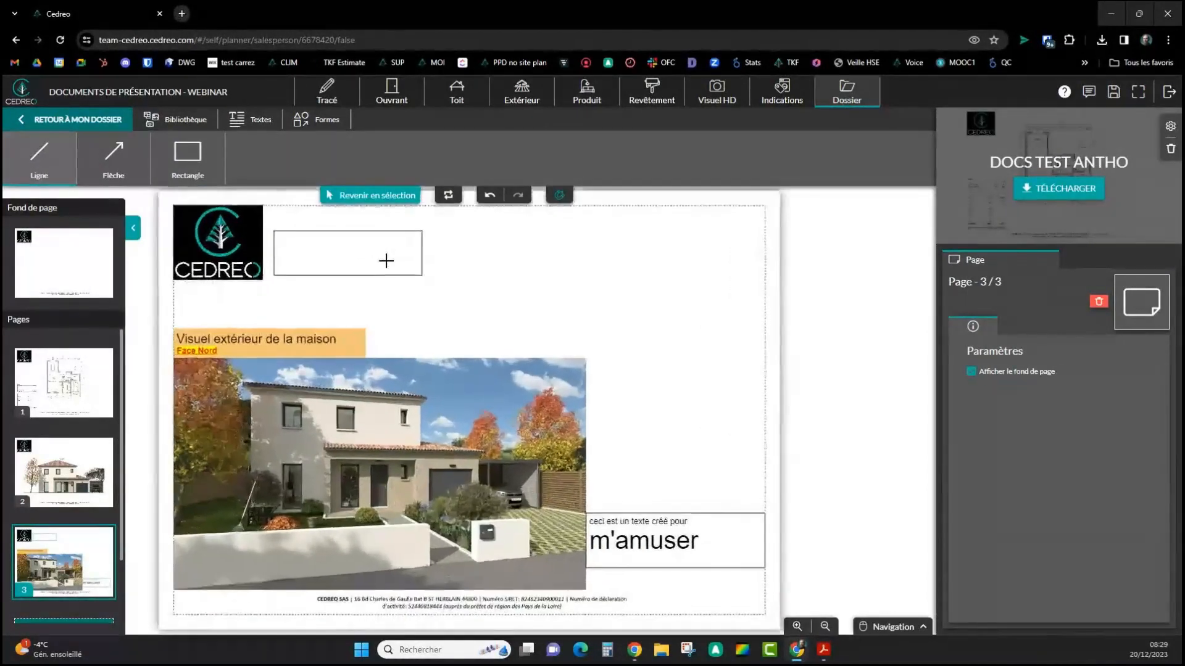
scroll(421, 304, "up", 5)
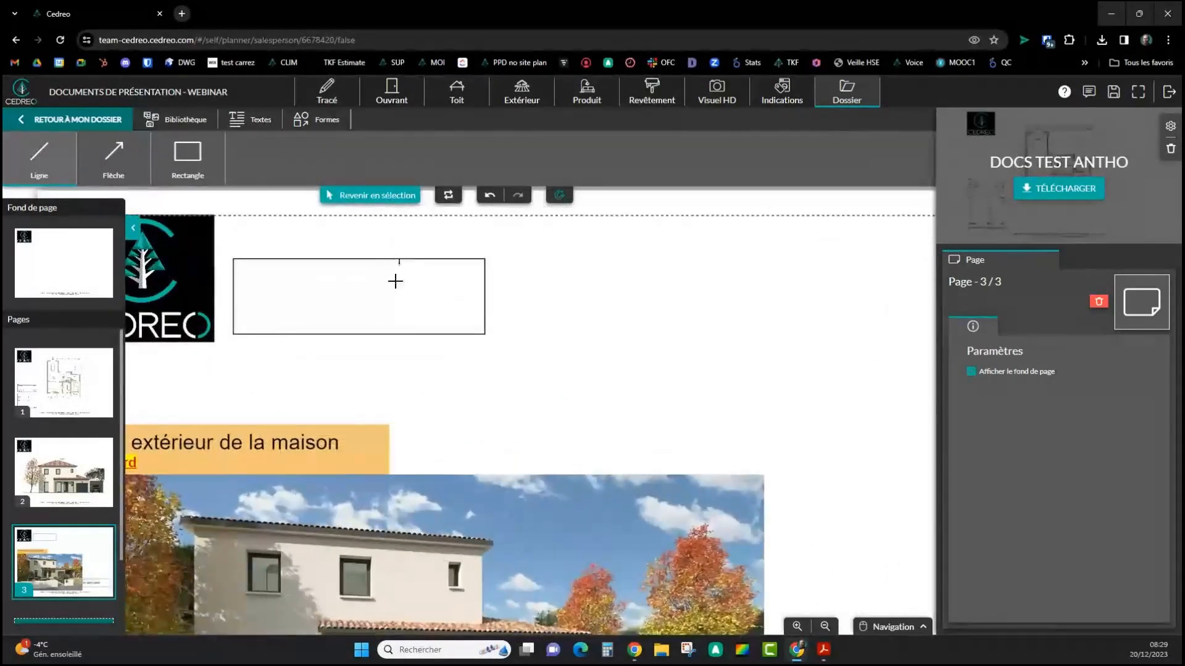
left_click(399, 333)
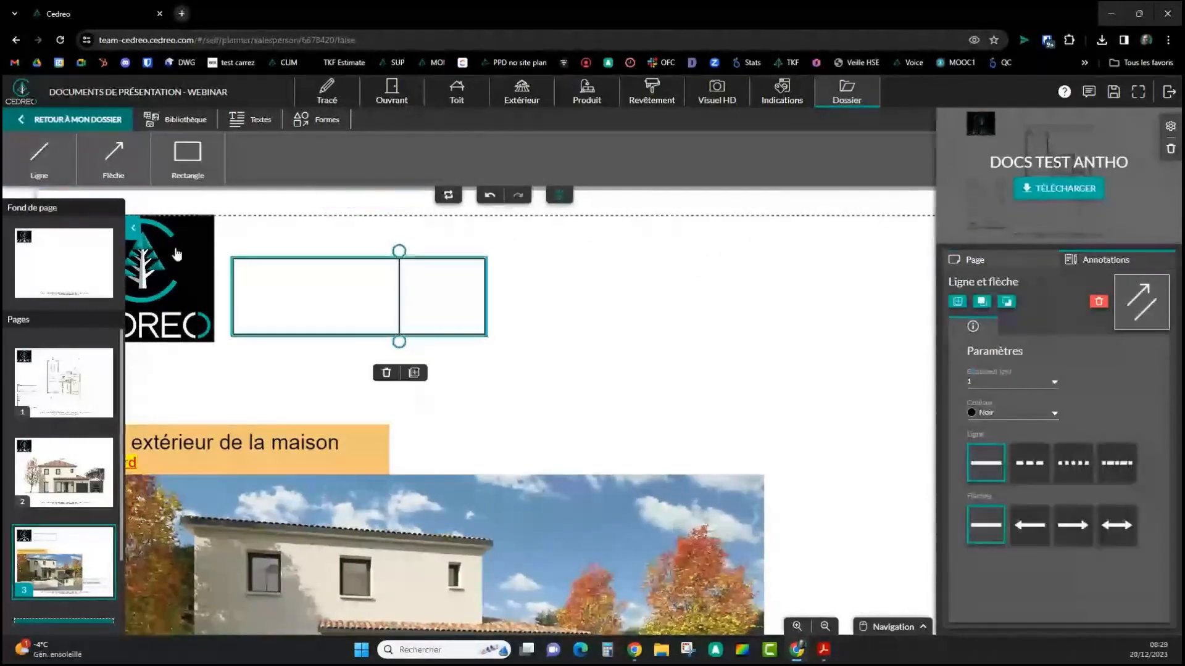
Draw a horizontal line through the middle of the rectangle, from its left edge to its right edge
left_click(72, 170)
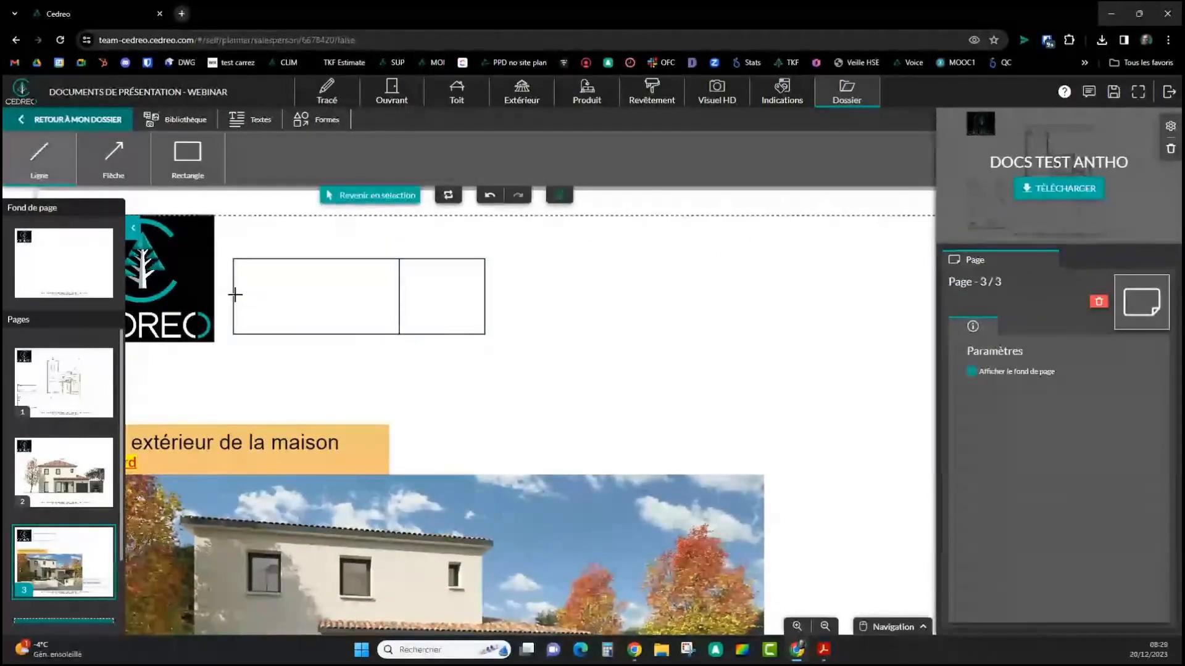
left_click_drag(234, 297, 483, 299)
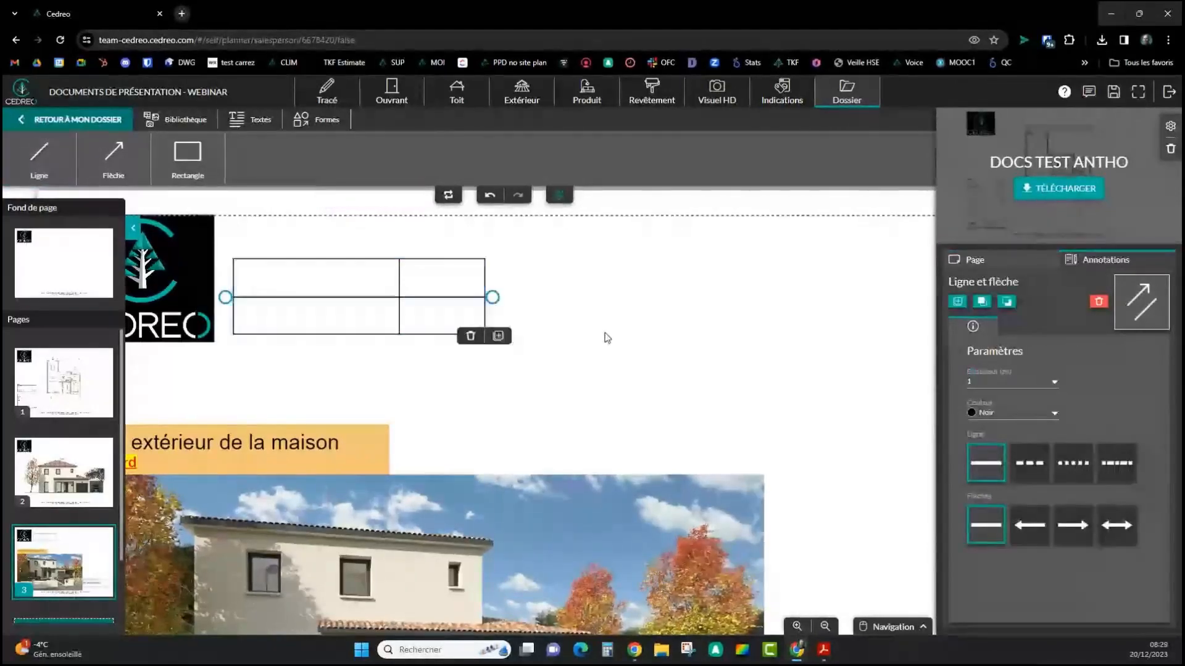
left_click(423, 409)
Place a text box in the rectangle, aligned with its top-left corner
left_click(253, 120)
left_click(39, 155)
left_click(279, 280)
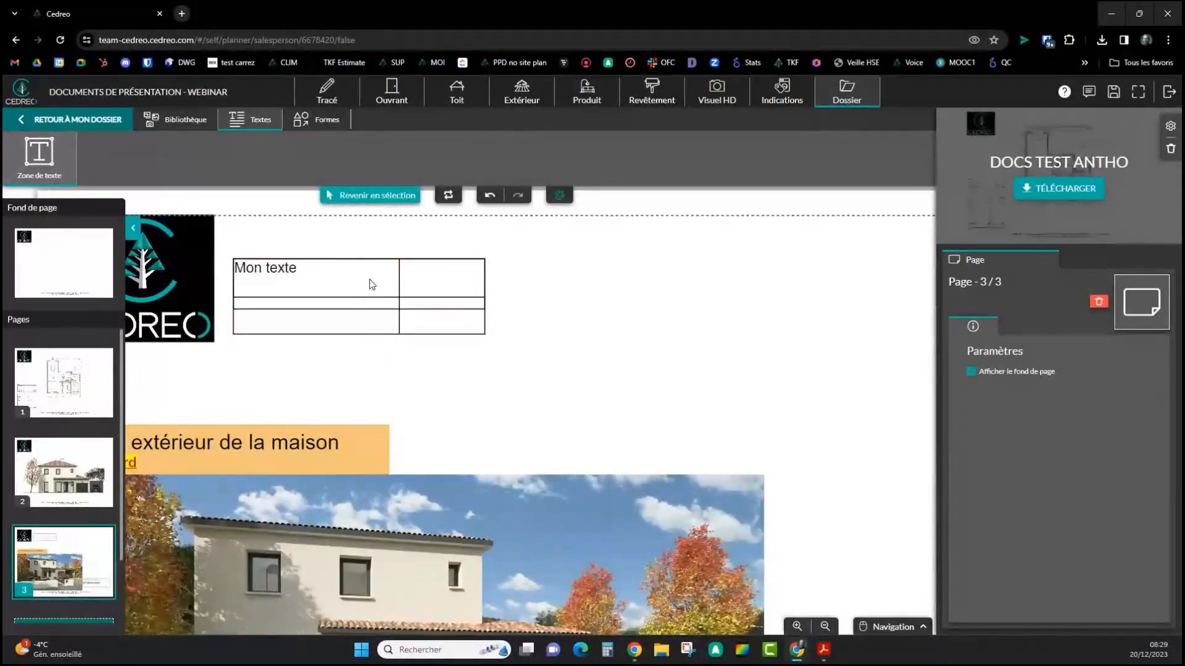
left_click(539, 370)
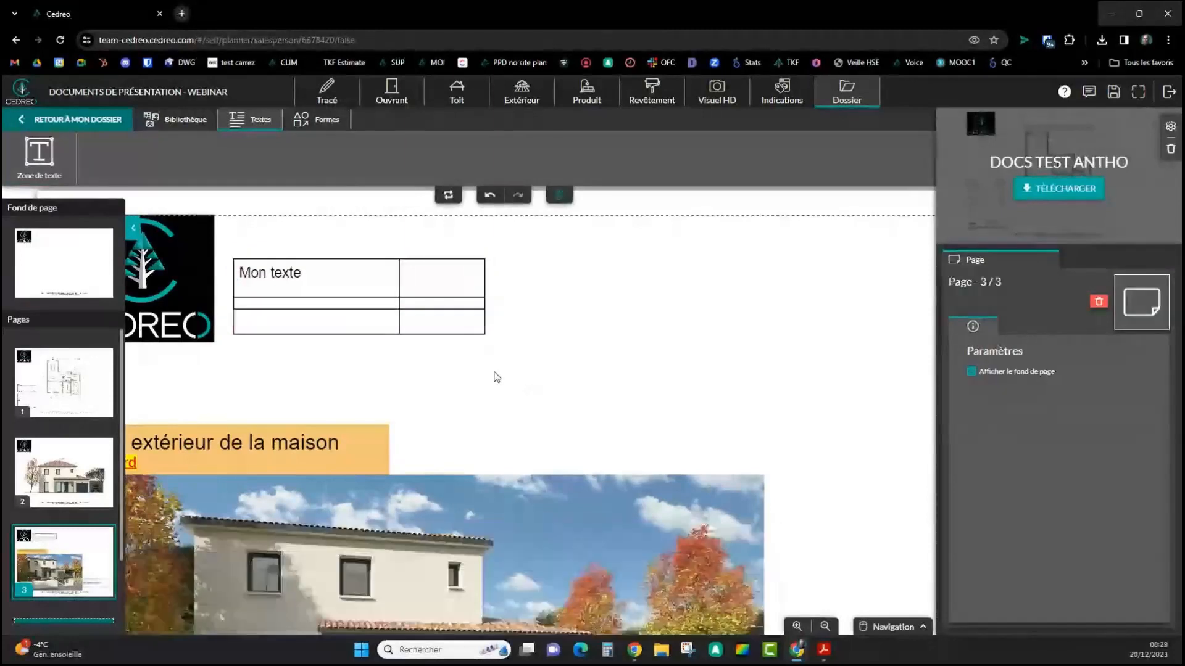
Remove the outline from the text box inside the rectangle
left_click(351, 280)
left_click(1022, 326)
left_click(972, 463)
left_click(562, 354)
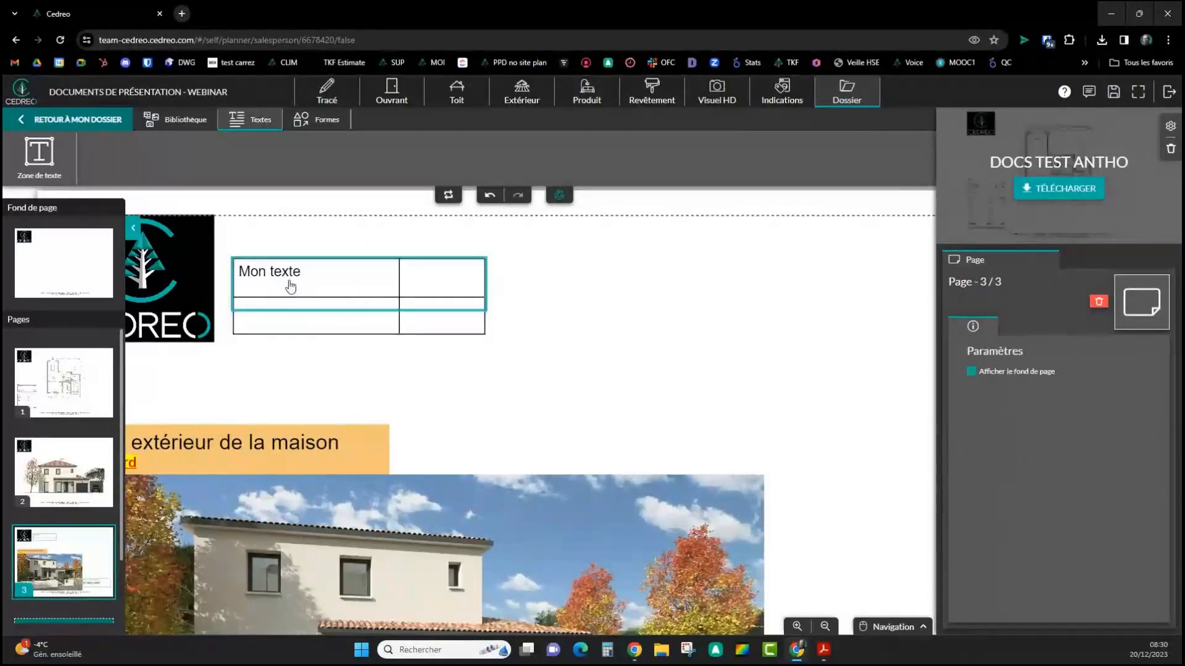
Open the placeholder text inside the rectangle for editing, close it and select the surrounding rectangle
left_click(316, 274)
double_click(413, 280)
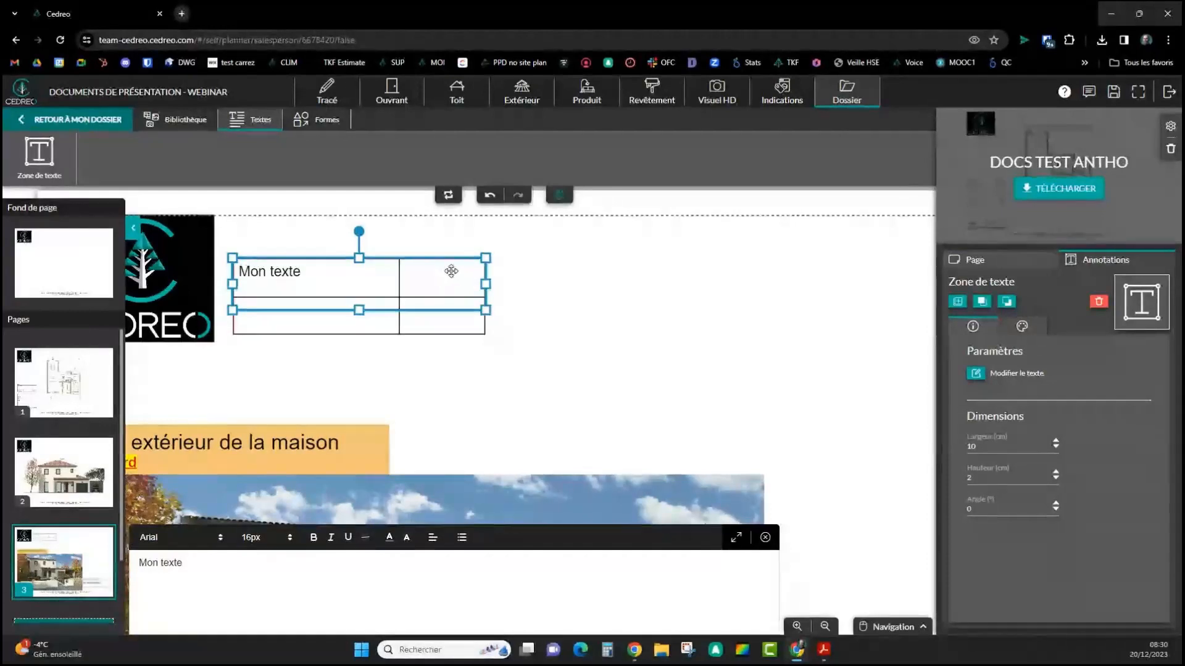
left_click(457, 323)
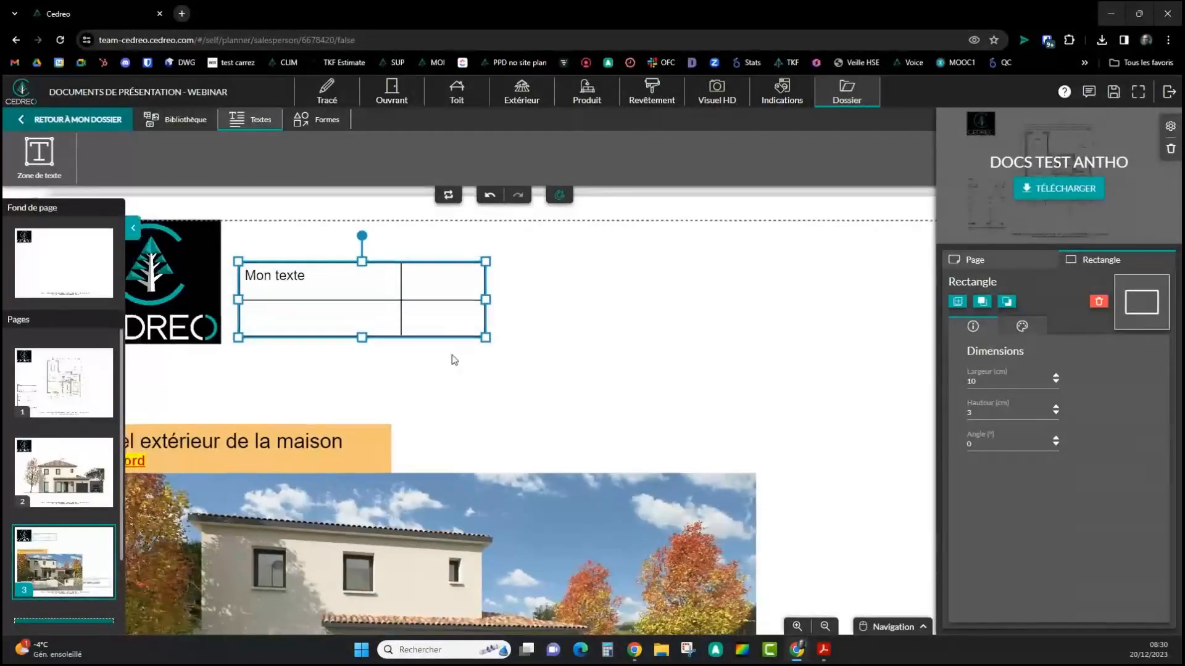
View the shared page background with the available shapes and return to page 3
left_click(43, 277)
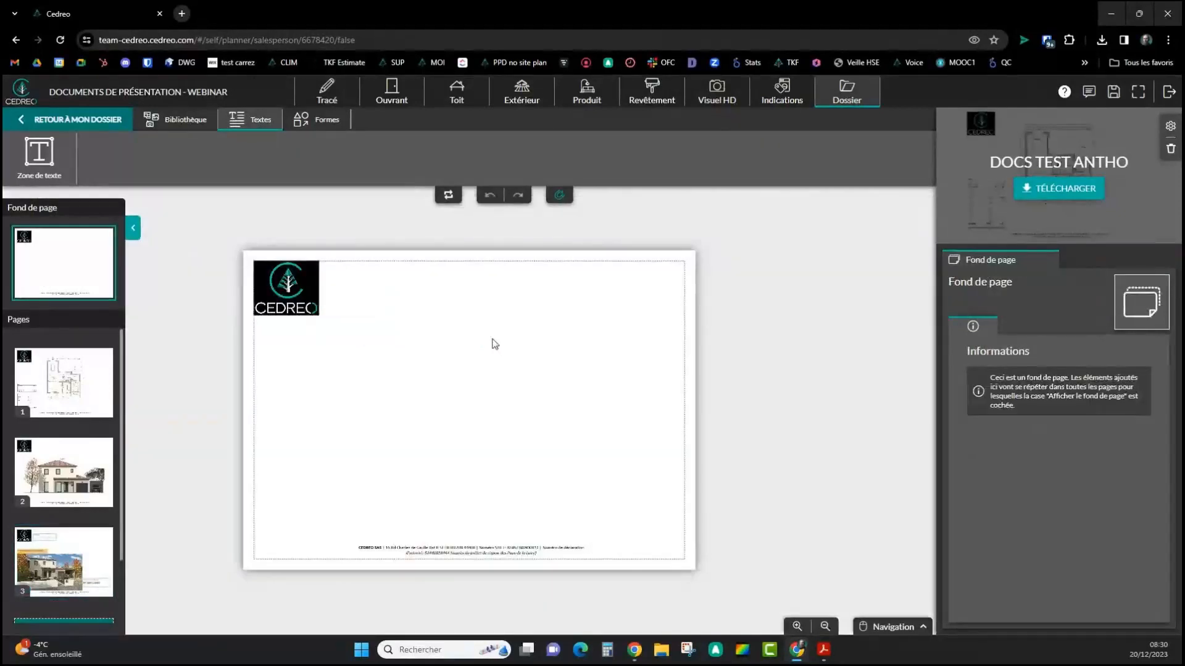
left_click(315, 120)
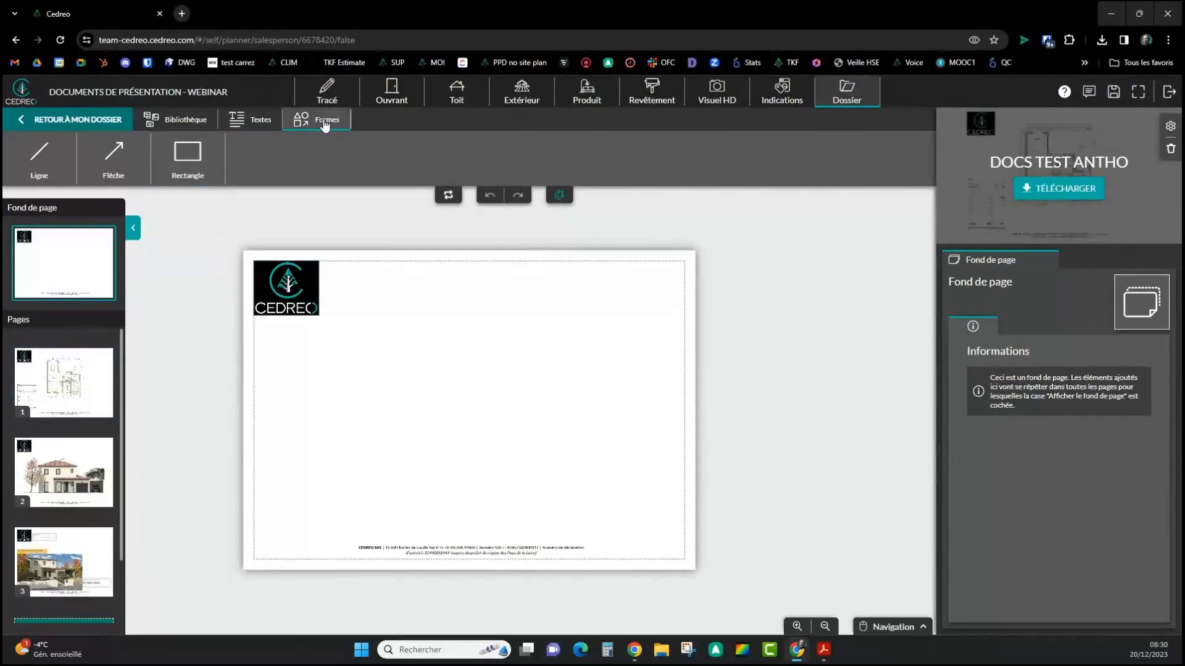
left_click(63, 562)
Draw an arrow from the top edge of the "m'amuser" text box to the render's right edge
left_click(39, 159)
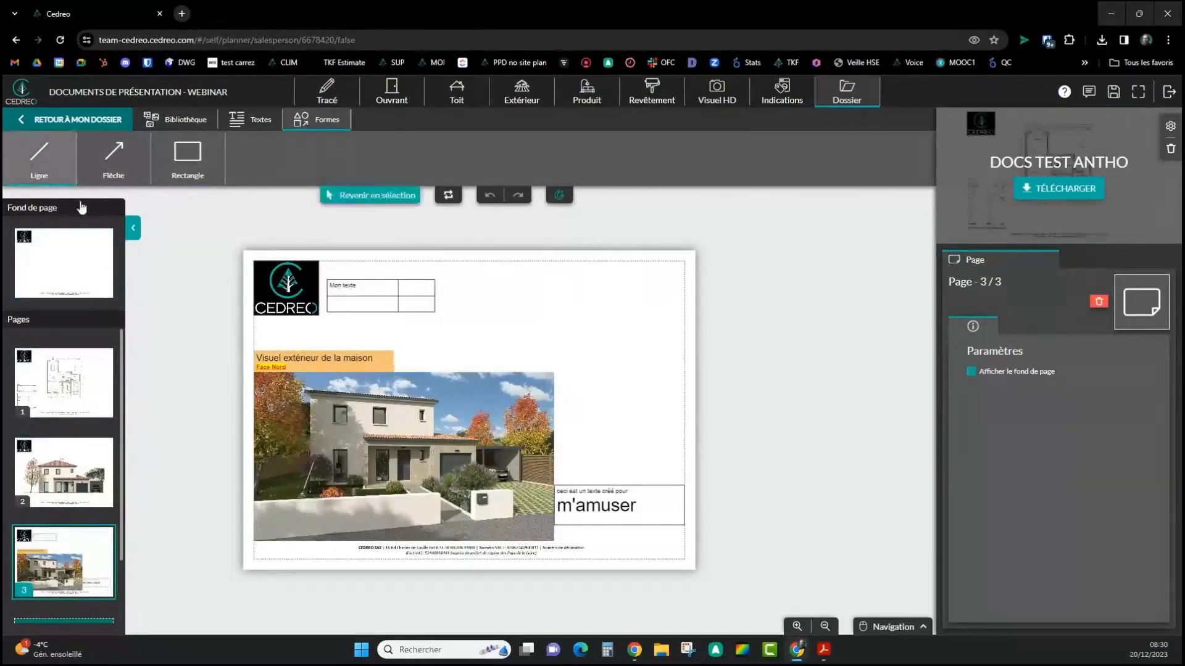
left_click(113, 158)
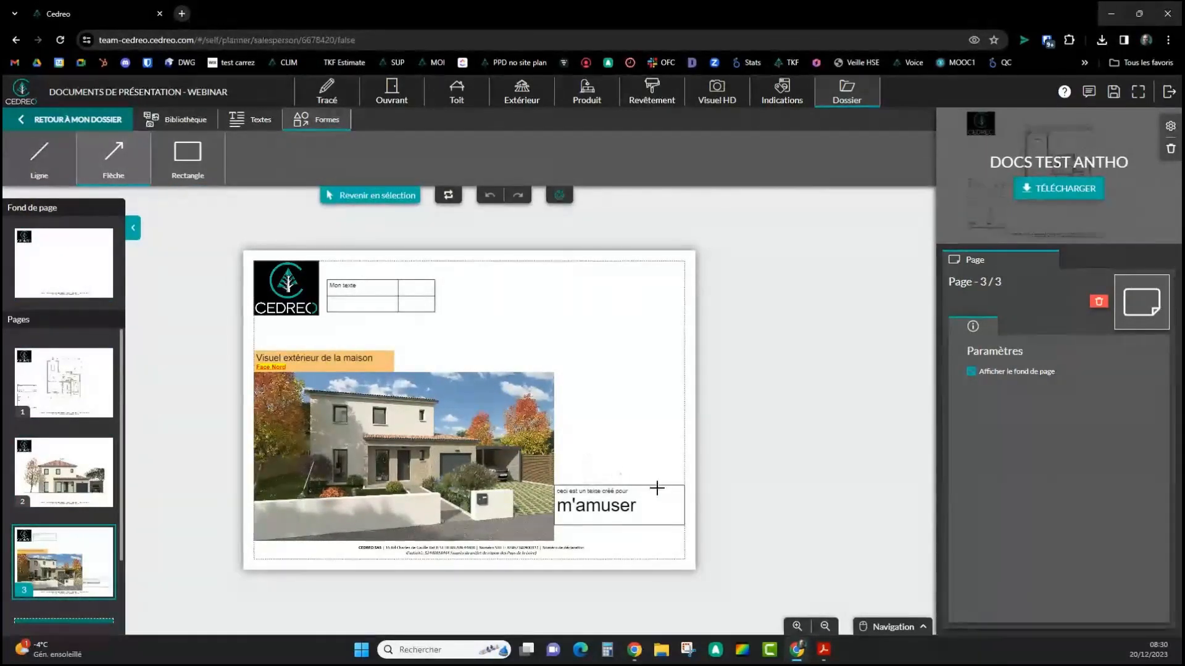
left_click_drag(584, 450, 556, 433)
scroll(617, 470, "up", 3)
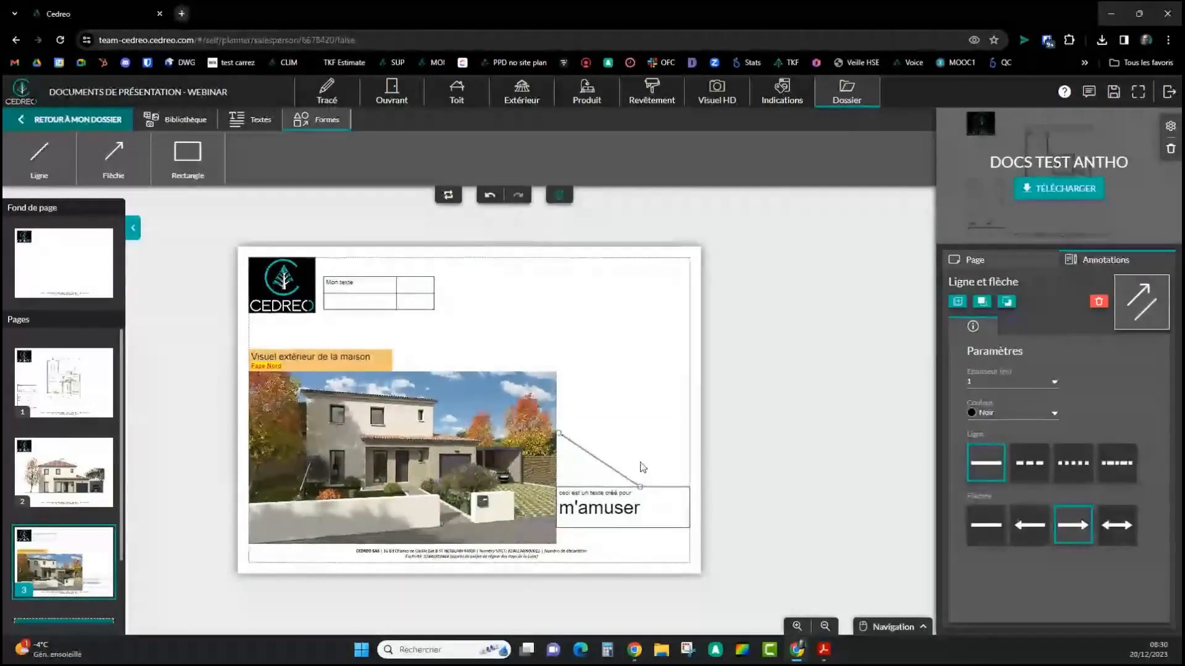
Adjust the tip of the arrow so it sits on the render's right edge beside the autumn tree
right_click_drag(648, 446, 516, 363)
scroll(516, 362, "up", 2)
right_click_drag(648, 438, 561, 390)
scroll(506, 364, "up", 1)
left_click_drag(431, 329, 427, 324)
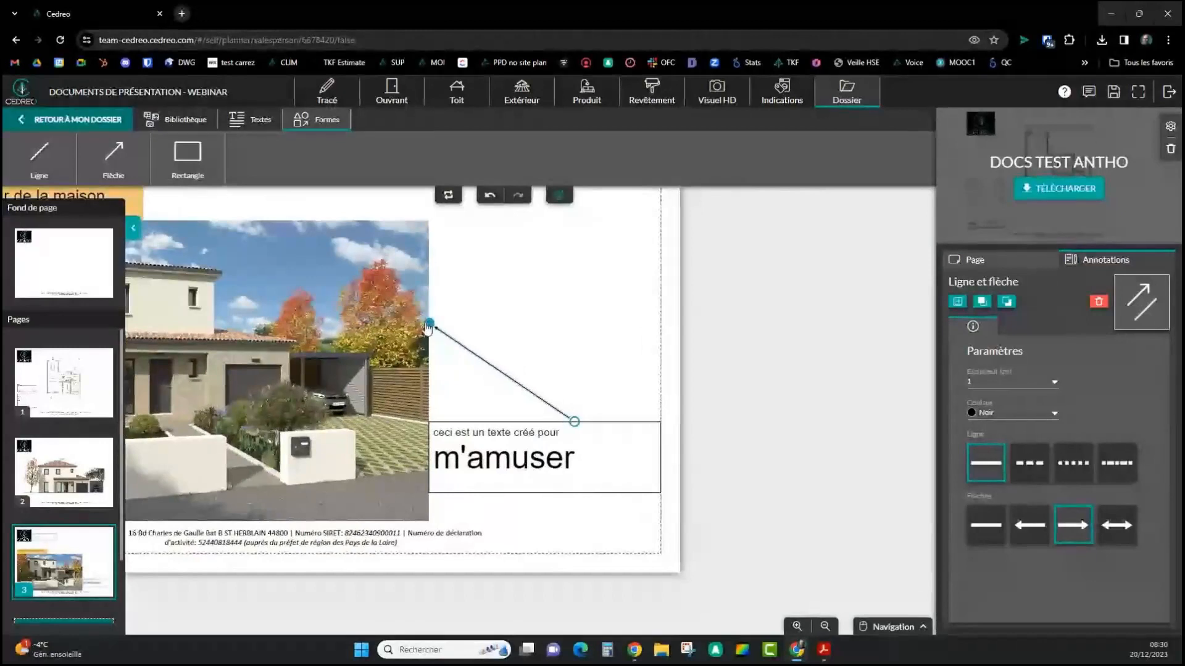
Style the arrow as a red dotted line 4 px thick without arrowheads
left_click(1041, 386)
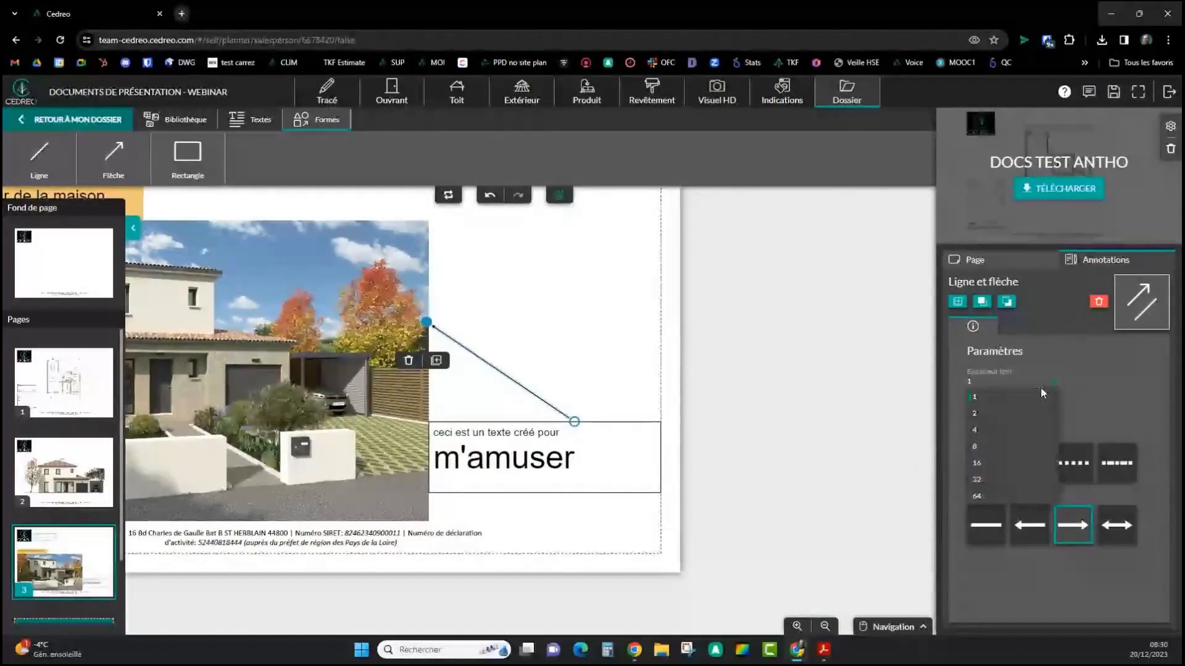
left_click(1015, 429)
left_click(1011, 421)
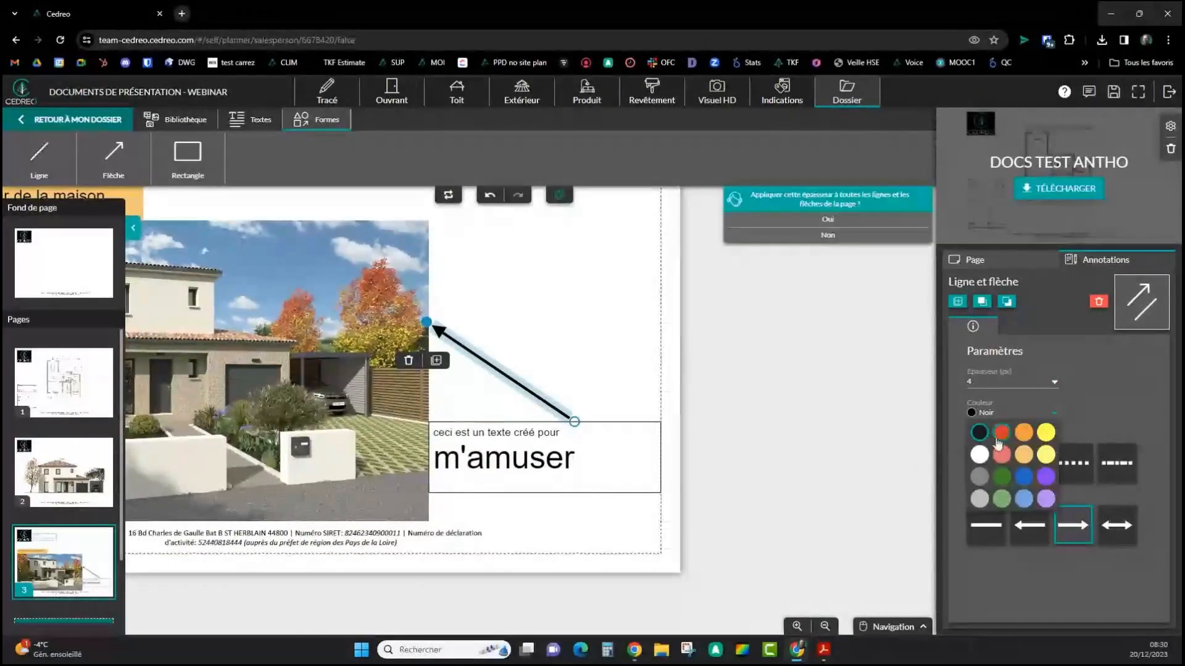
left_click(999, 451)
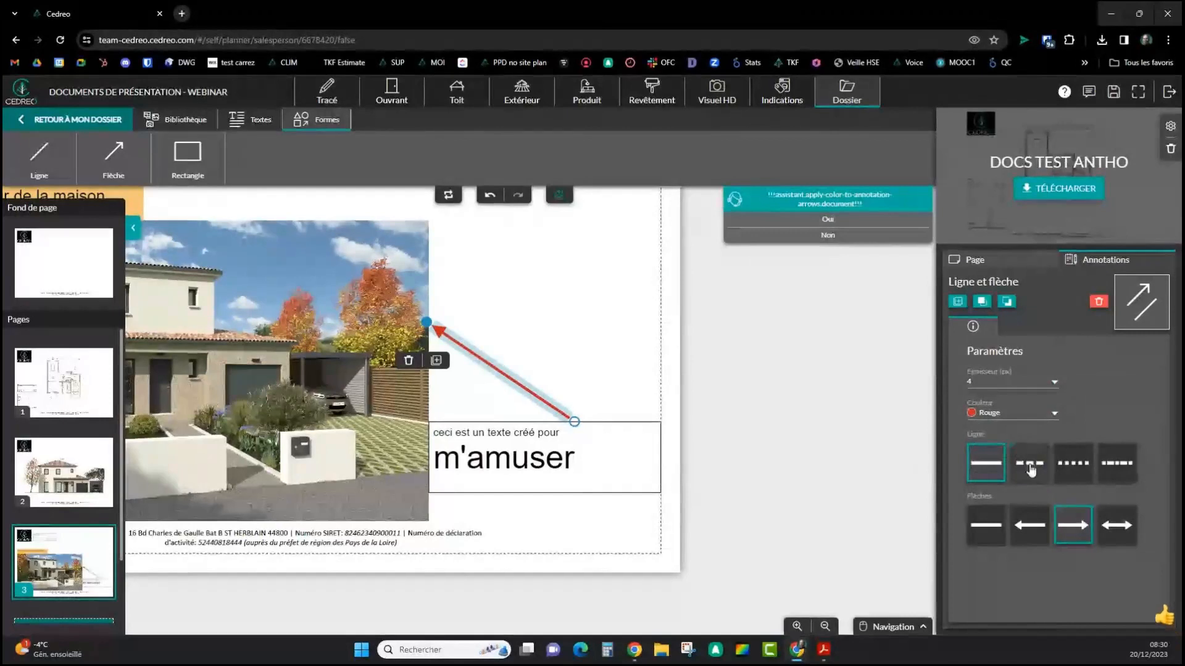
left_click(1061, 474)
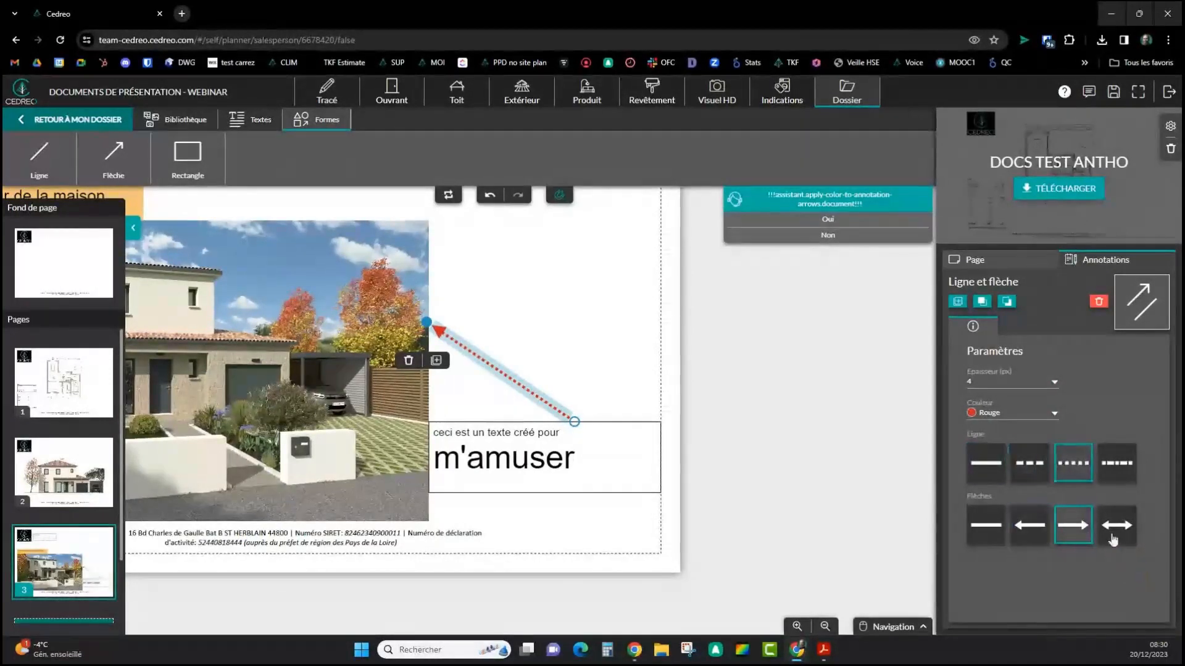
left_click(1029, 525)
left_click(986, 525)
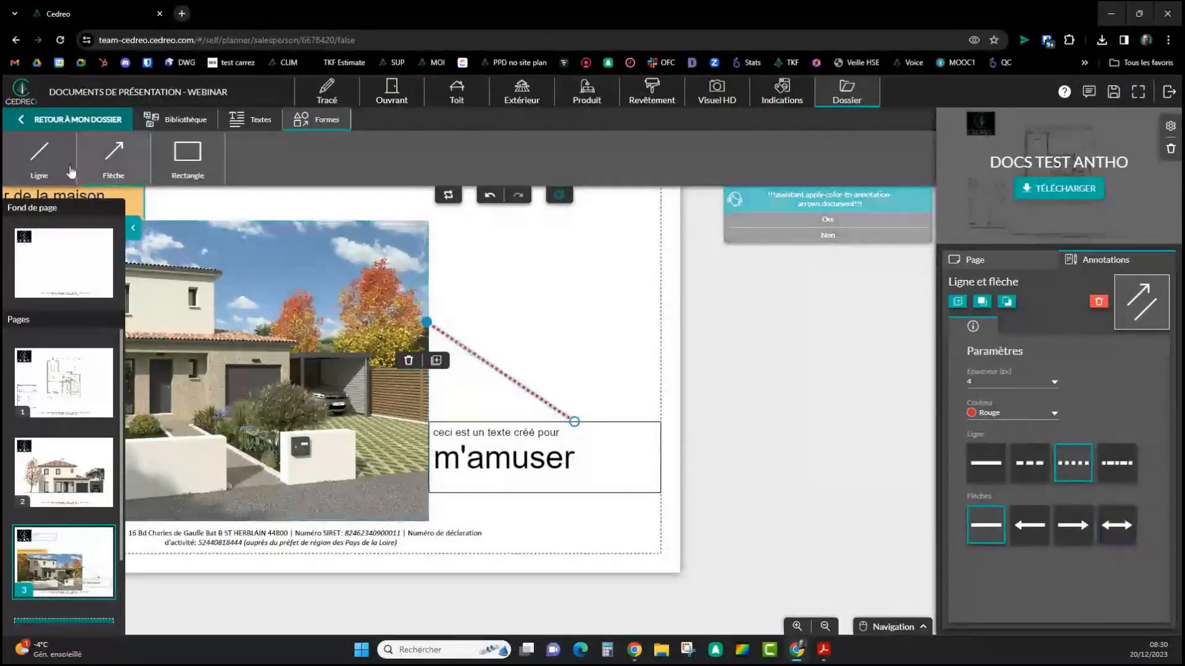
Draw a diagonal line and a roughly parallel arrow above it in the blank area beside the render
left_click(39, 158)
left_click_drag(508, 295, 644, 378)
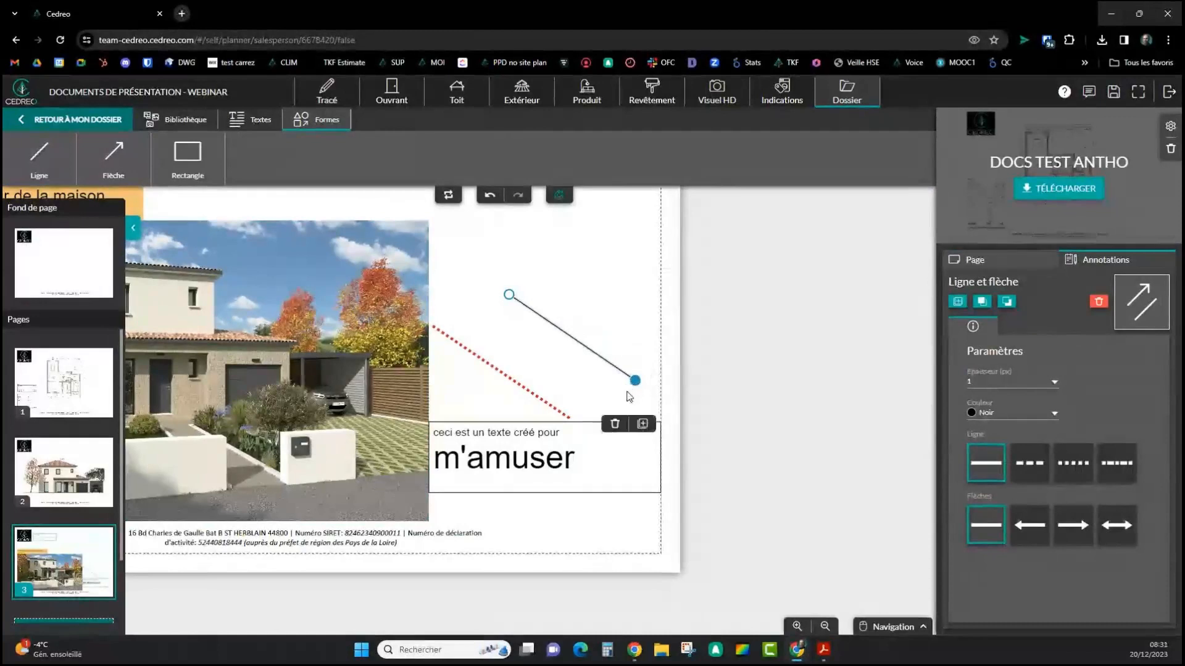
left_click(597, 395)
left_click(599, 366)
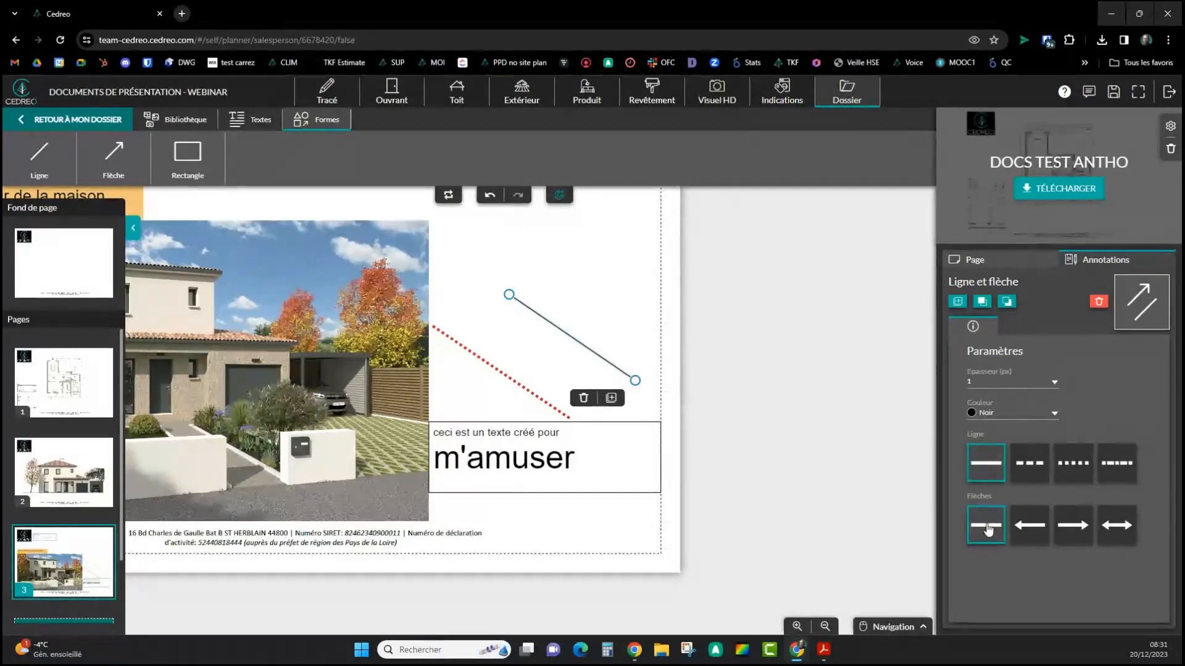
left_click(114, 158)
left_click_drag(500, 242, 628, 334)
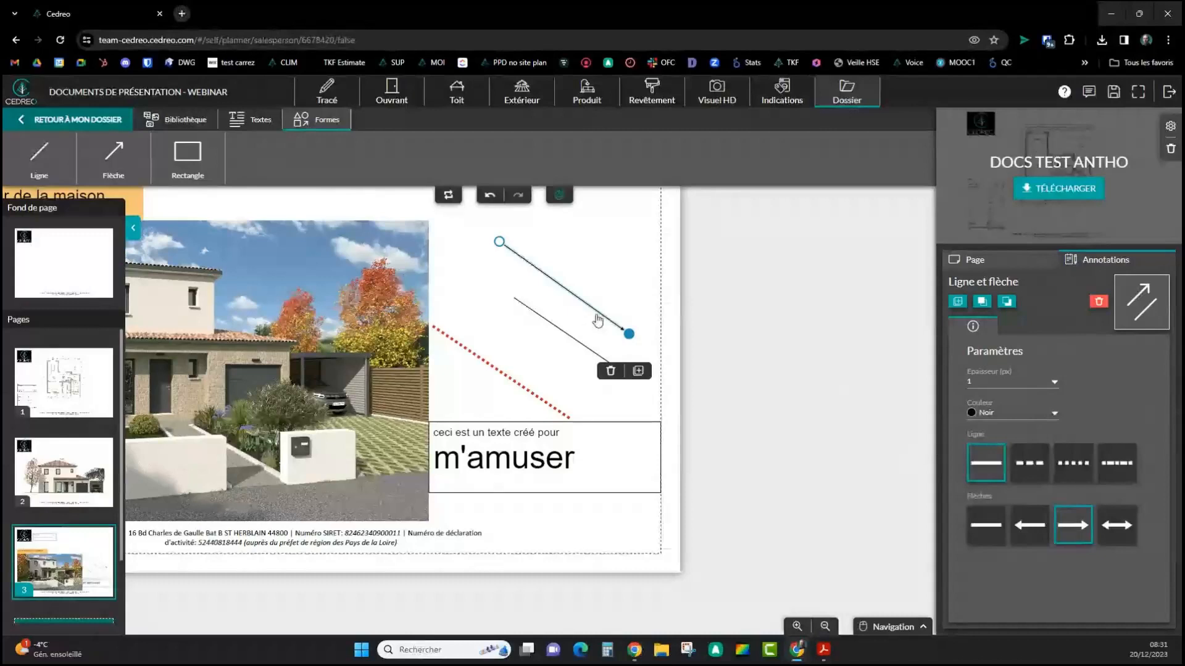
Delete the new arrow, the plain line and the red dotted line from page 3
key("Delete")
left_click(574, 338)
key("Delete")
left_click(512, 381)
key("Delete")
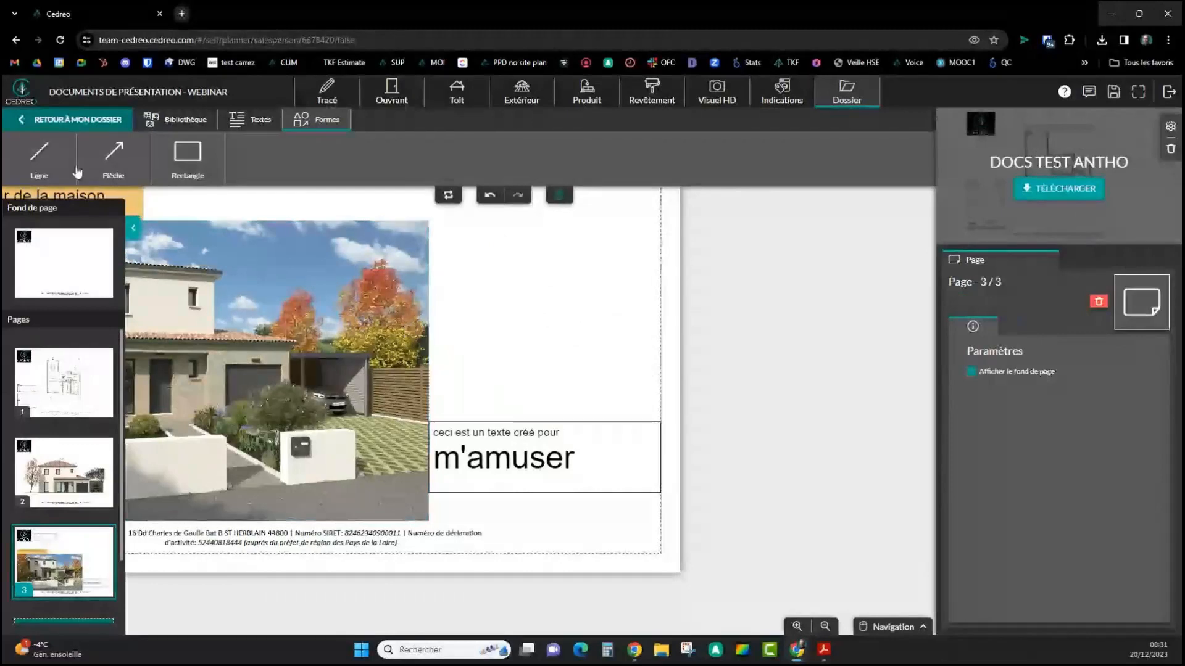
Insert a blank page between pages 1 and 2 and move it behind the façade page, to position 3
left_click_drag(475, 306, 716, 468)
left_click(113, 160)
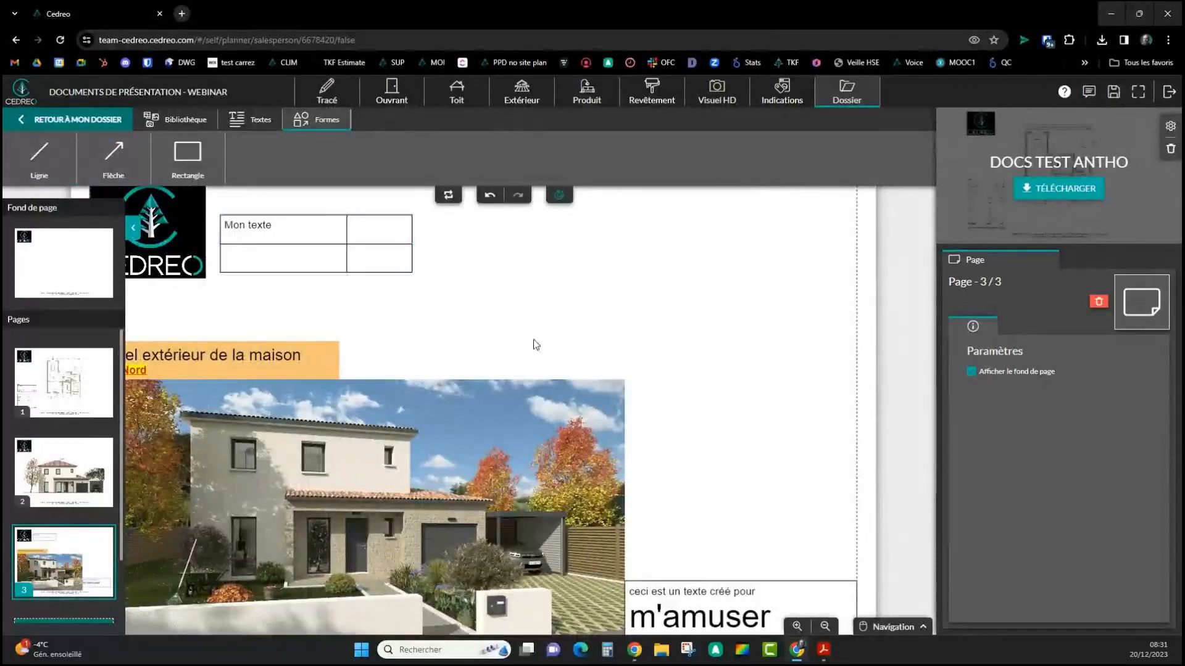
scroll(565, 334, "down", 3)
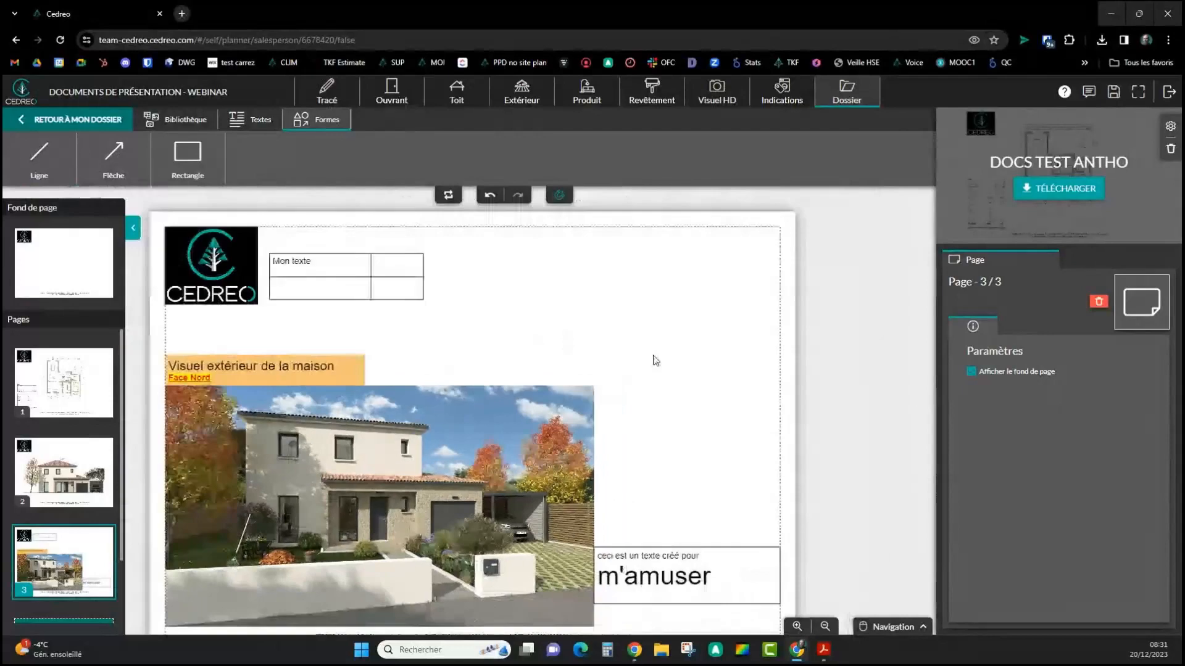
scroll(689, 383, "down", 2)
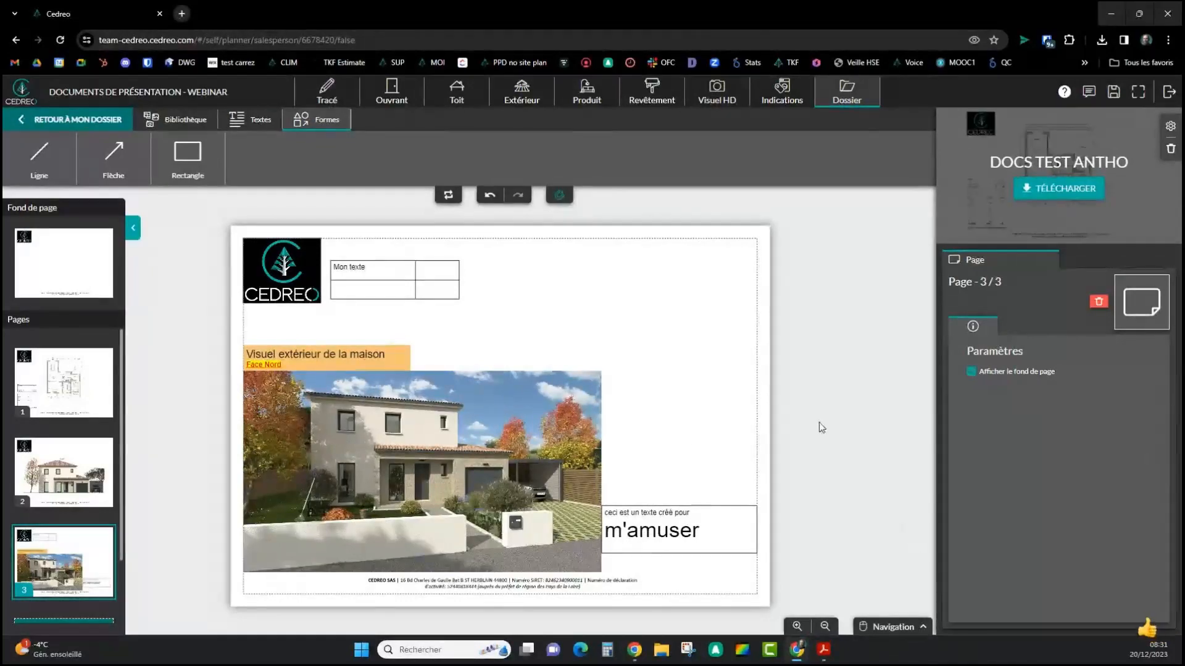
scroll(181, 508, "down", 2)
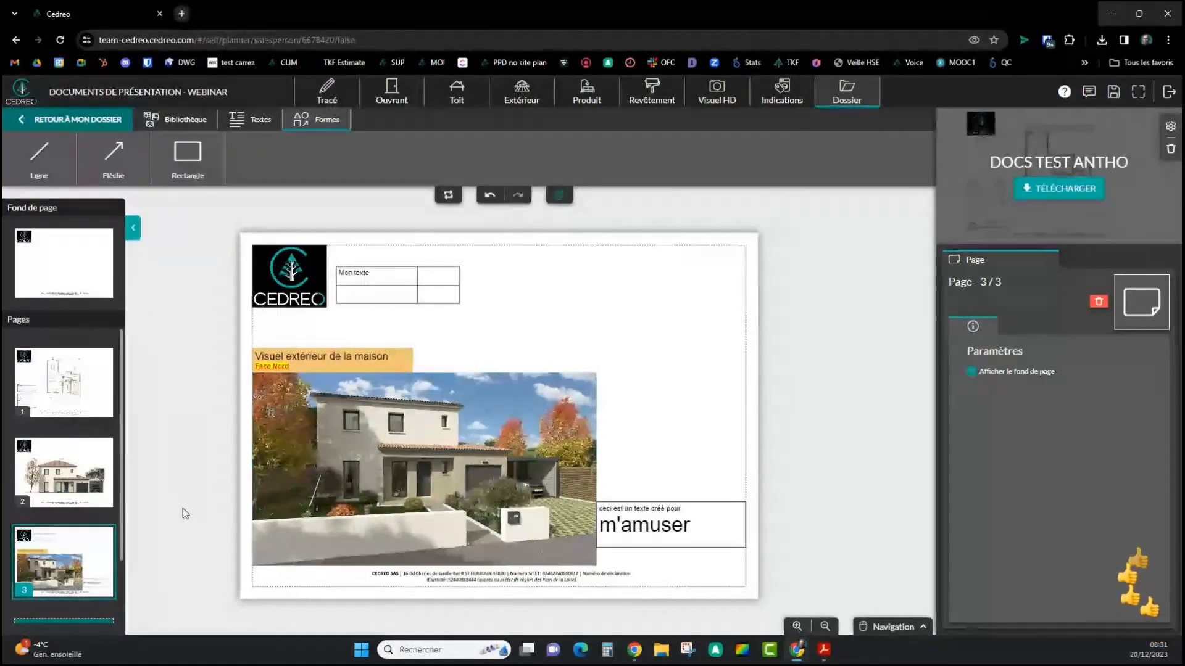
scroll(181, 498, "down", 1)
scroll(117, 447, "down", 2)
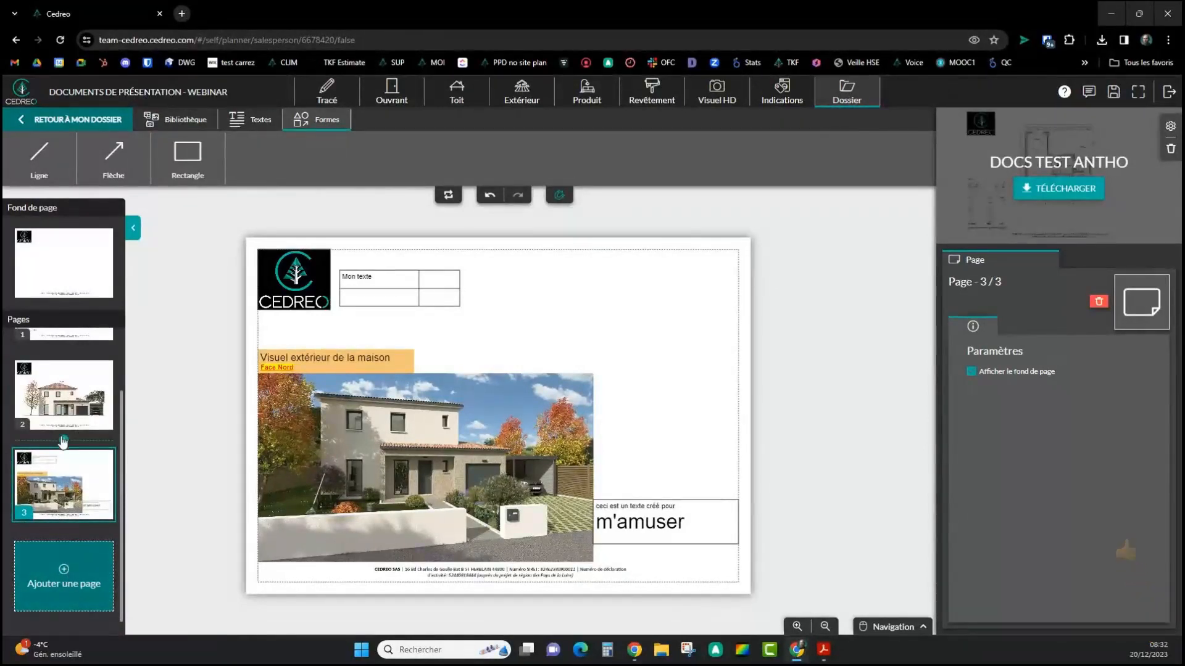
scroll(63, 441, "up", 1)
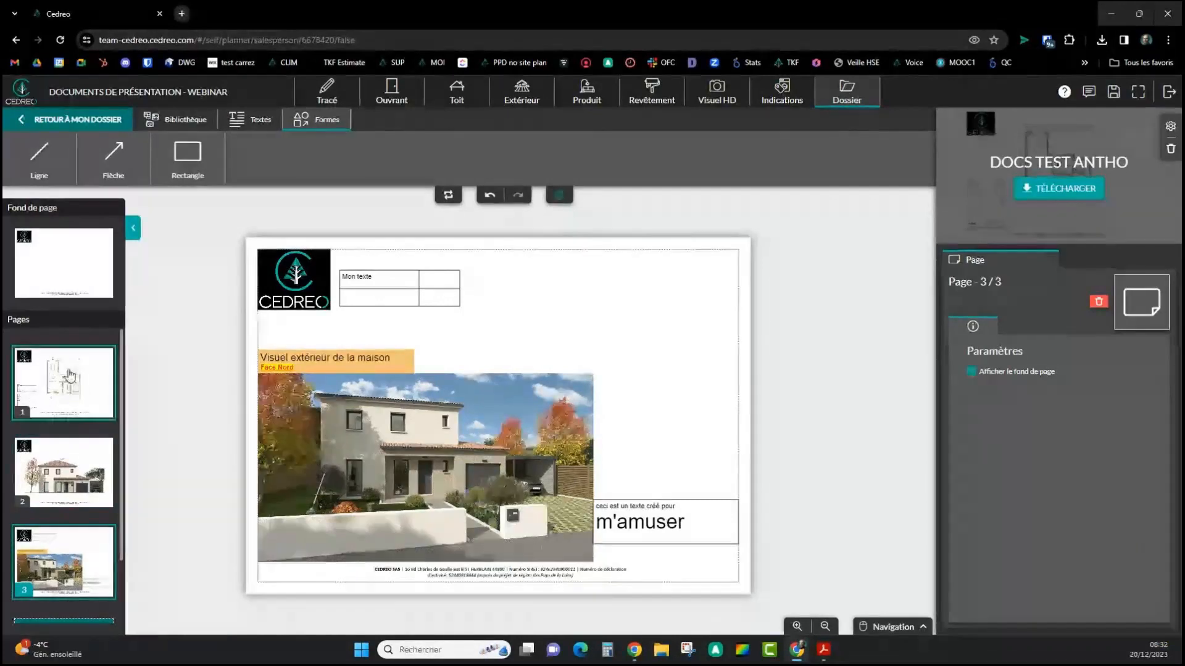
left_click(64, 428)
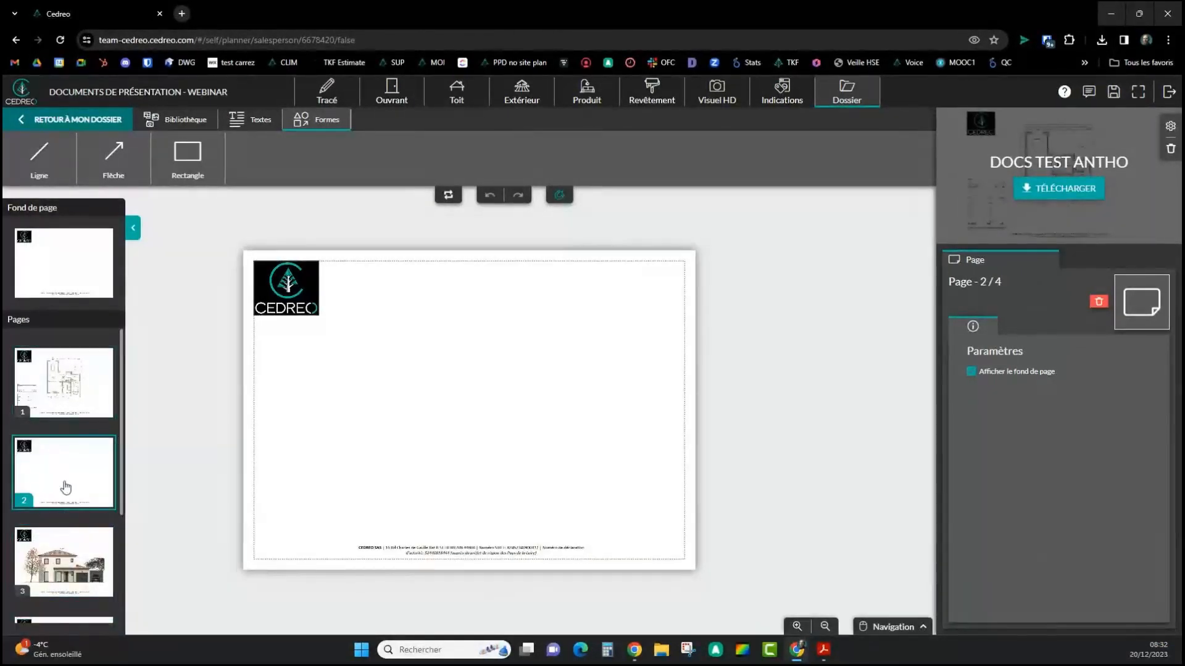
scroll(74, 494, "down", 1)
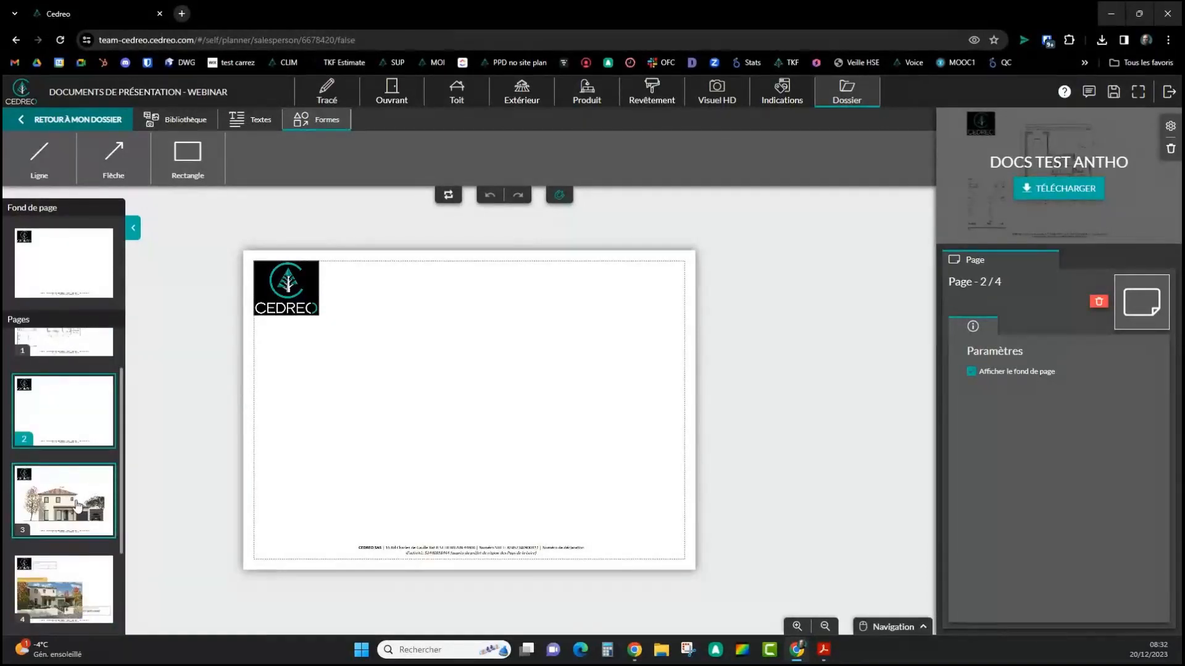
left_click_drag(77, 505, 40, 500)
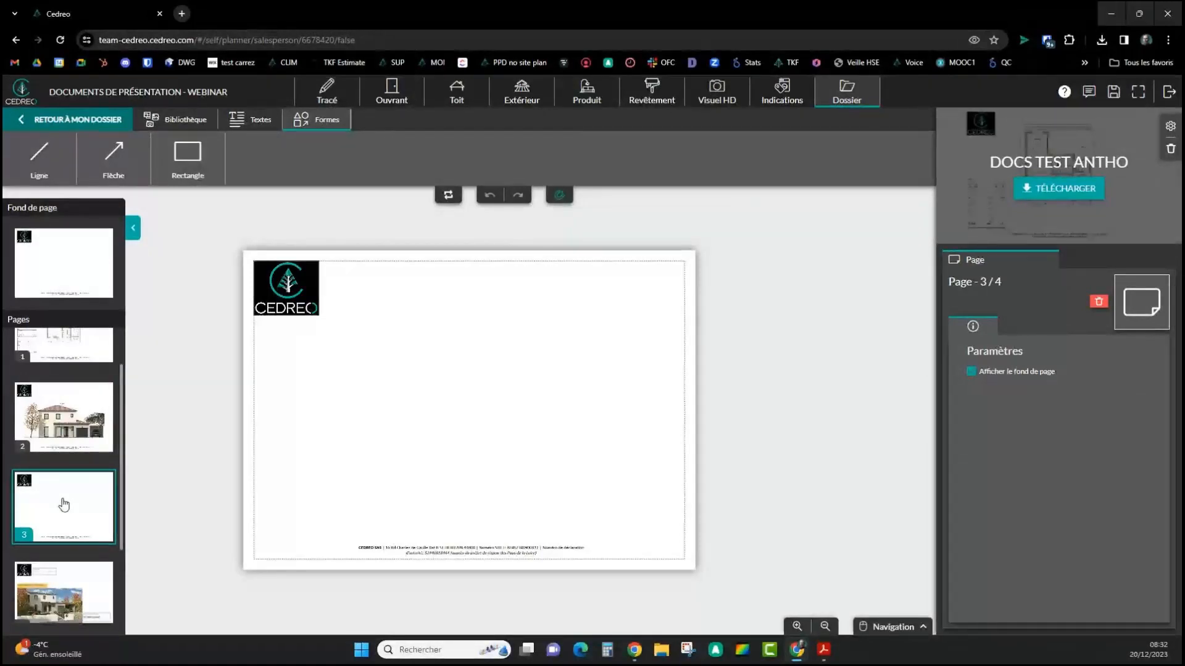
Review the document's name, orientation, format and margin settings and close them without changes
scroll(65, 504, "down", 2)
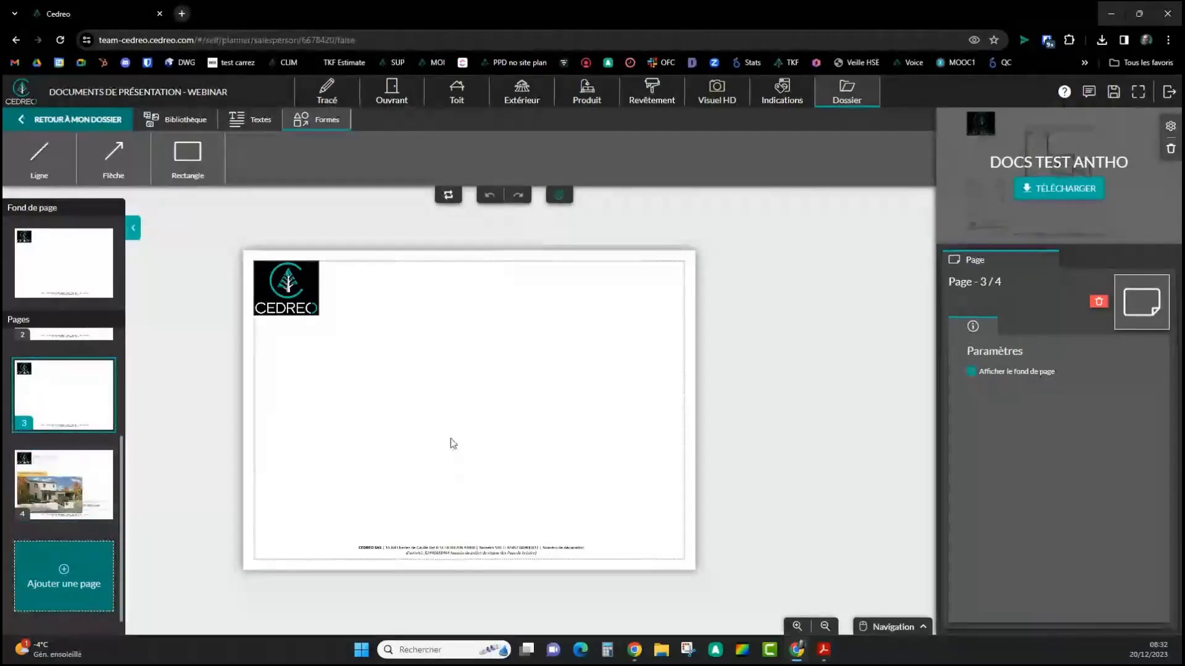
scroll(55, 488, "up", 3)
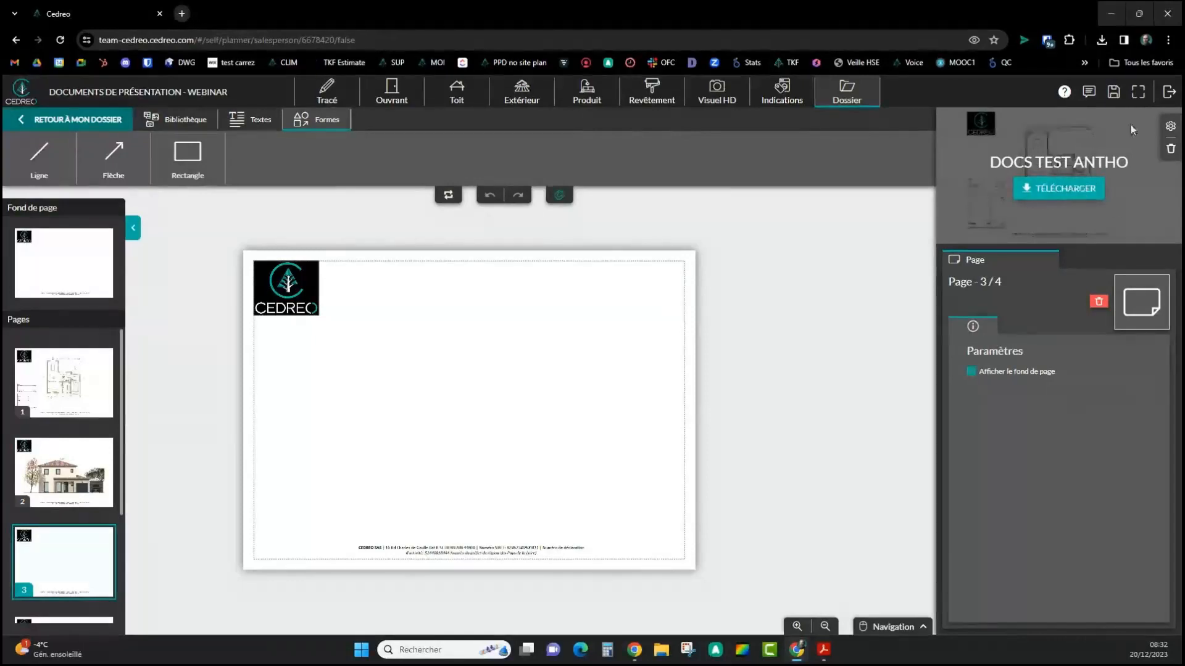
left_click(1173, 129)
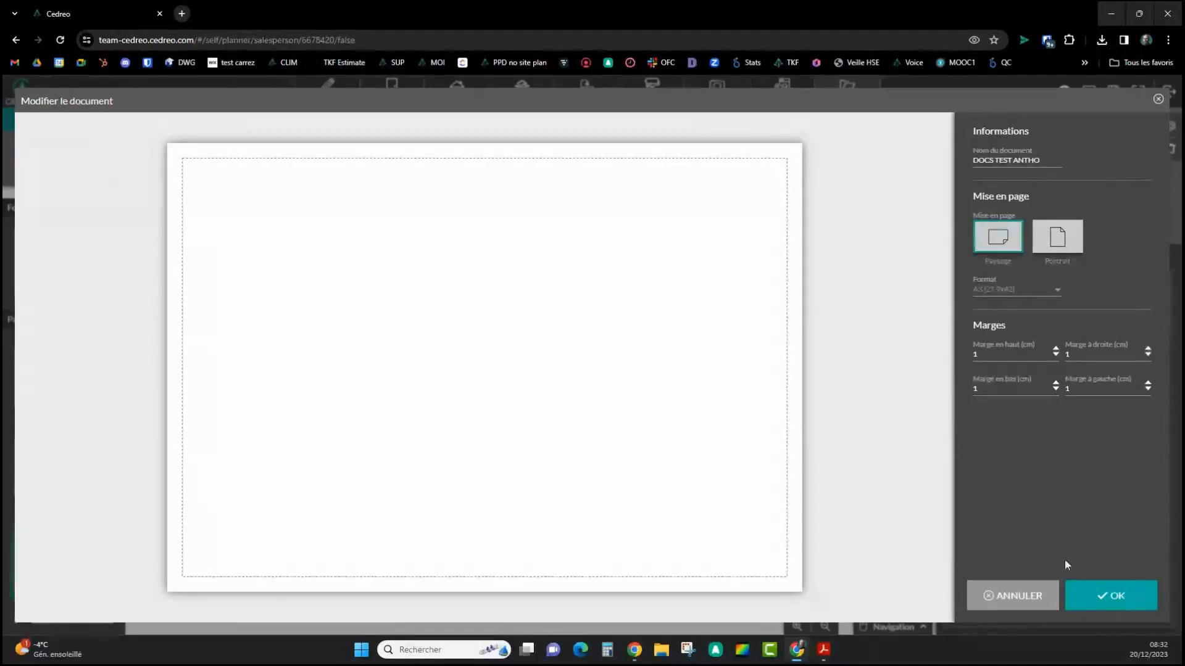
left_click(1117, 596)
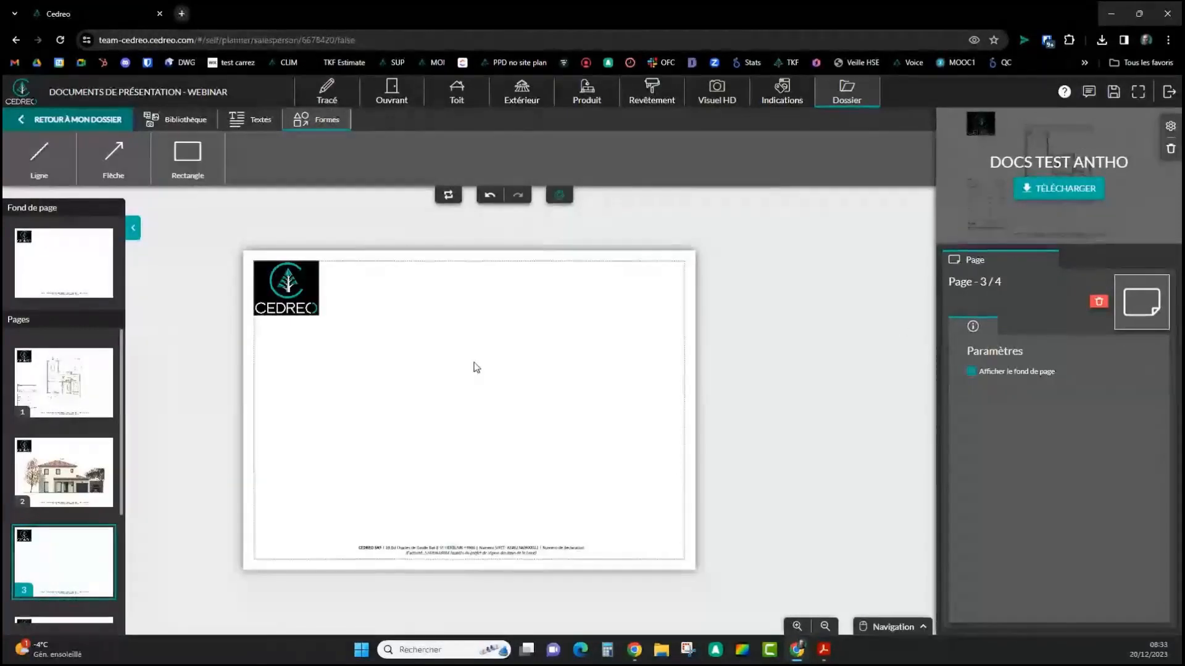
Set the scale of the ground-floor plan on page 1 to 1/75 and move the plan slightly down
left_click(102, 454)
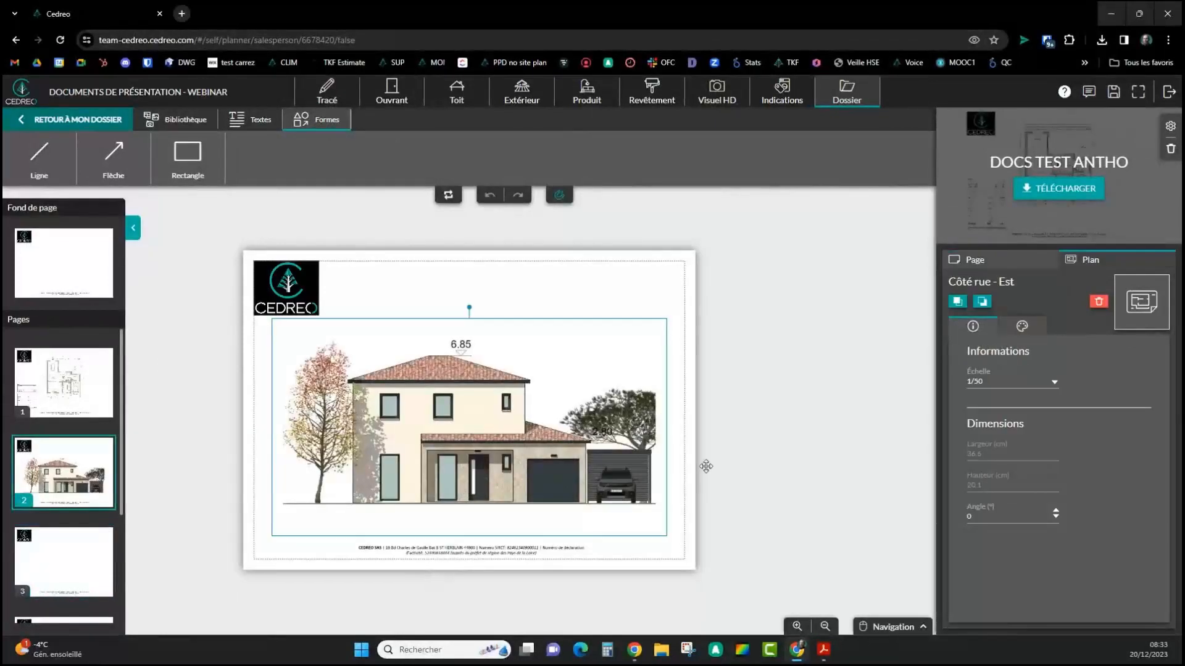
left_click(41, 369)
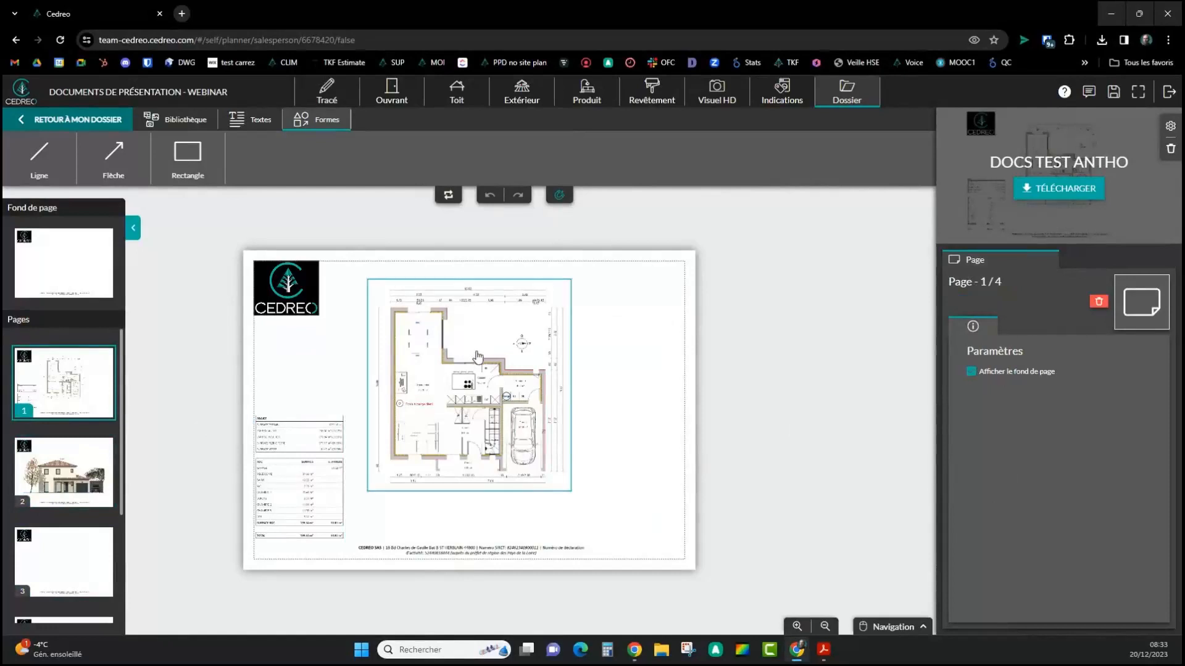
left_click(481, 361)
left_click(1004, 383)
left_click(994, 435)
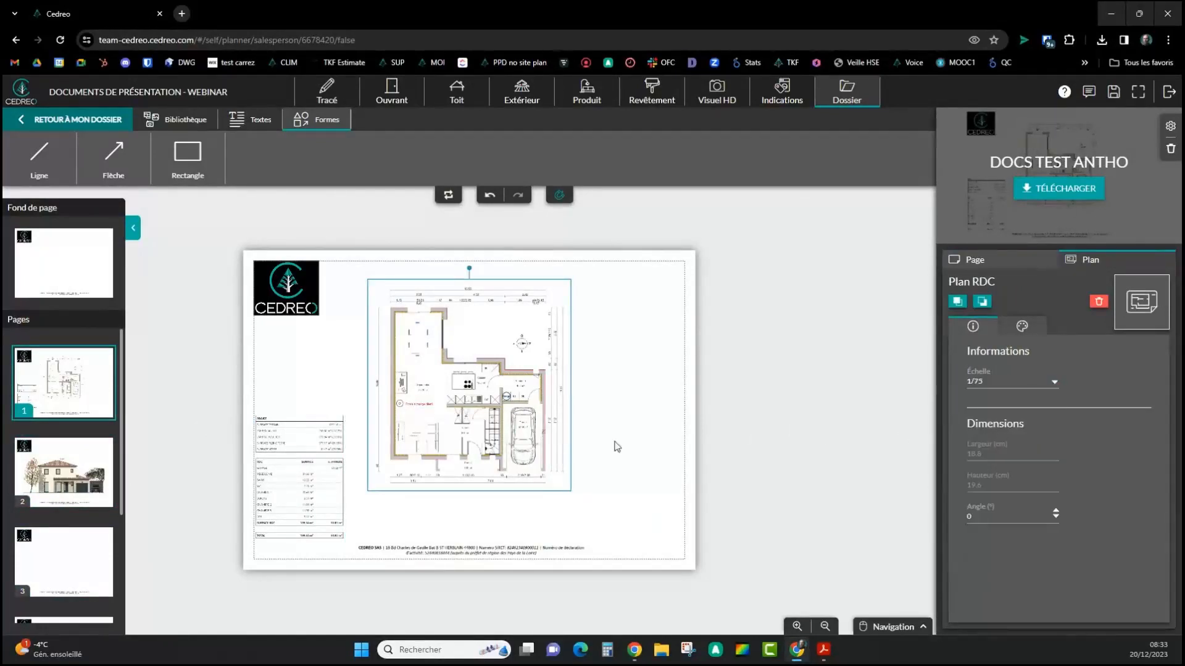
left_click_drag(503, 412, 502, 431)
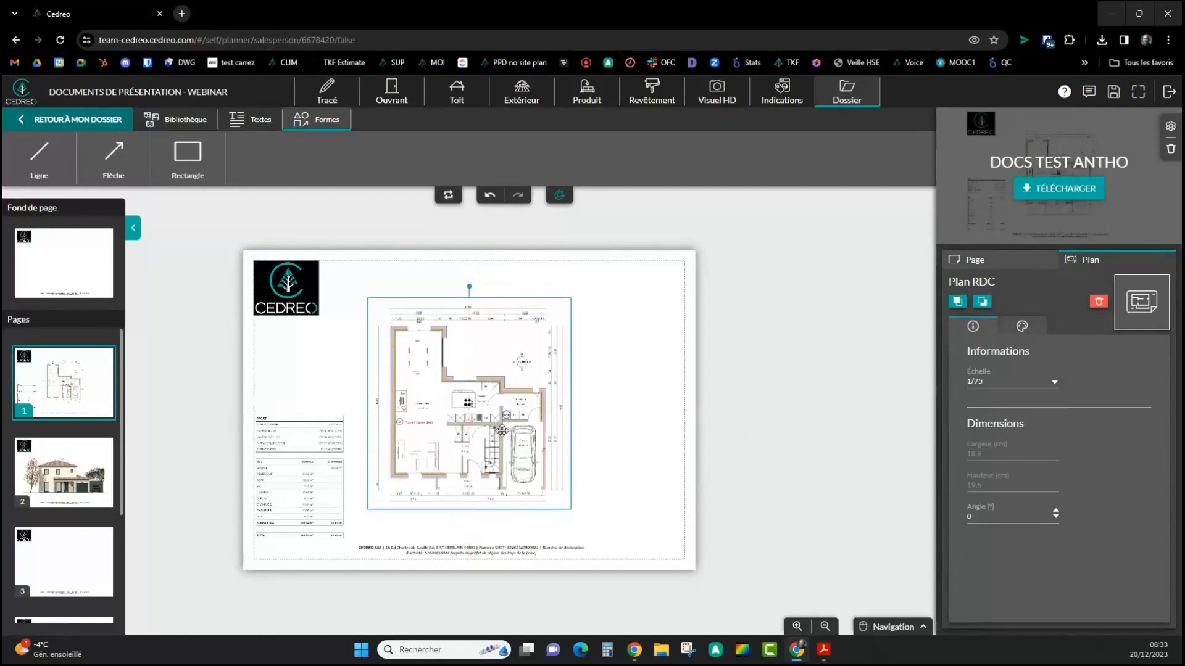
Add a text box below the ground-floor plan reading "Echelle : 1/75"
left_click(252, 120)
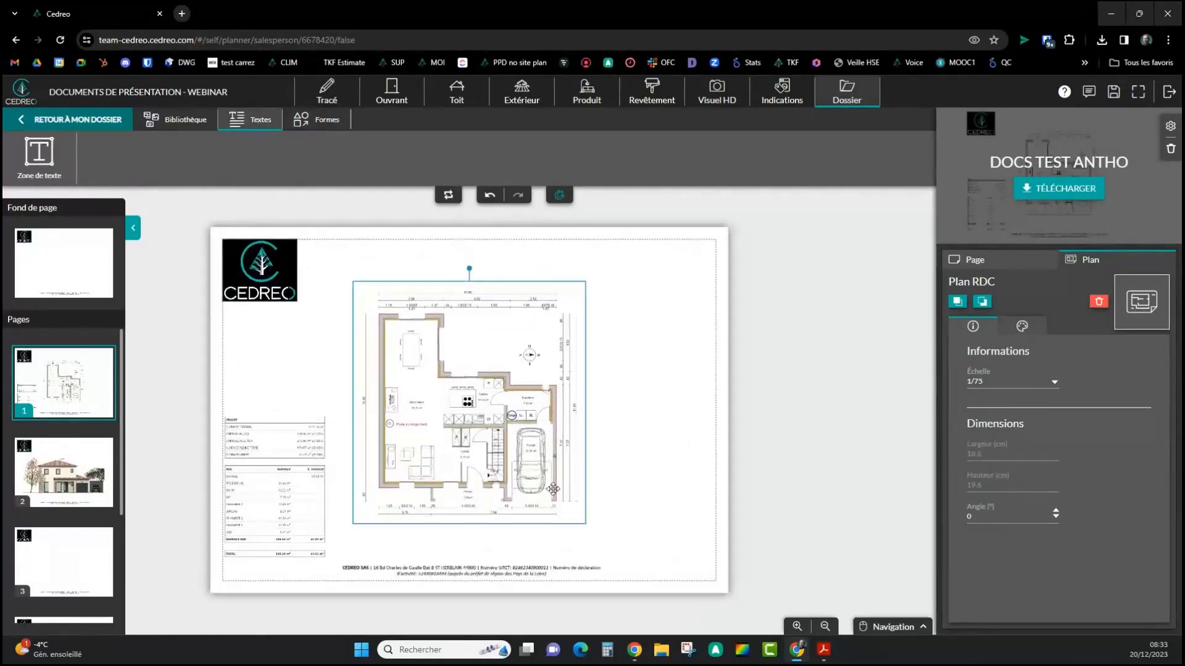
left_click(39, 157)
left_click(683, 543)
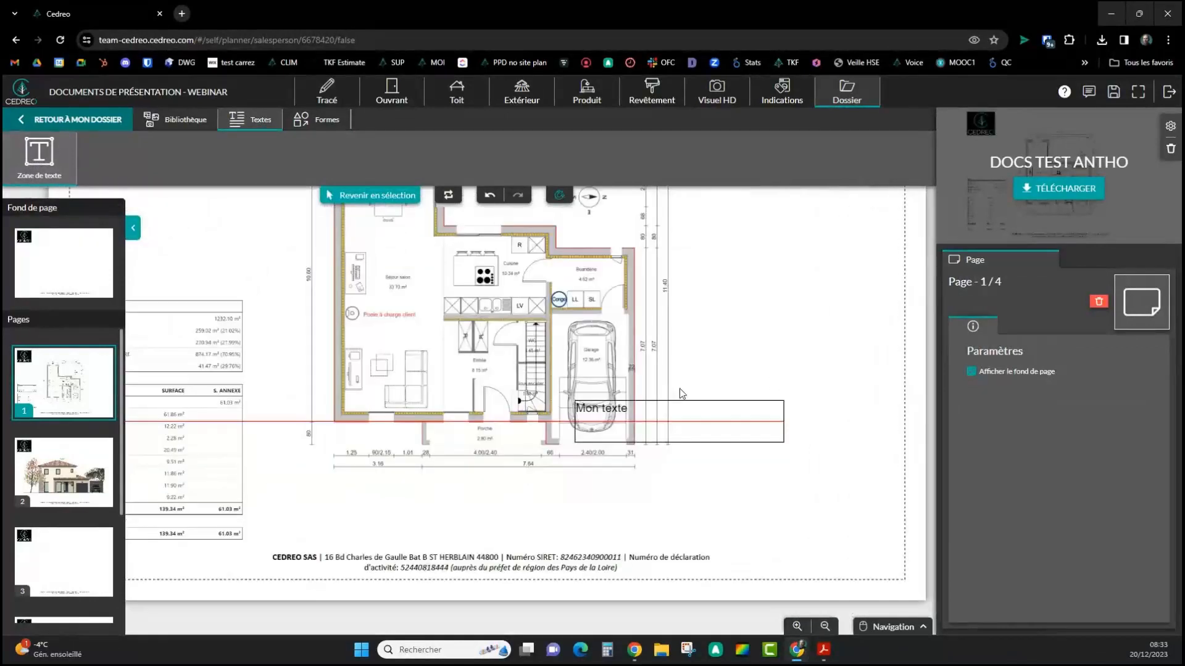
left_click(577, 456)
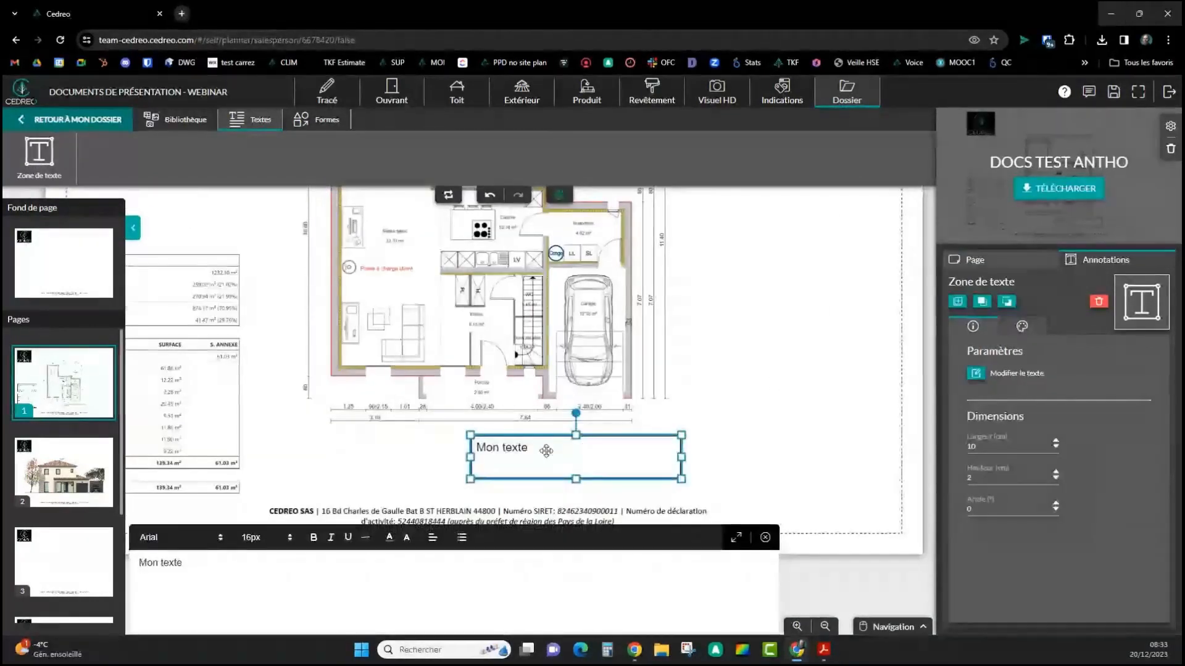
left_click_drag(196, 558, 134, 549)
type("Echelle : 1/75")
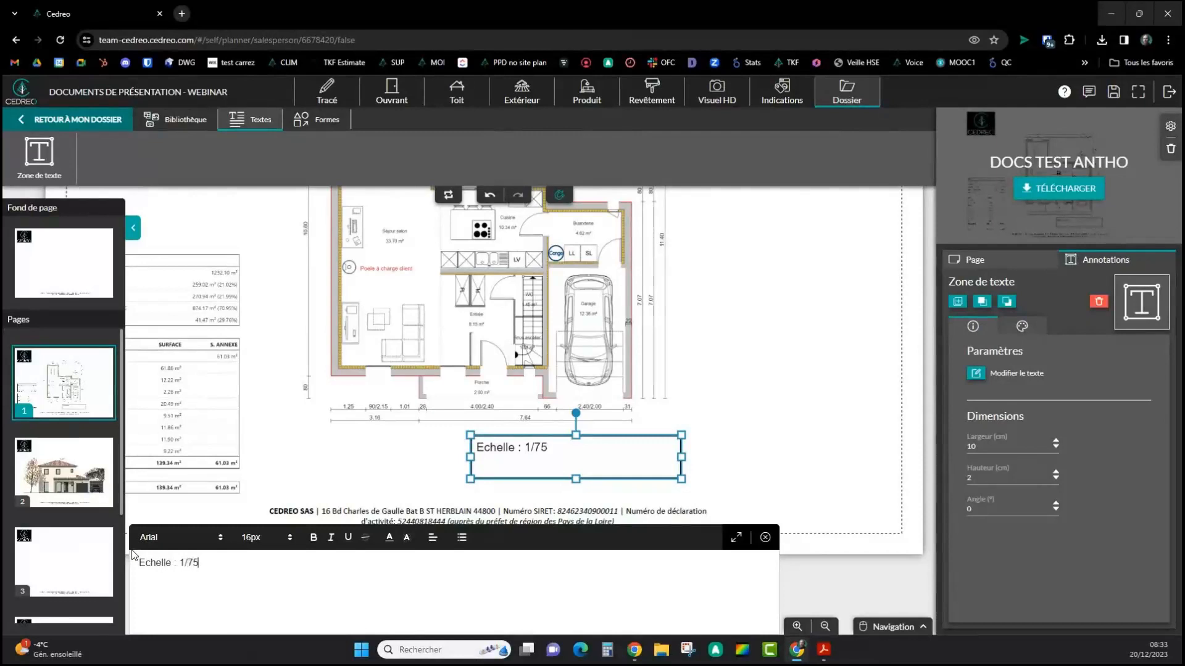
left_click(742, 474)
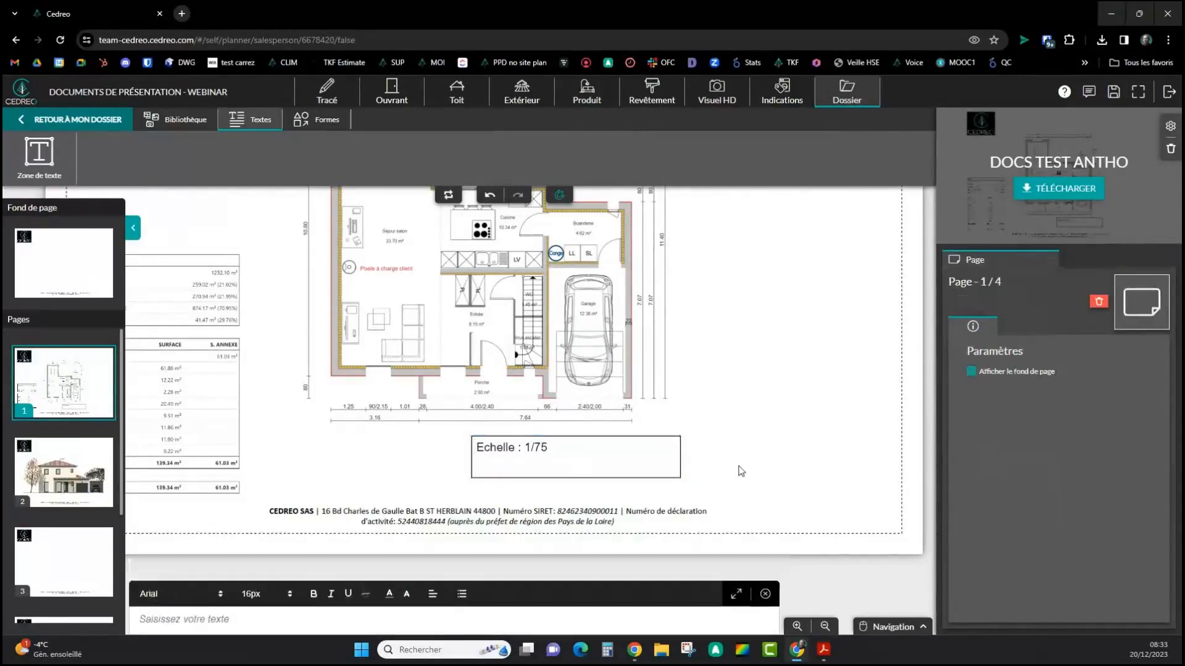
Remove the outline of the "Echelle : 1/75" text box and move it to the lower-left part of the plan, above the dimensions
left_click(653, 459)
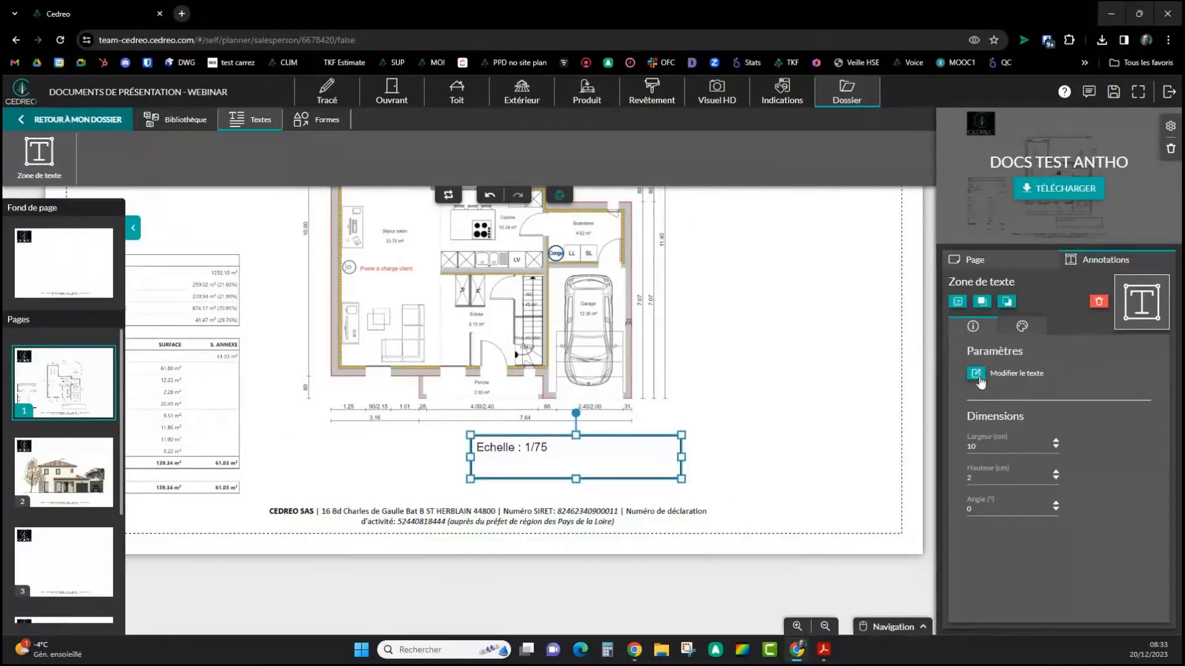
left_click(1015, 327)
left_click(971, 462)
mouse_move(622, 459)
left_mouse_down()
mouse_move(646, 433)
mouse_move(619, 418)
mouse_move(480, 398)
left_mouse_up()
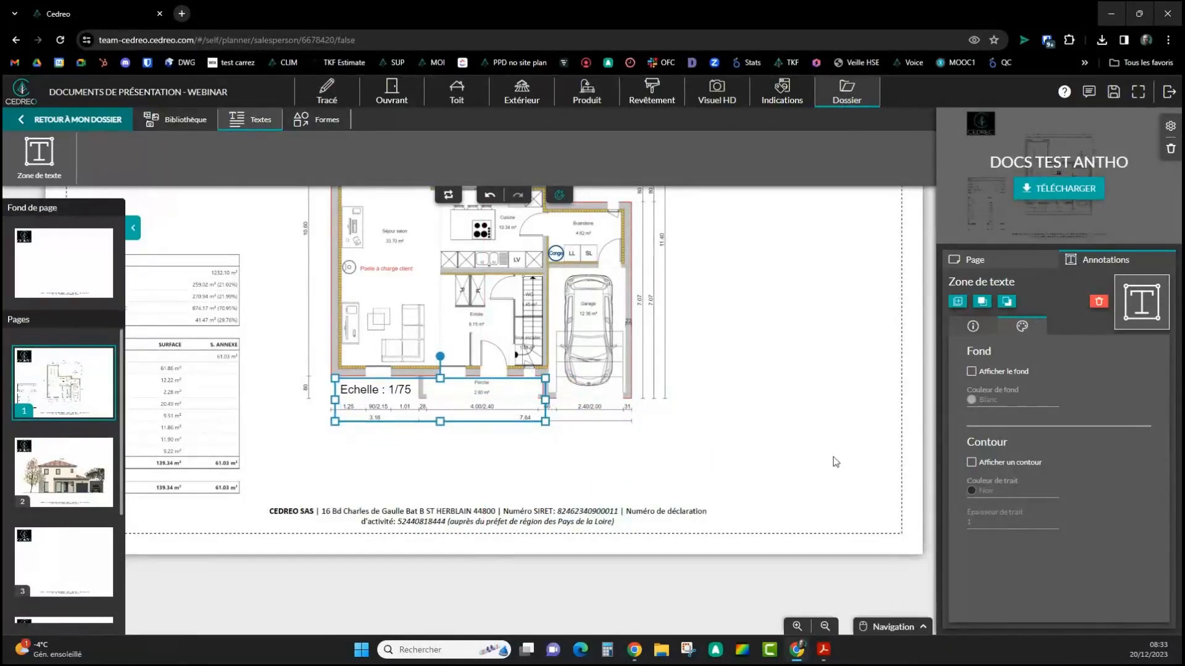
left_click(700, 487)
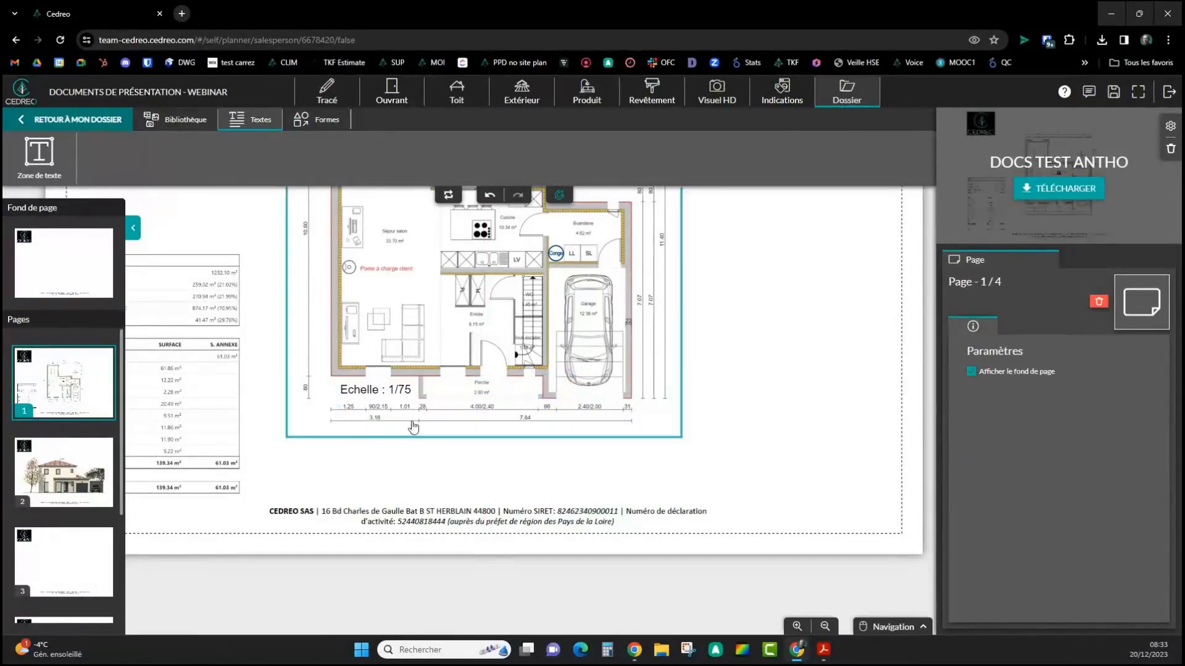
left_click(431, 395)
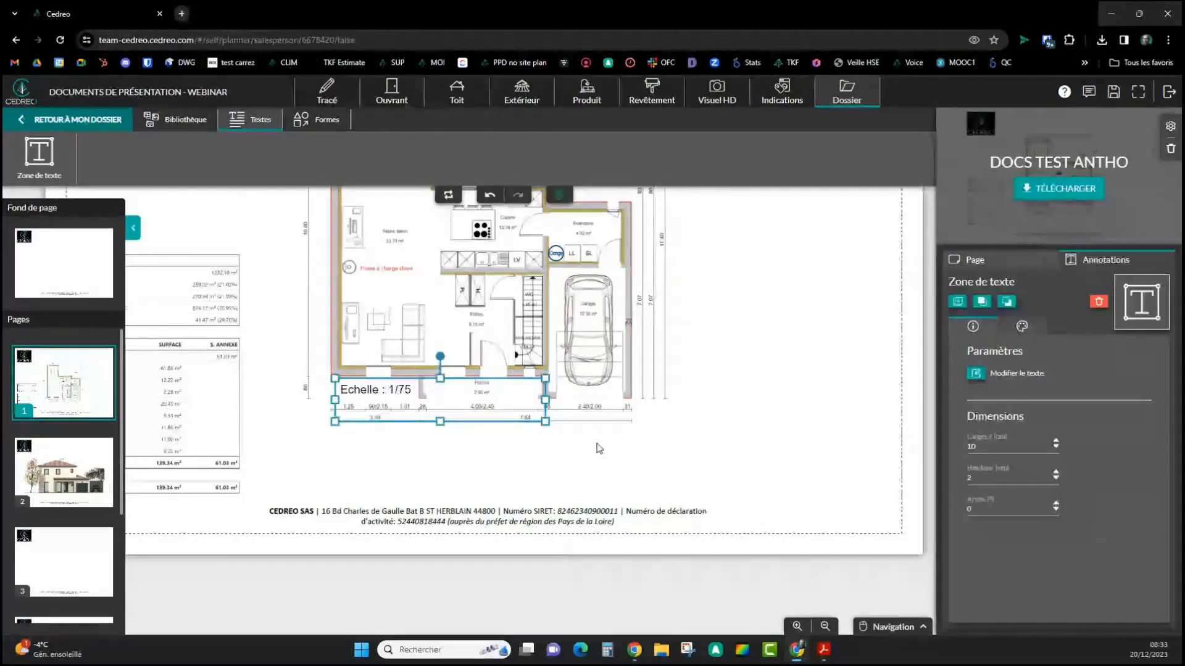
left_click(694, 462)
scroll(786, 466, "down", 3)
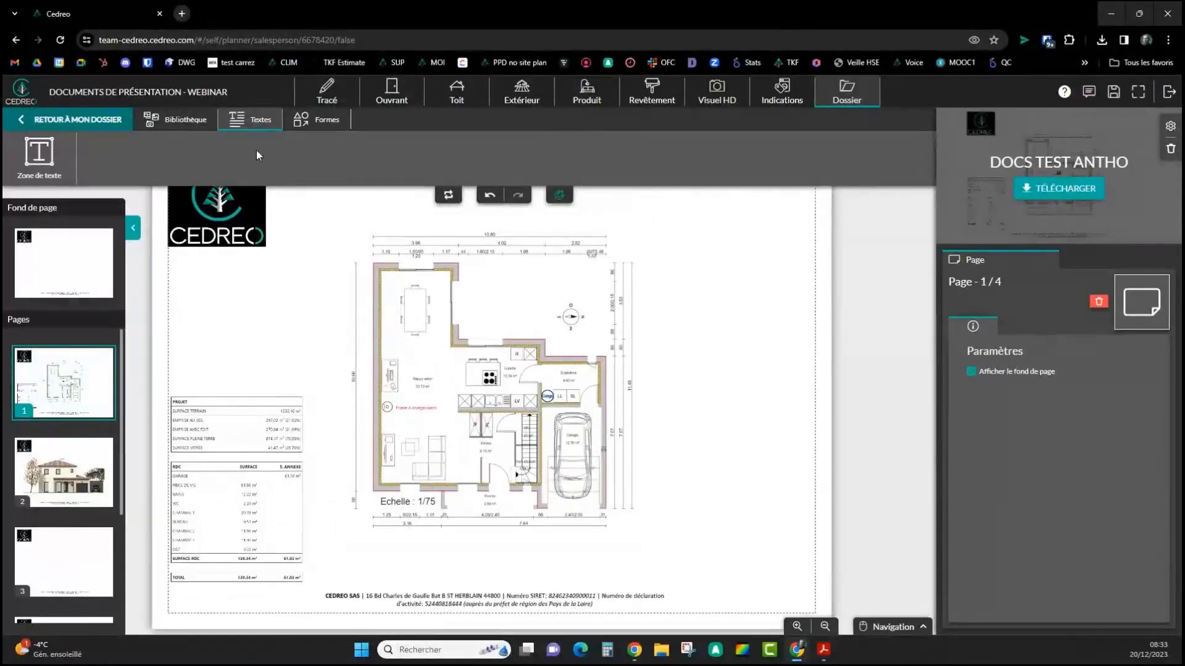
left_click(197, 125)
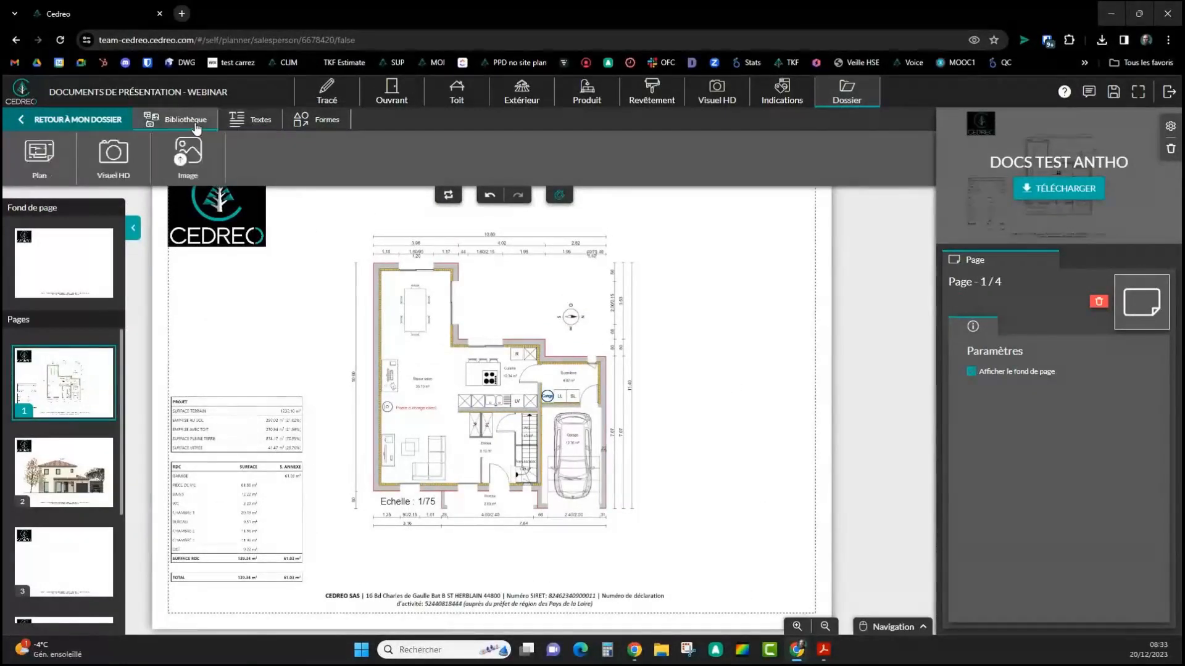
left_click(119, 161)
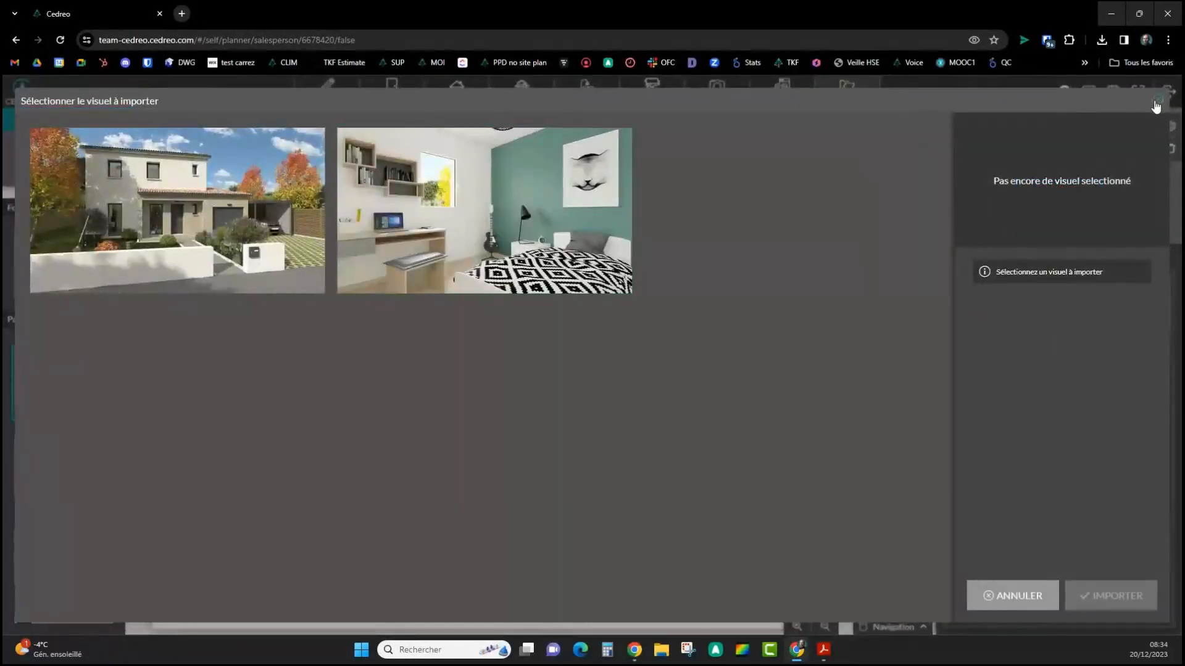
left_click(1158, 102)
Import the bedroom HD render onto page 4
left_click(94, 472)
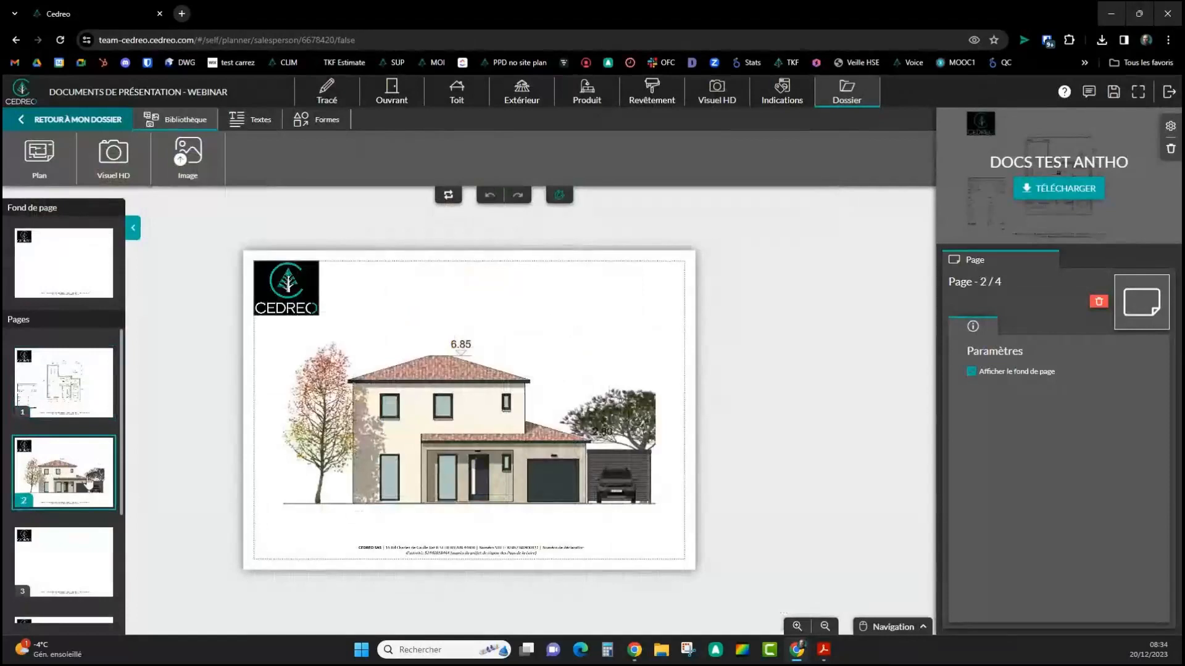
scroll(89, 484, "down", 3)
left_click(86, 485)
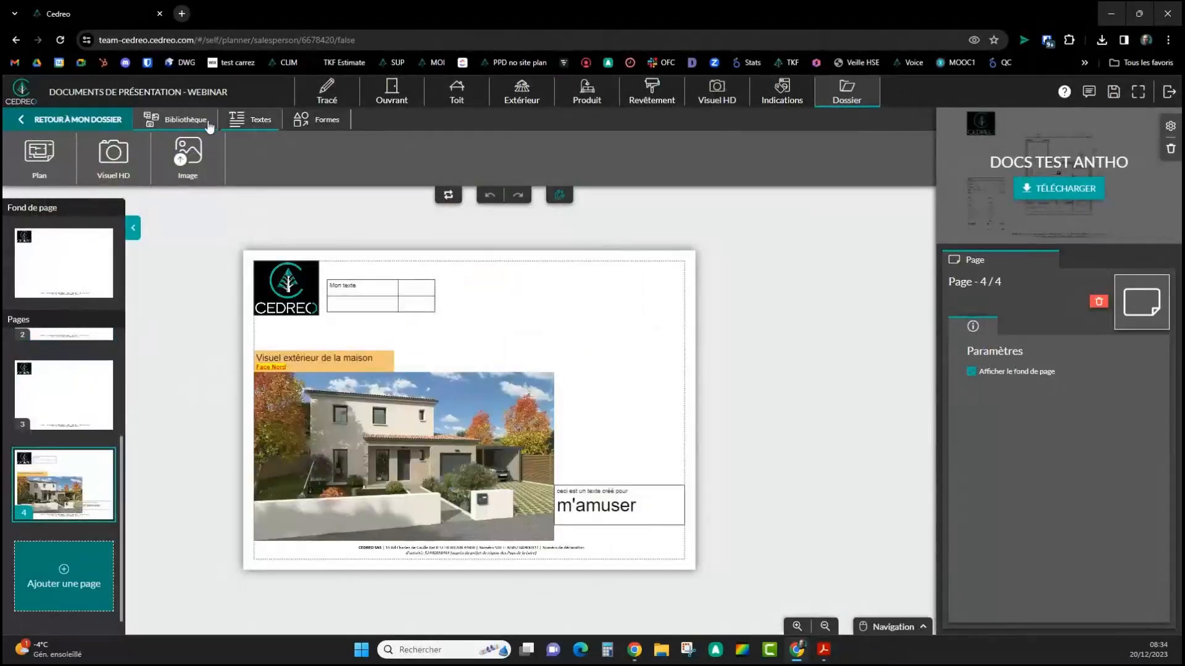
left_click(113, 157)
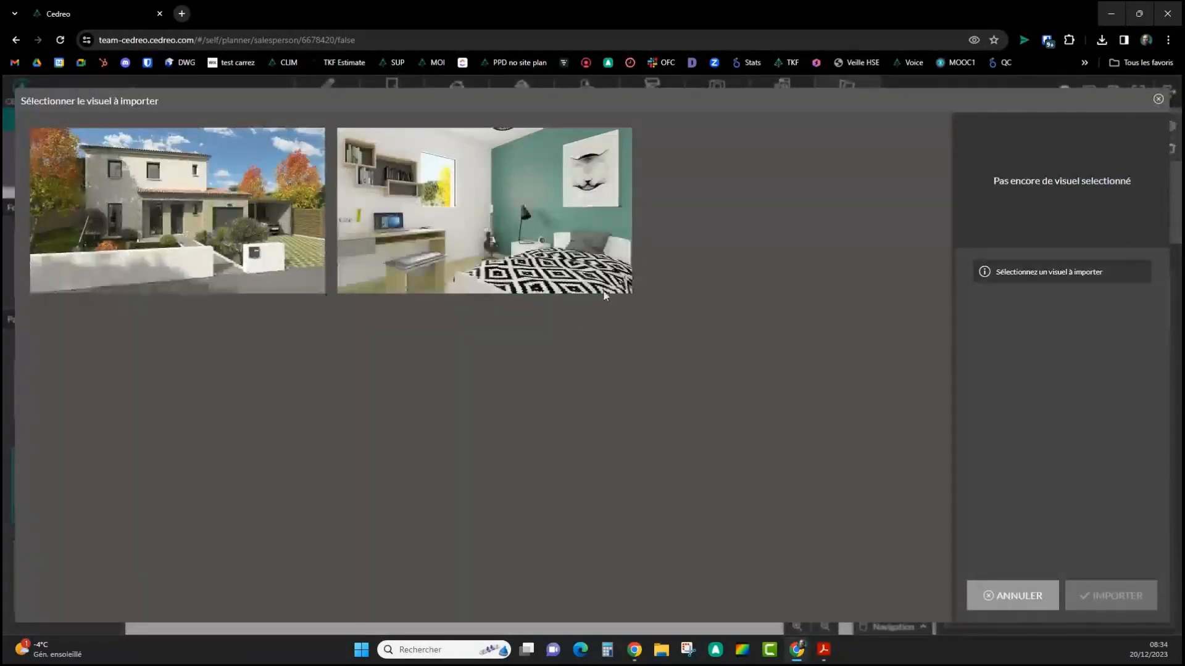
left_click(601, 287)
left_click(1111, 596)
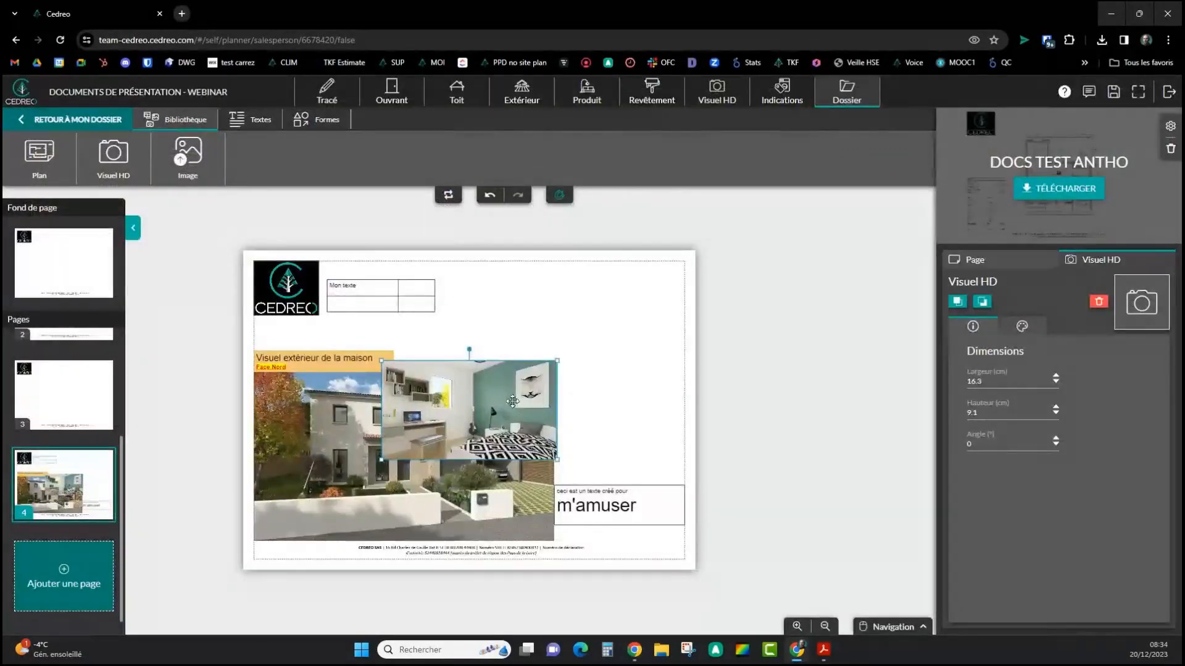
Enlarge the bedroom render to about 22.4 × 12.6 cm and fit it into the upper-right corner of the page margins
left_click_drag(509, 413, 563, 337)
left_click_drag(615, 300, 658, 295)
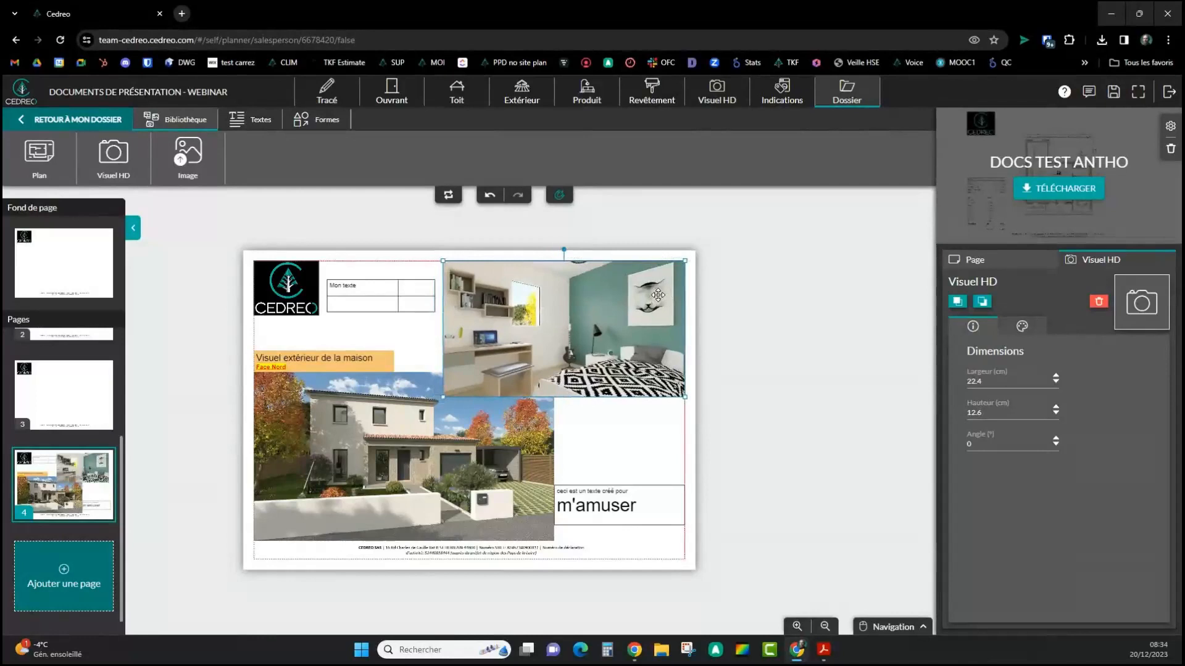
left_click(594, 440)
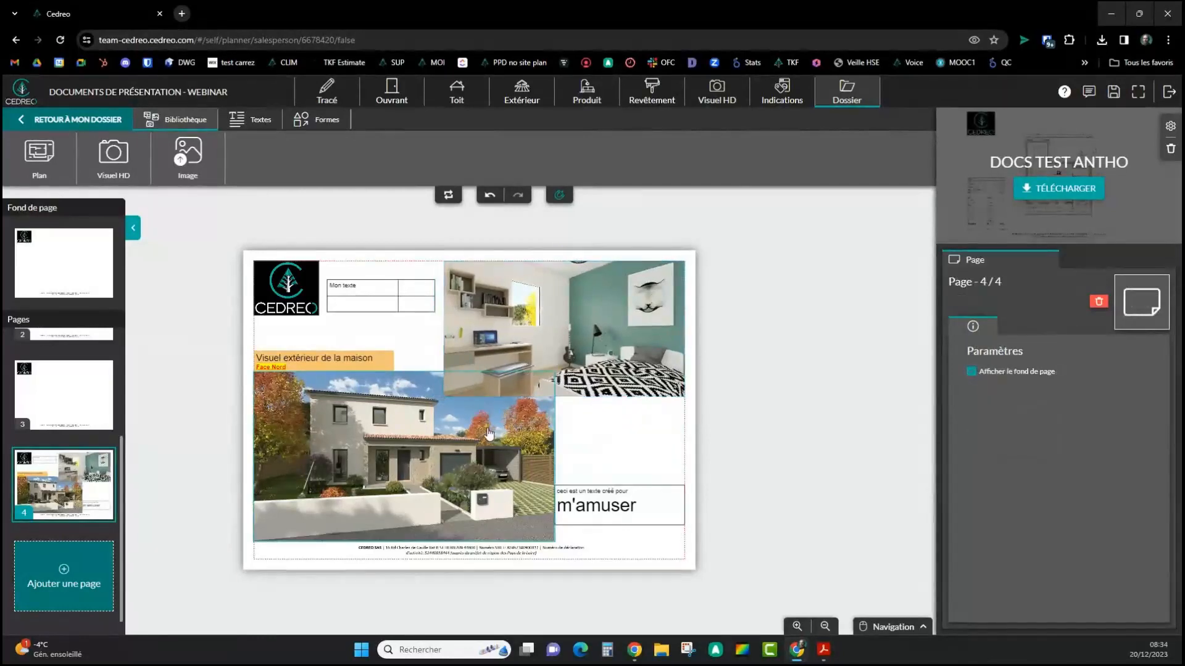
Bring the exterior house render in front of the bedroom render and send it back behind
left_click(492, 427)
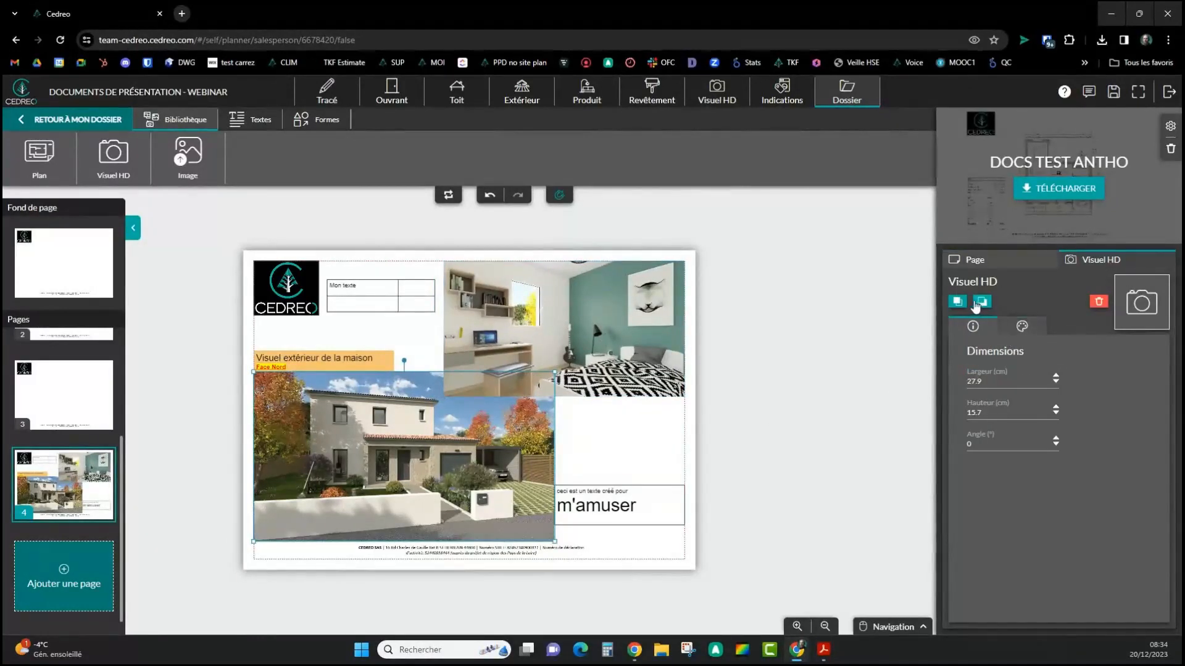
left_click(981, 303)
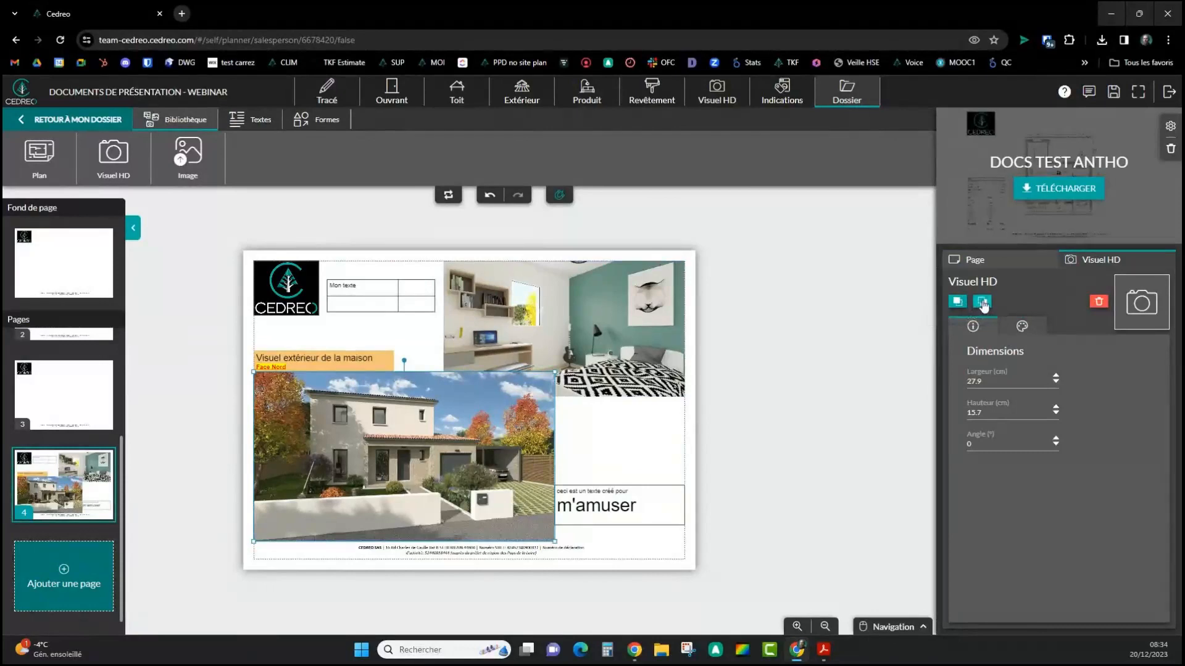
left_click(982, 304)
left_click(779, 343)
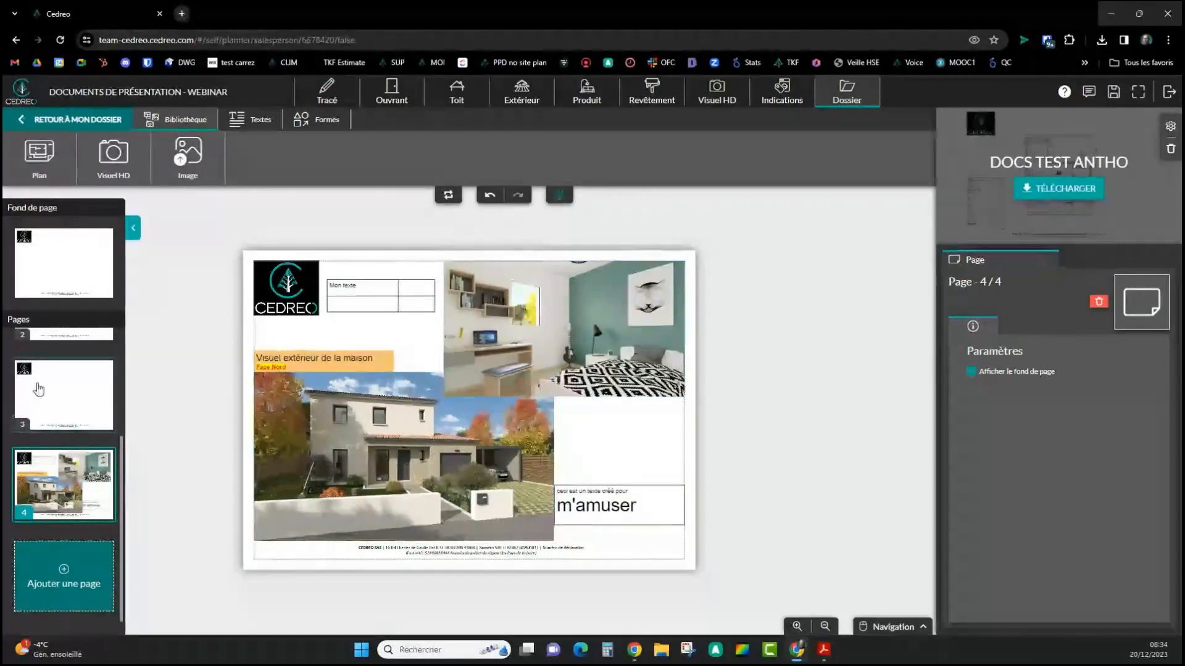
Delete the blank page 3 and check the remaining page thumbnails
left_click(44, 386)
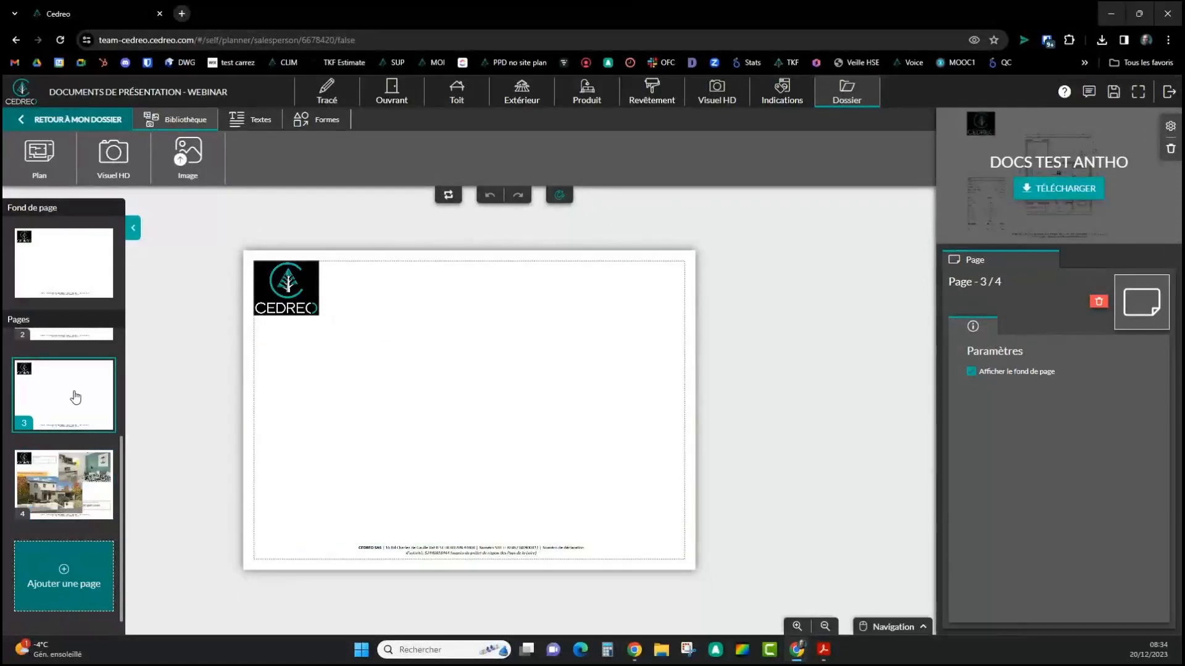
left_click(1098, 301)
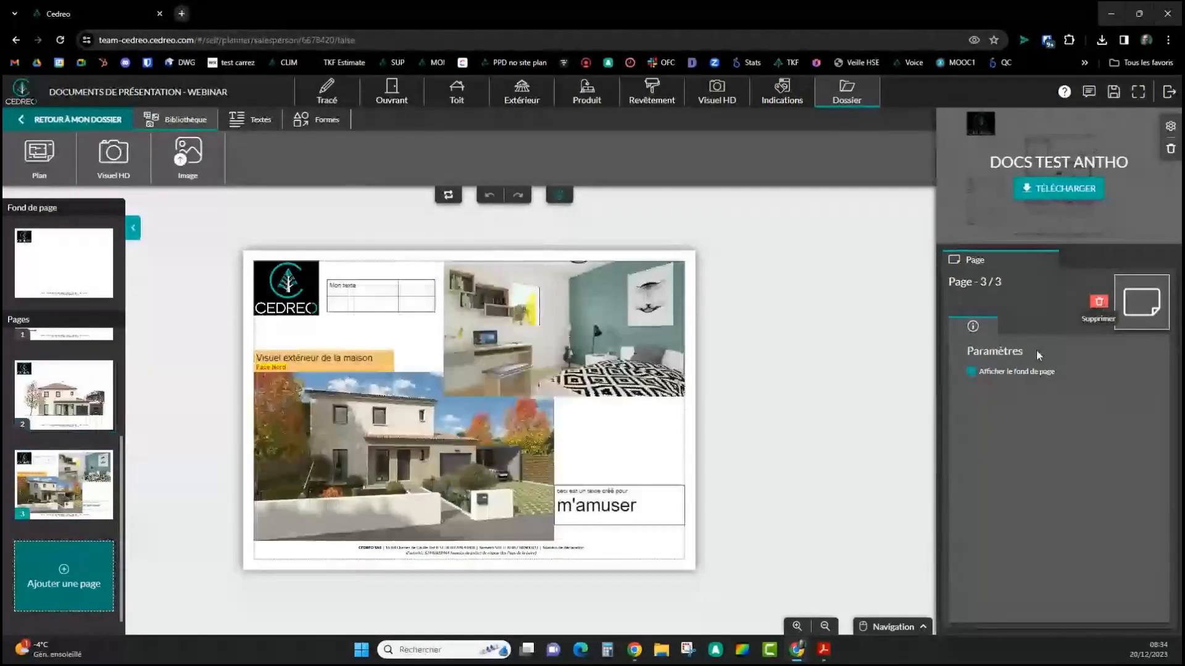
scroll(88, 513, "up", 2)
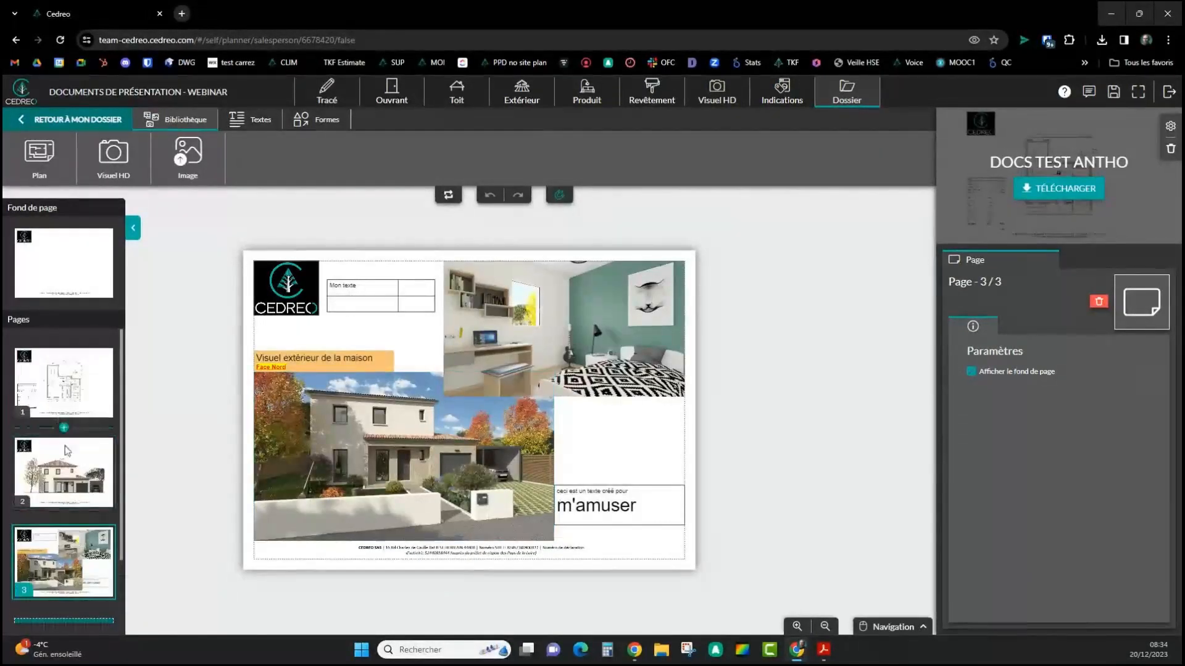
scroll(89, 513, "down", 2)
scroll(88, 513, "up", 2)
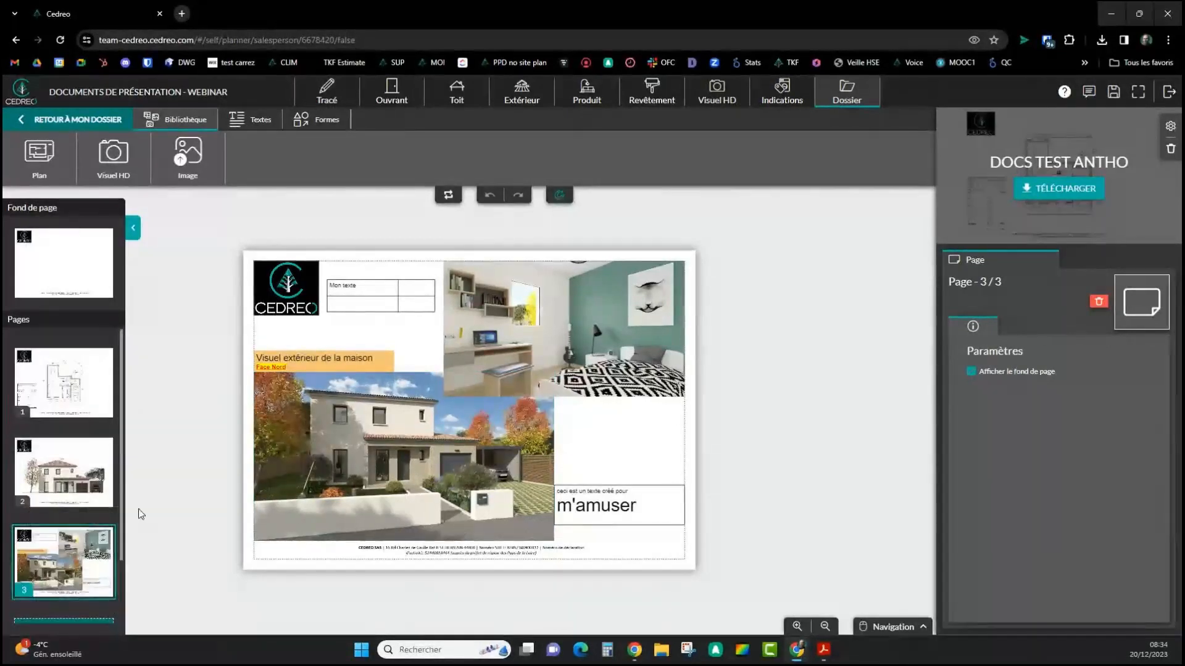
Generate the document as a PDF in Impression (maximum) quality and open the PDF
left_click(1075, 190)
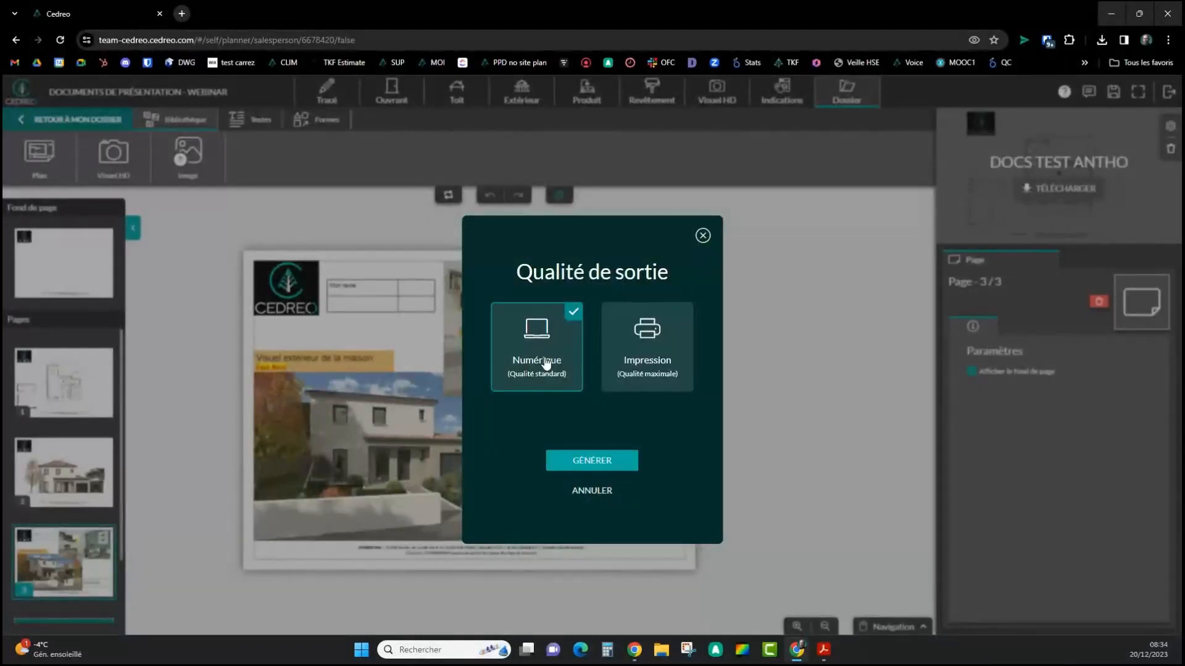
left_click(675, 373)
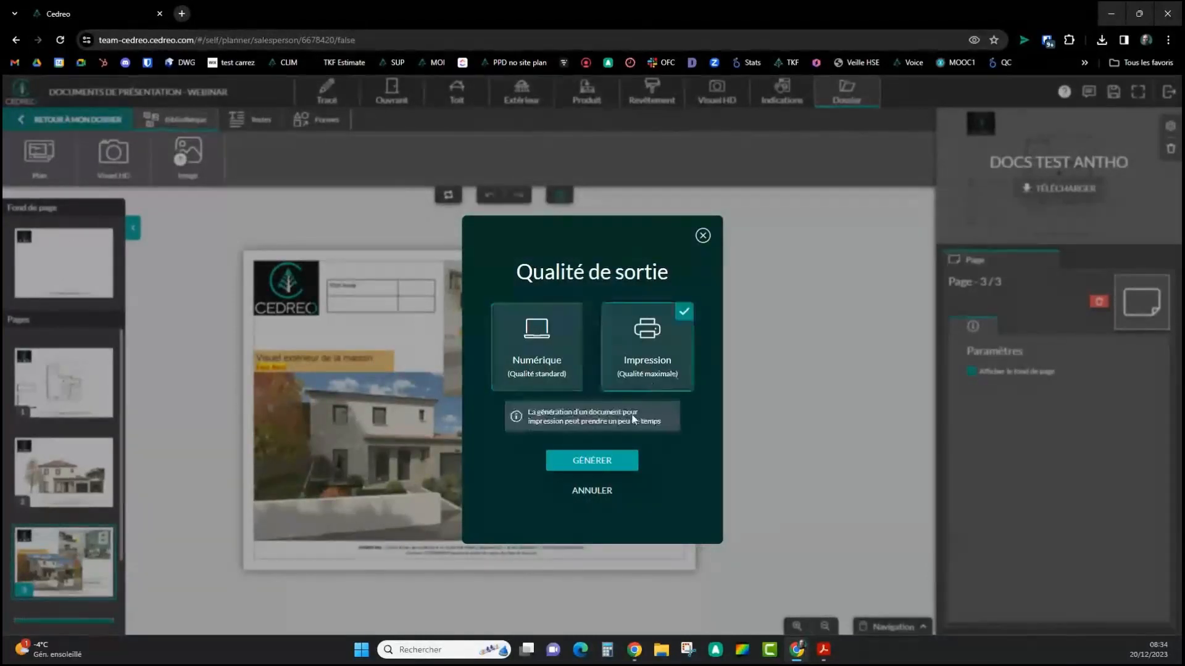
left_click(604, 463)
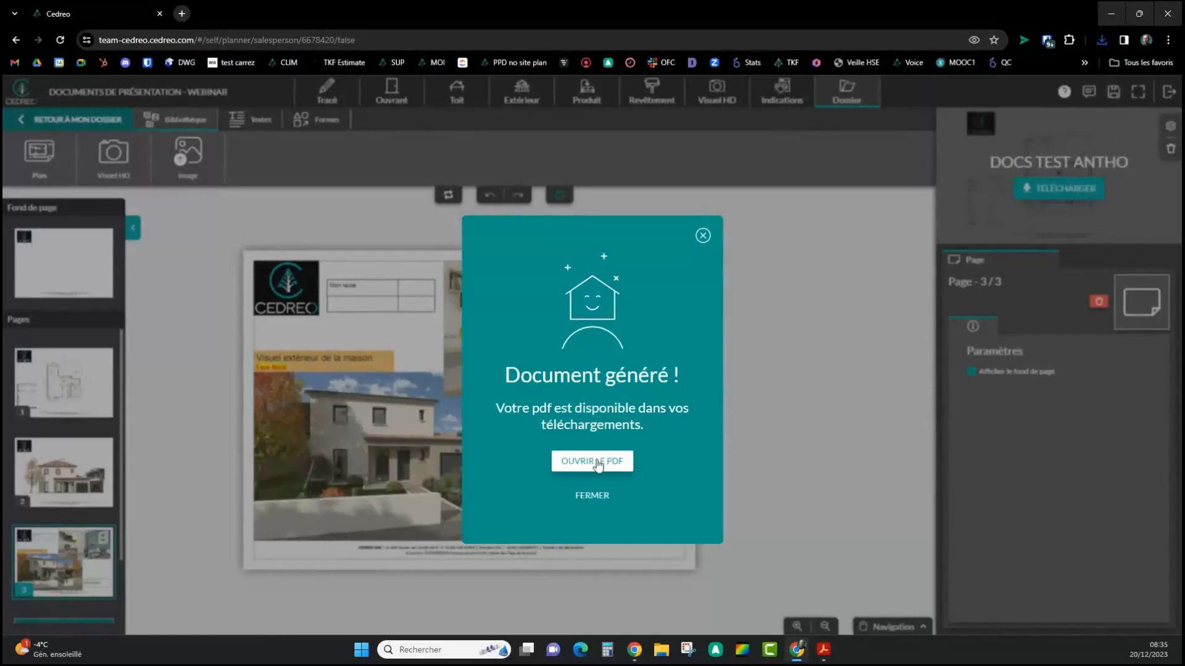
left_click(596, 462)
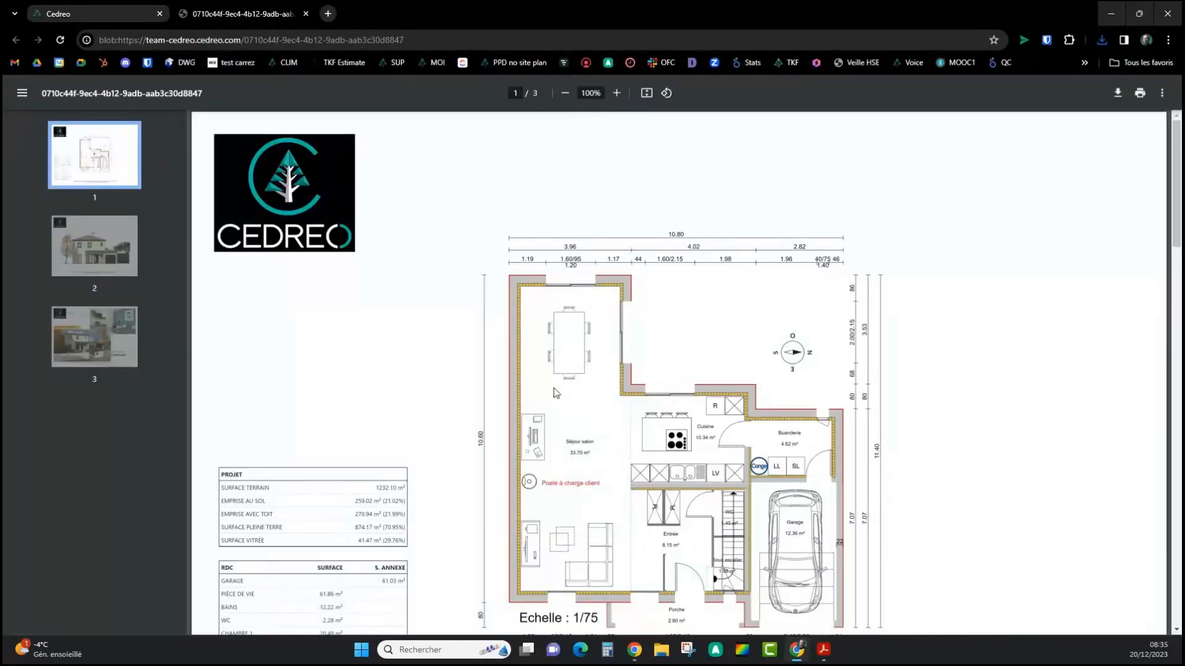
Review every page of the generated PDF, from the ground-floor plan to the renders, and return to page 1
scroll(556, 393, "down", 3)
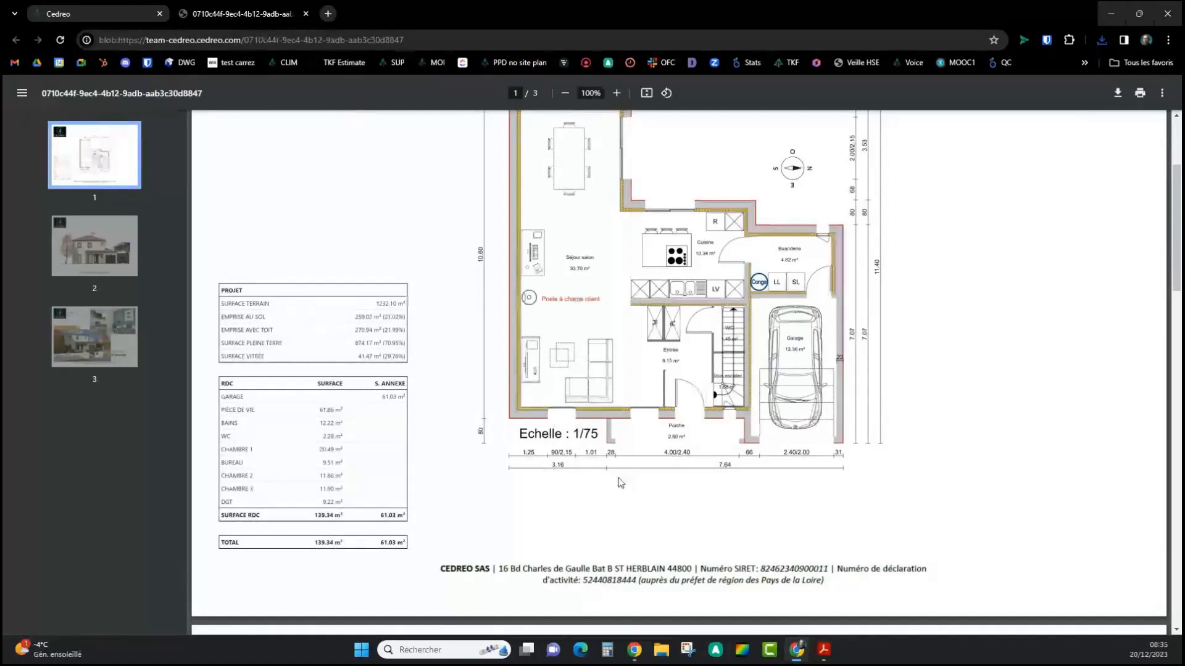
scroll(618, 492, "up", 2)
scroll(619, 492, "up", 1)
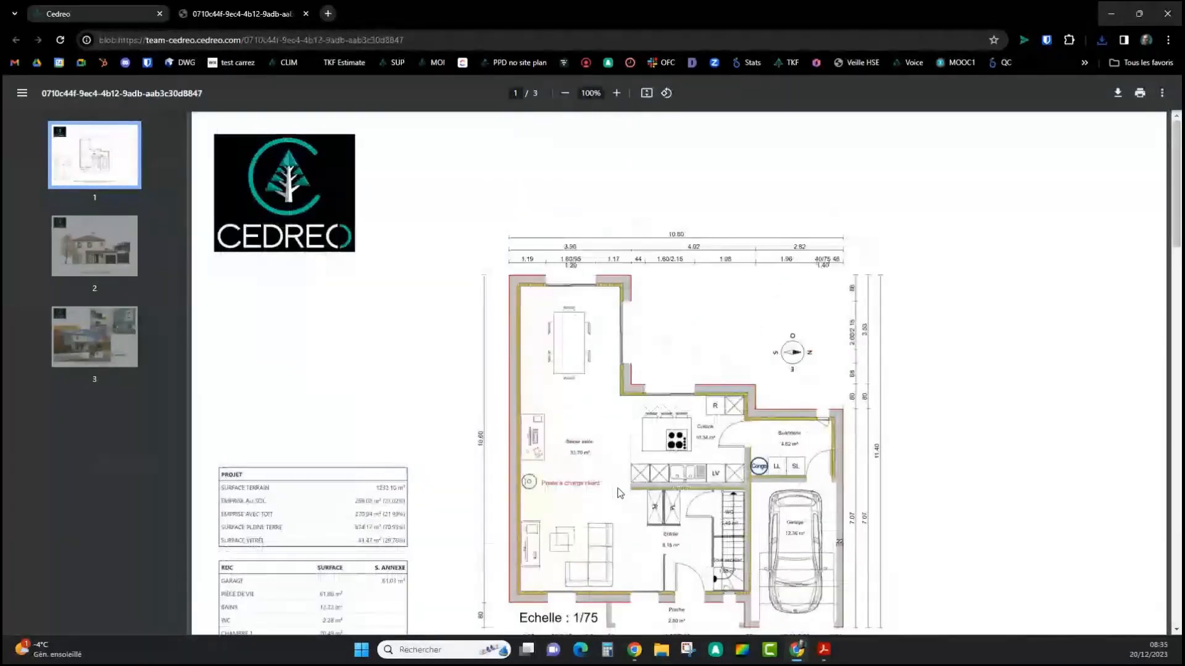
scroll(580, 413, "down", 3)
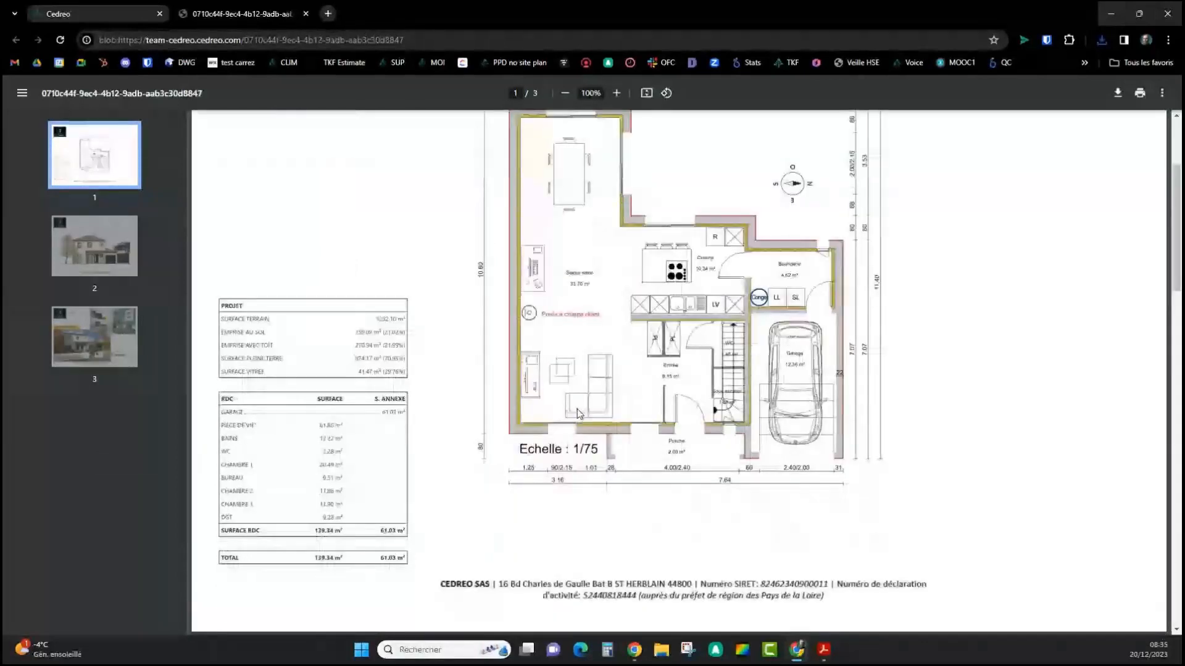
scroll(579, 413, "down", 7)
scroll(665, 333, "down", 1)
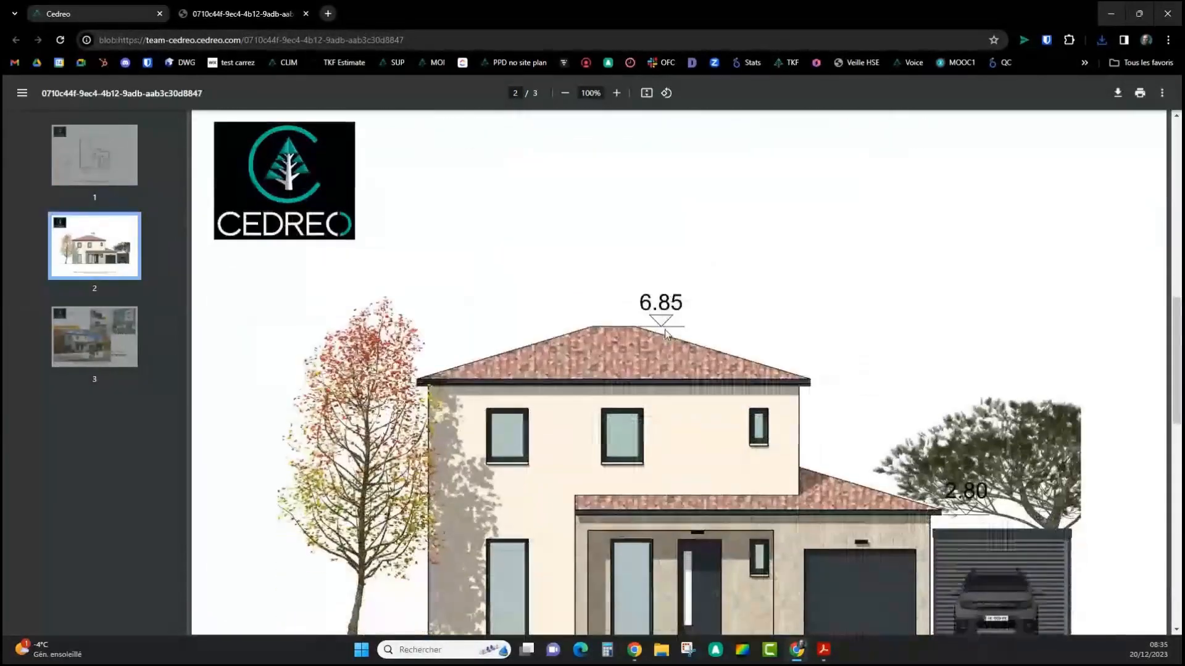
scroll(672, 325, "down", 1)
scroll(712, 358, "down", 6)
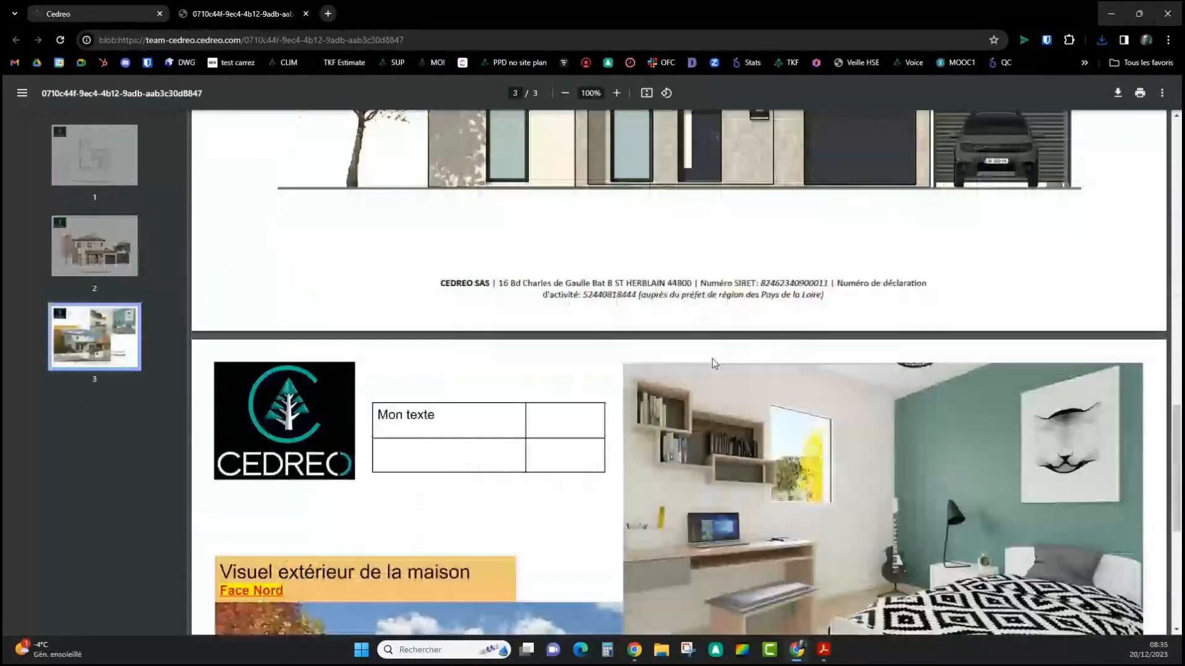
scroll(712, 358, "down", 3)
scroll(710, 354, "down", 2)
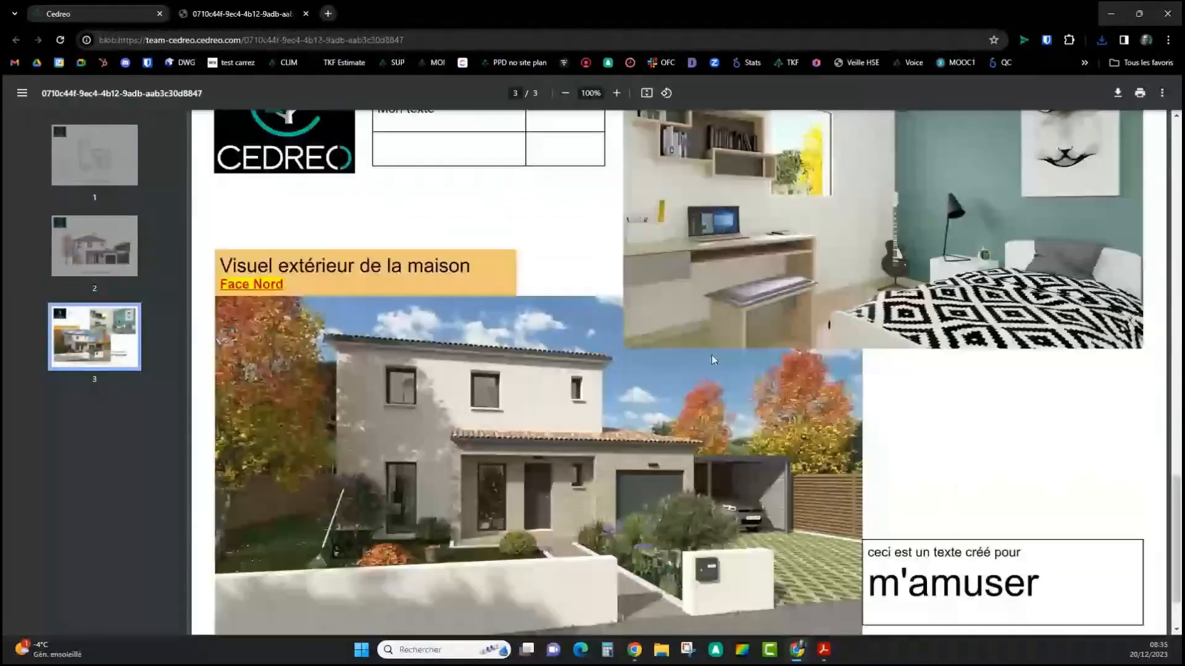
scroll(764, 359, "down", 1)
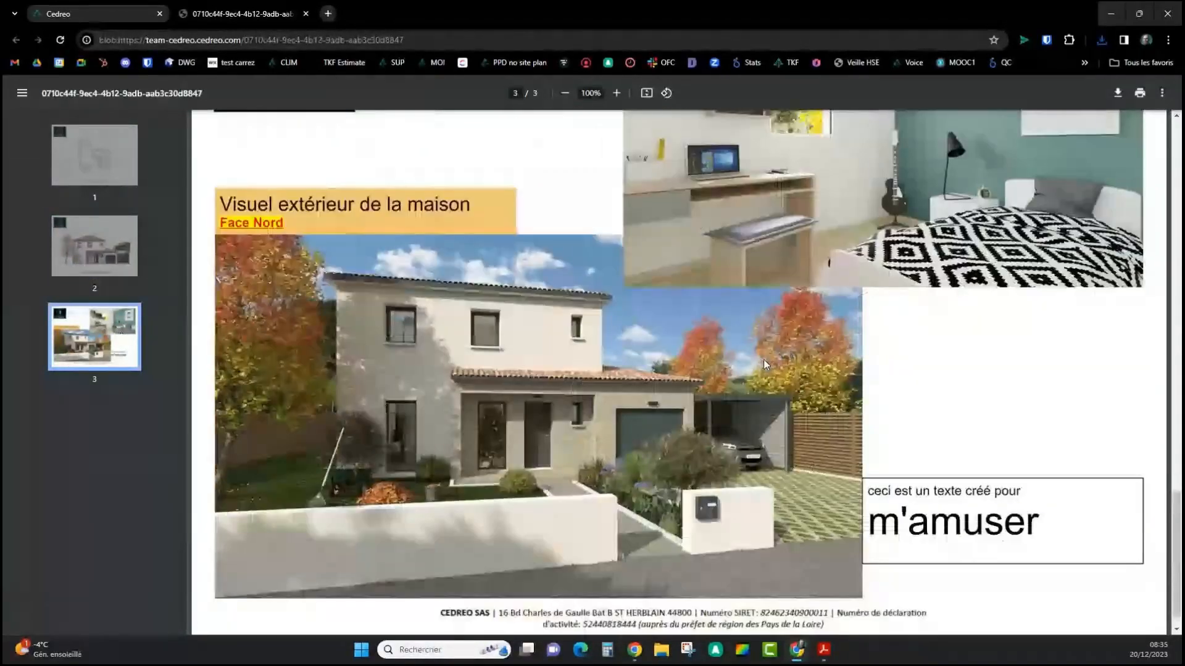
scroll(764, 364, "down", 1)
scroll(762, 360, "up", 15)
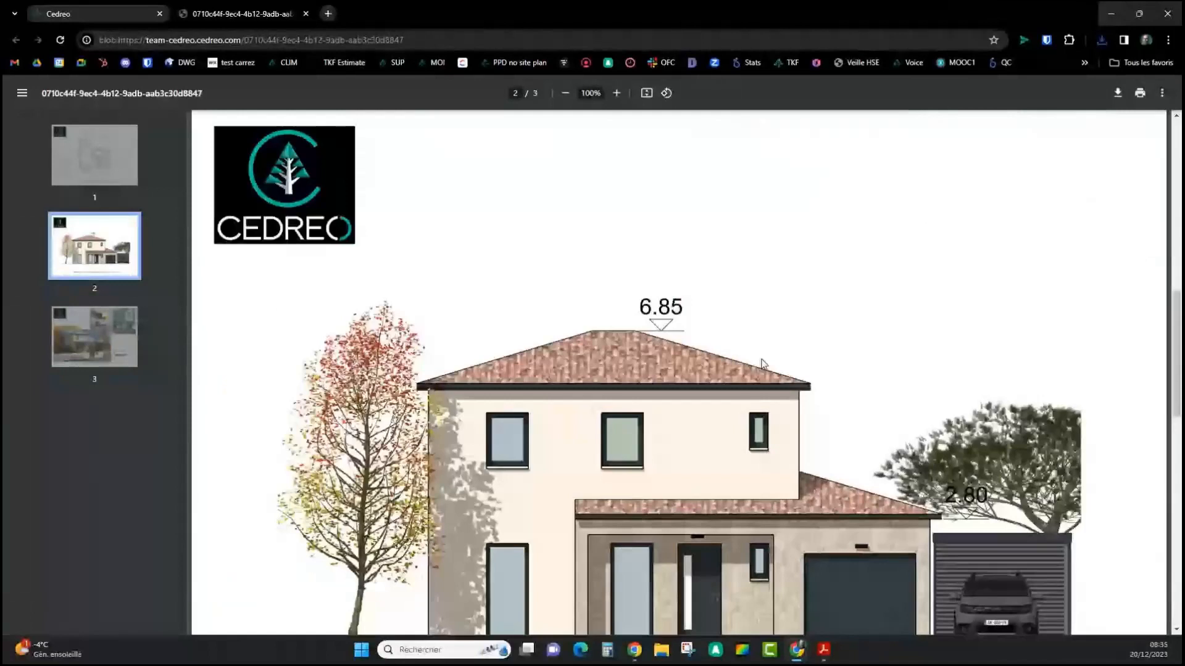
scroll(762, 364, "up", 10)
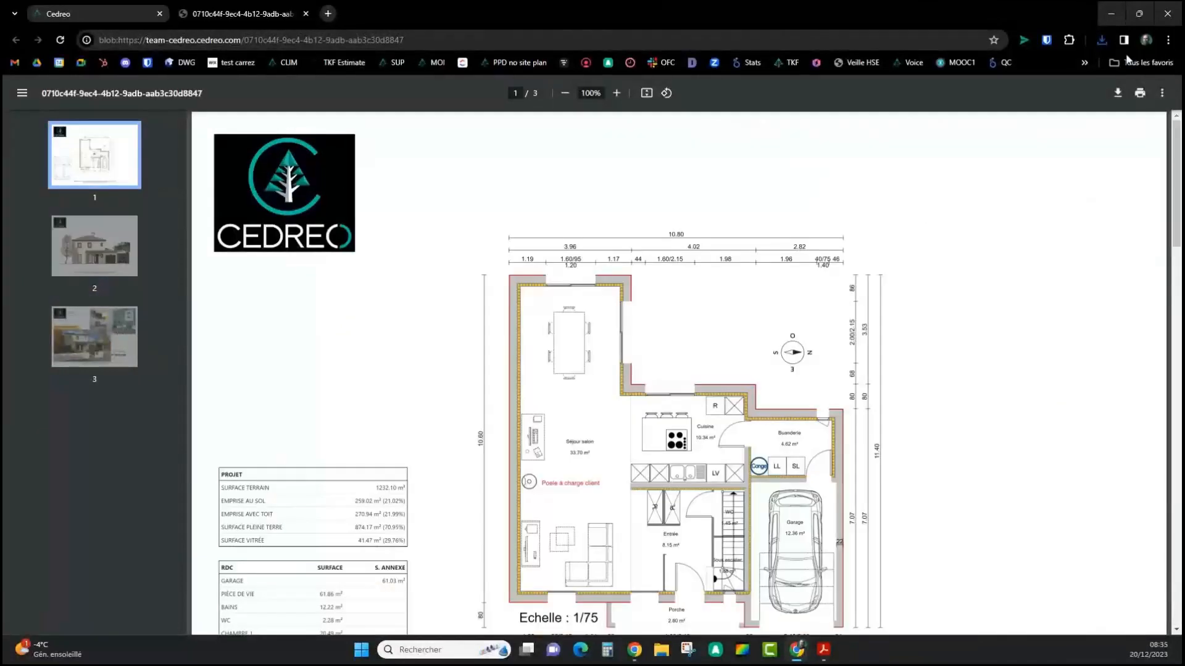
Try out the PDF's print settings with the paper size set to A3, and close them without printing
left_click(1140, 97)
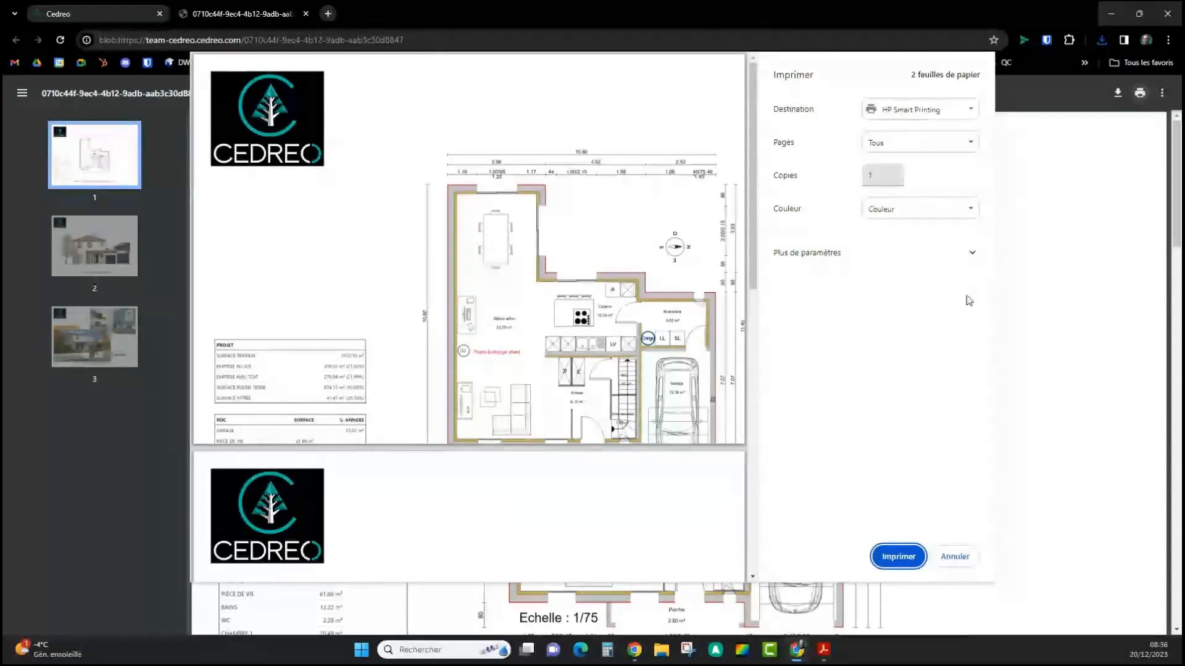
left_click(975, 255)
left_click(919, 297)
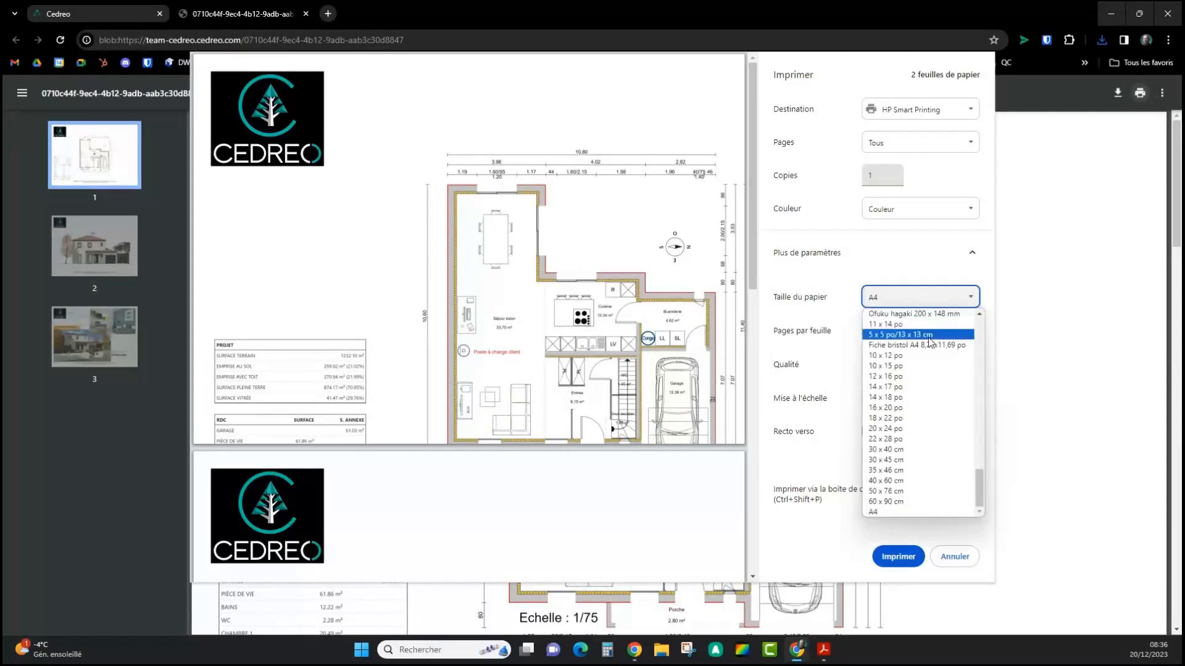
scroll(935, 472, "up", 5)
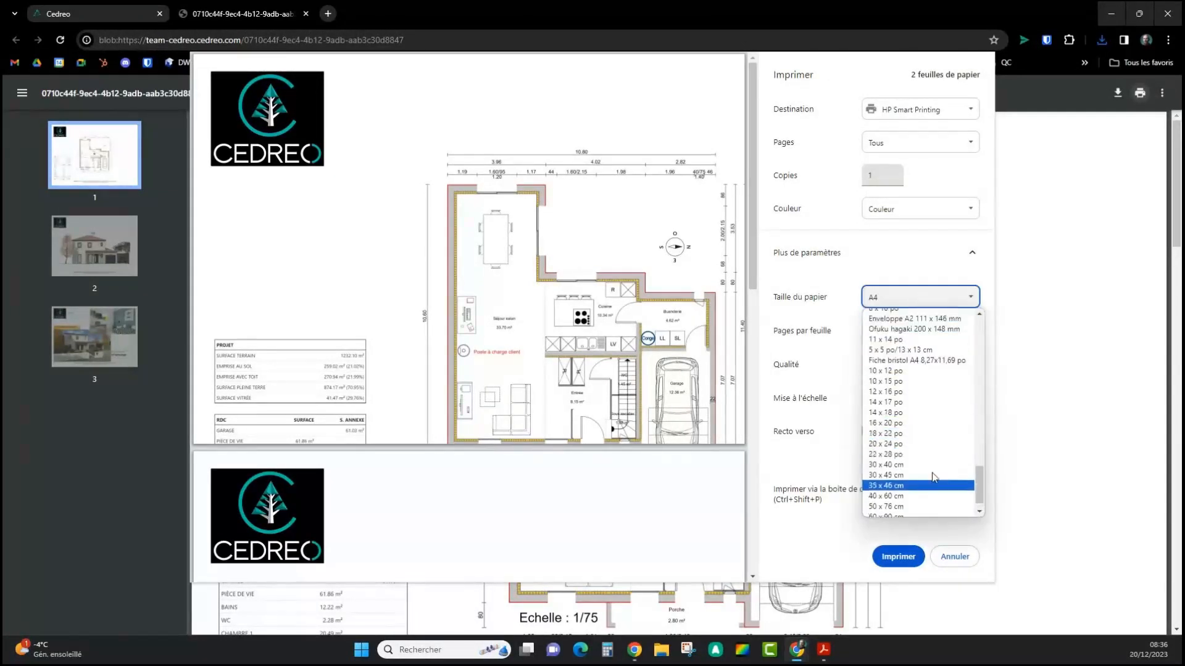
scroll(932, 473, "up", 5)
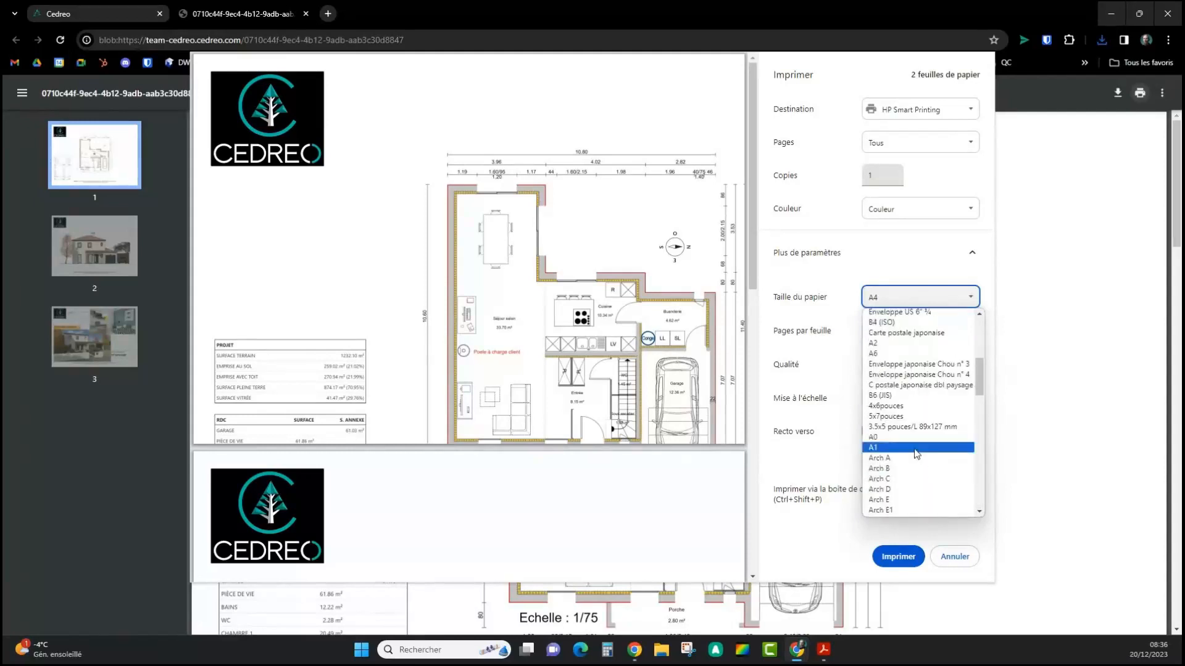
scroll(917, 454, "up", 5)
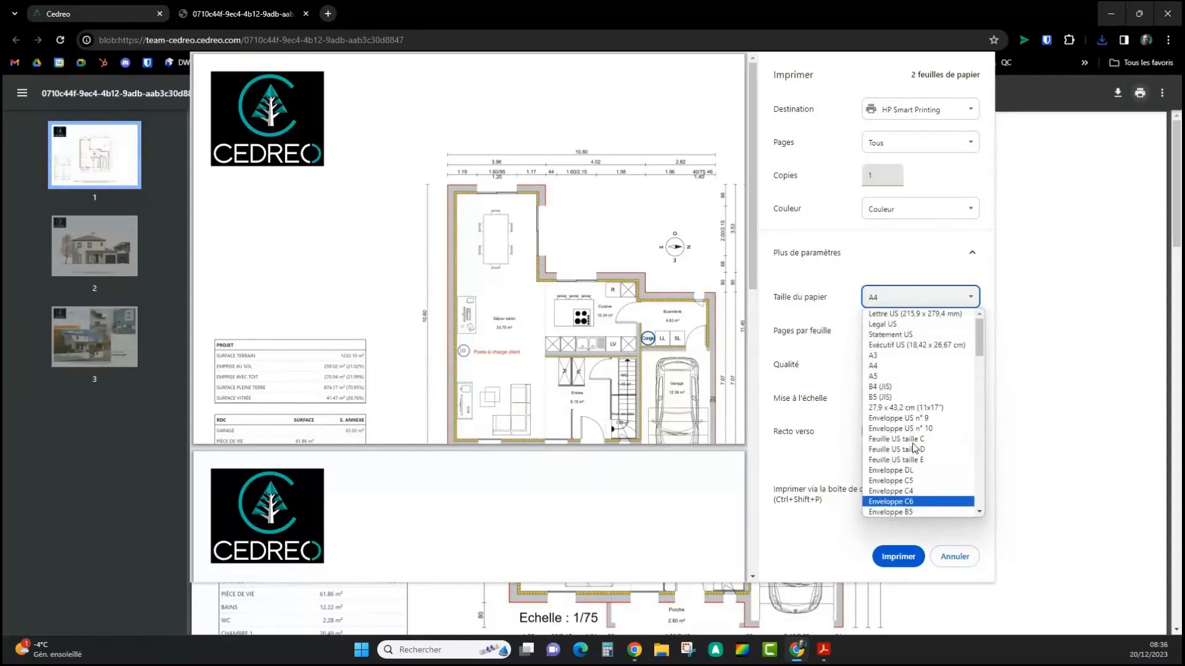
left_click(902, 358)
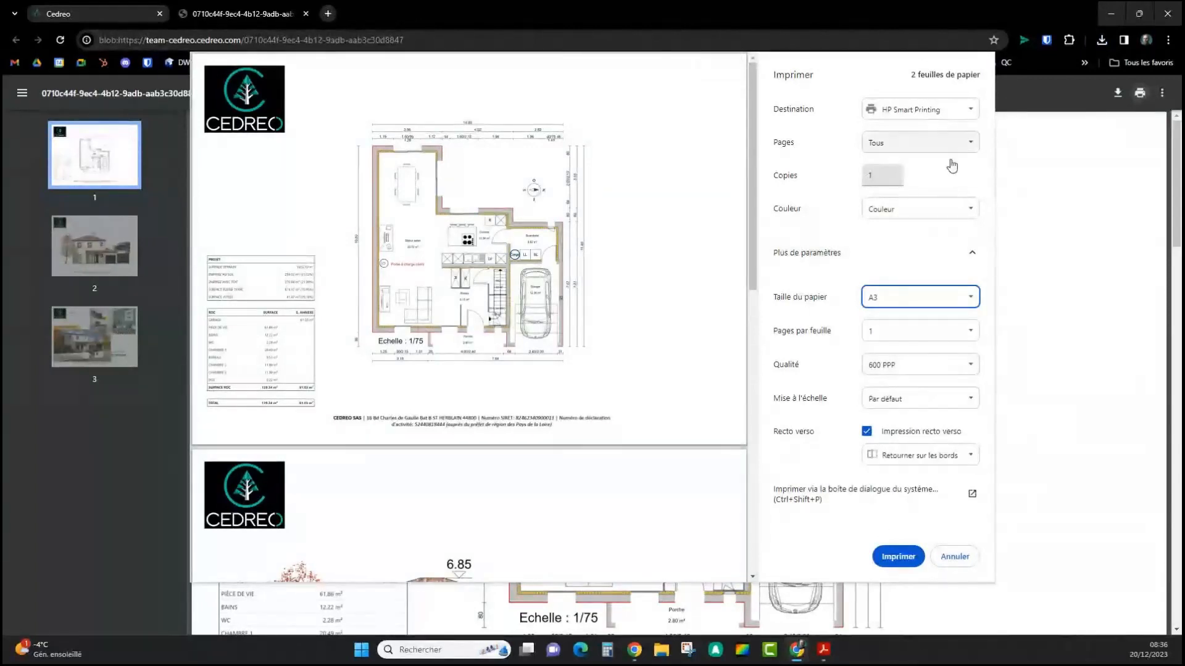
left_click(955, 558)
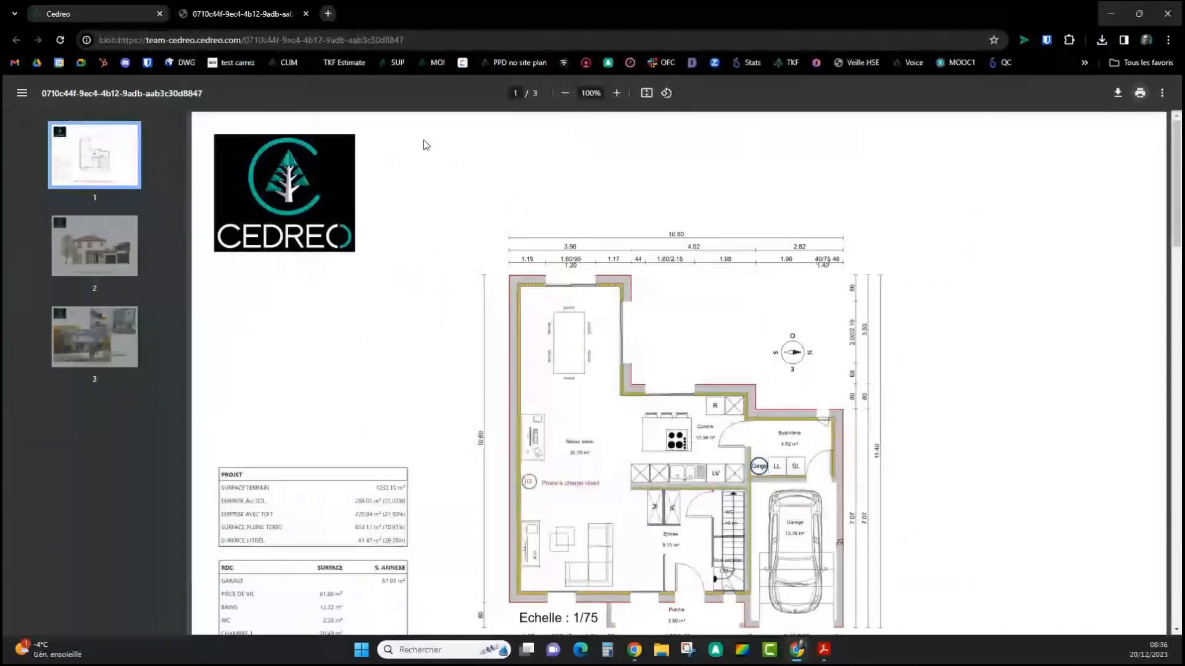
Close the PDF and draw a rectangle about 11.5 × 5 cm in the upper-right corner of the page background
left_click(306, 13)
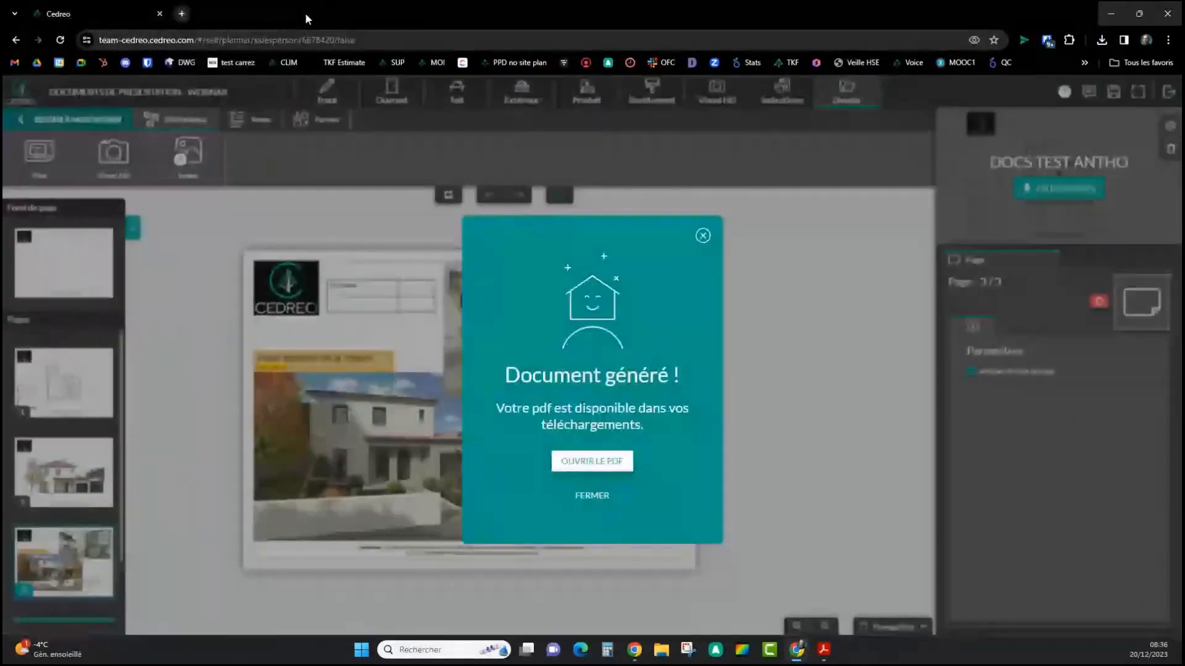
left_click(703, 237)
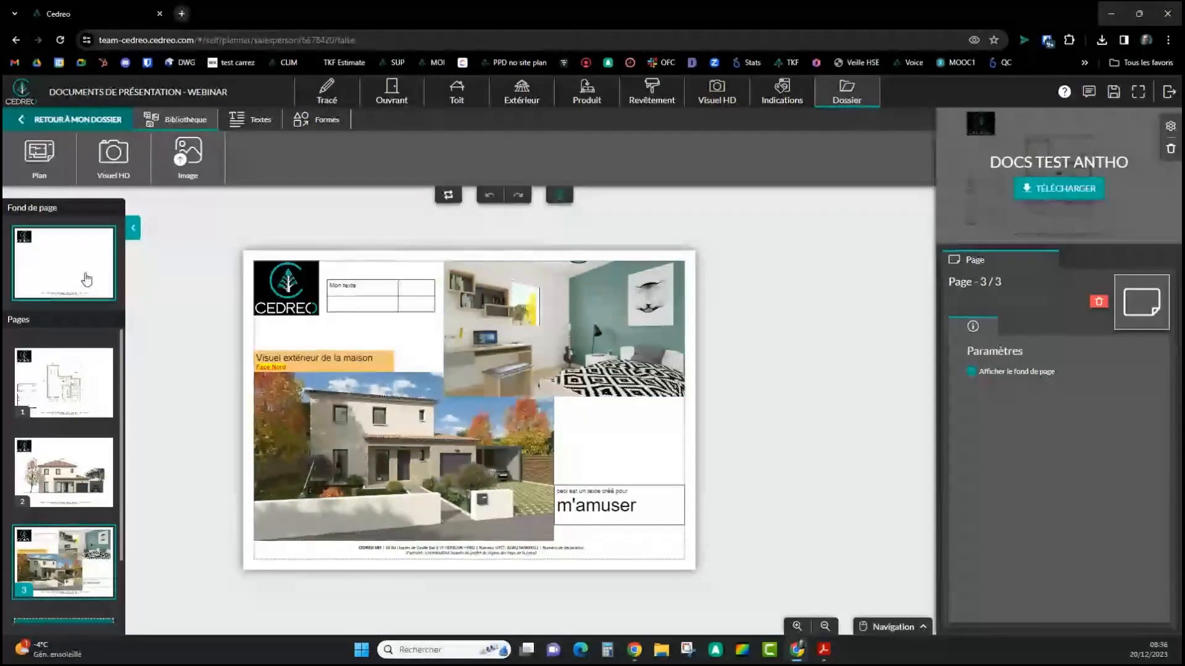
left_click(85, 279)
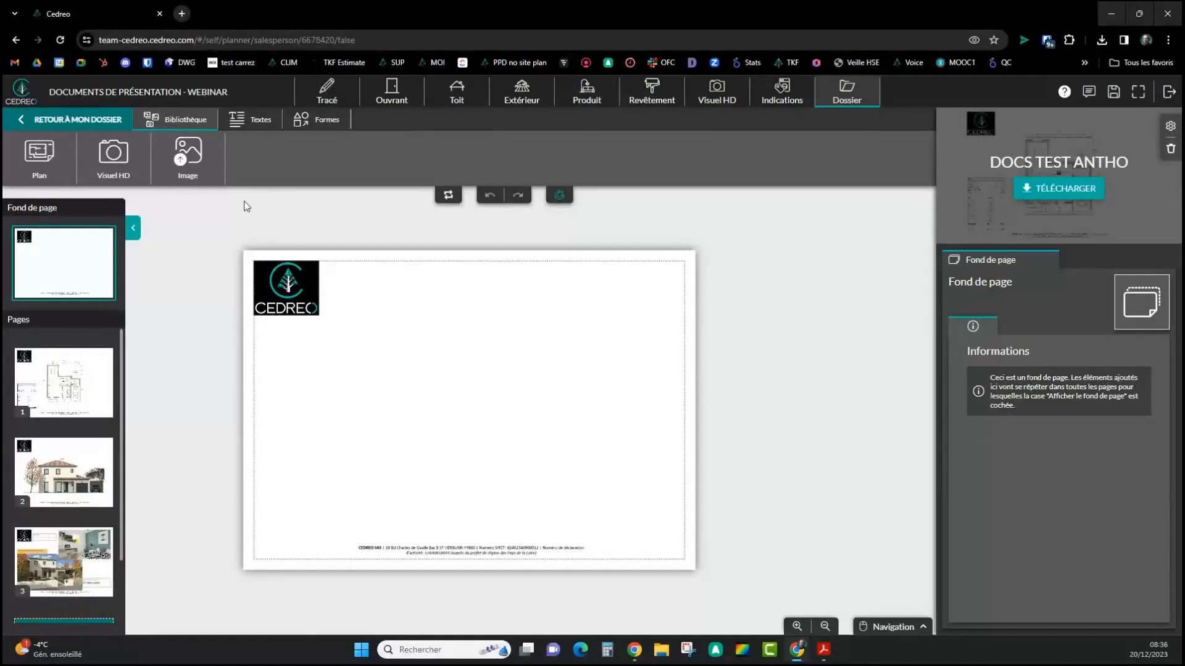
left_click(314, 120)
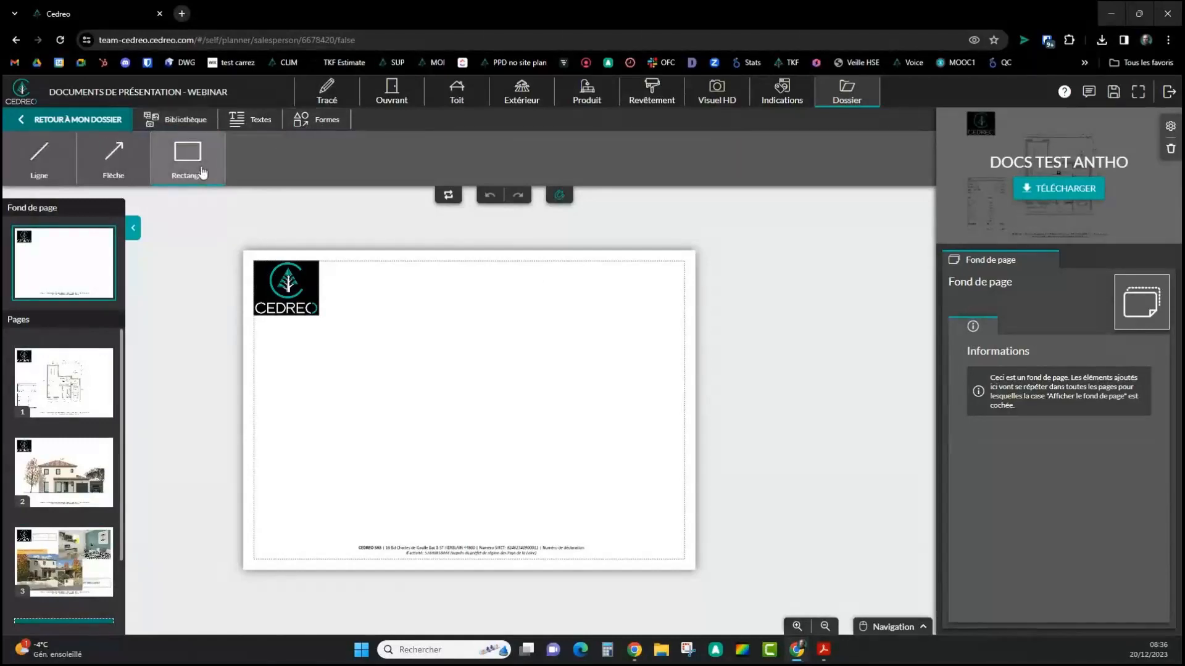
left_click(188, 161)
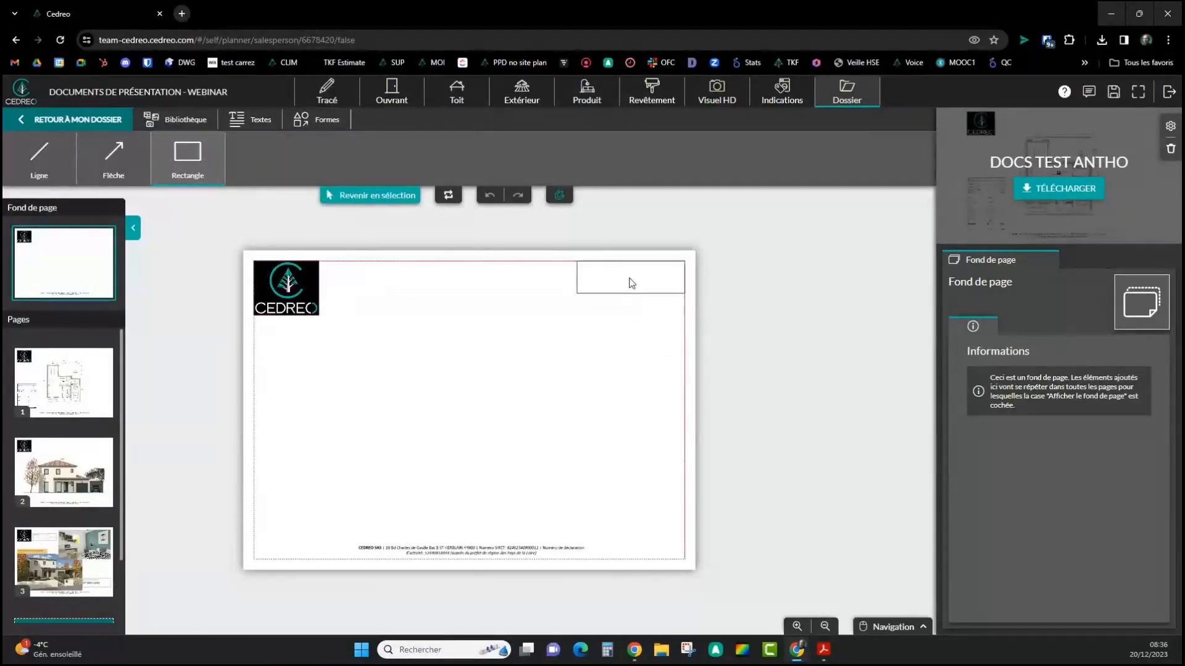
left_click(631, 283)
left_click_drag(577, 293, 563, 308)
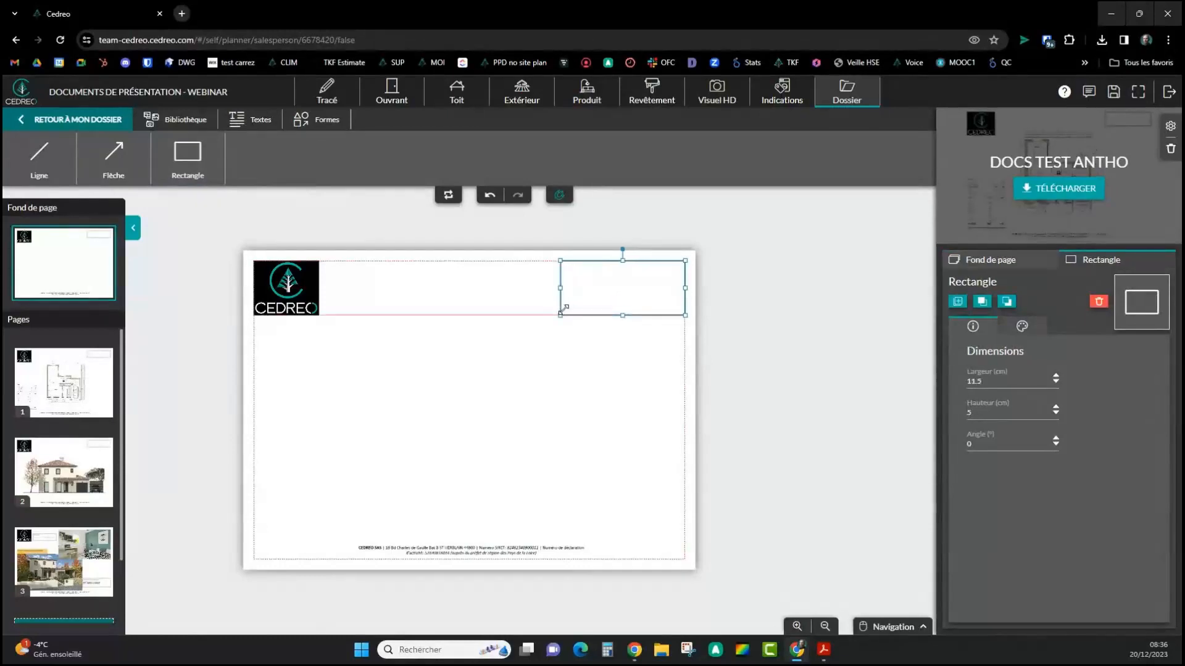
Draw a horizontal line across the middle of the background's rectangle to split it into two rows
left_click(39, 159)
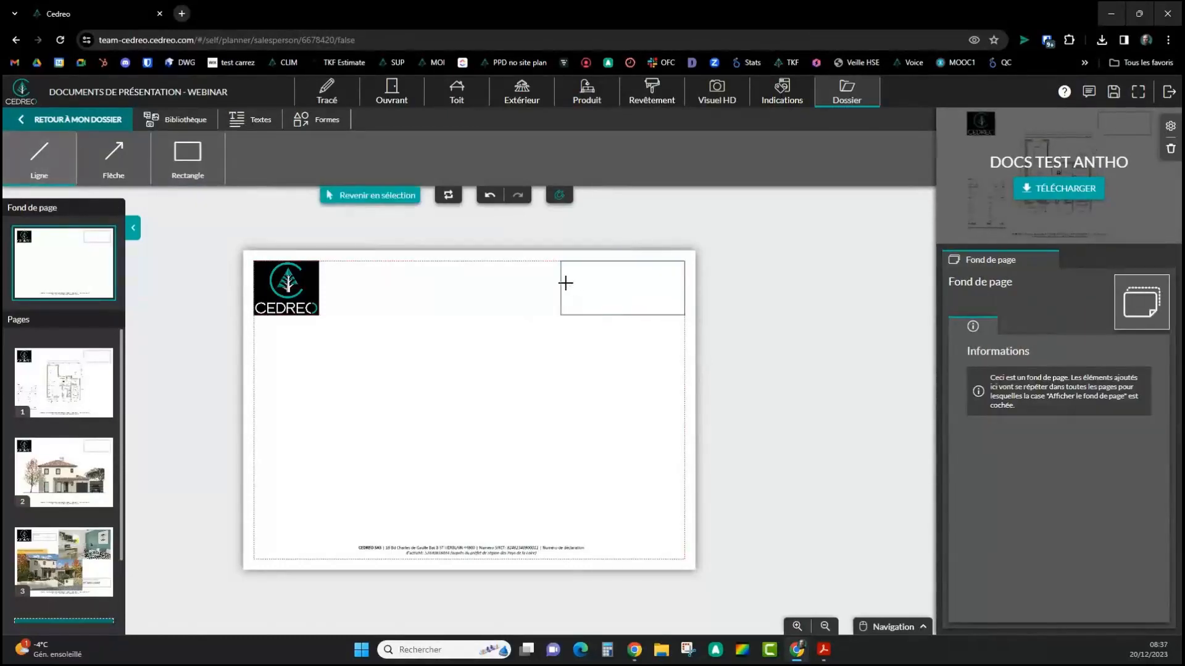
left_click_drag(560, 285, 687, 285)
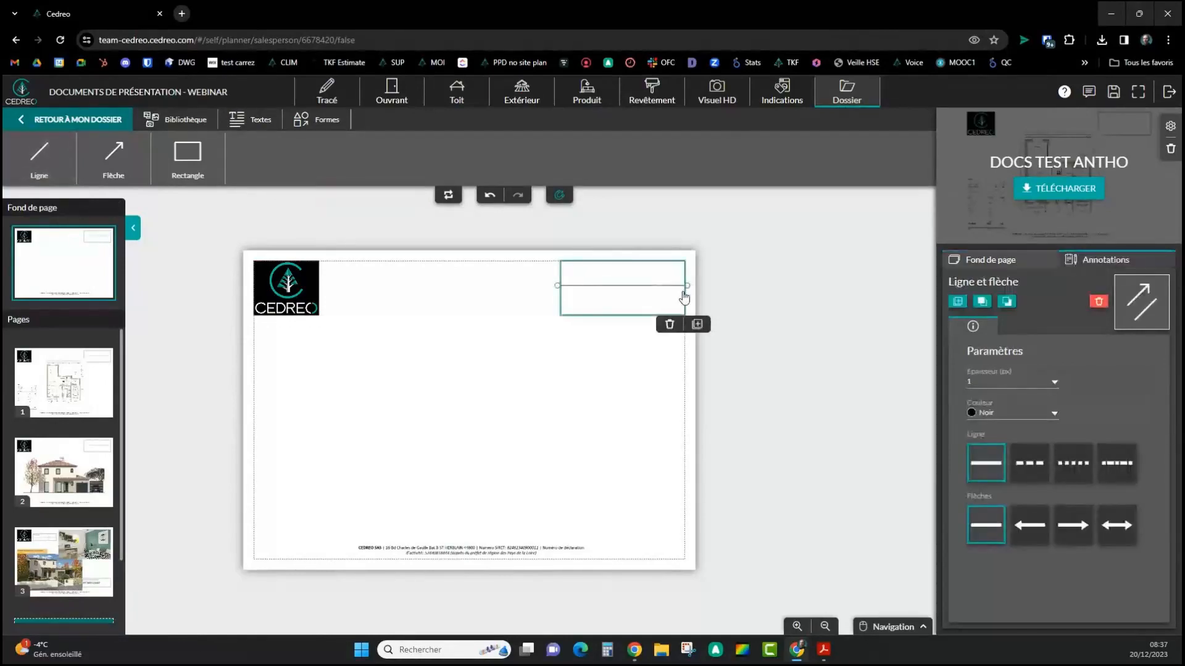
left_click(695, 296)
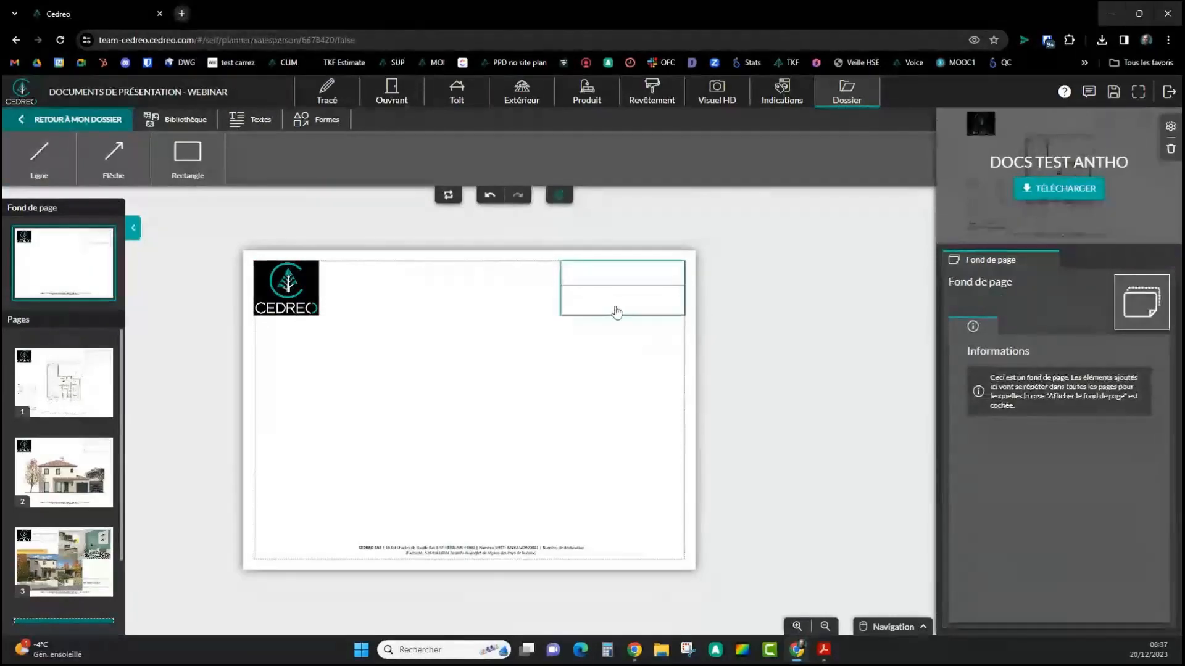
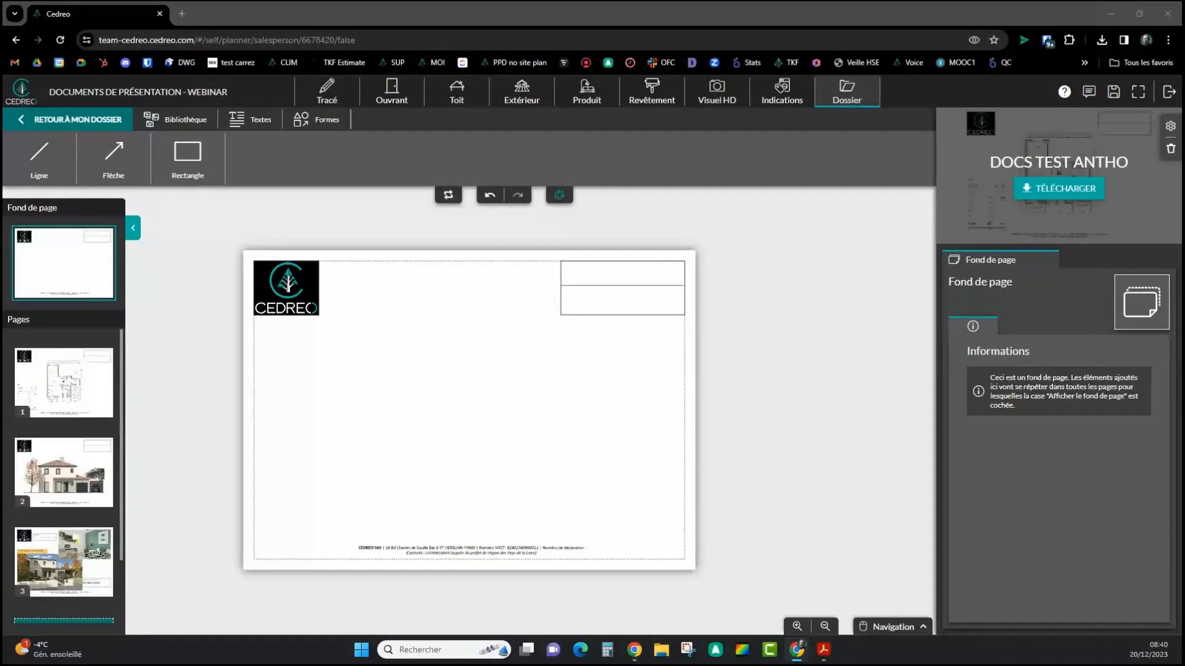
Check how the background's two-row rectangle appears on page 1 beside the ground-floor plan
left_click(582, 302)
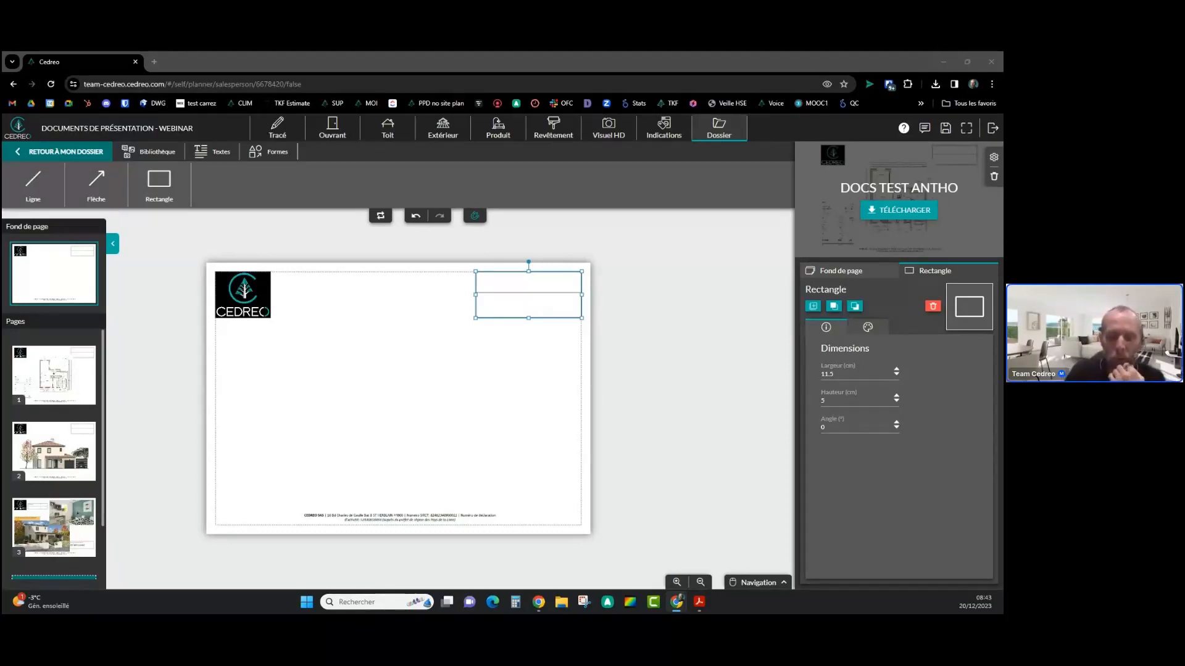
left_click(83, 380)
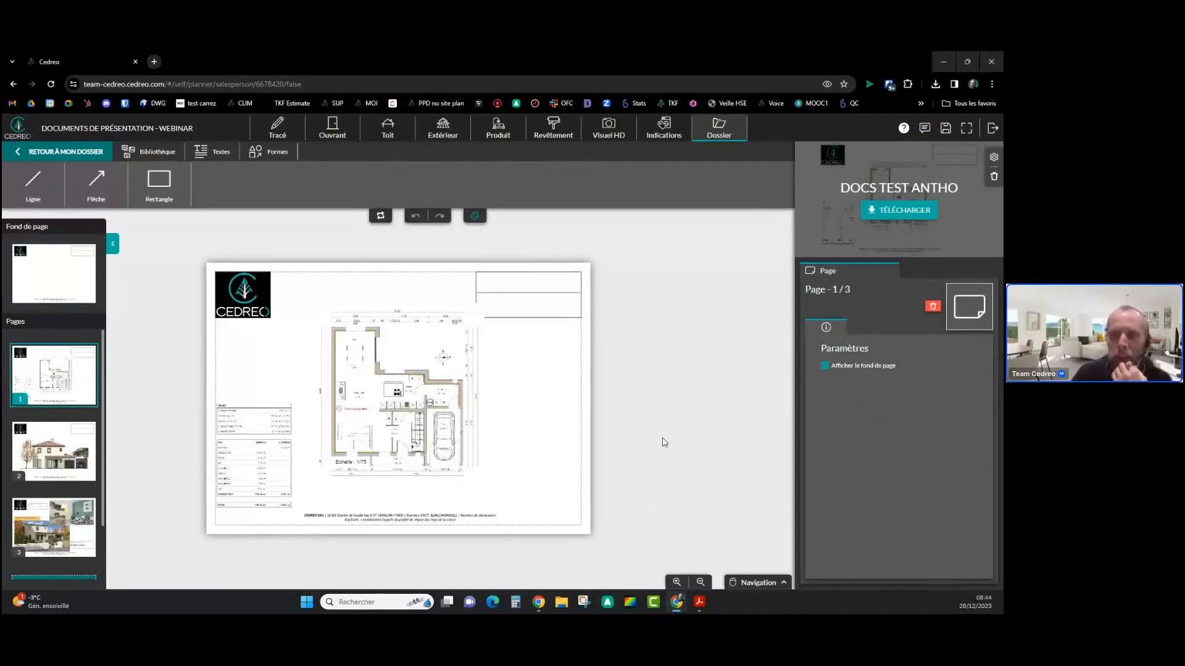
left_click(431, 444)
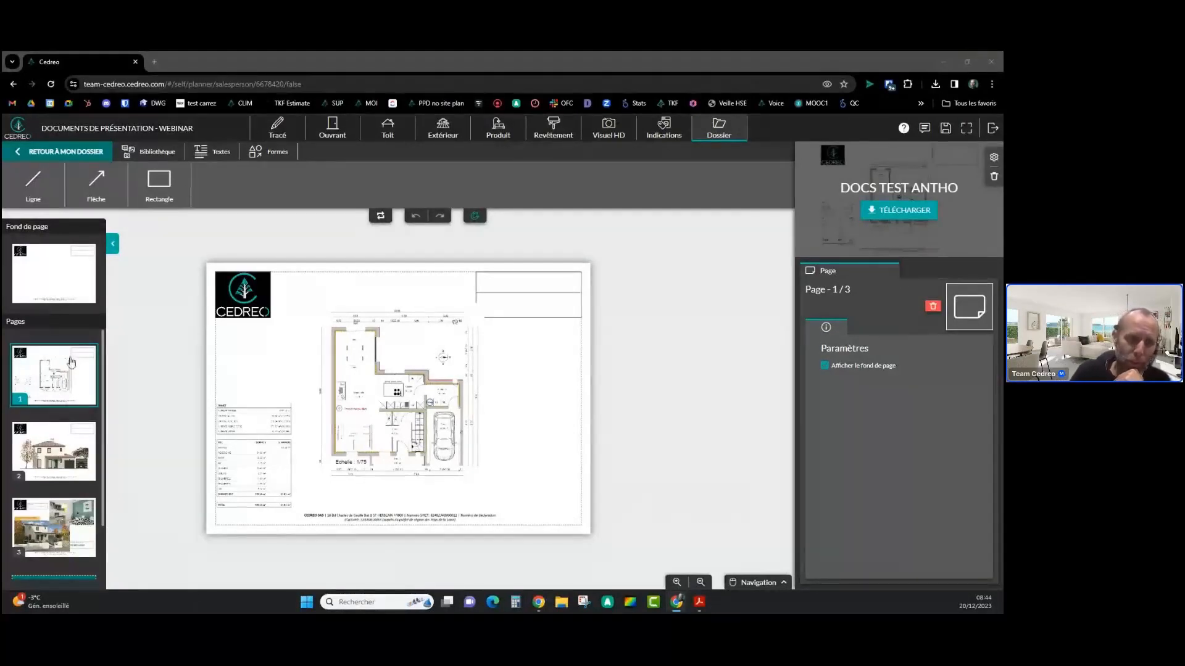
left_click(72, 282)
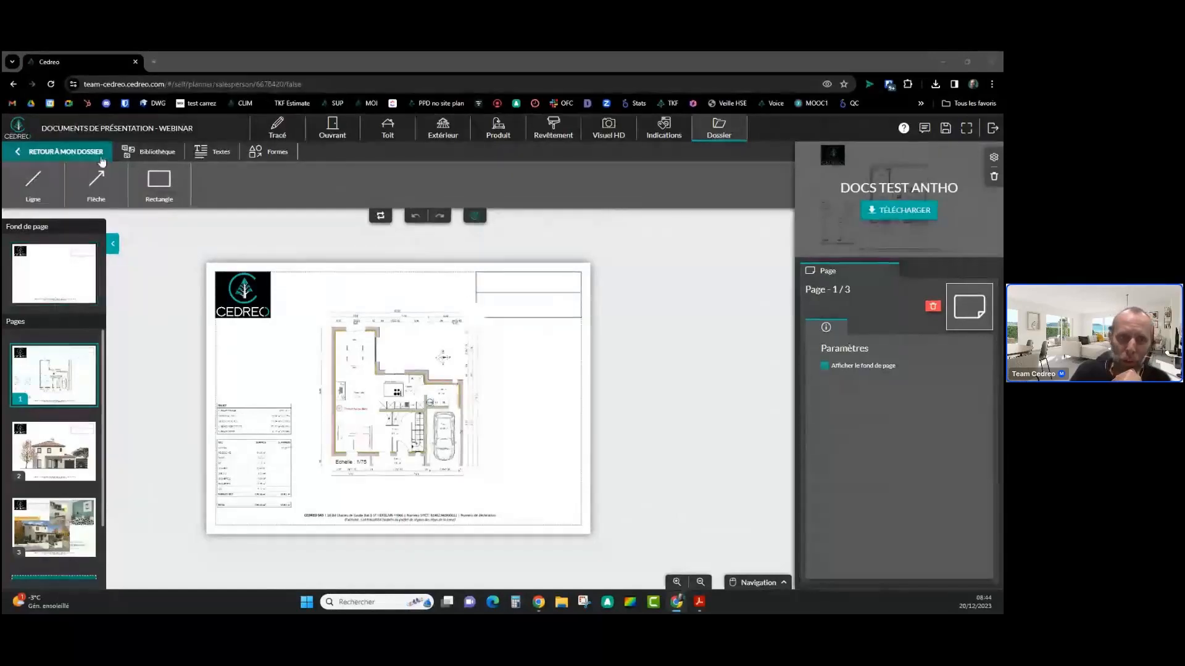
Create a new landscape A3 document with all four margins set to 0 cm
left_click(102, 158)
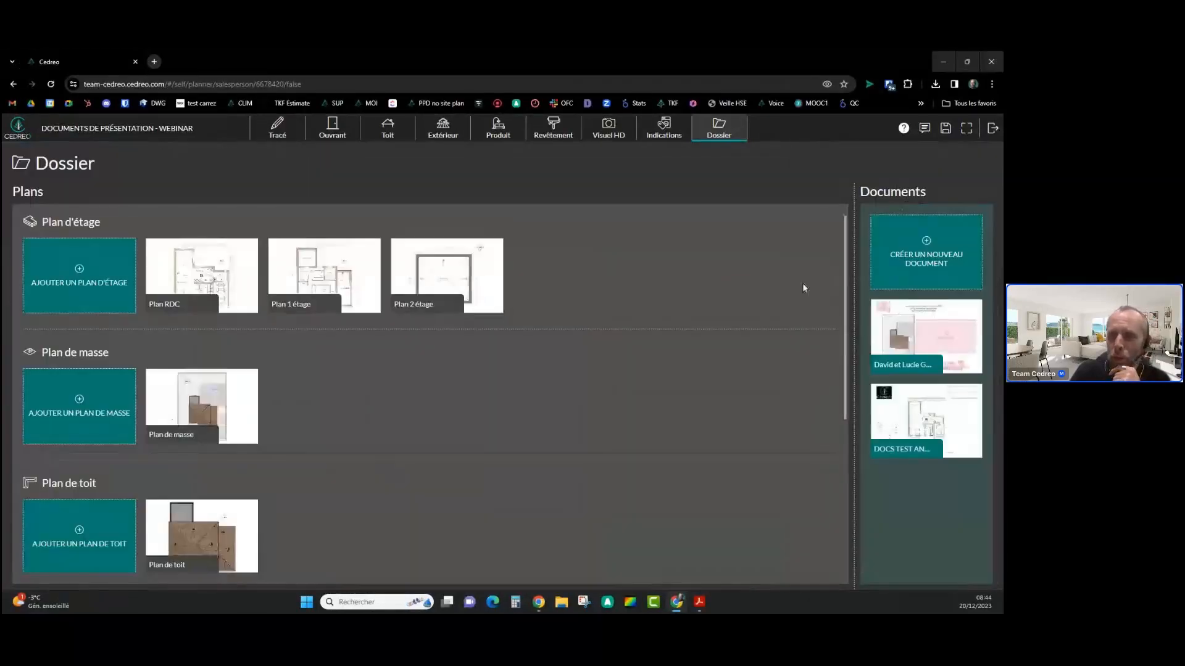
left_click(943, 279)
left_click(887, 351)
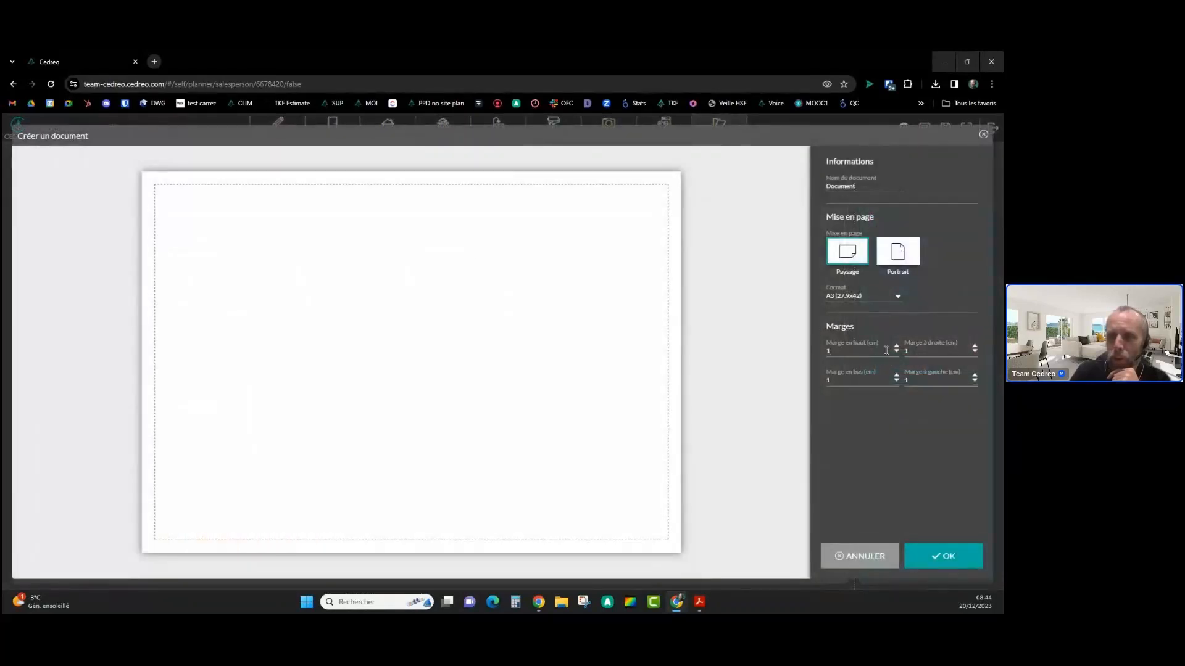
type("0")
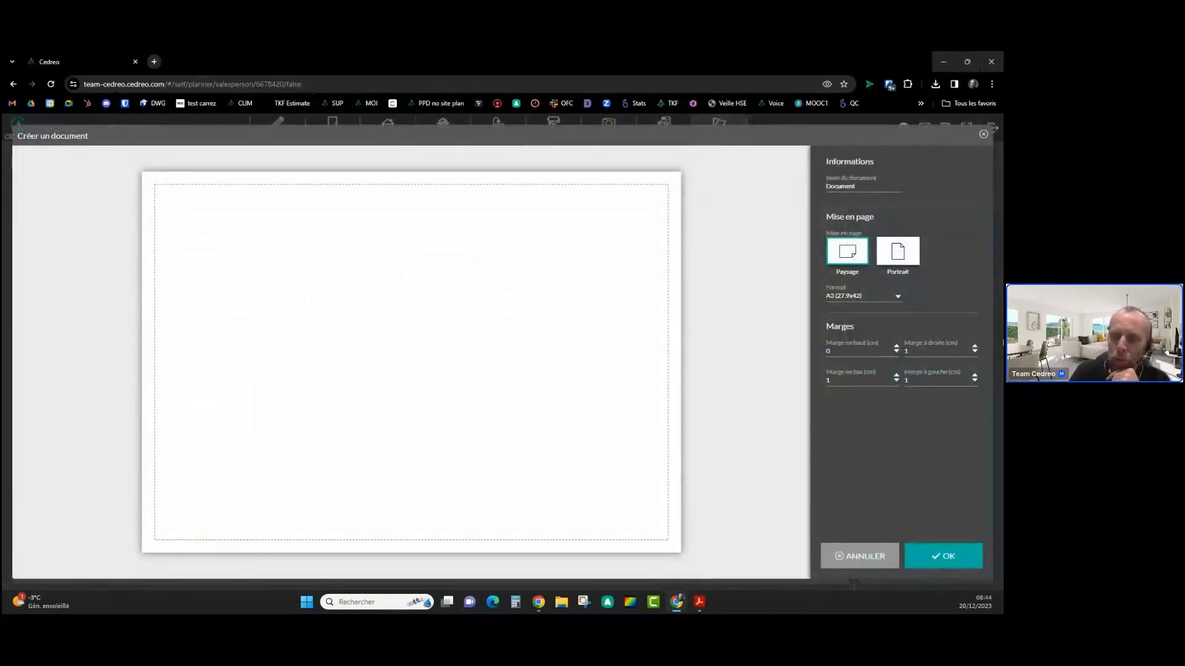
left_click(939, 349)
type("0")
left_click(863, 381)
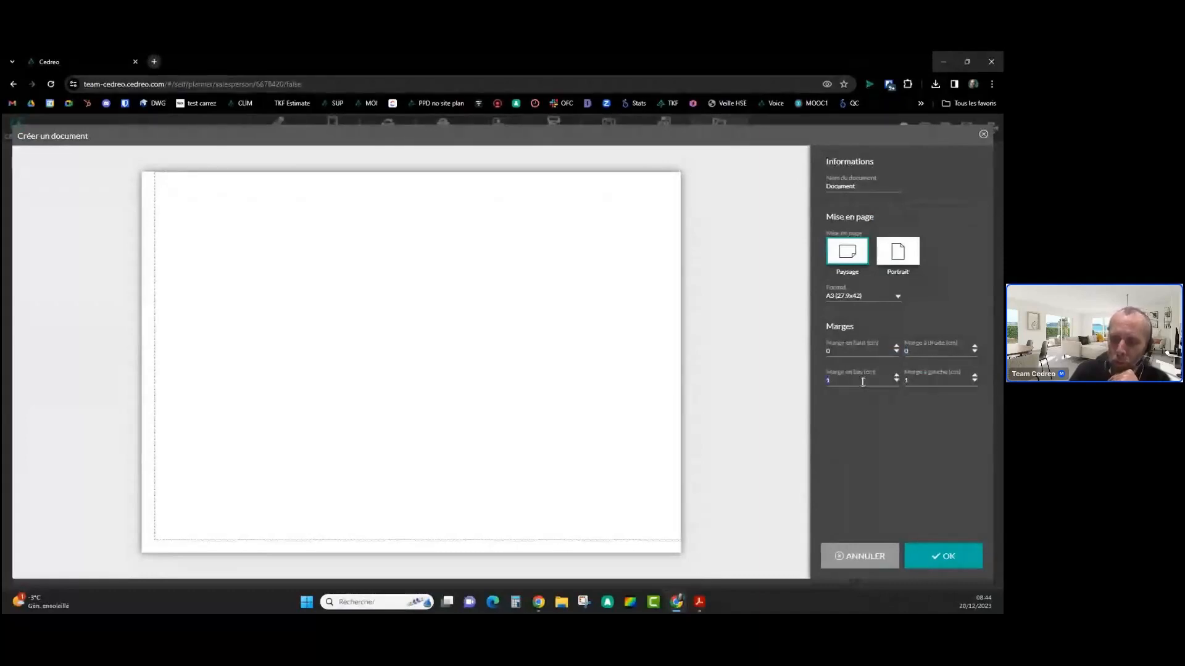
left_click(961, 382)
type("0")
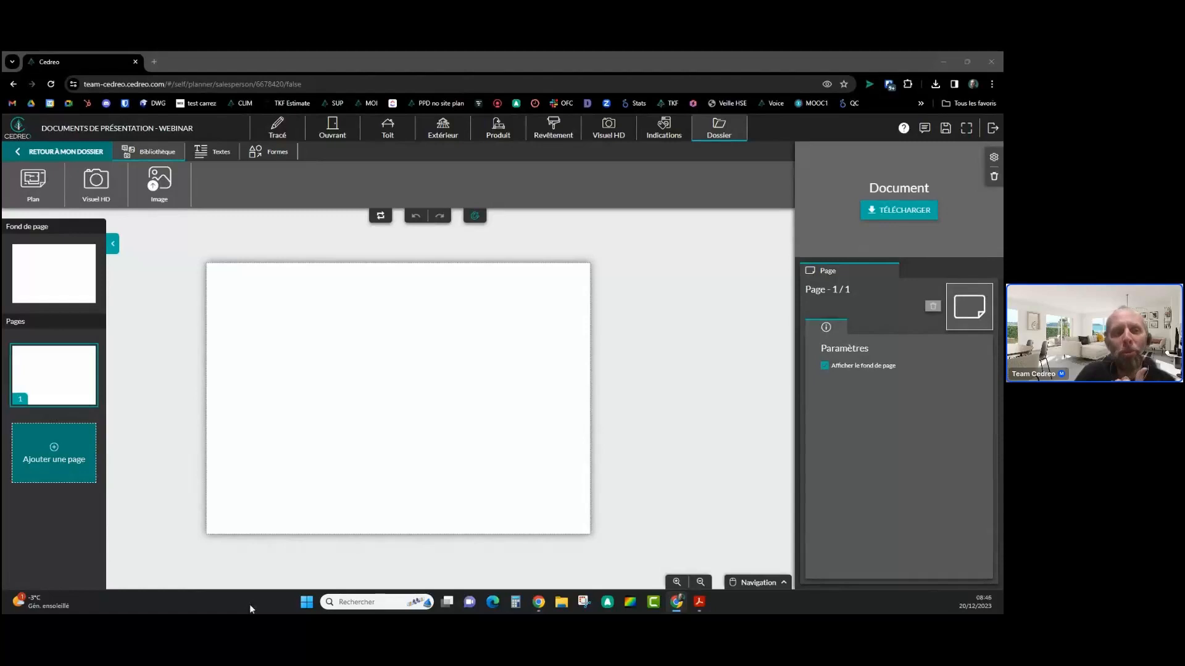
Return to the project dossier, look through its plans and reopen the three-page test document
left_click(224, 157)
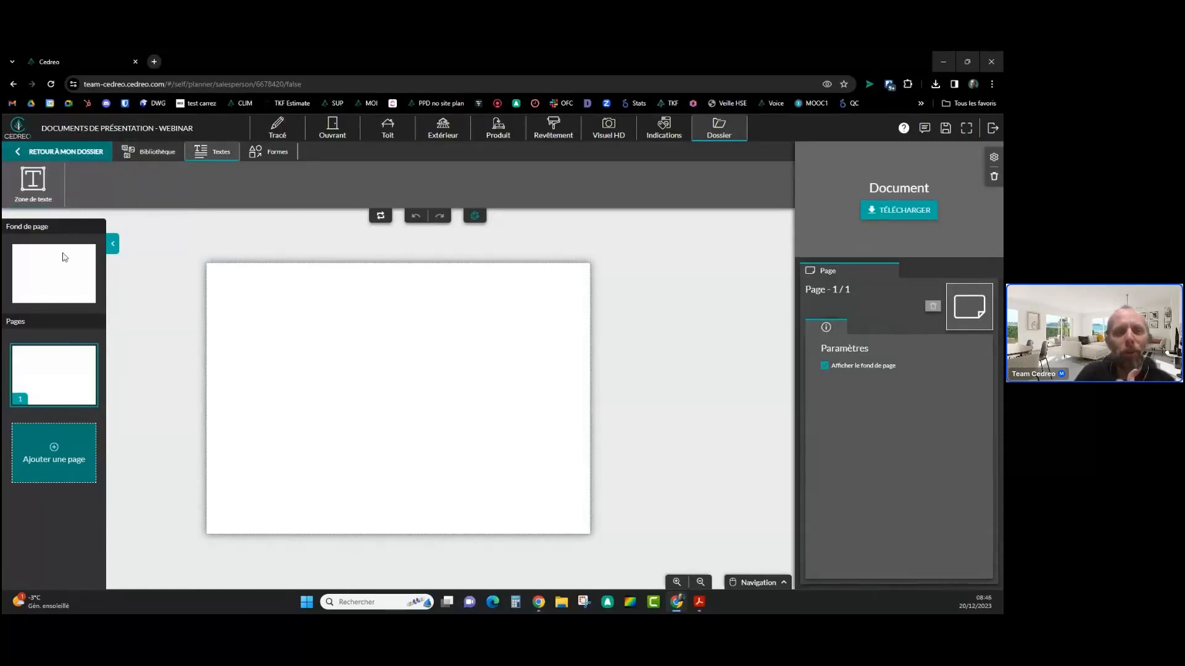
left_click(83, 153)
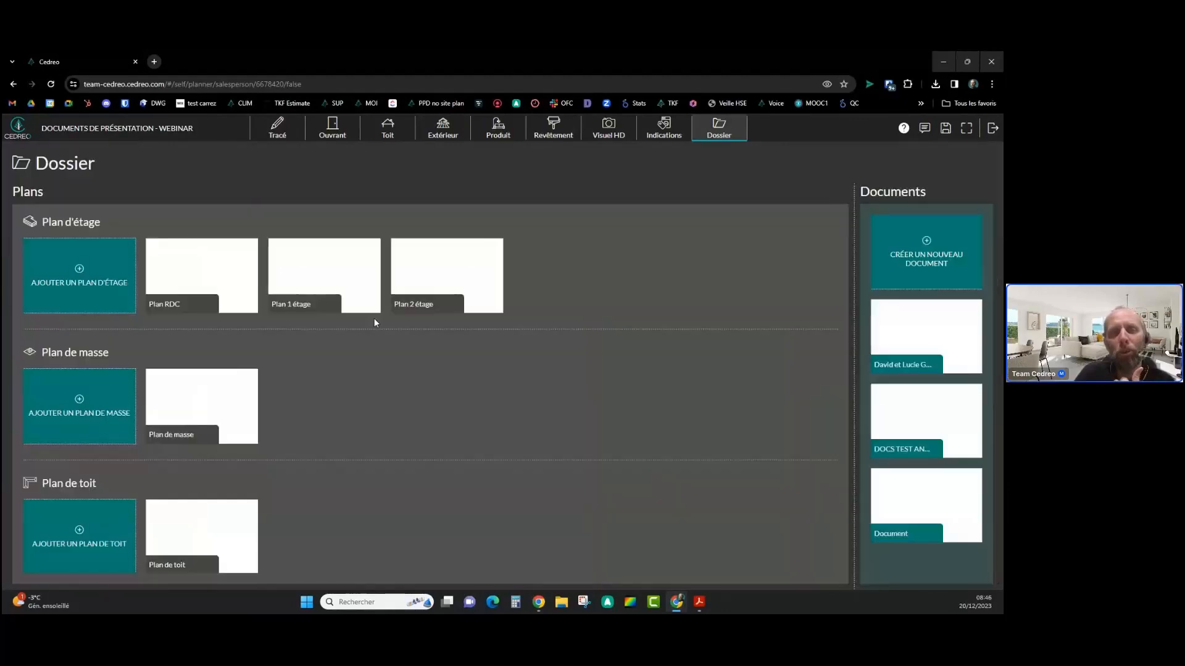
scroll(471, 481, "down", 4)
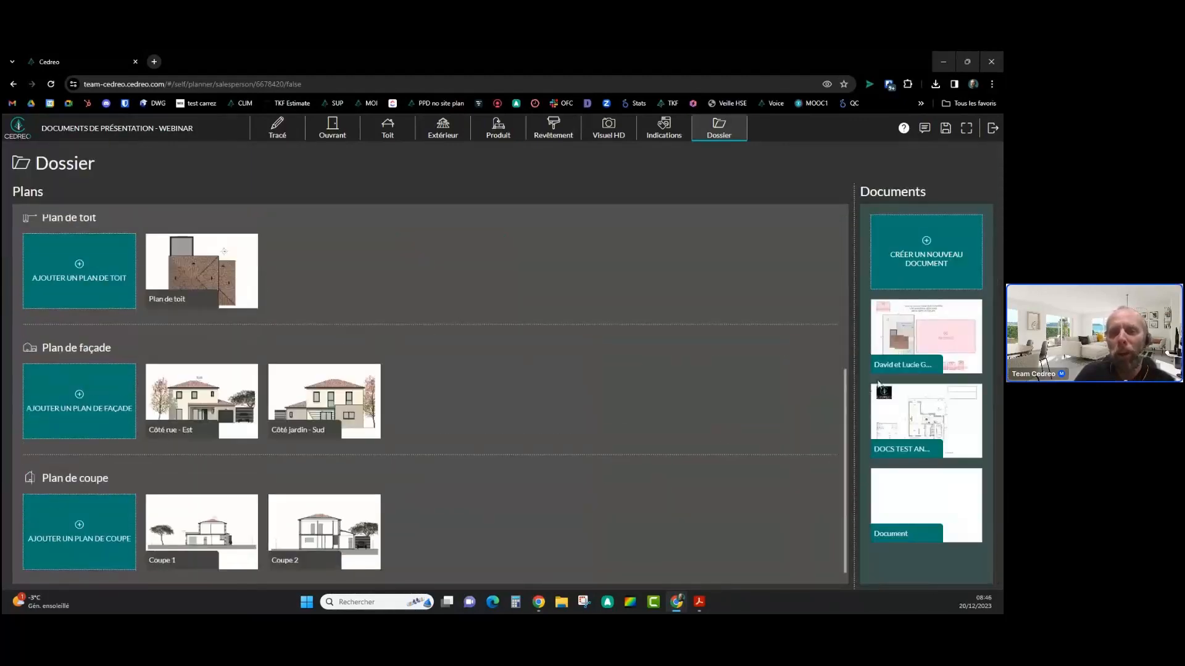
left_click(864, 415)
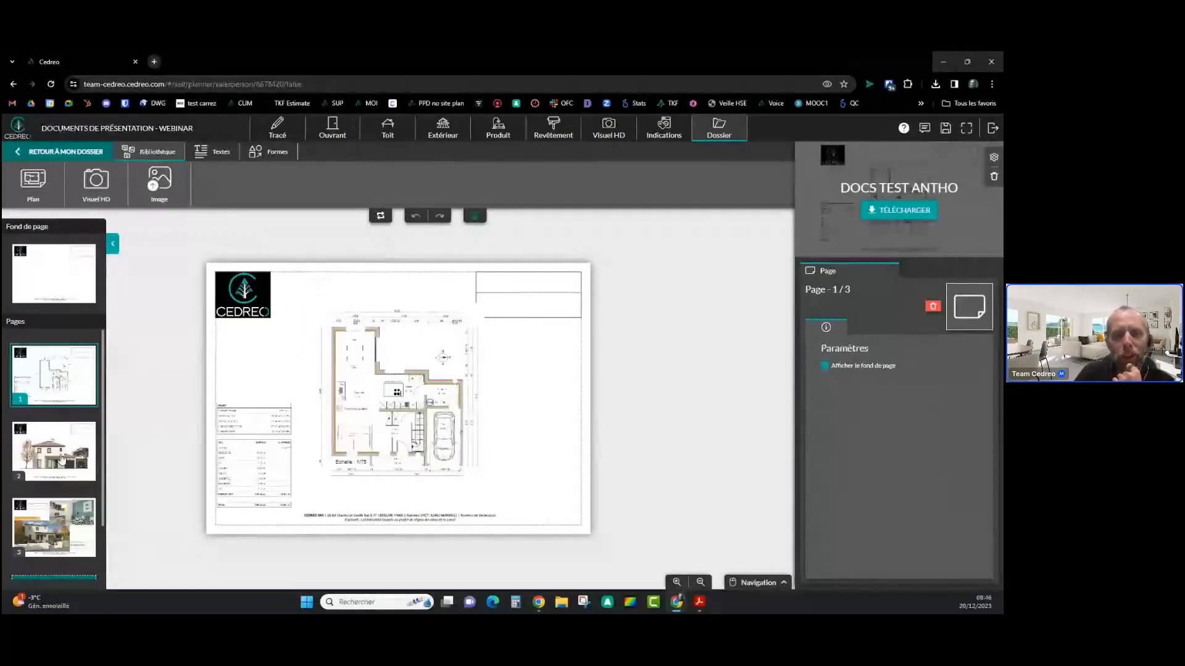
Copy the orange "Visuel extérieur de la maison" text box on page 3
left_click(86, 524)
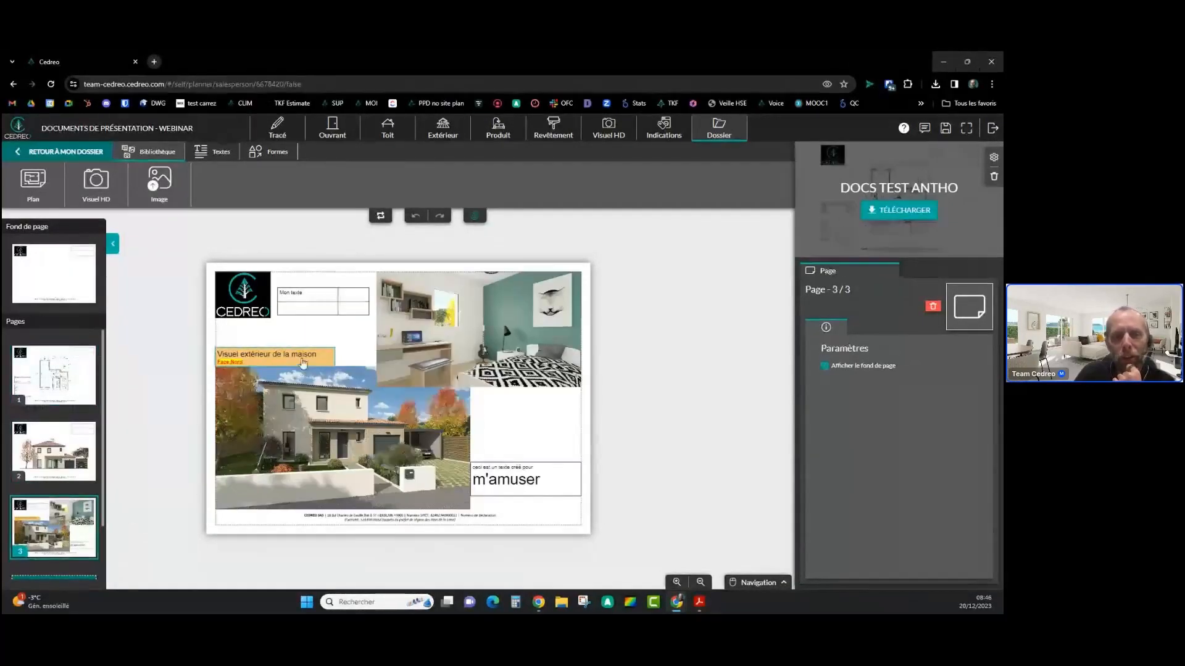
left_click(300, 360)
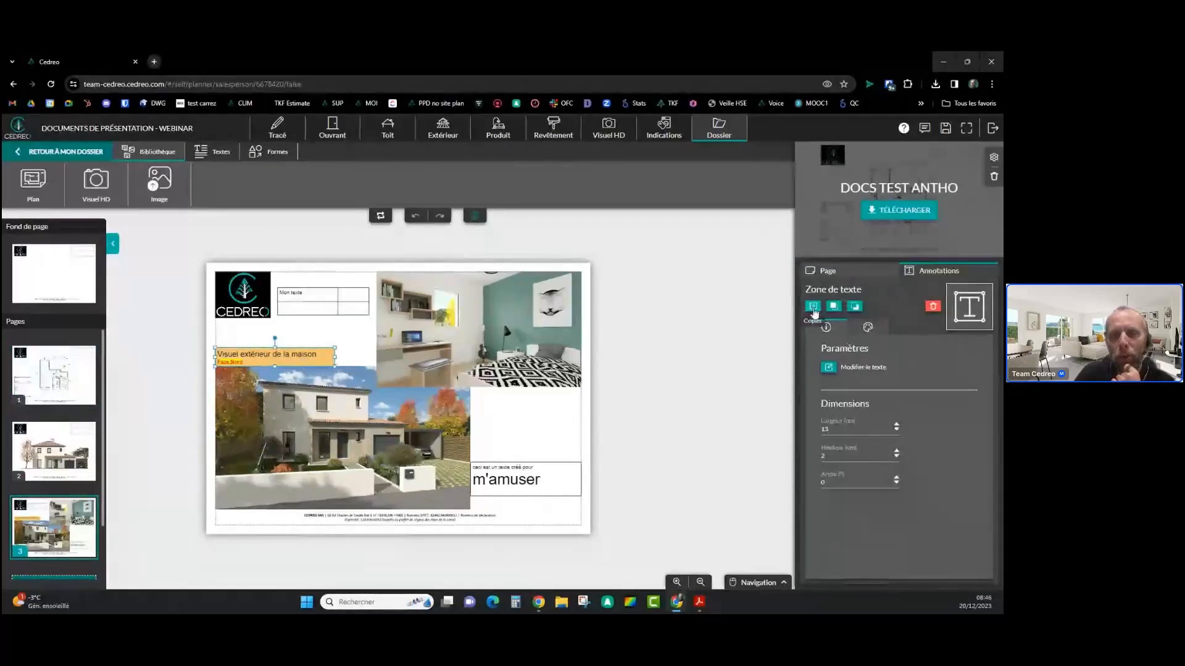
left_click(813, 308)
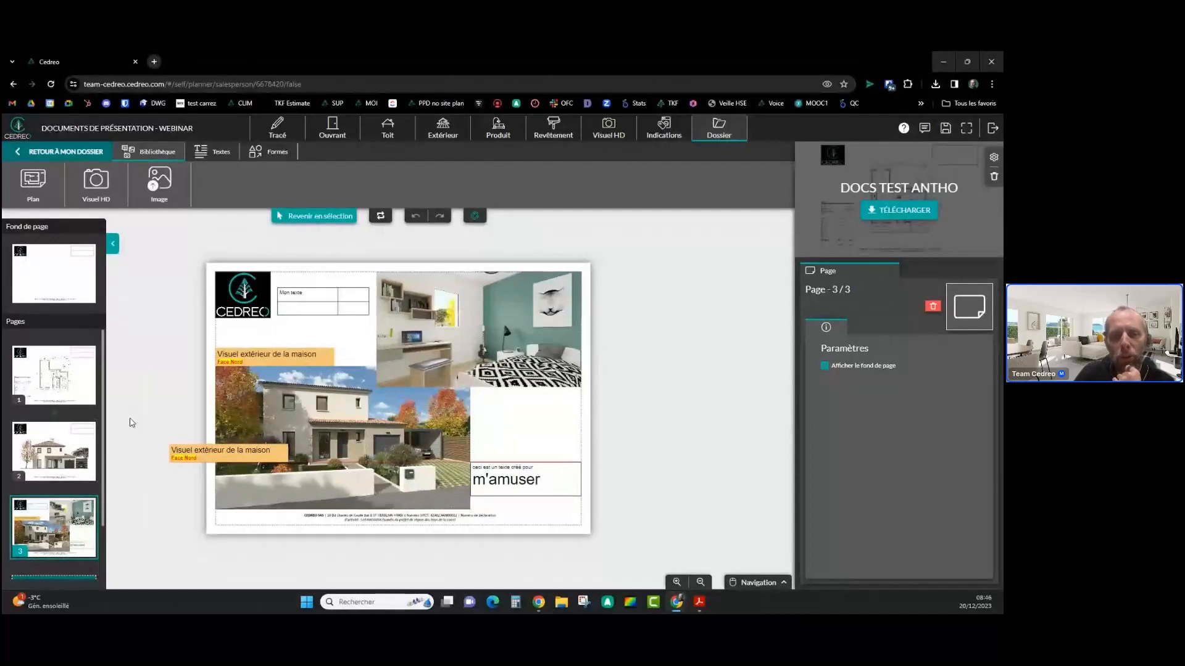
Leave the drawing editor for the project sheet and open the list of projects
left_click(505, 401)
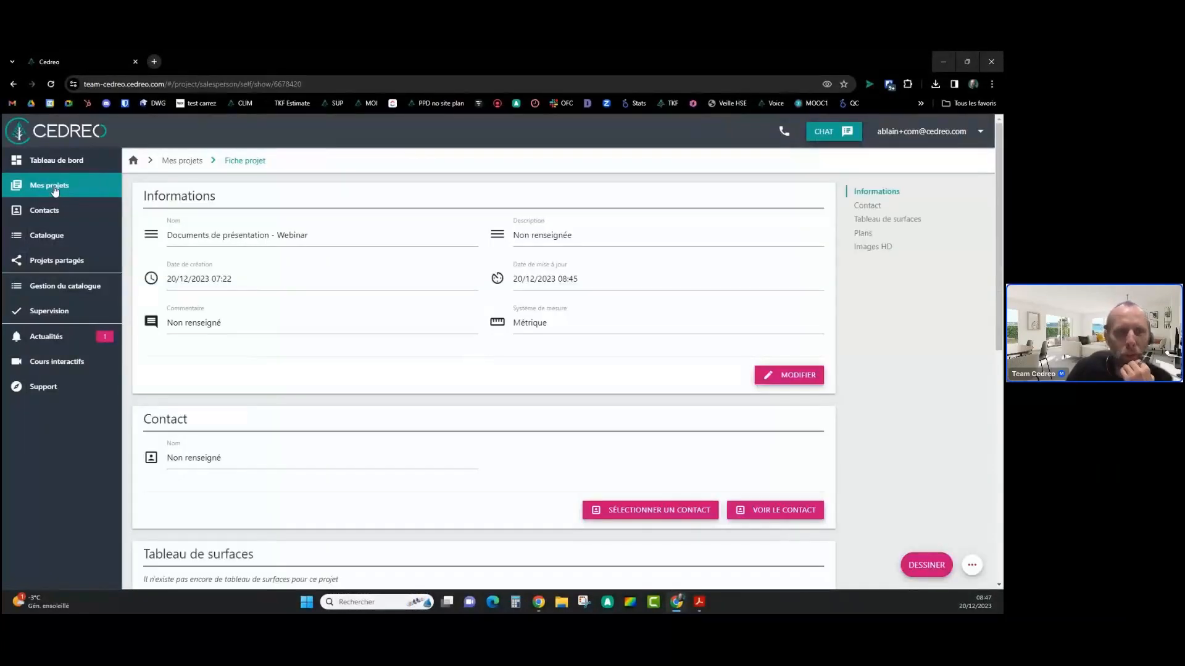
left_click(54, 187)
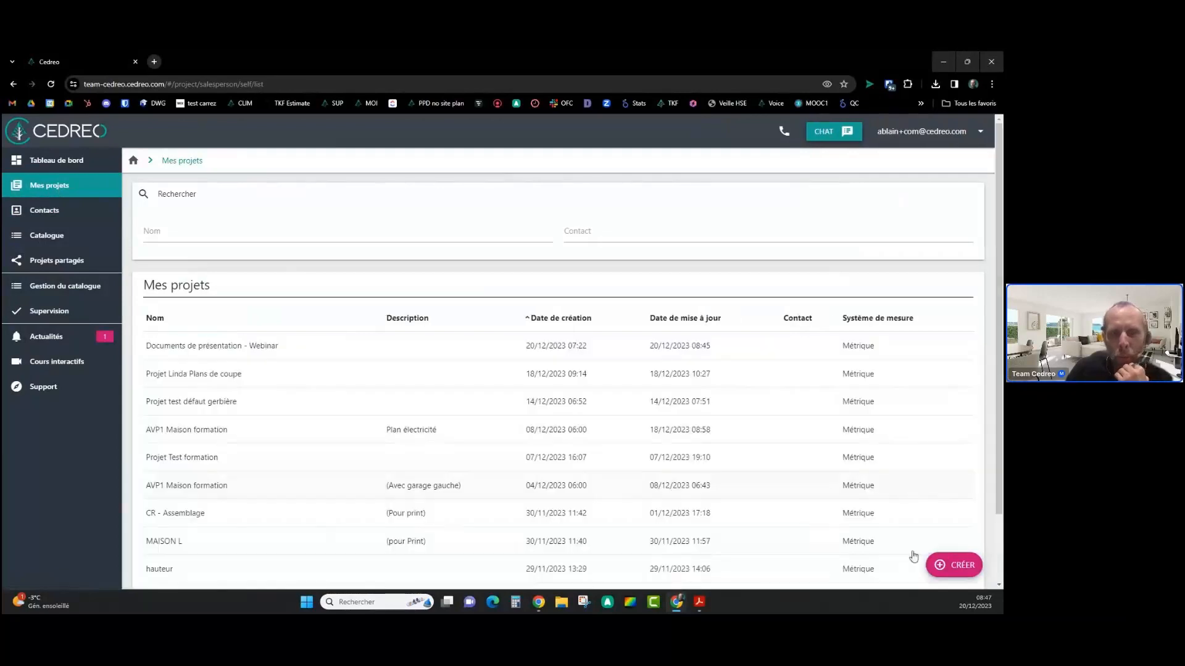
Start a new project and name it "FOND DE PAGE"
left_click(947, 565)
left_click(276, 243)
type("FINAL")
key("BackSpace")
key("BackSpace")
key("BackSpace")
key("BackSpace")
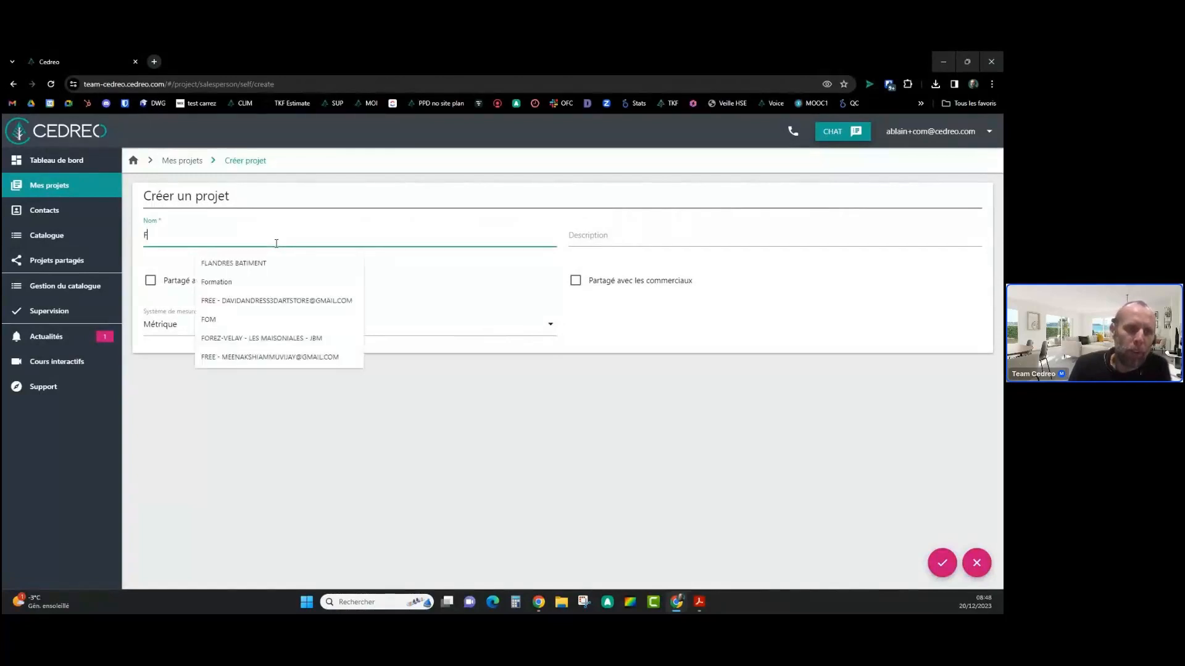
type("OND")
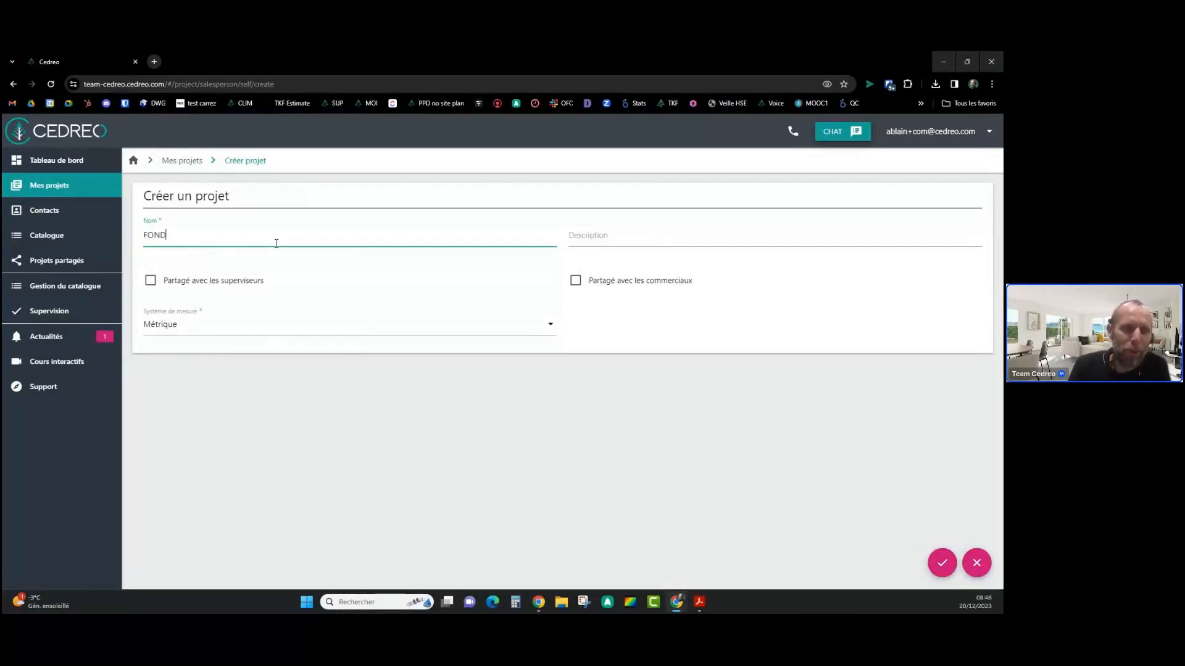
type(" DE PAGE")
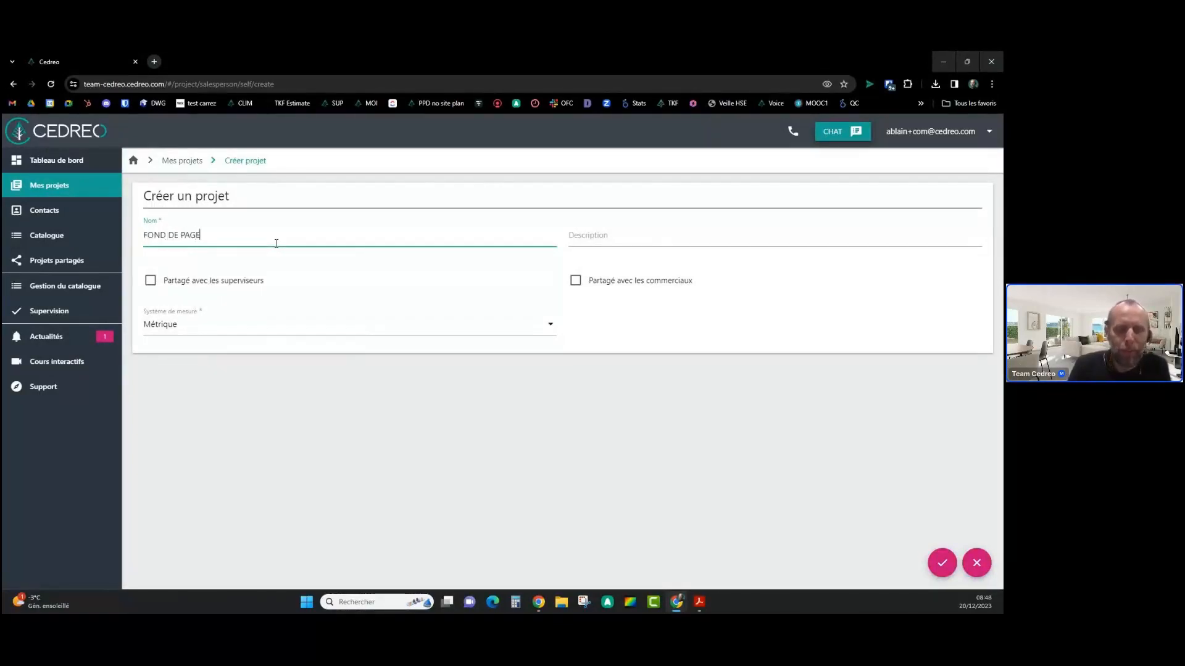
Describe the new project as "(Portrait)" and create it with the metric system
left_click(615, 236)
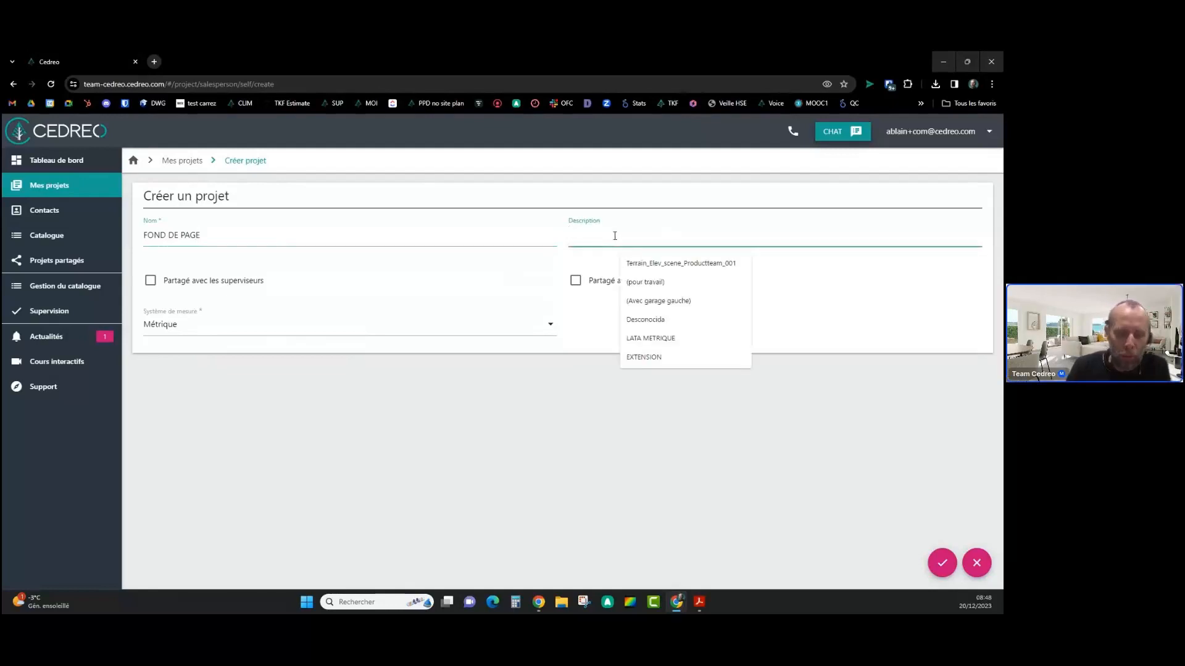
type("(Portrat")
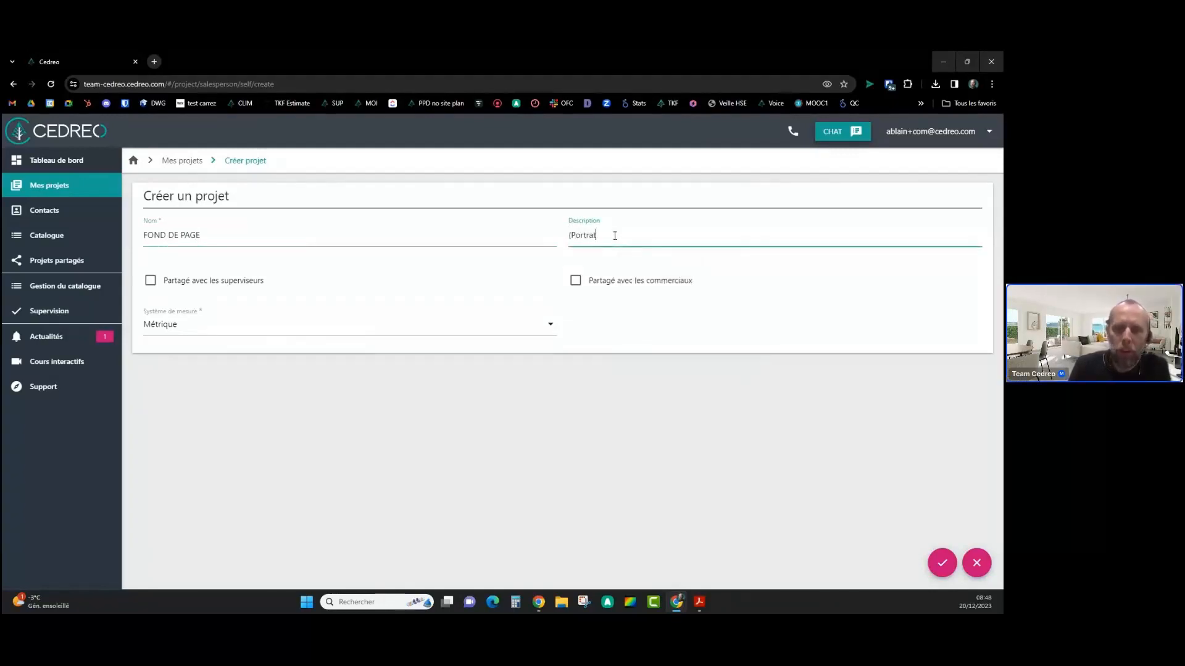
type("t)")
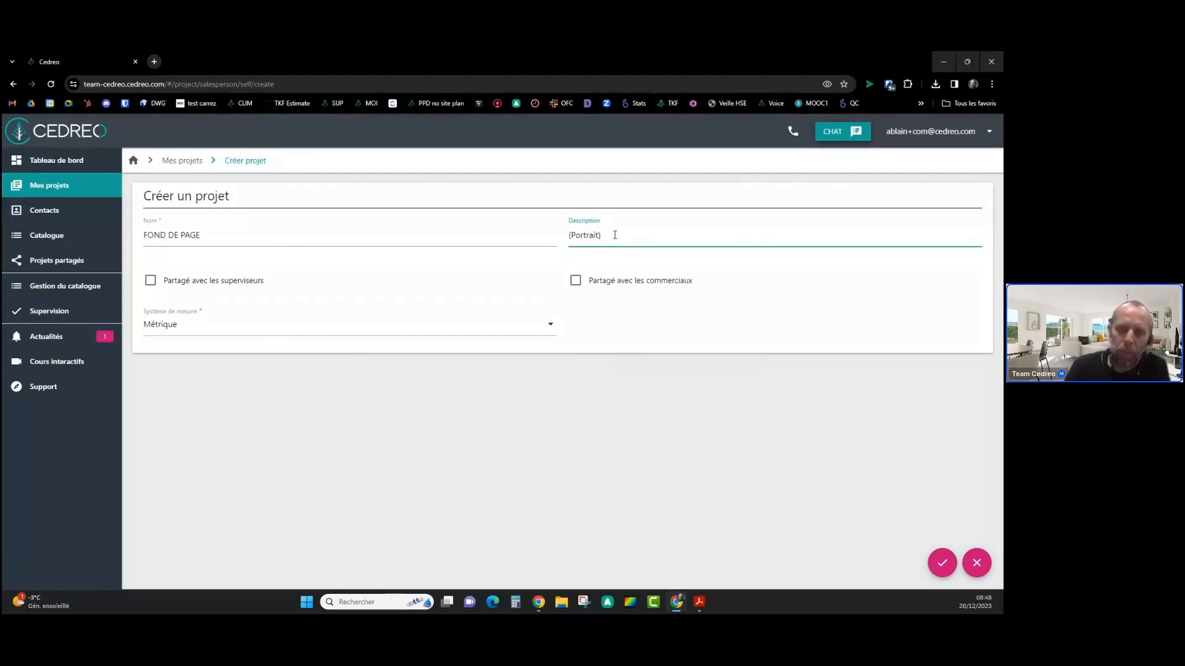
left_click(942, 562)
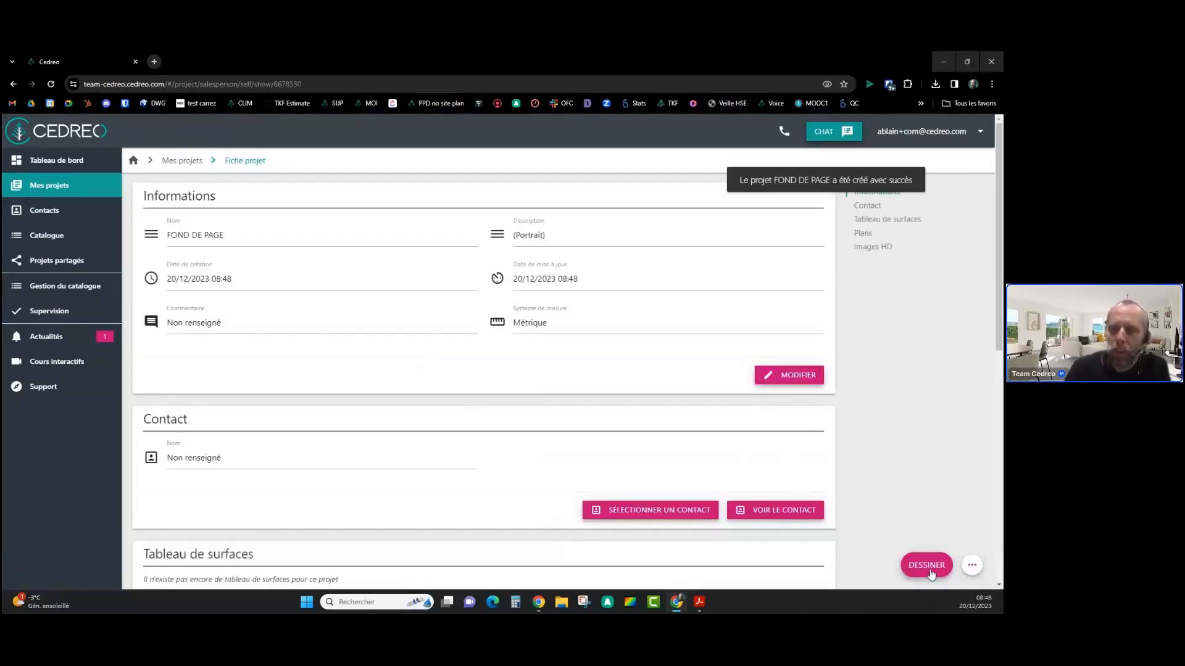
Open the new project for drawing, create a document in its dossier and import the "Logo Test" image onto page 1
left_click(931, 571)
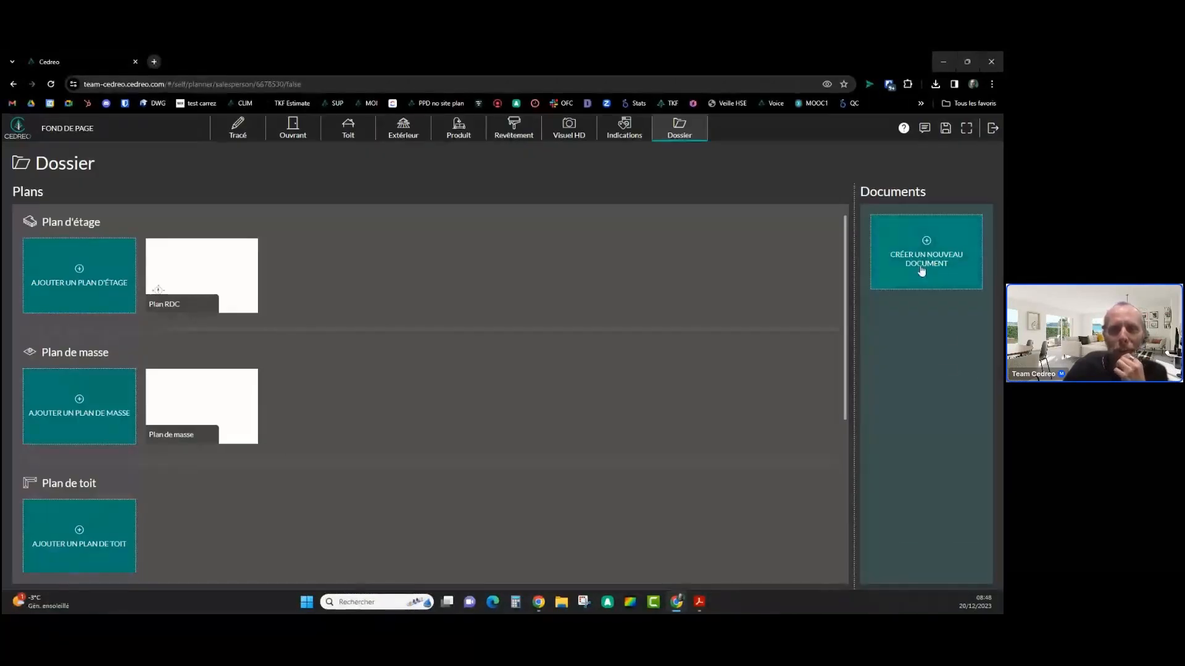
left_click(922, 271)
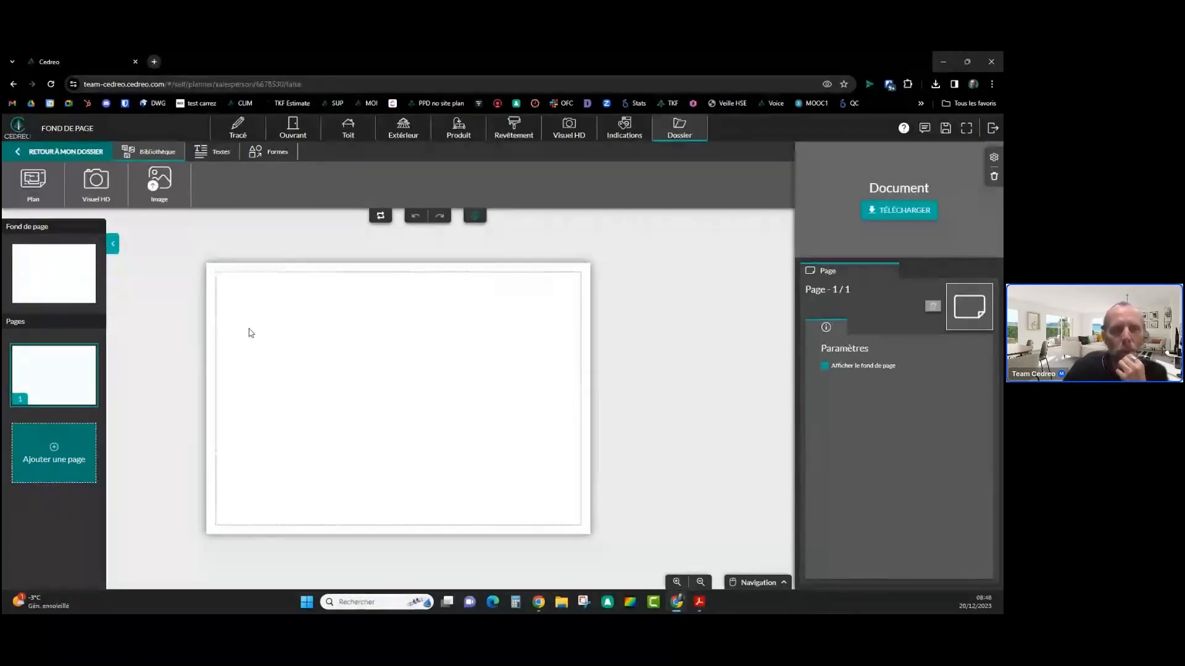
left_click(154, 185)
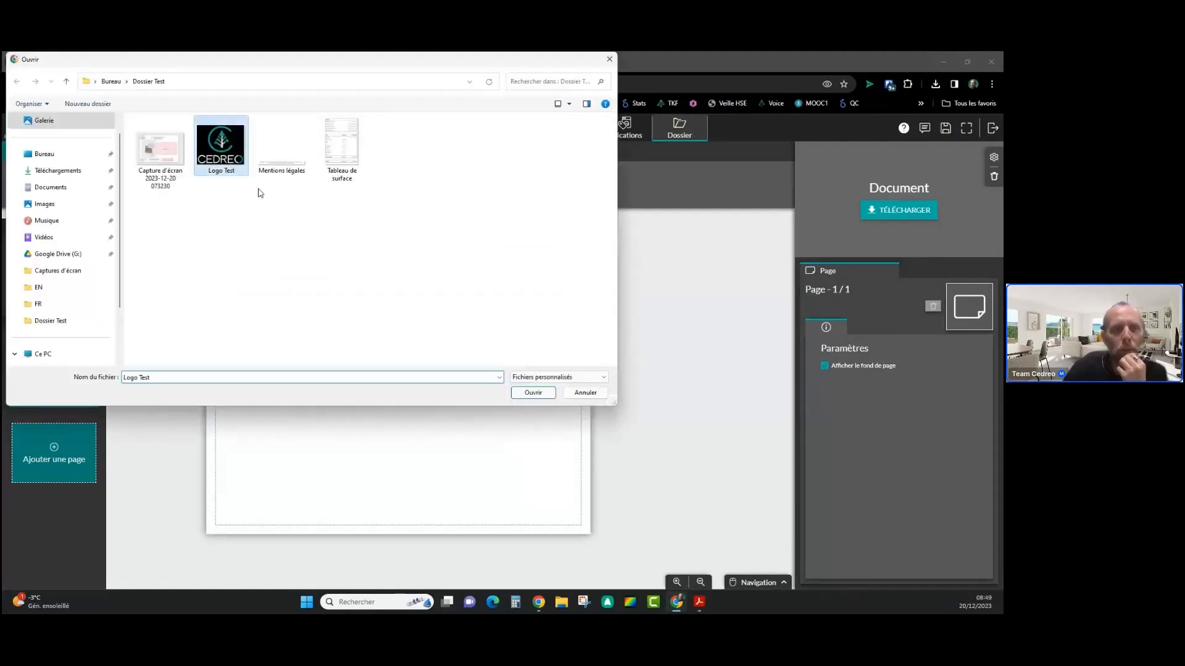
left_click(524, 398)
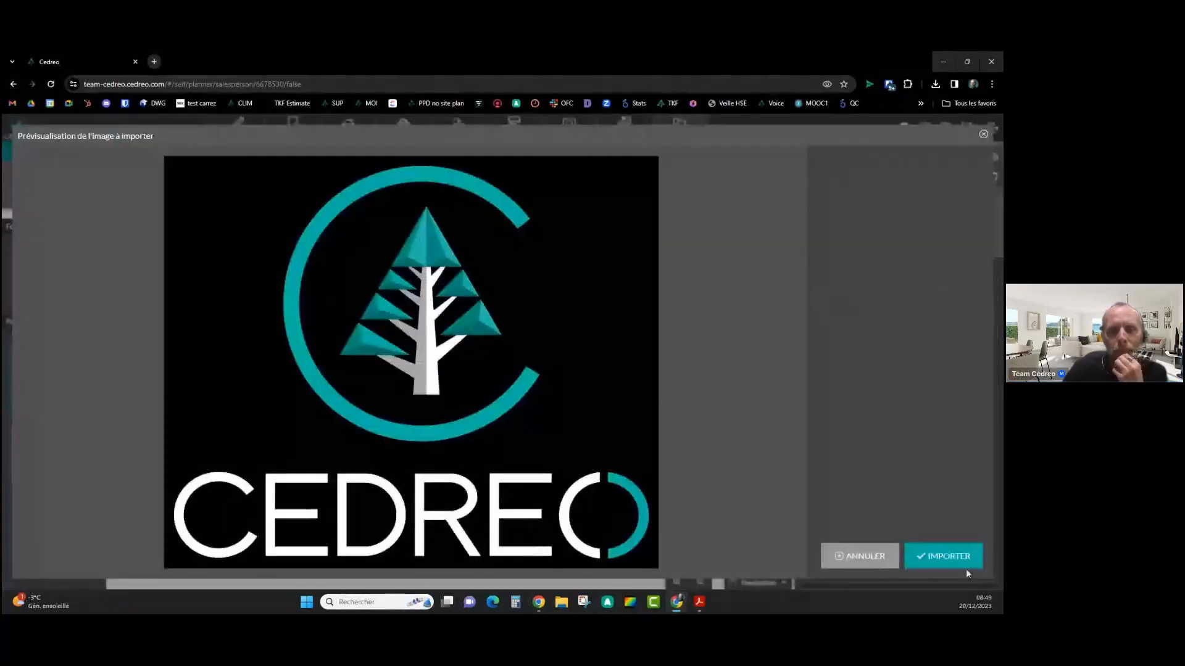
left_click(956, 558)
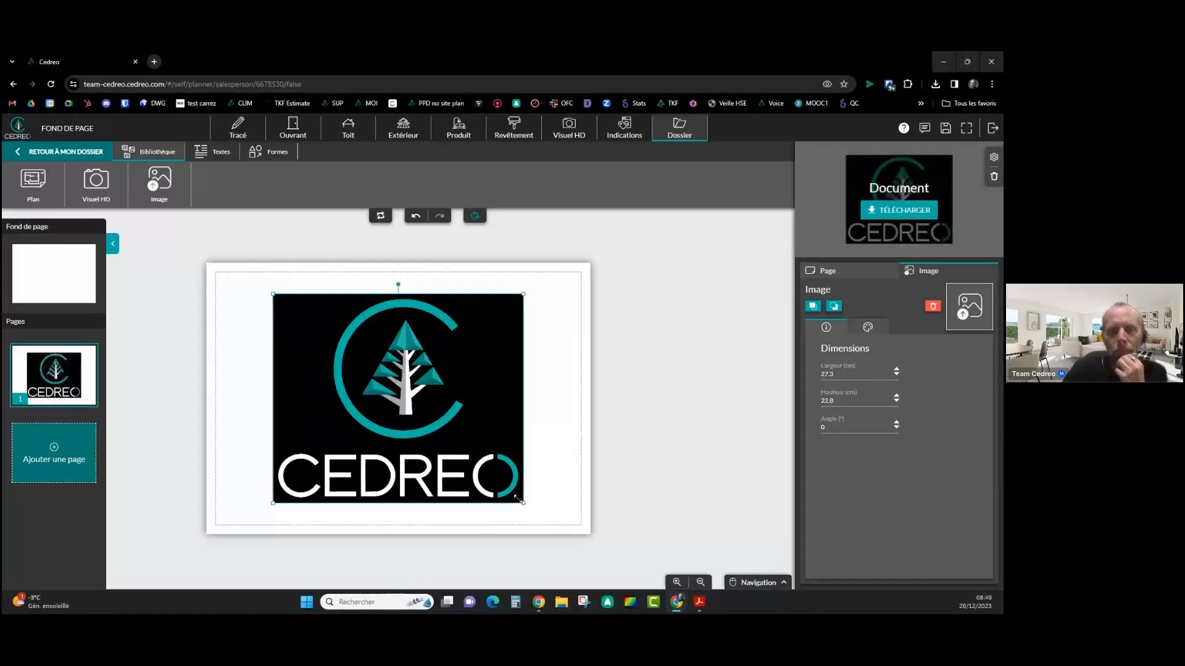
Shrink the logo to about 5.2 × 4.3 cm and place it in the page's upper-left margin corner
left_click_drag(524, 503, 398, 415)
left_click_drag(369, 370, 309, 341)
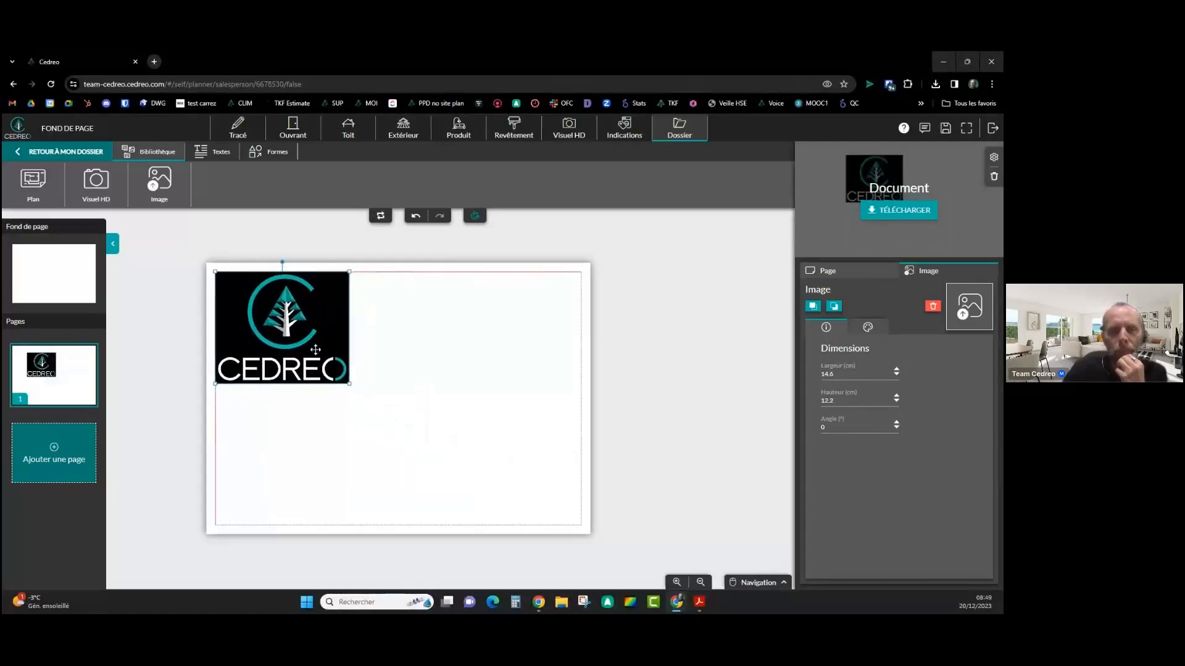
left_click_drag(353, 385, 275, 299)
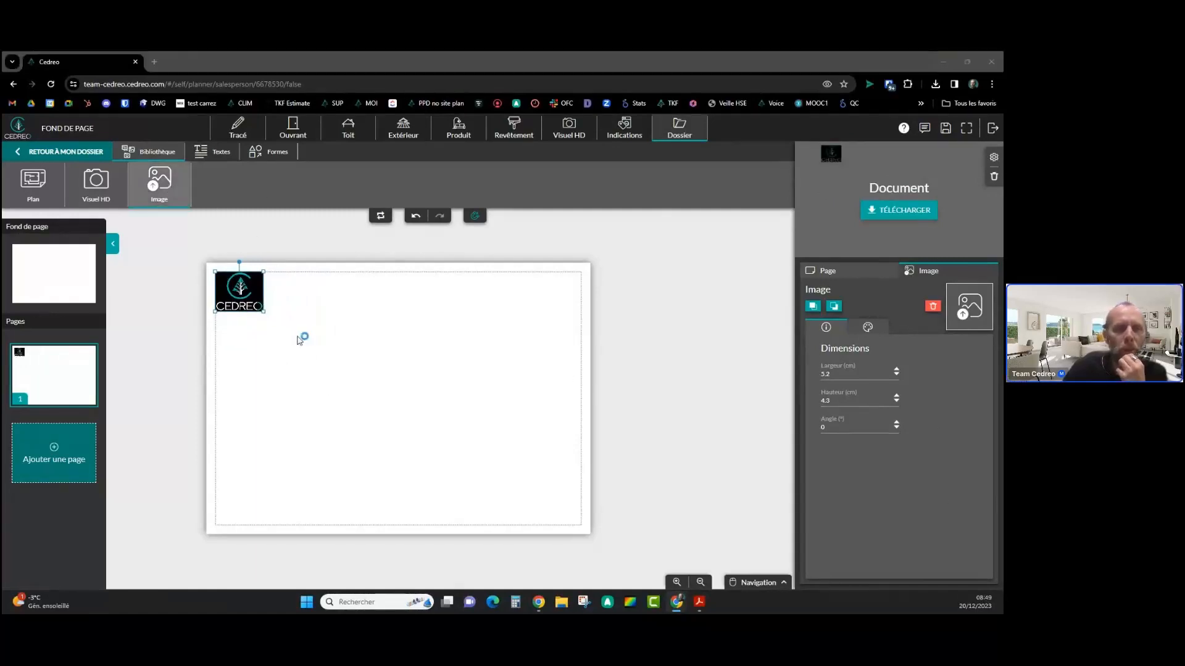
Import the "Mentions légales" image, enlarge it to about 22.7 × 1.9 cm and centre it along the page's bottom margin
left_click(431, 320)
left_click(430, 320)
left_click(287, 152)
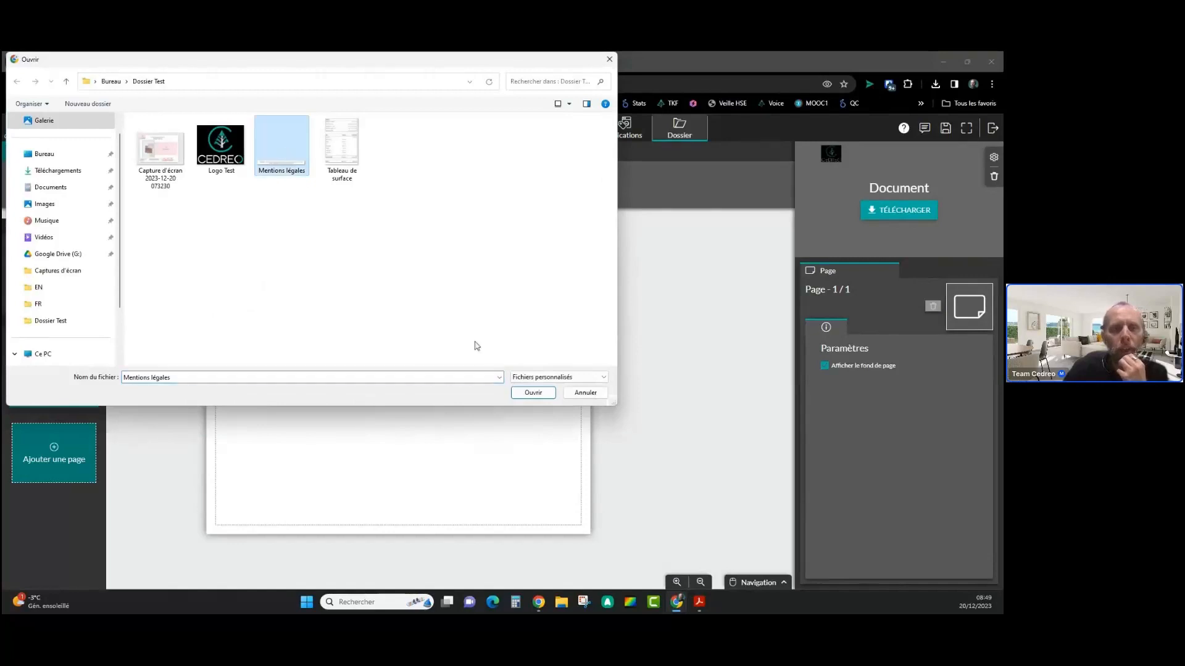
left_click(532, 393)
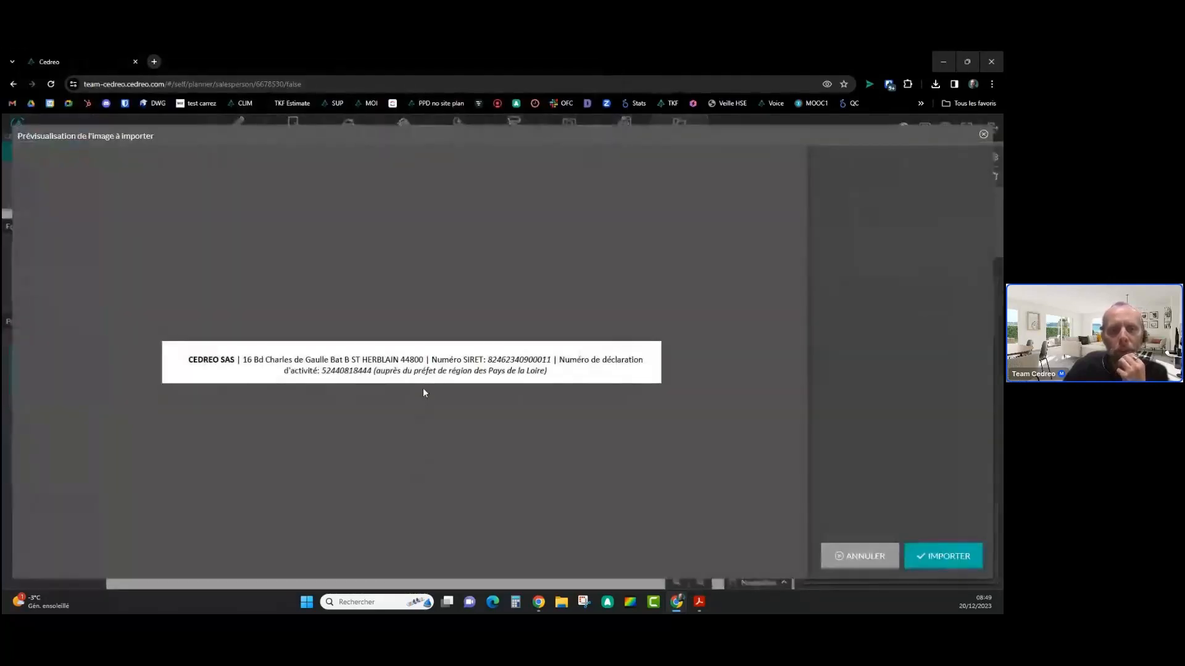
left_click(979, 560)
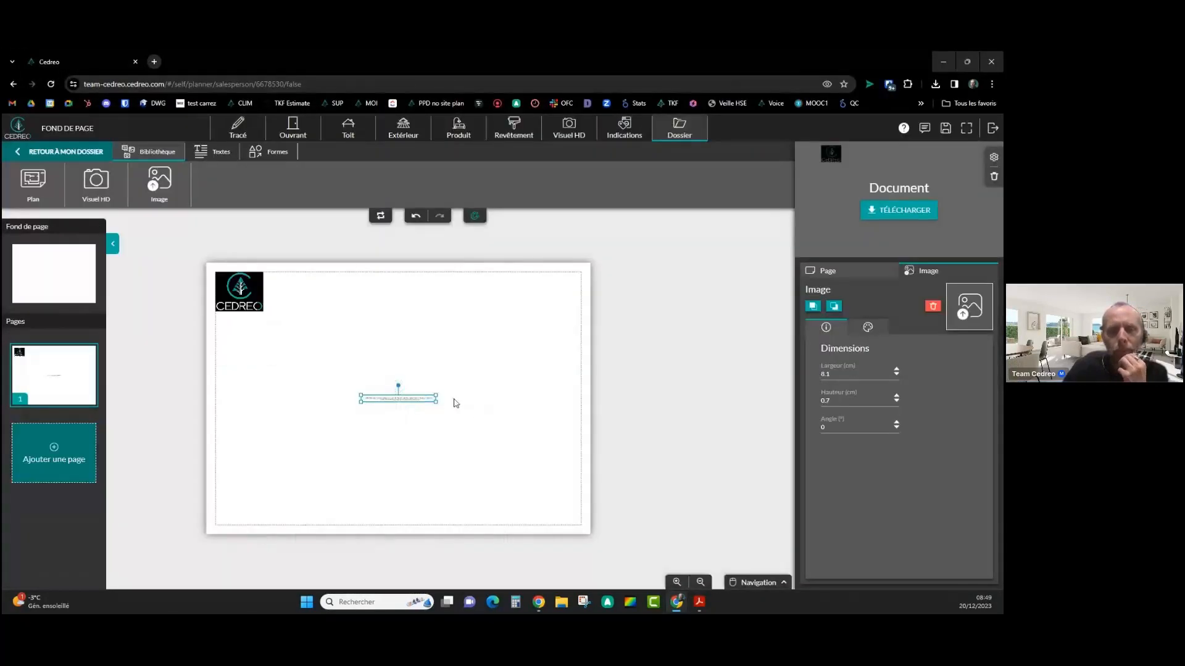
left_click_drag(438, 403, 562, 481)
left_click_drag(503, 408, 441, 512)
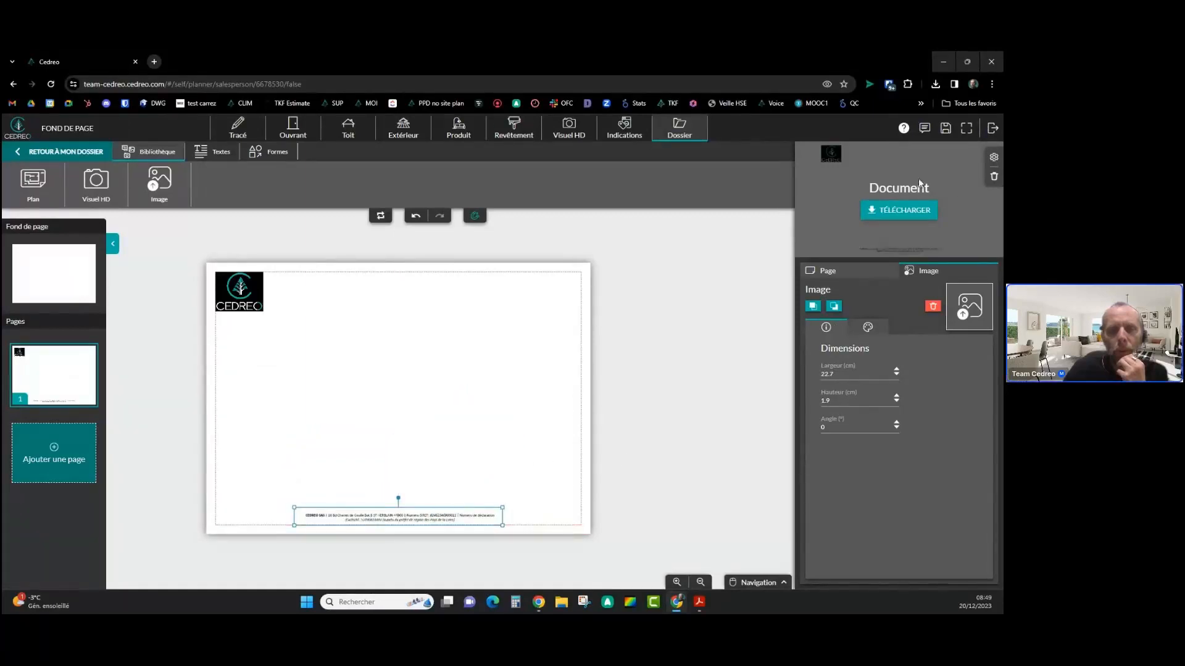
Save and close the FOND DE PAGE project, and duplicate it under a name made of "AVP1" and the client's name
left_click(993, 130)
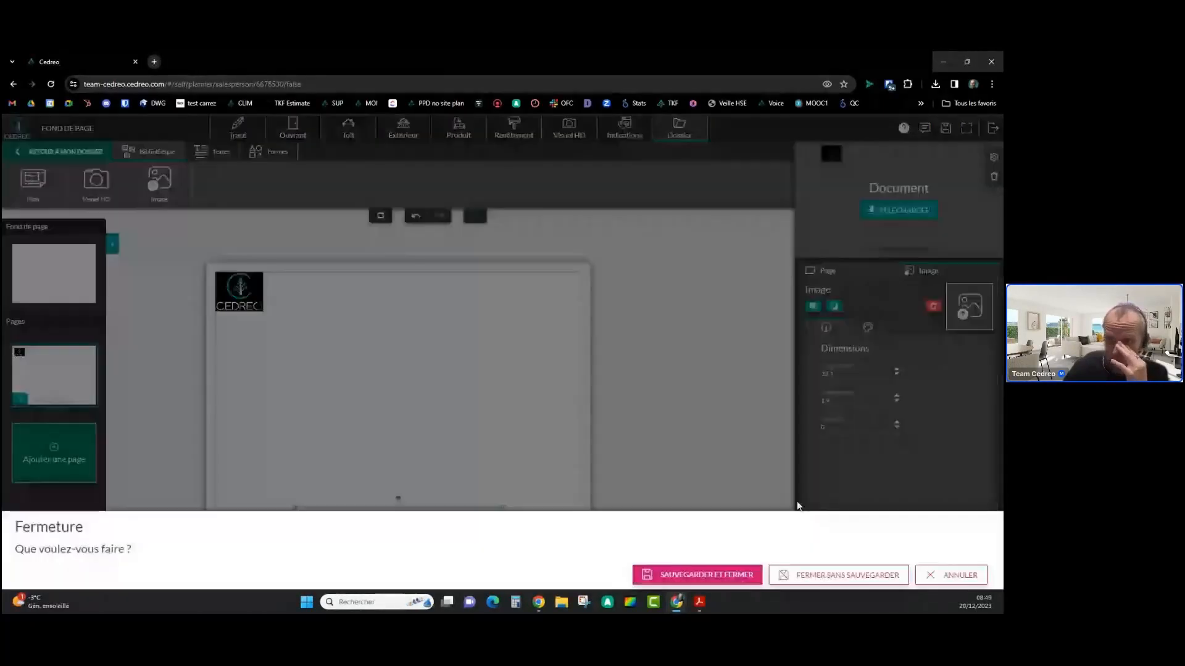
left_click(725, 573)
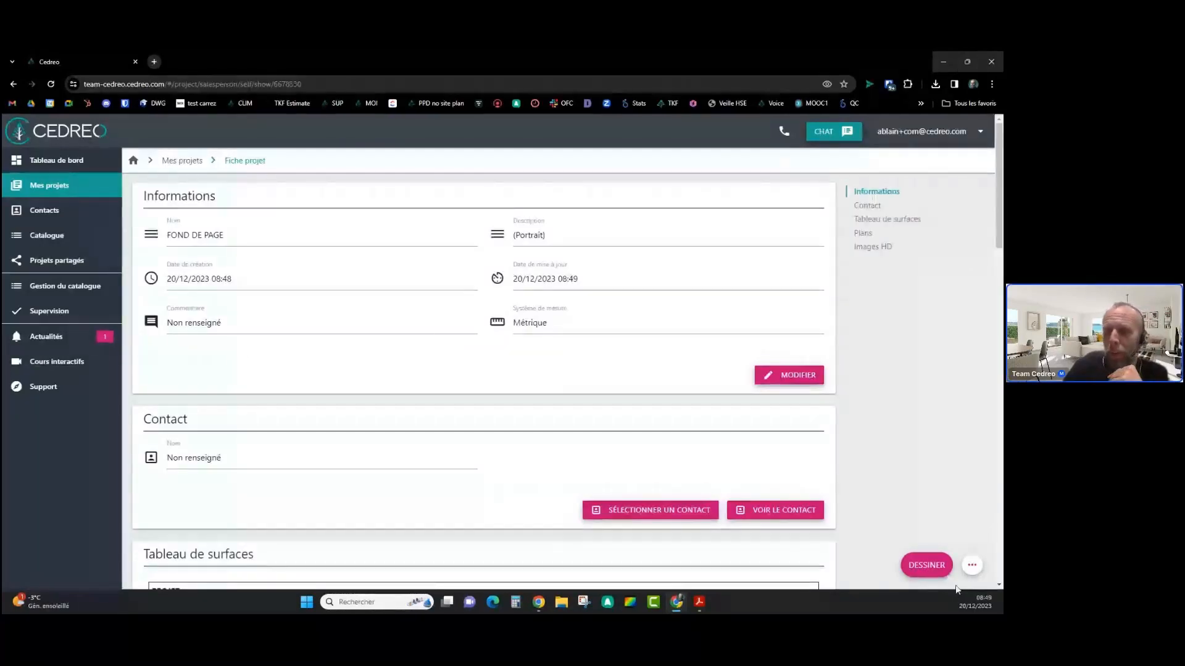
left_click(972, 567)
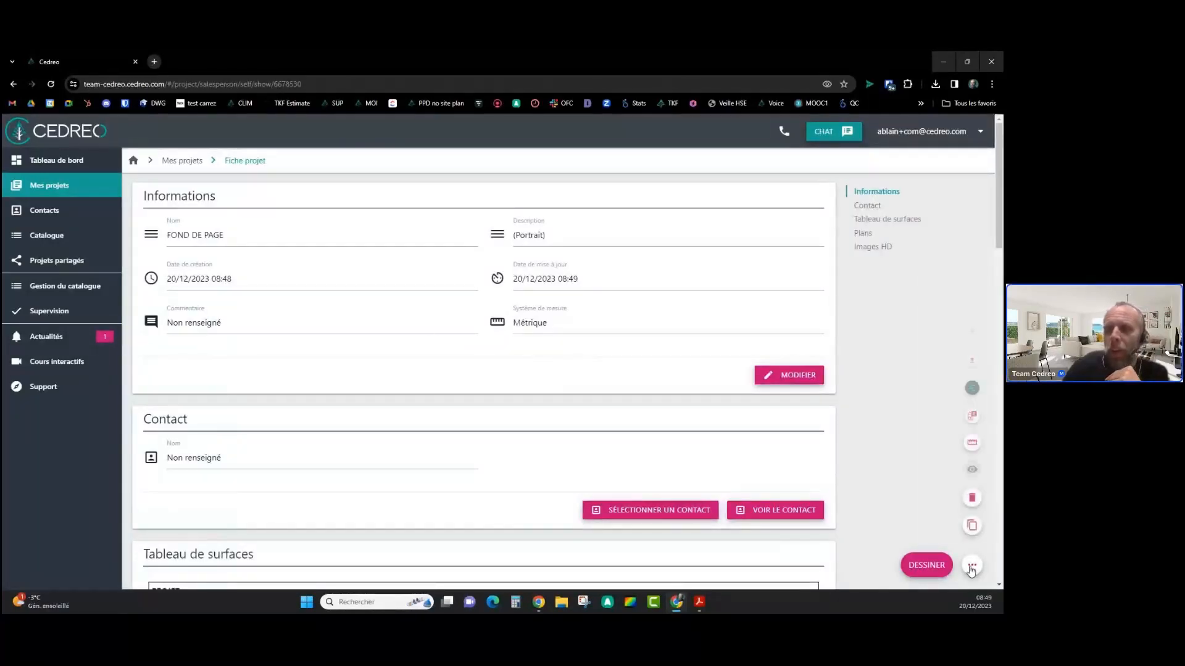
left_click(973, 525)
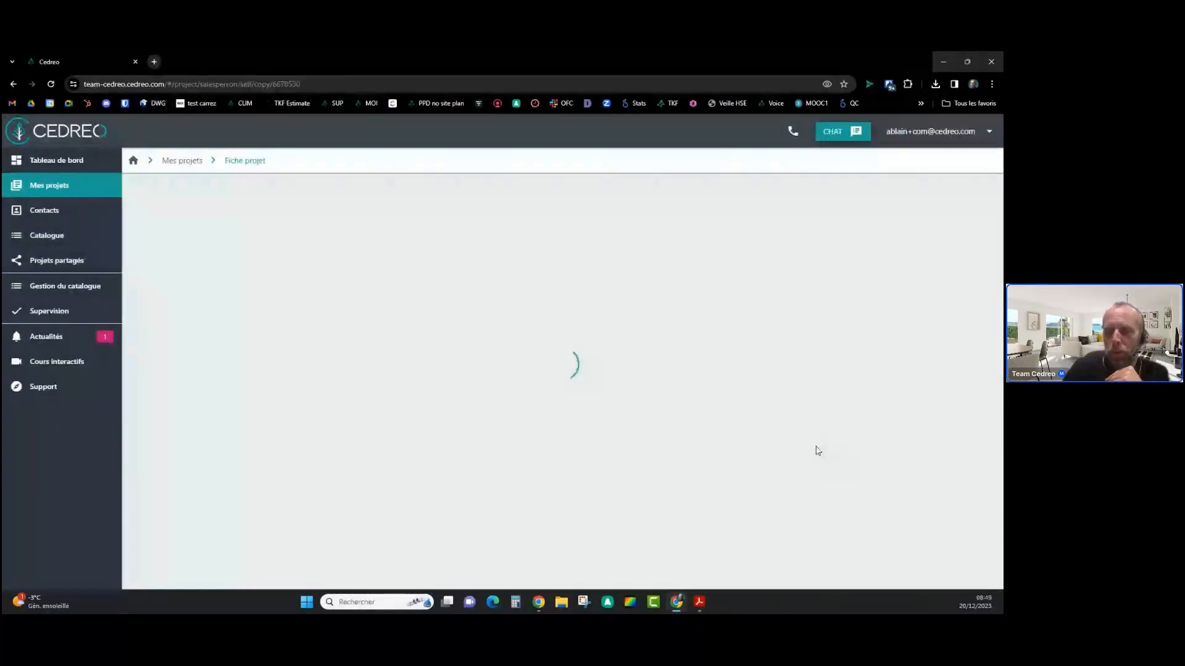
triple_click(239, 241)
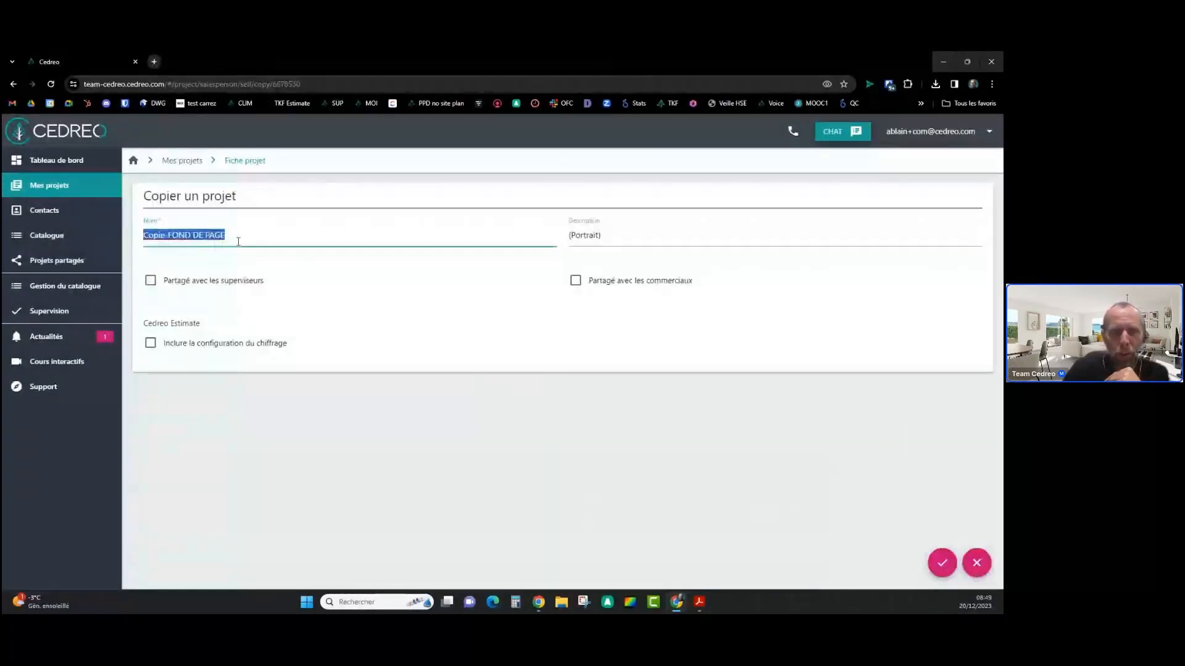
type("AVP1 M. Durand")
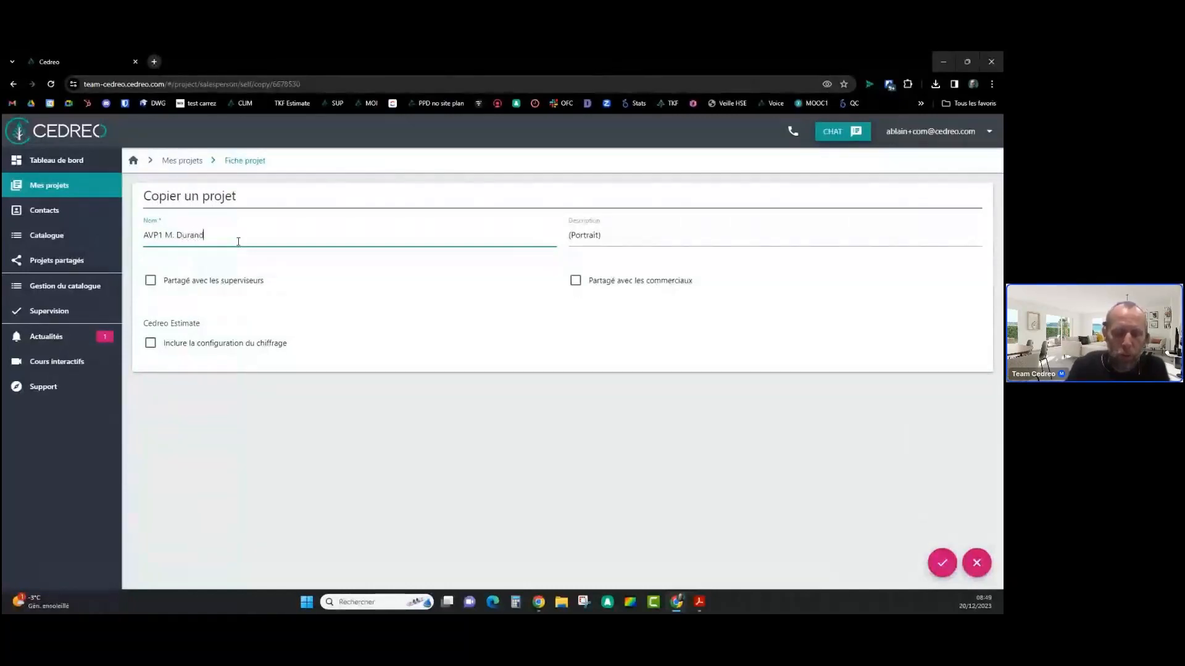
left_click(939, 563)
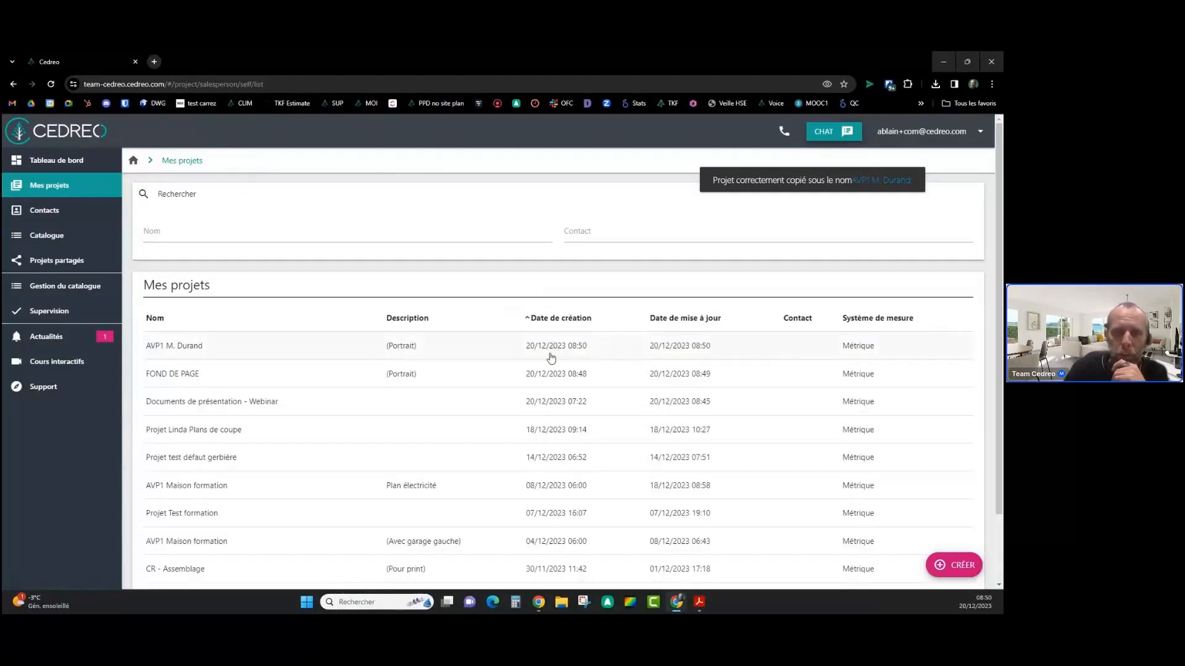
Open the copied project for drawing and open the existing document from its dossier
left_click(550, 350)
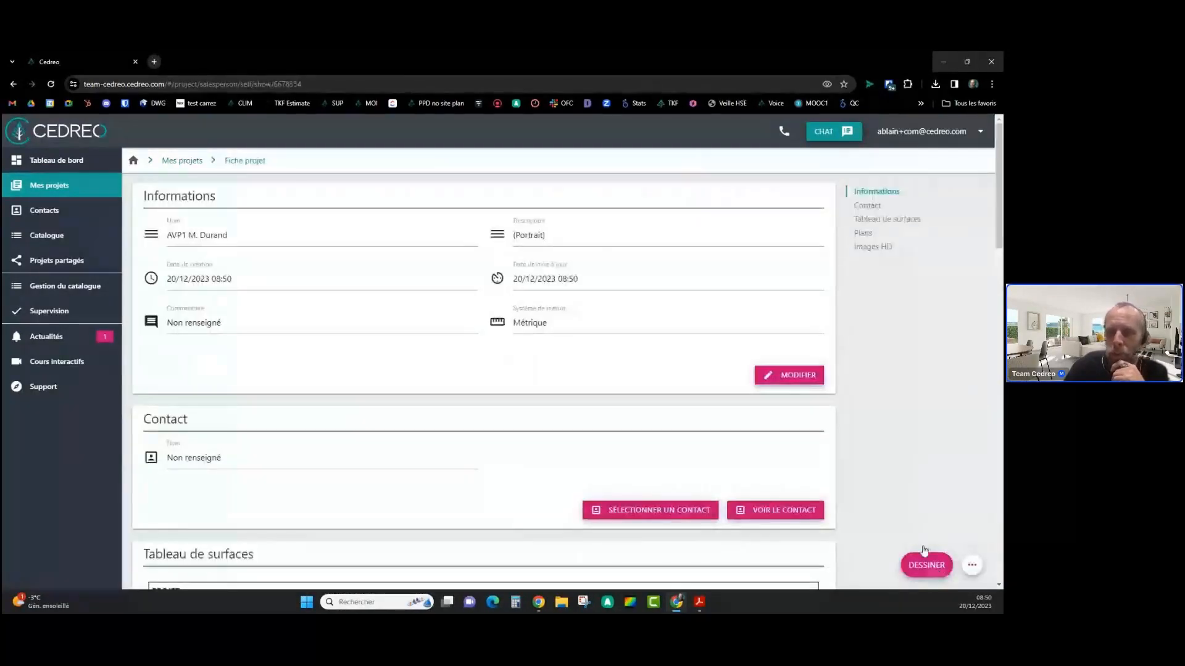
left_click(927, 565)
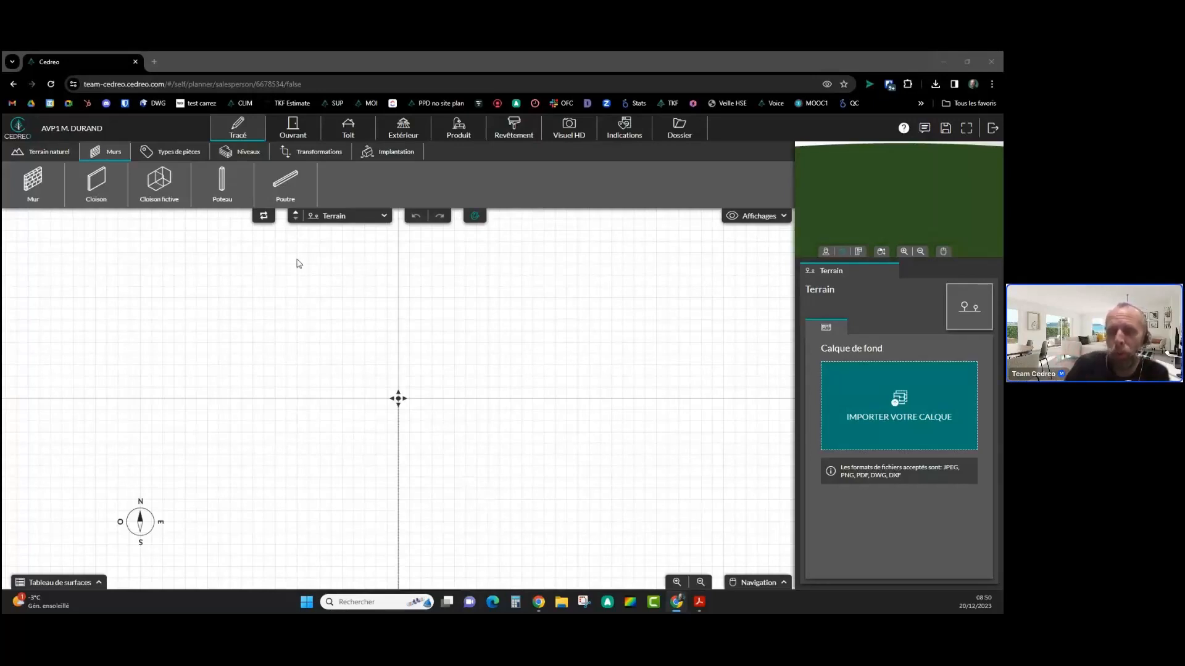
left_click(679, 127)
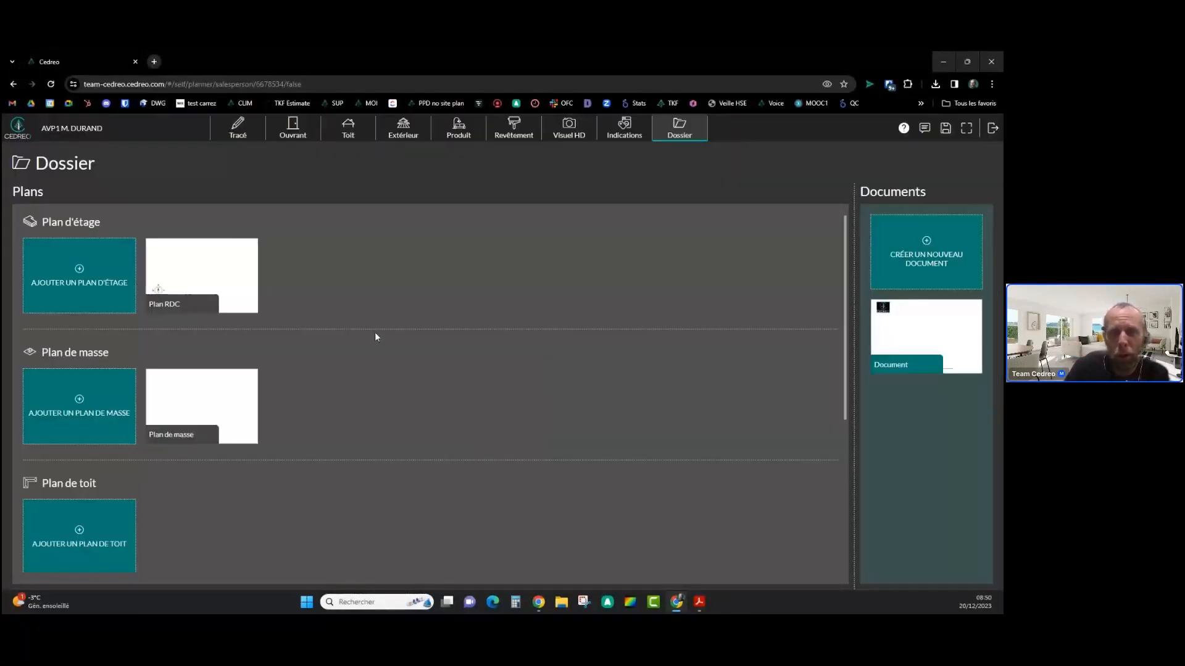
left_click(928, 334)
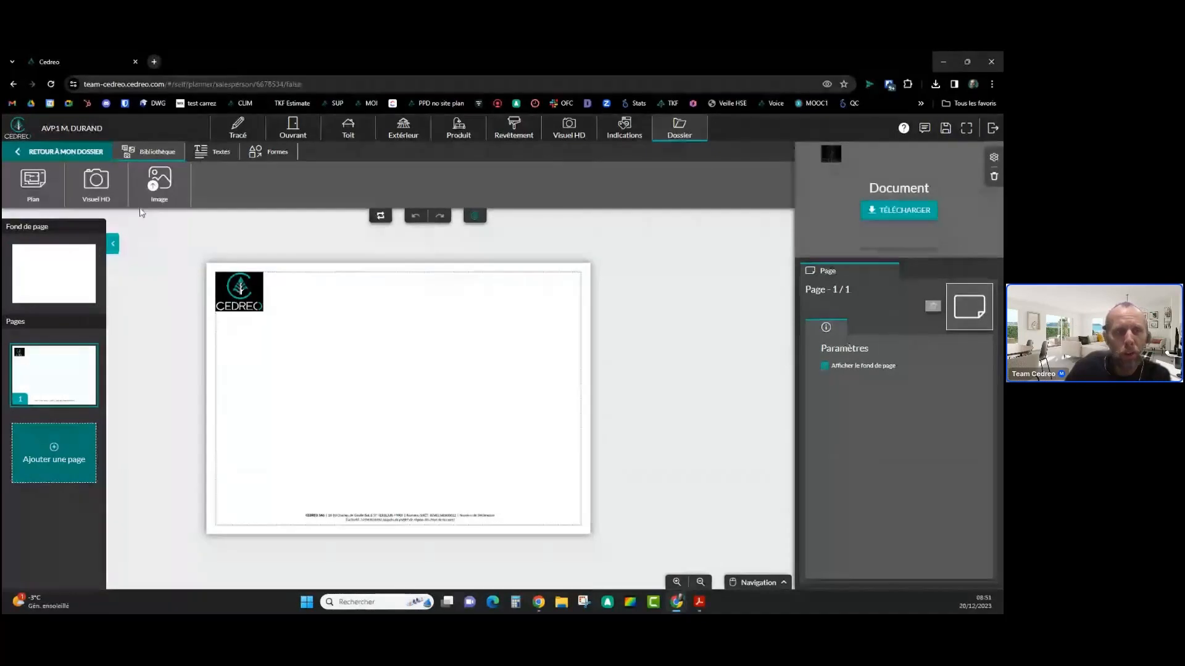
left_click(157, 188)
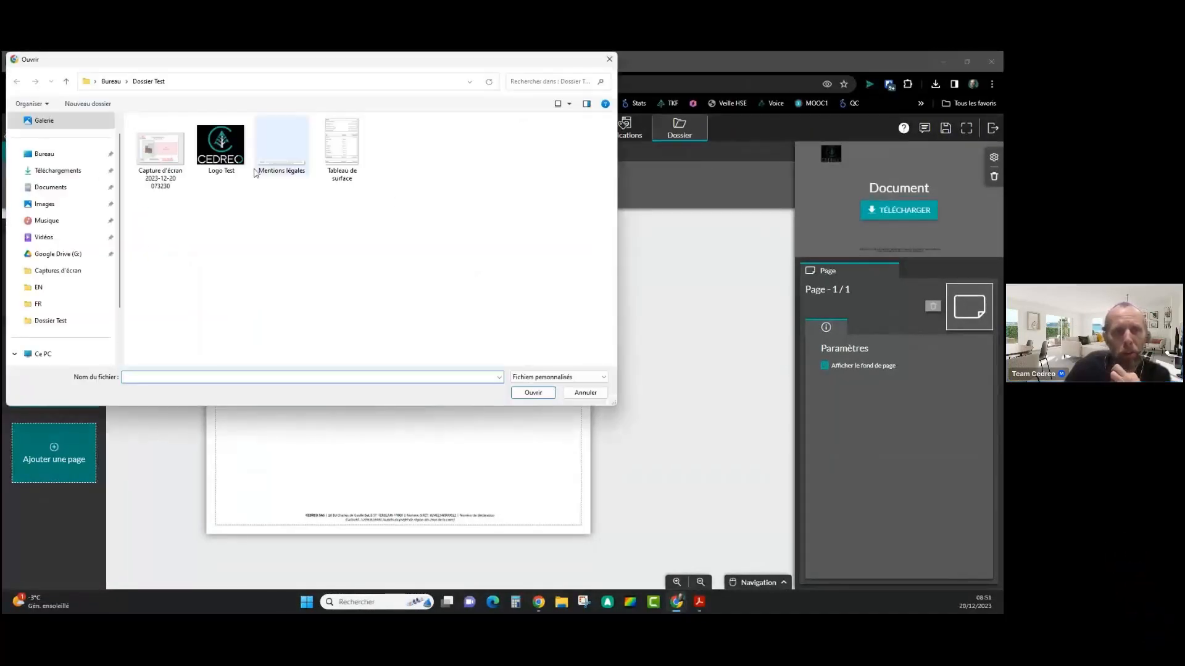
left_click(161, 151)
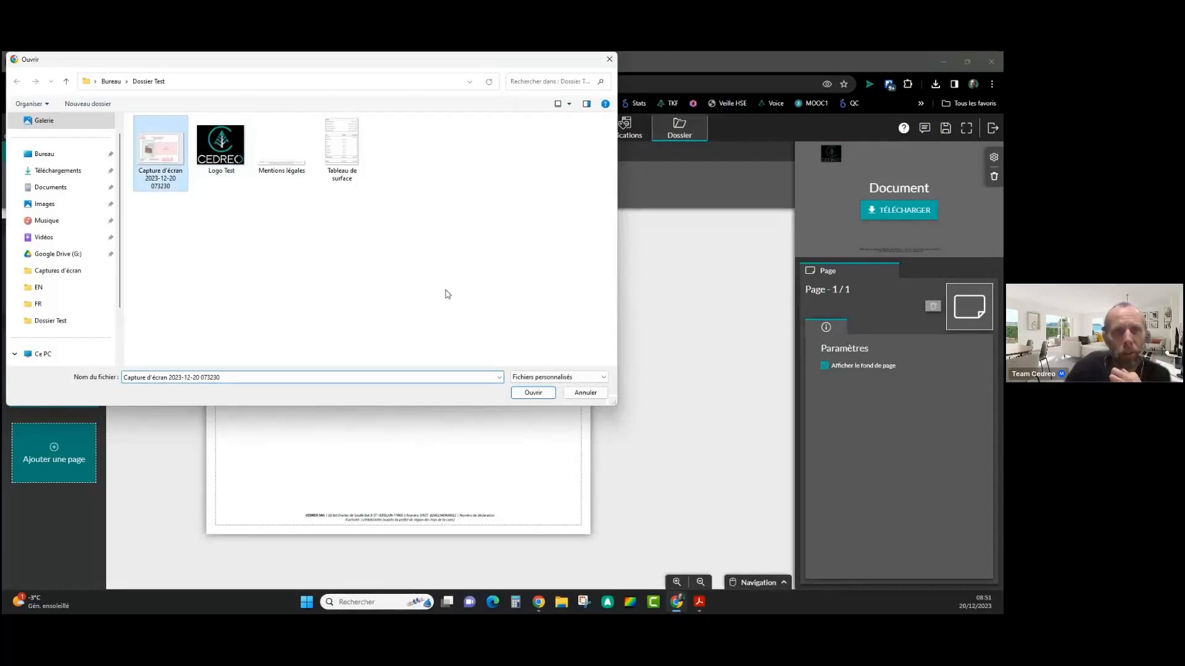
left_click(535, 394)
left_click(951, 556)
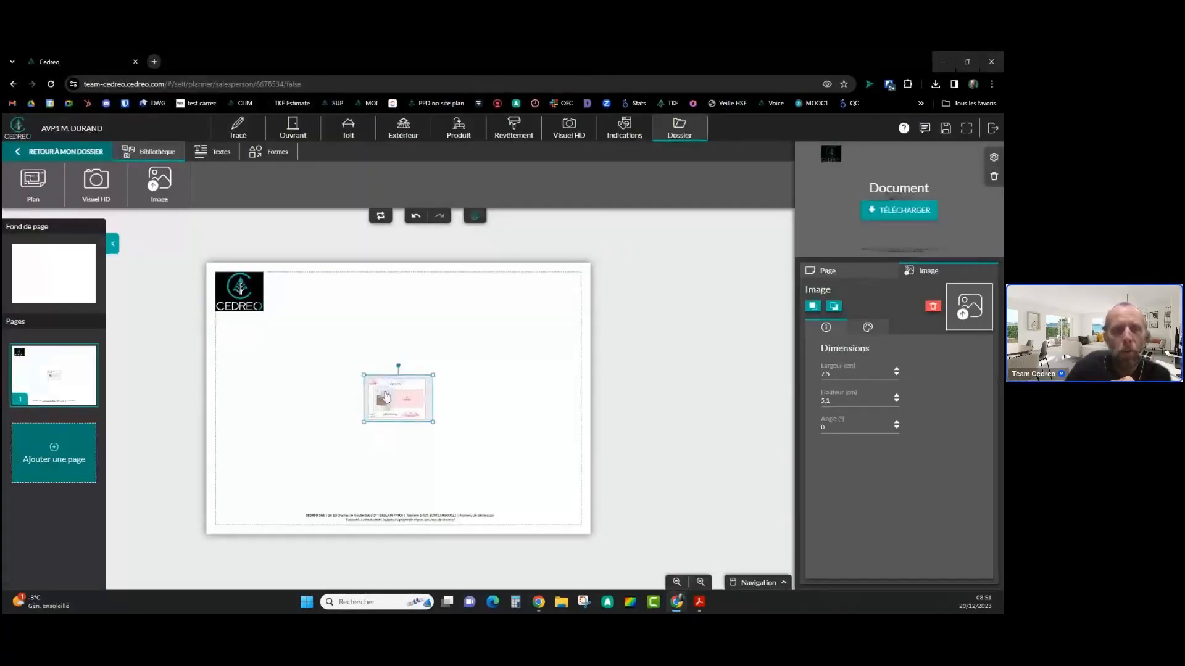
Import the same screenshot image onto the document's background page and return to page 1
left_click(83, 278)
left_click(460, 375)
left_click(182, 162)
left_click(532, 392)
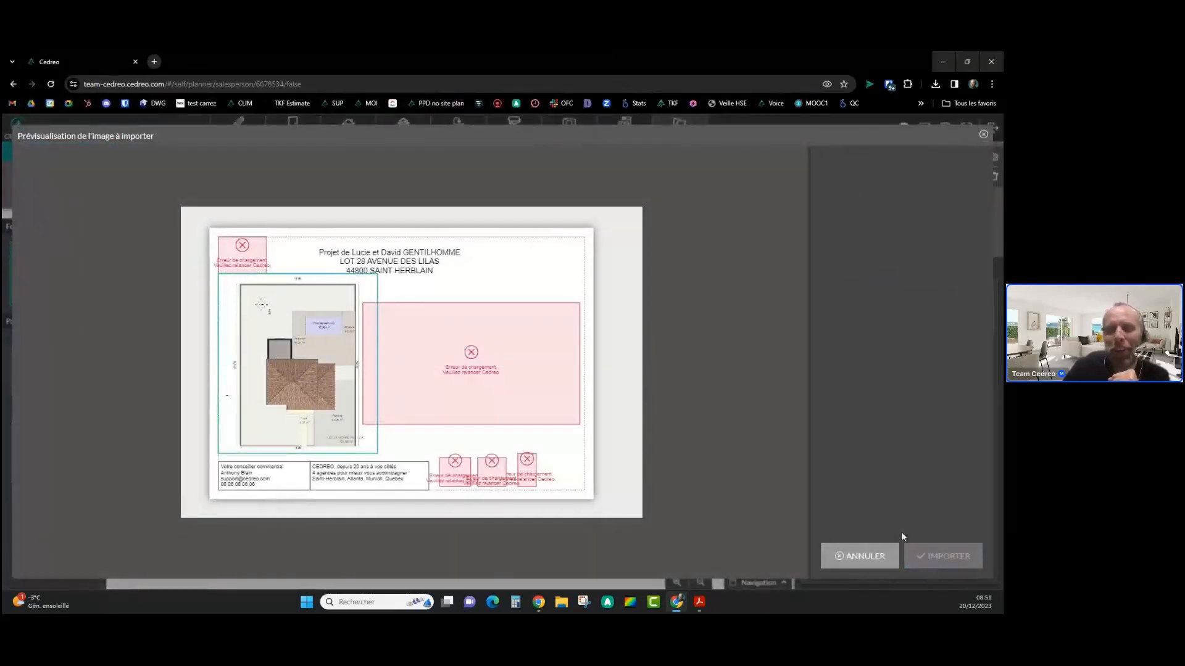
left_click(941, 556)
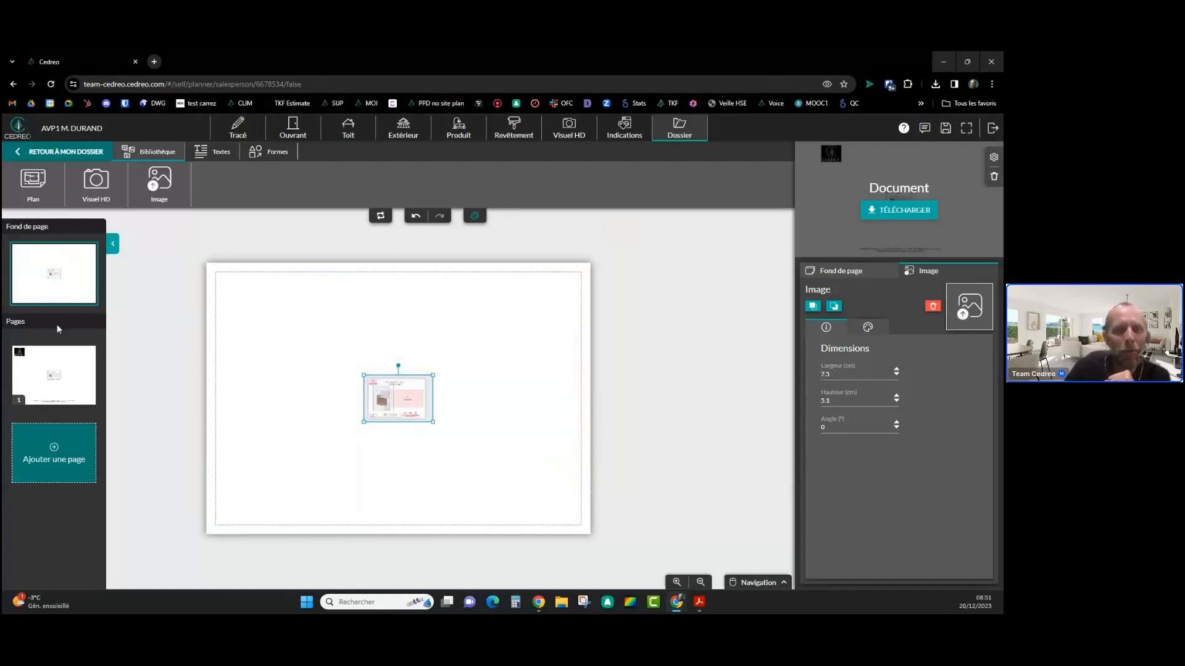
left_click(54, 377)
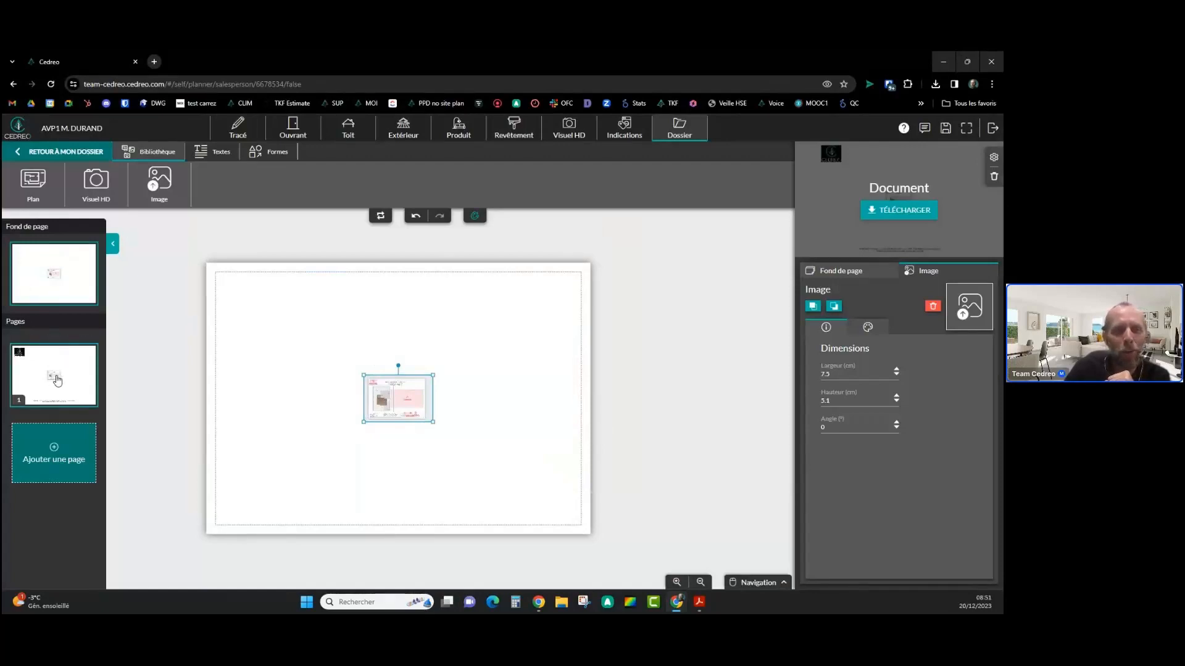
Delete the screenshot image placed directly on page 1, keeping the background's copy, and open the background page
left_click(388, 408)
key("Delete")
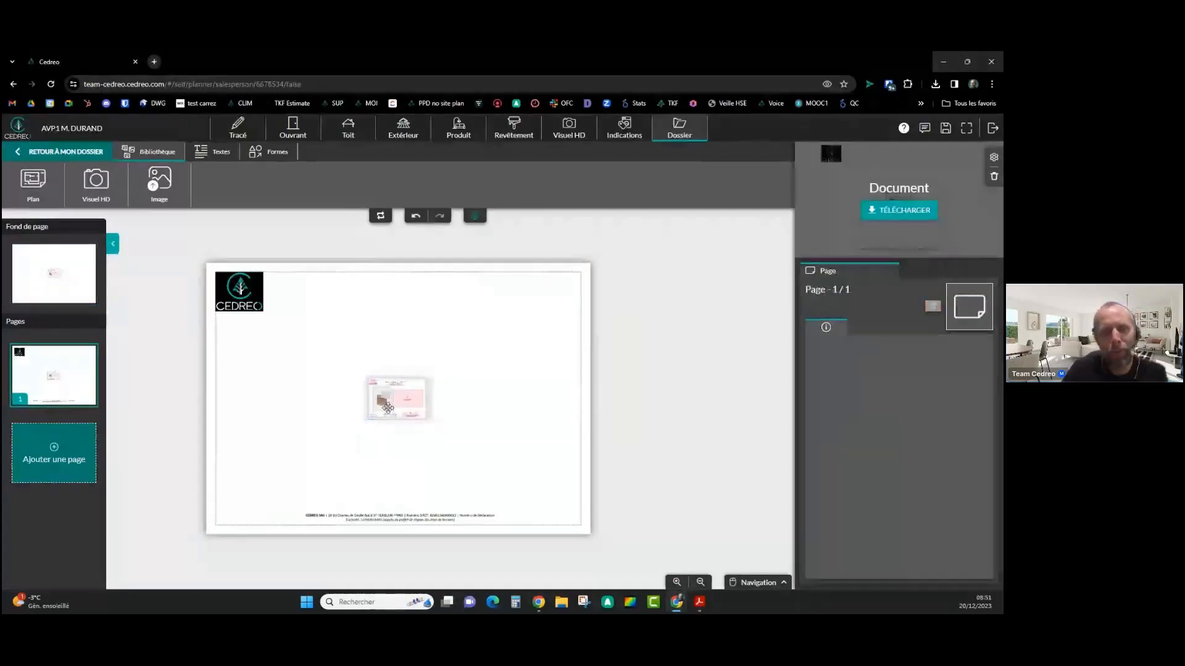
left_click(67, 272)
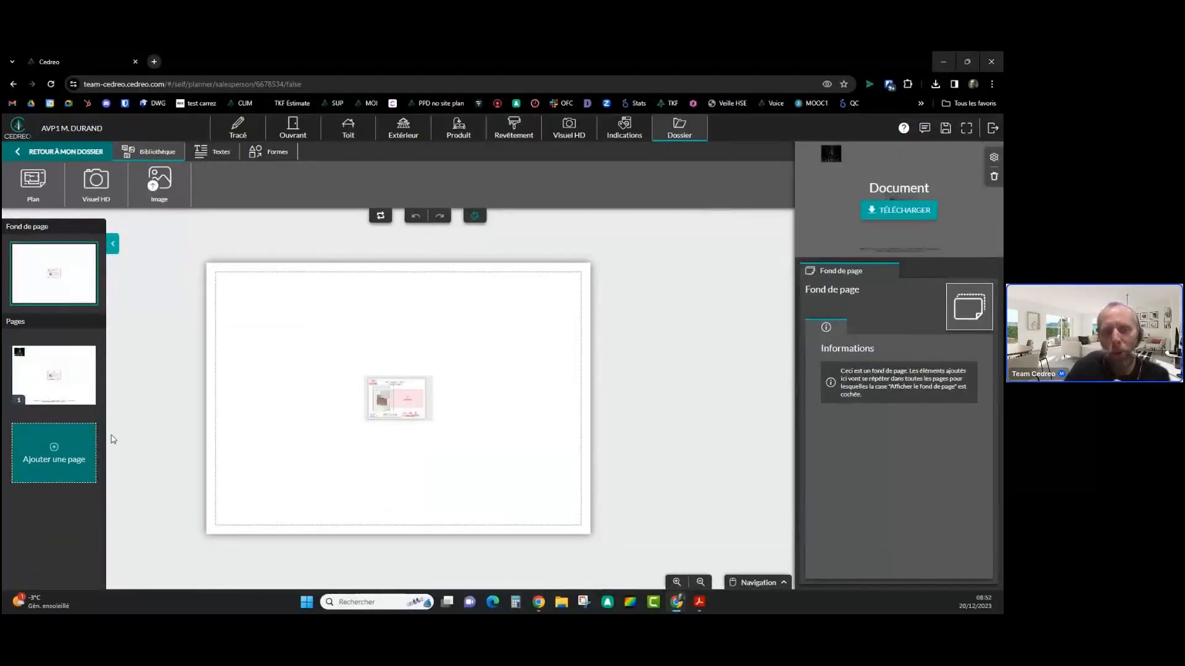
Add a second page, turn off "Afficher le fond de page" for it, and compare it with page 1
left_click(62, 444)
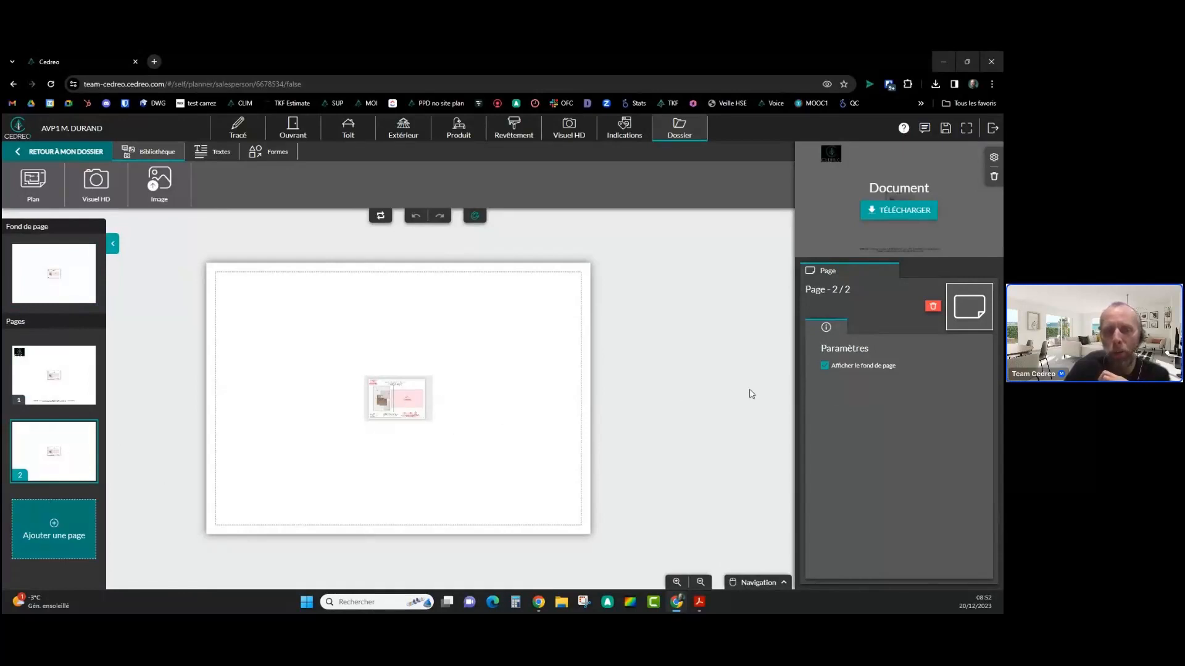
left_click(825, 366)
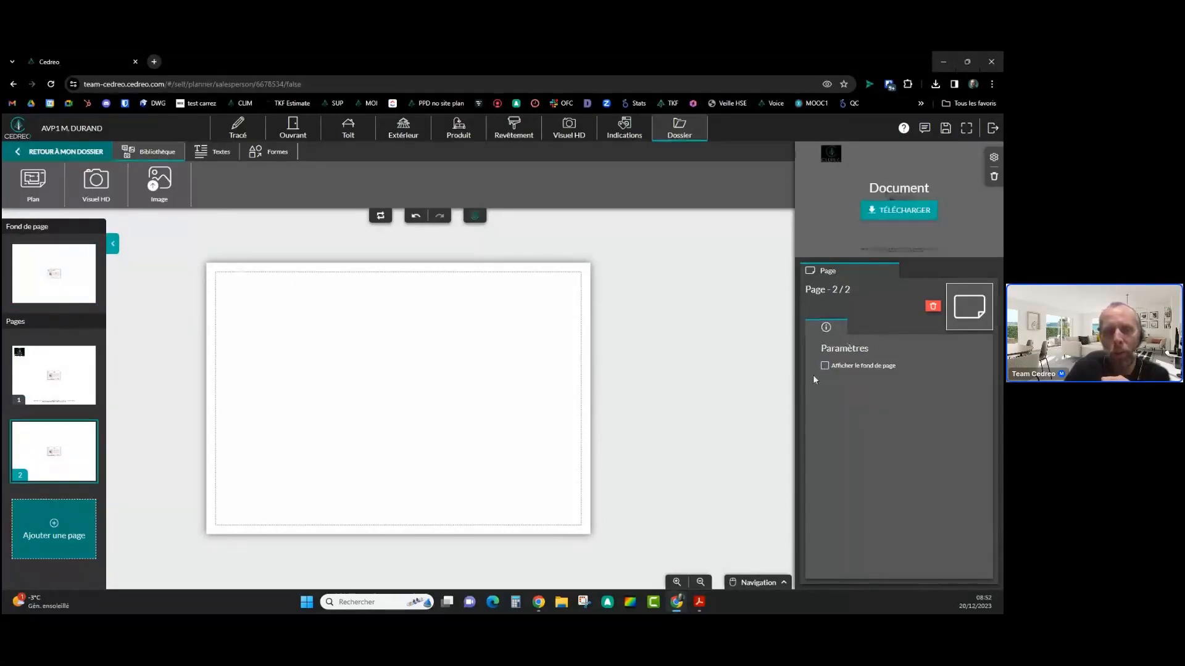
left_click(44, 386)
left_click(48, 447)
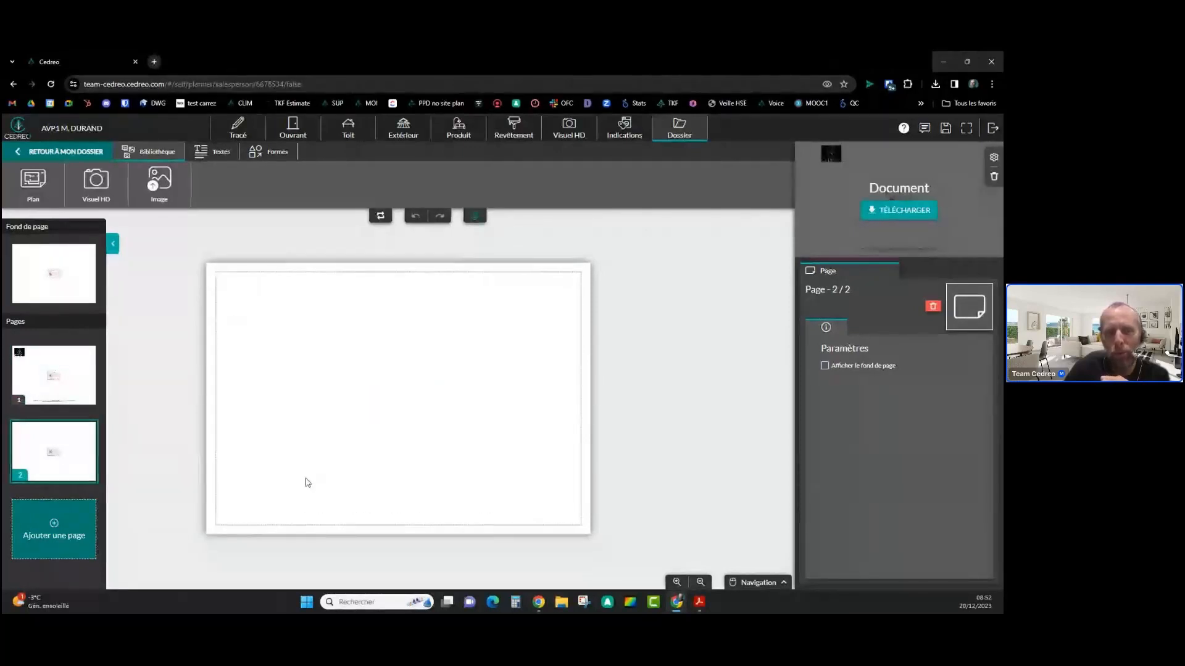
left_click(77, 379)
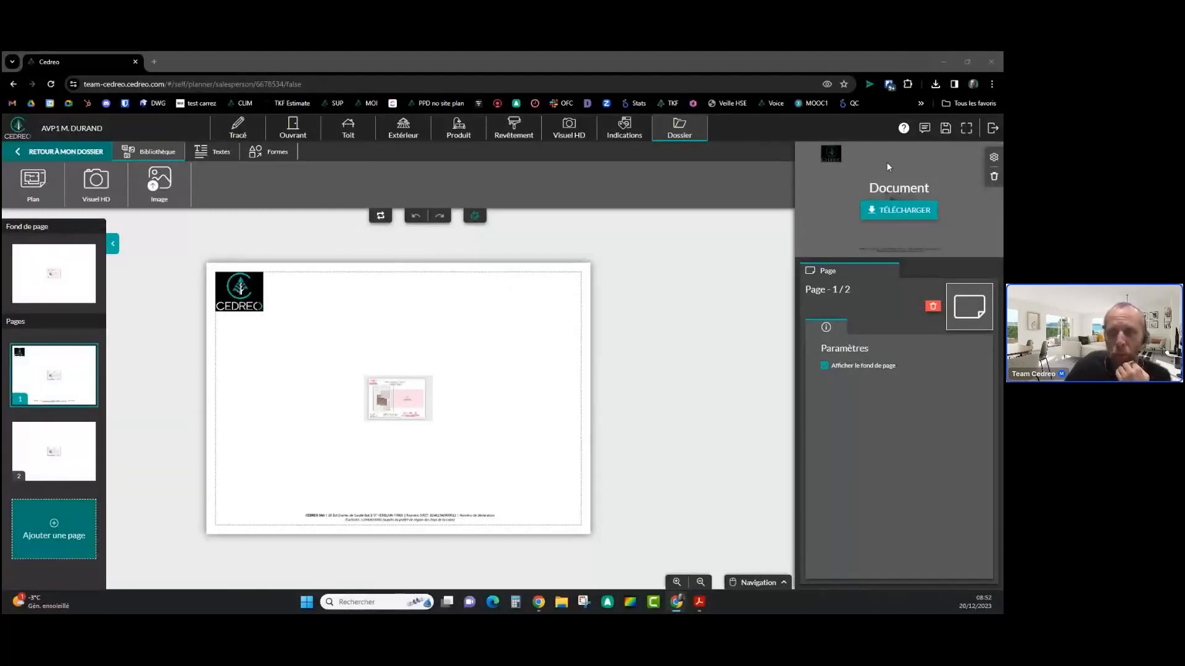
left_click(935, 84)
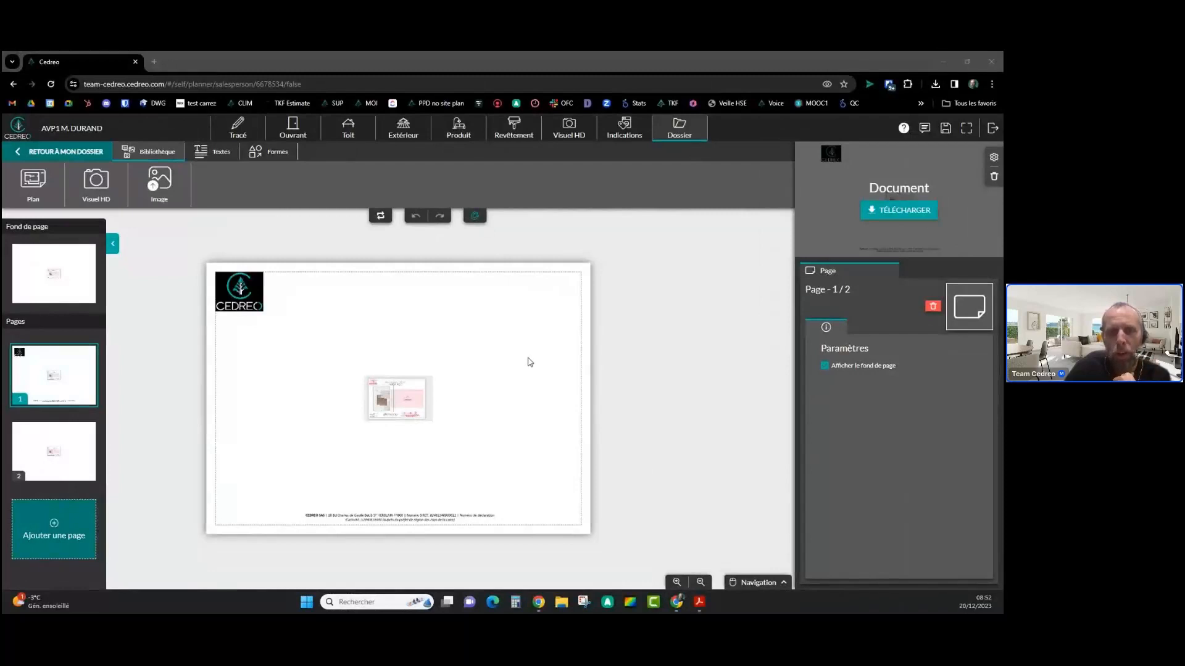
mouse_move(539, 603)
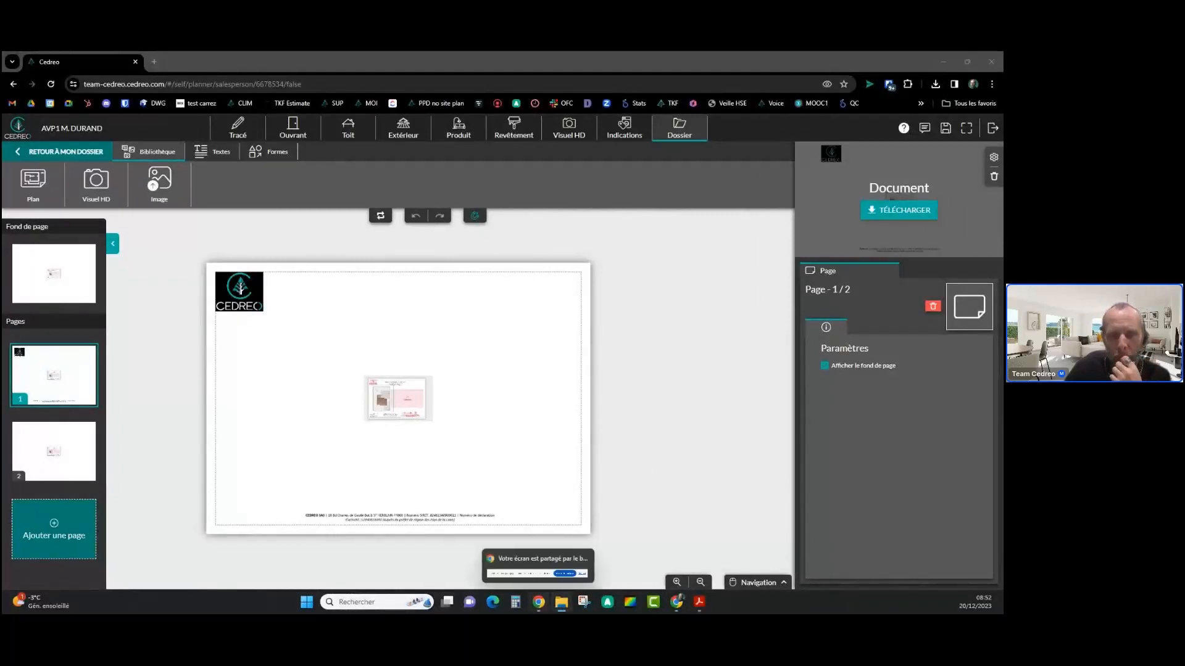
left_click_drag(585, 612, 520, 178)
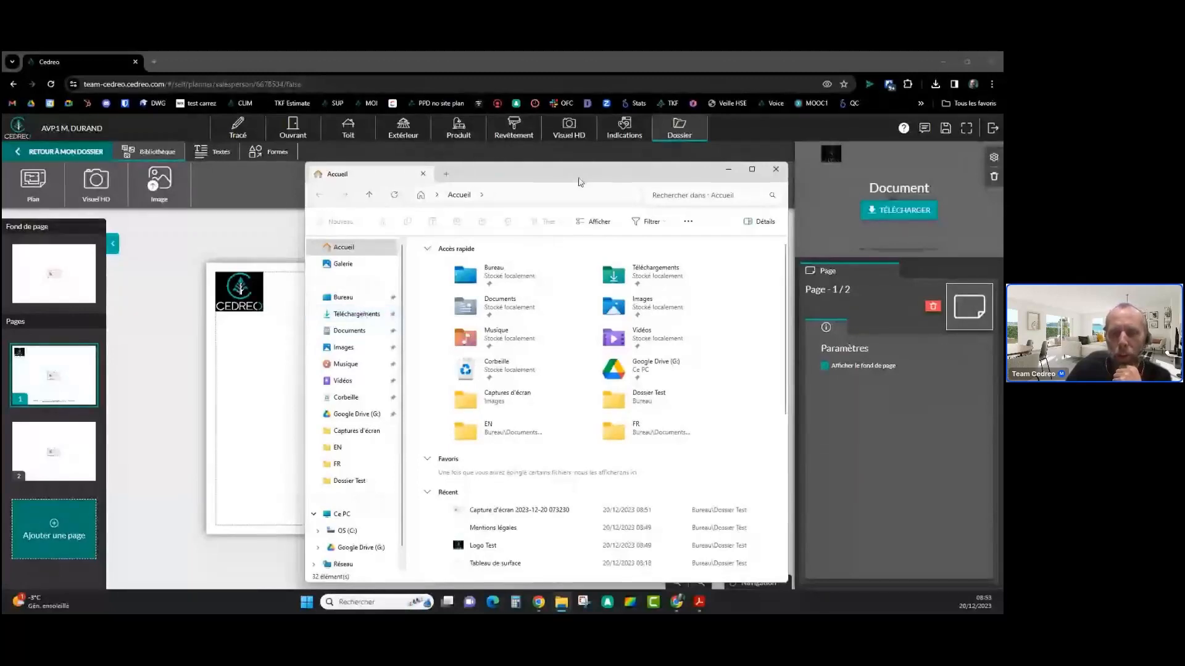
left_click_drag(586, 182, 609, 611)
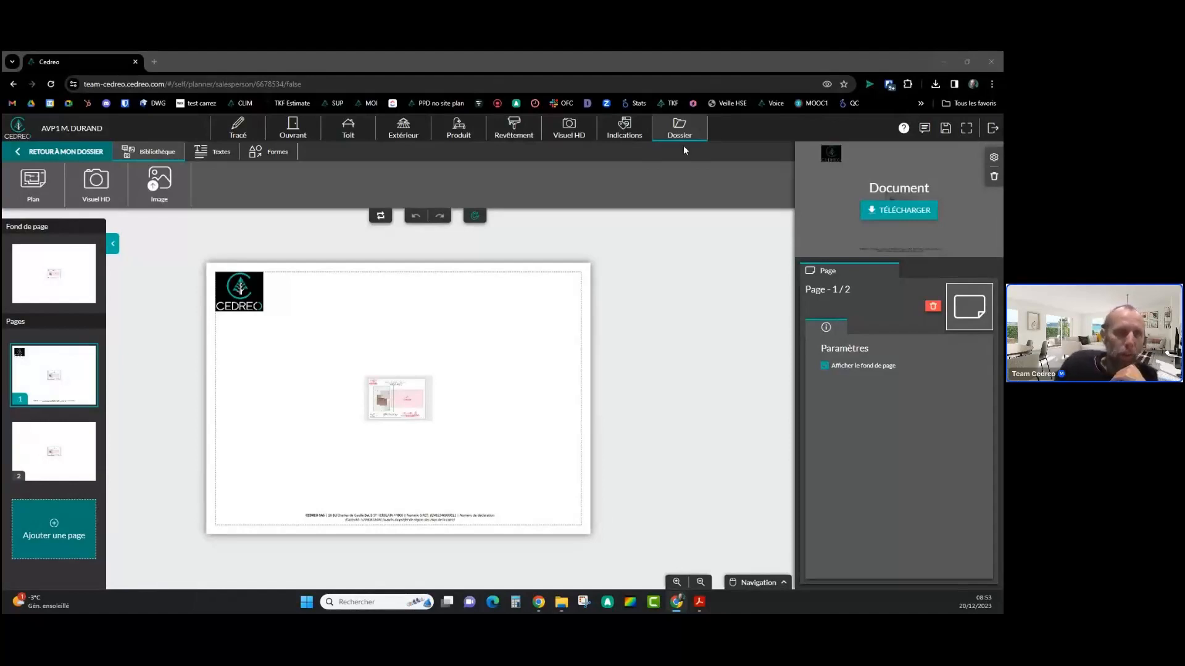
Close the AVP1 project without saving and open the FOND DE PAGE project's information page from the project list
left_click(993, 128)
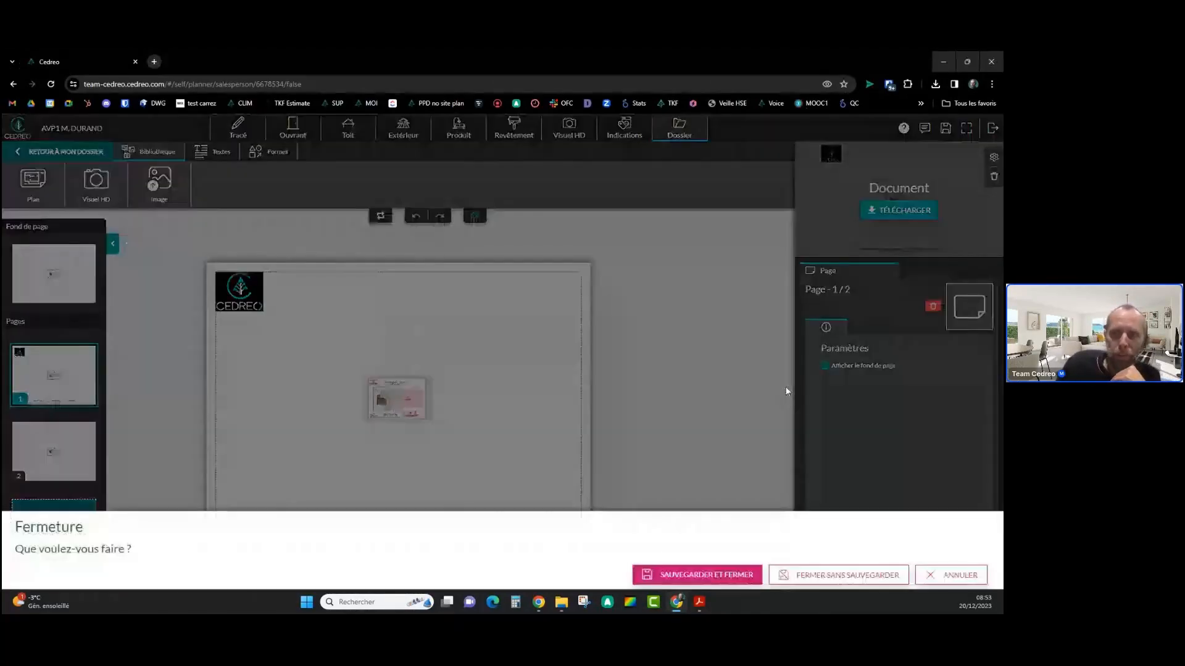
left_click(842, 577)
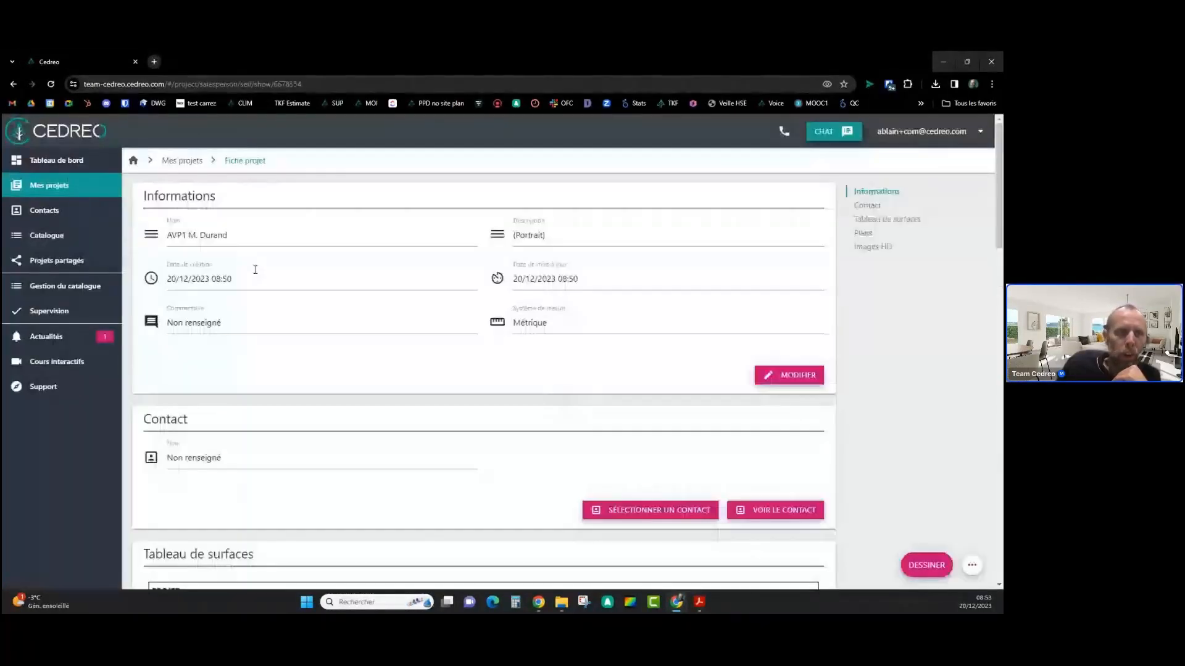
left_click(77, 188)
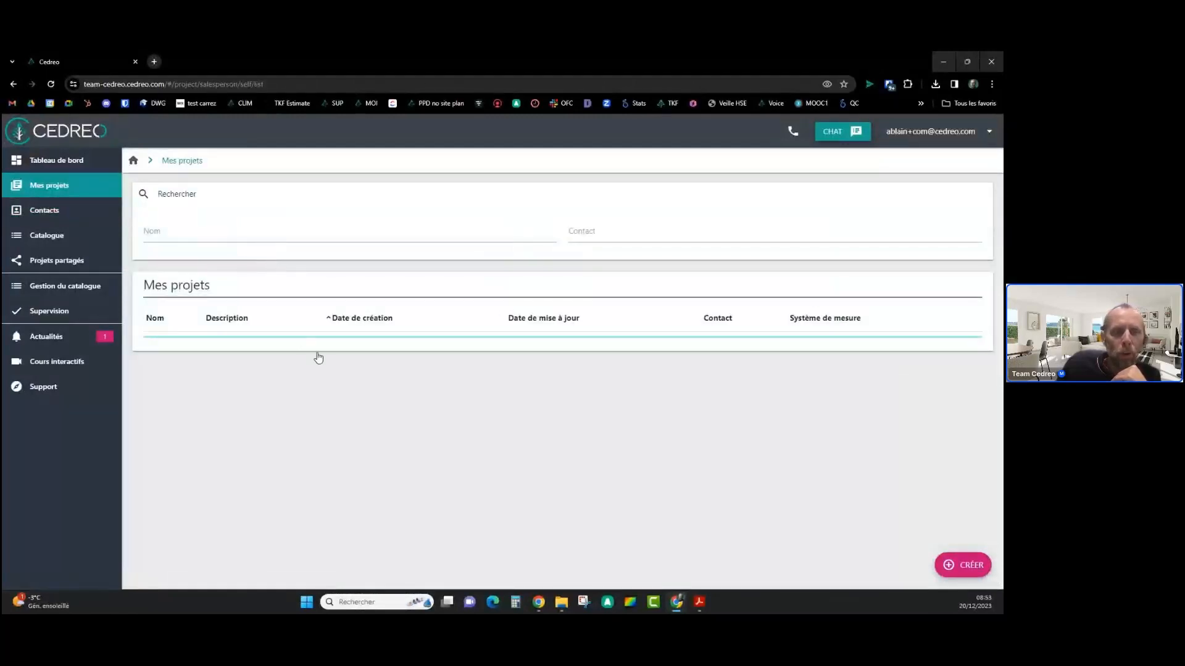
left_click(325, 377)
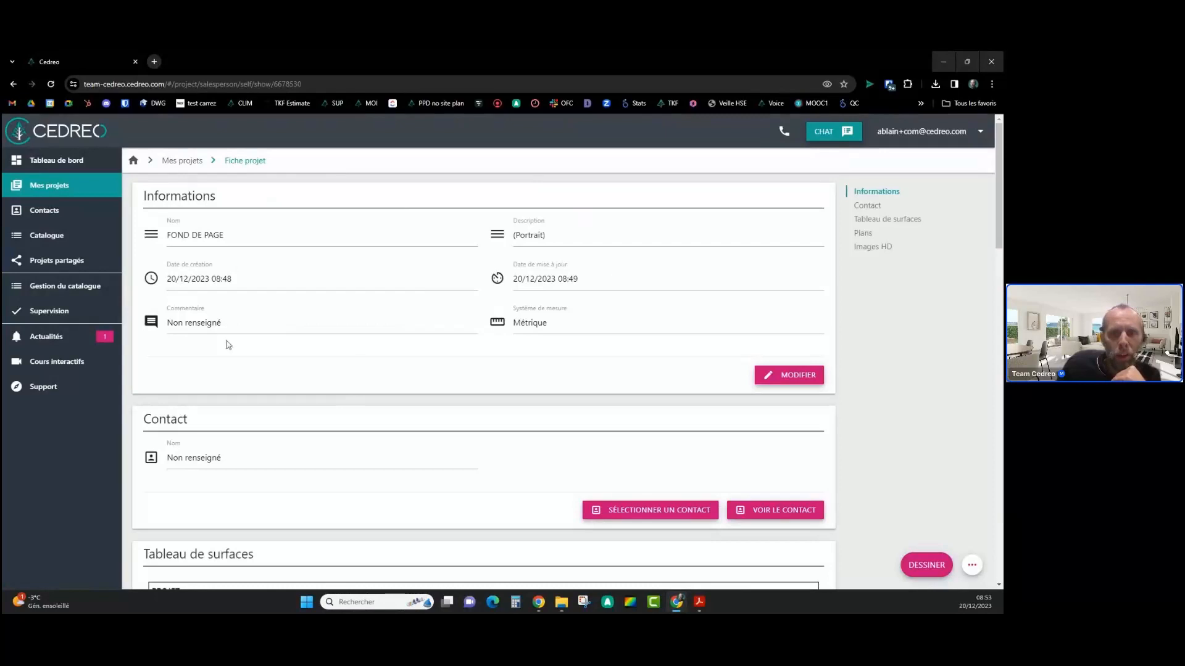
Edit the FOND DE PAGE project and enable sharing with both the supervisors and the sales team
left_click(793, 375)
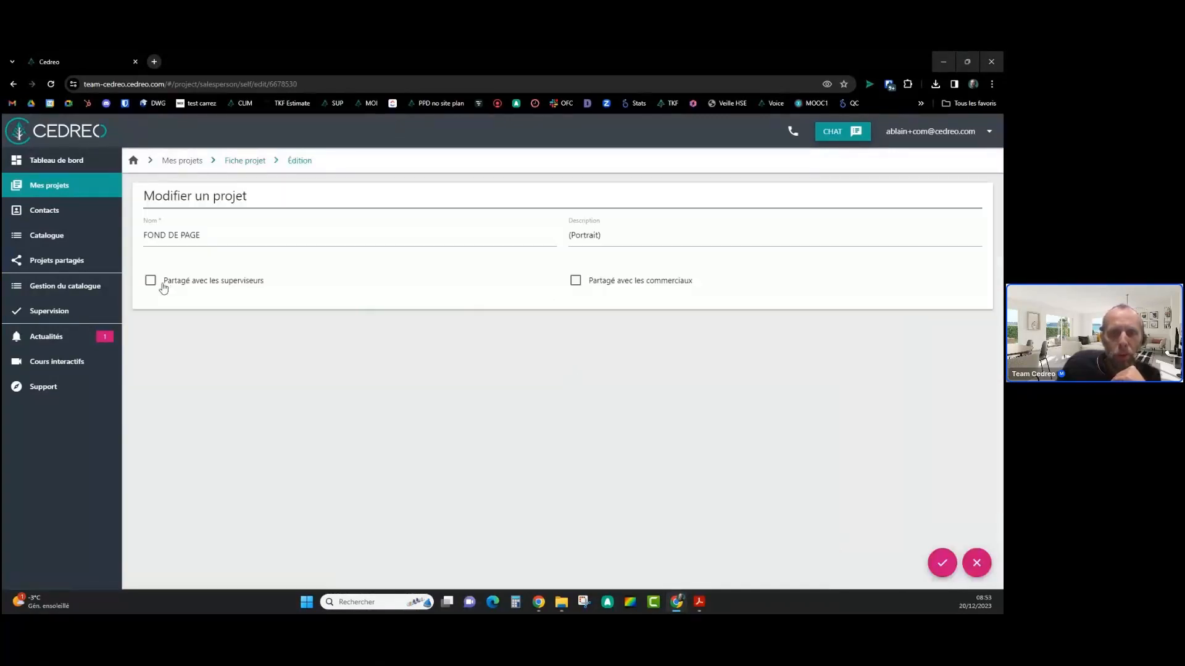
left_click(151, 283)
left_click(576, 280)
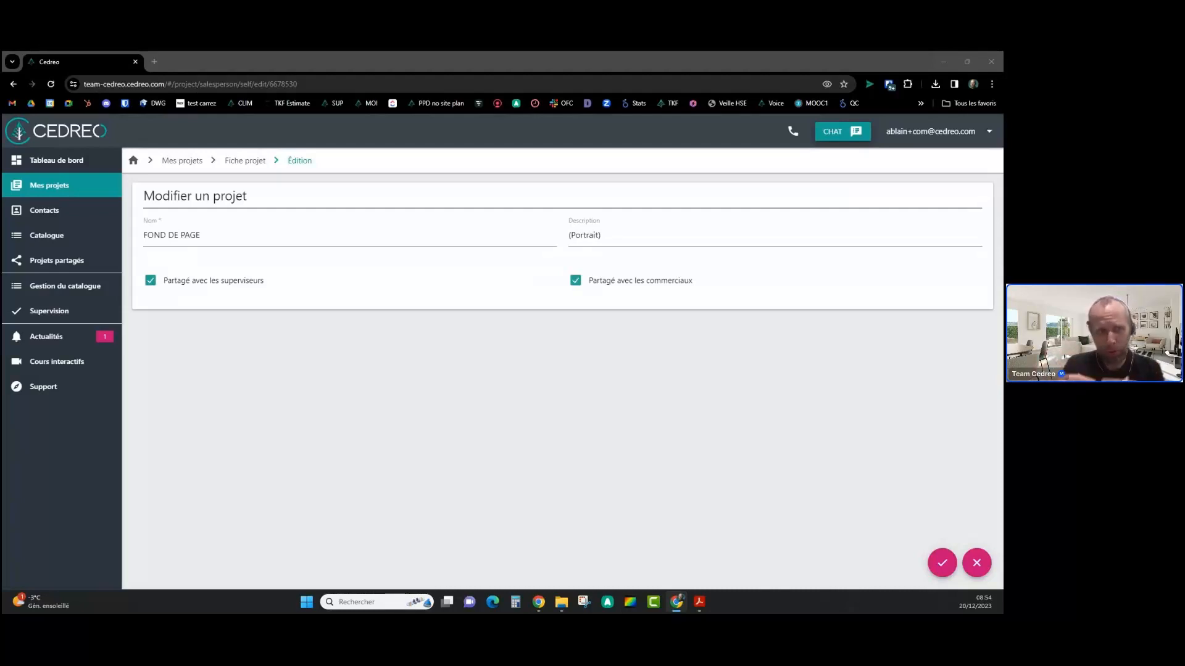
Open the shared FINISTERE project, examine its option for copying into one's own projects, and return to the own project list
left_click(52, 260)
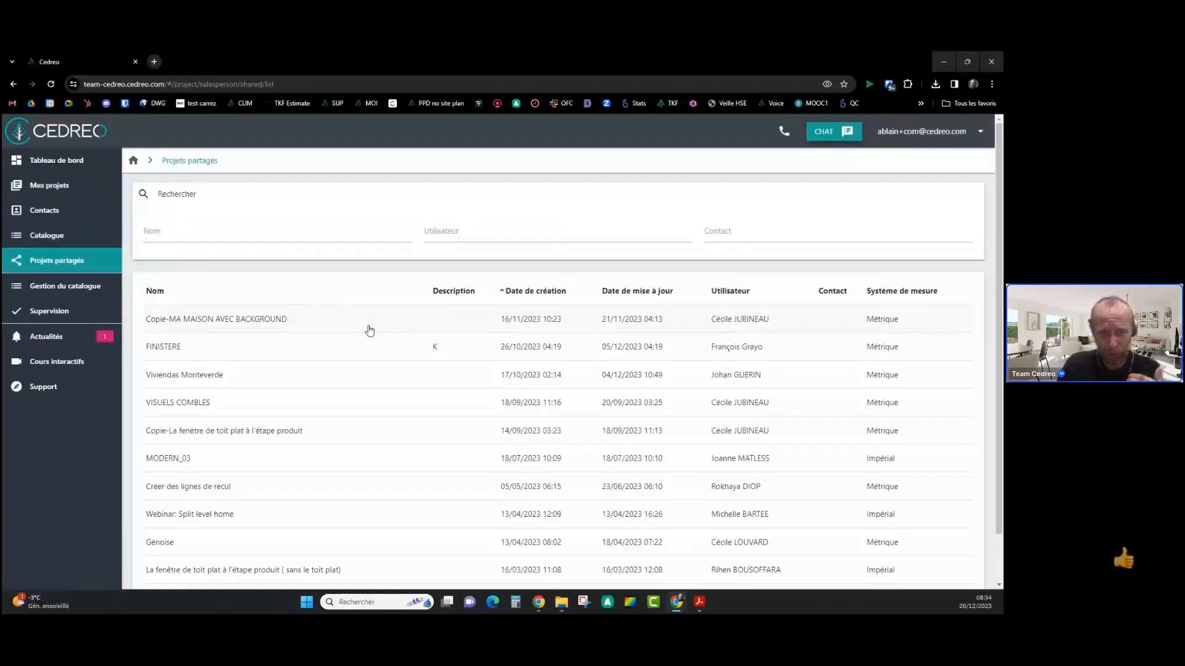
left_click(373, 348)
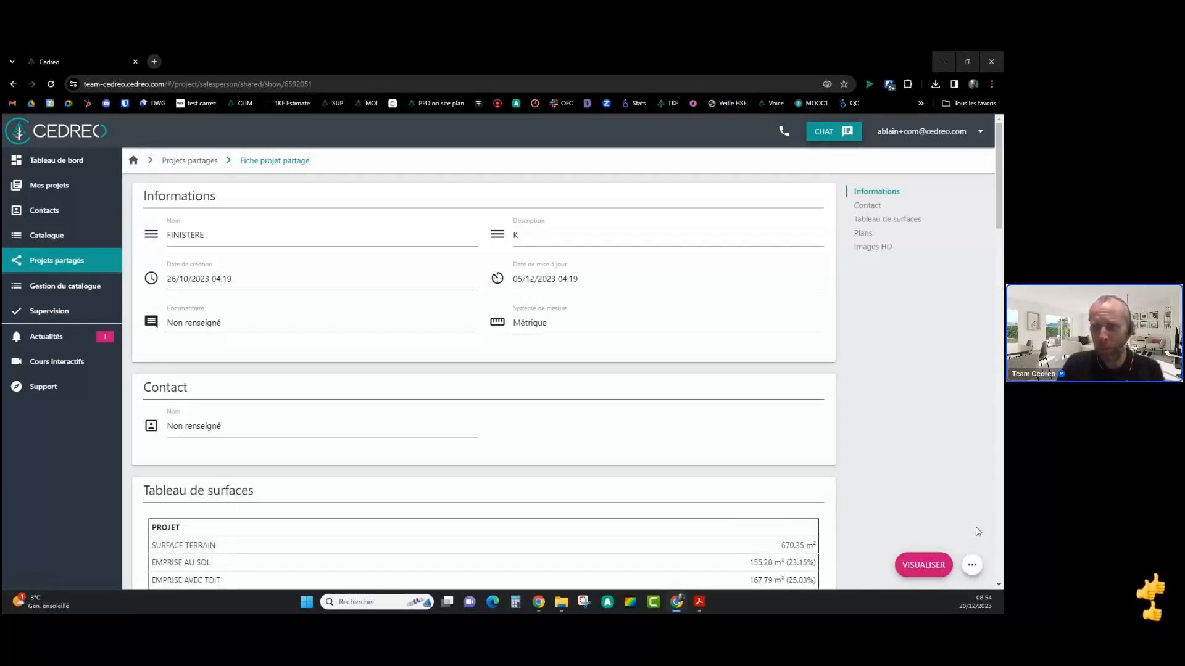
mouse_move(976, 530)
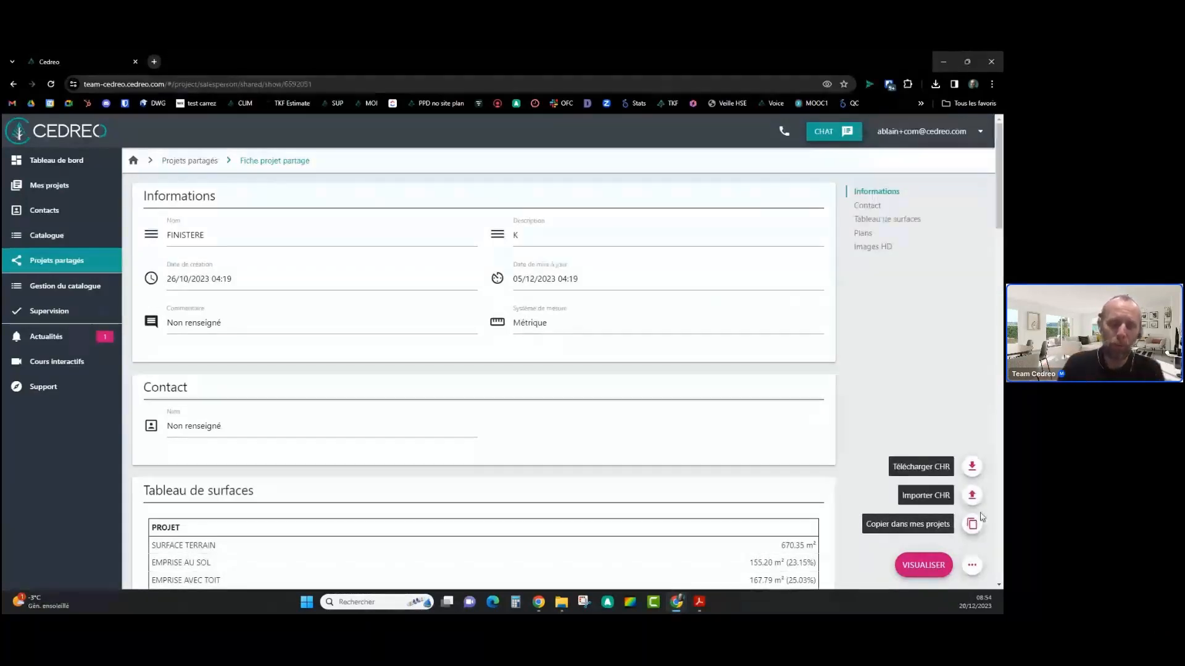
left_click(66, 188)
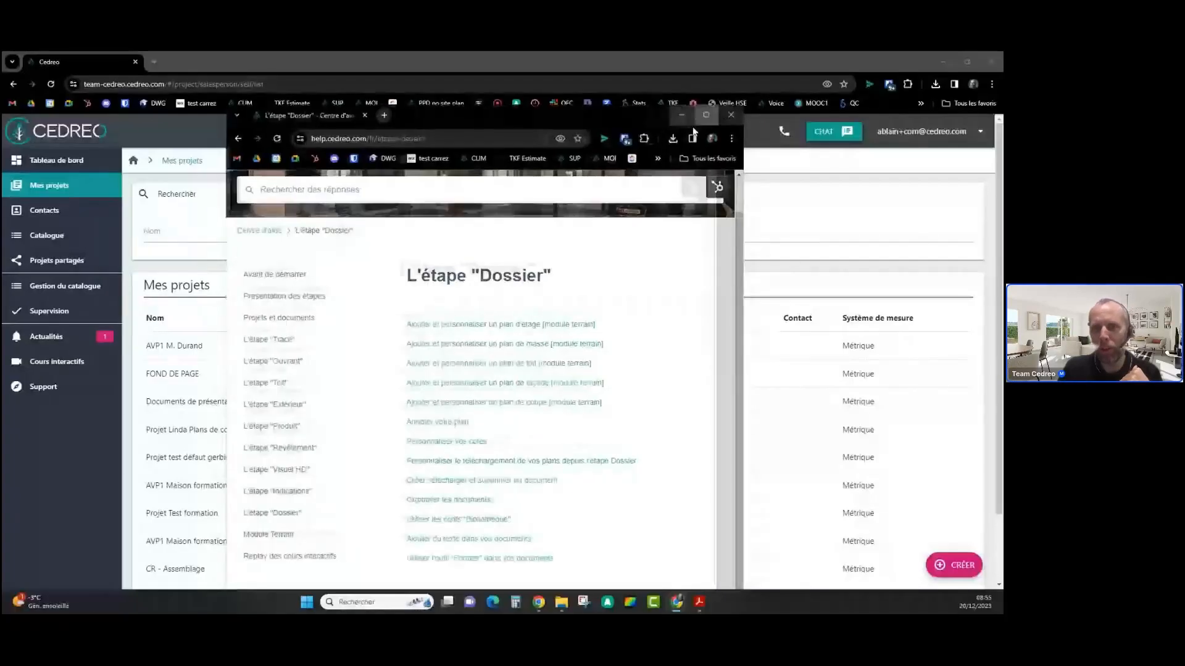
Switch to the Cedreo help centre and read the "Avant de démarrer" article "Documents de présentation : pour quoi ? comment ?"
left_click(705, 115)
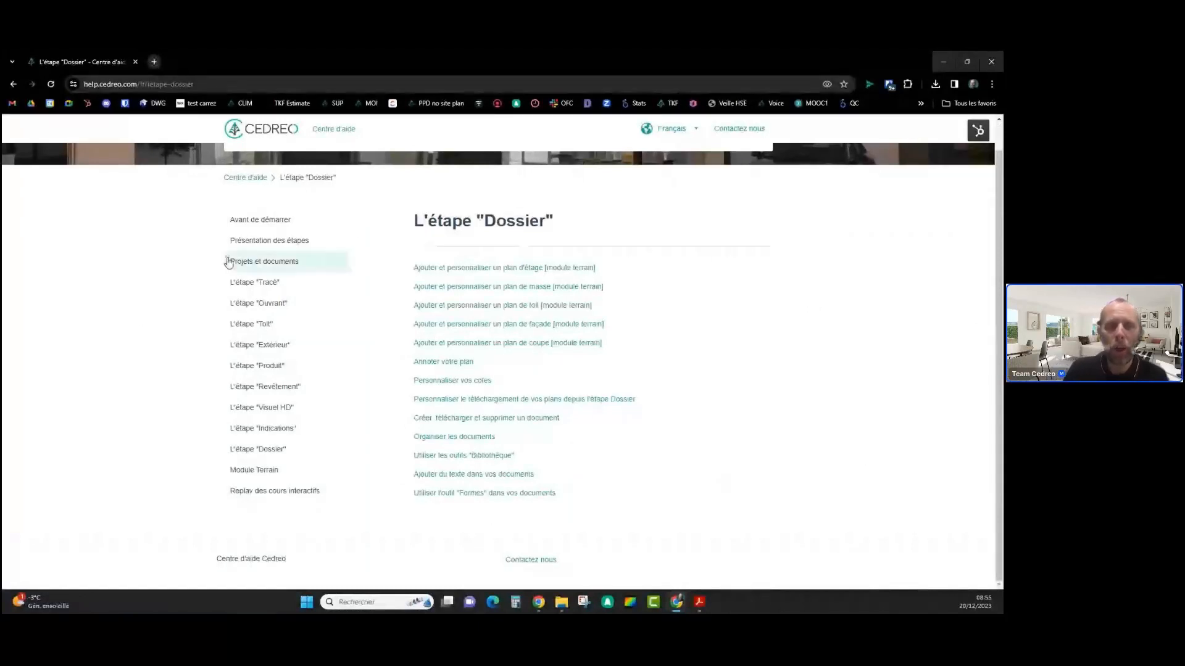
left_click(268, 227)
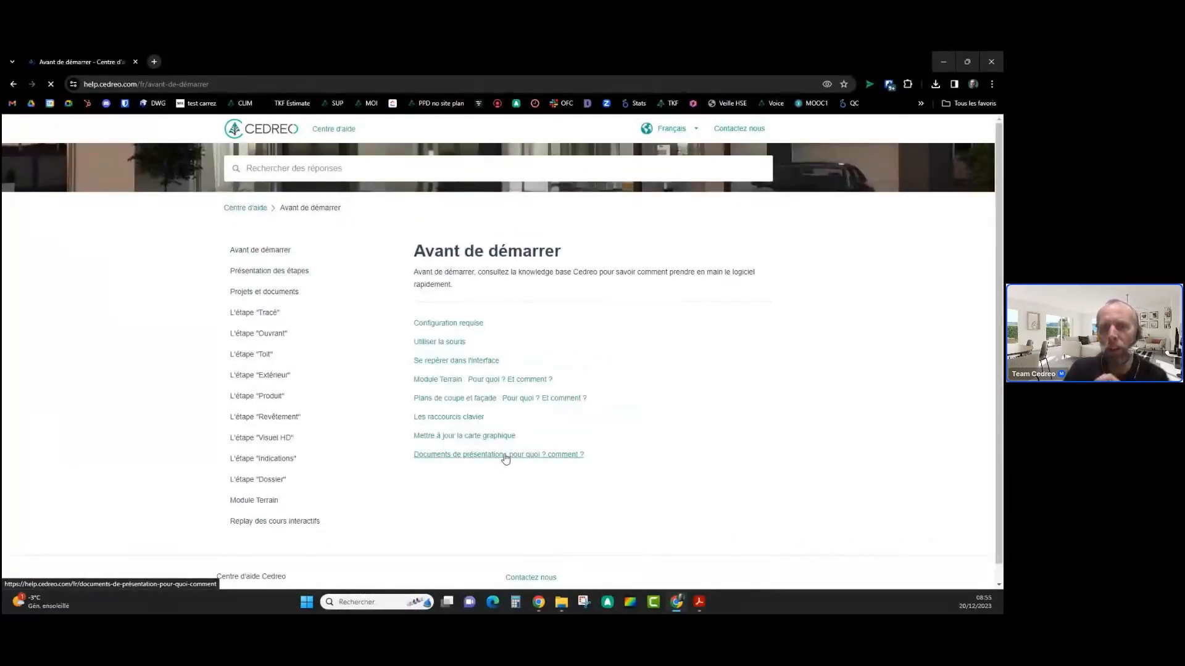
left_click(506, 455)
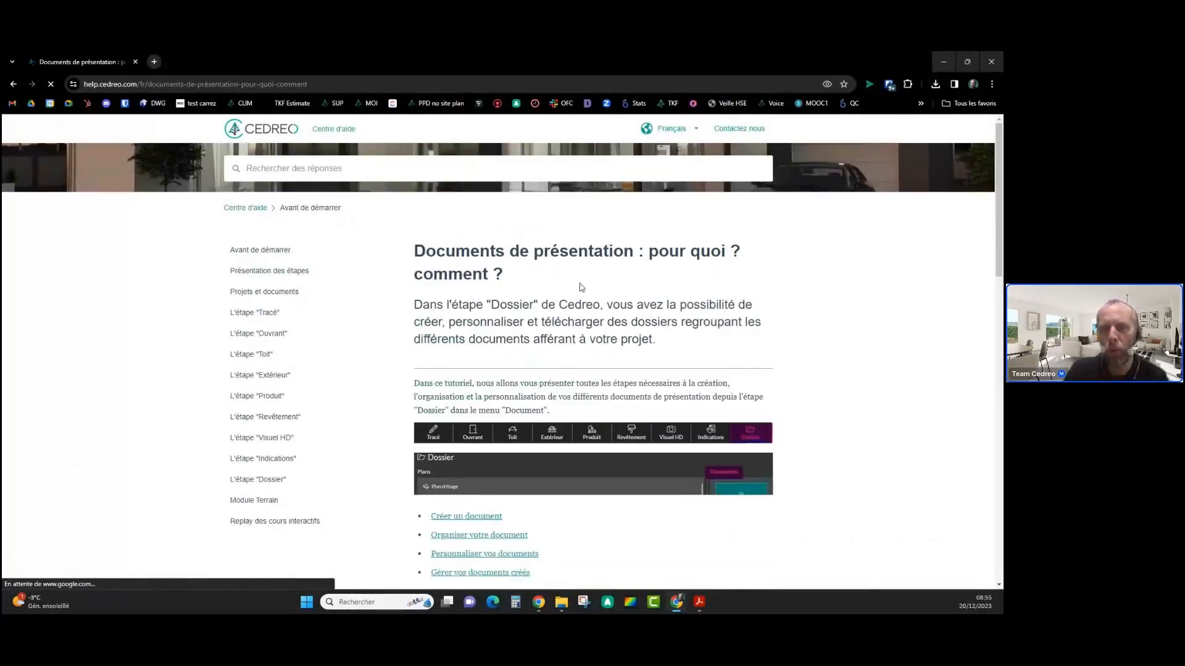
scroll(589, 318, "down", 6)
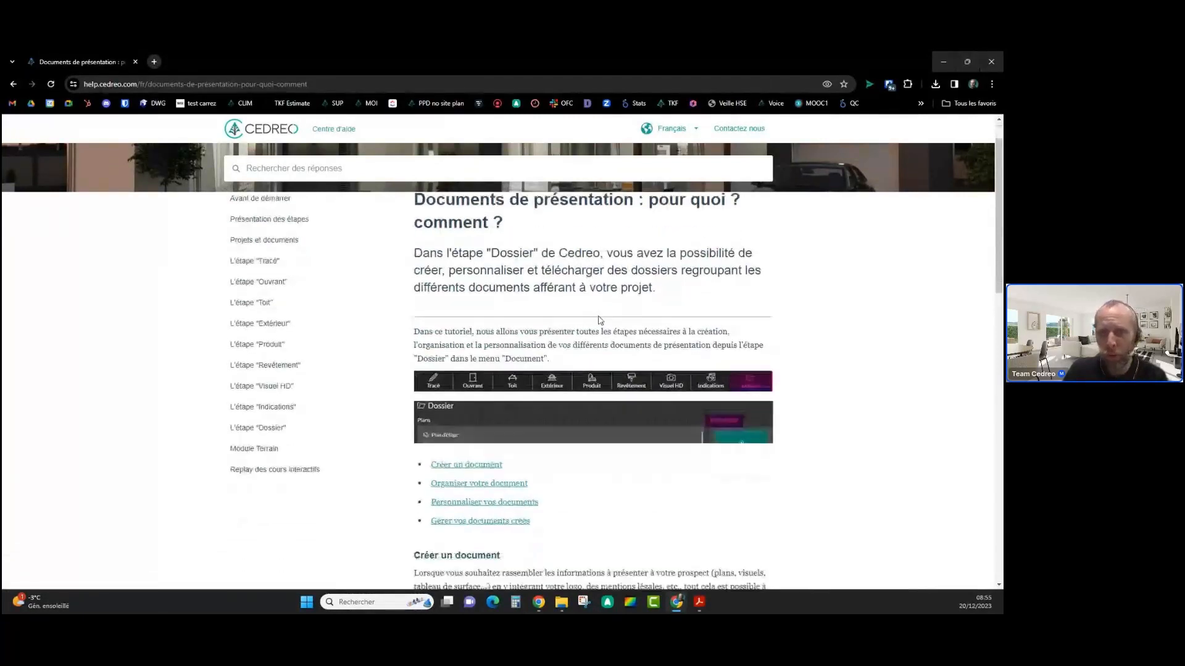
scroll(610, 342, "down", 7)
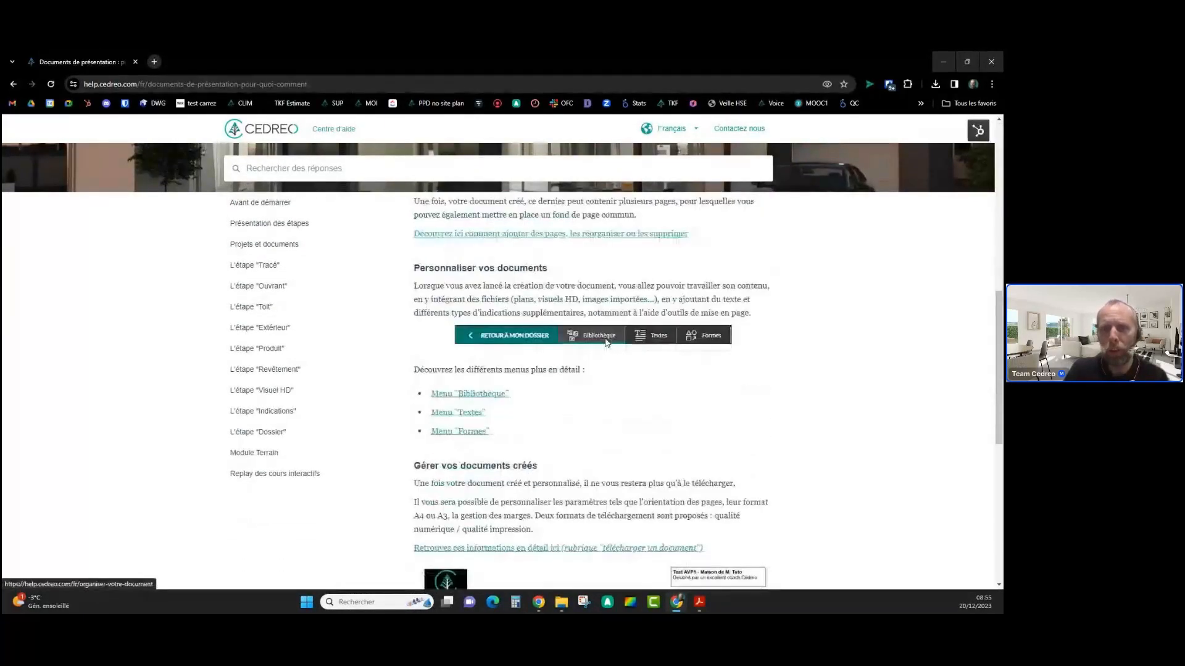
Open the article on using the "Bibliothèque" tools from the L'étape "Dossier" help section and read it
left_click(289, 432)
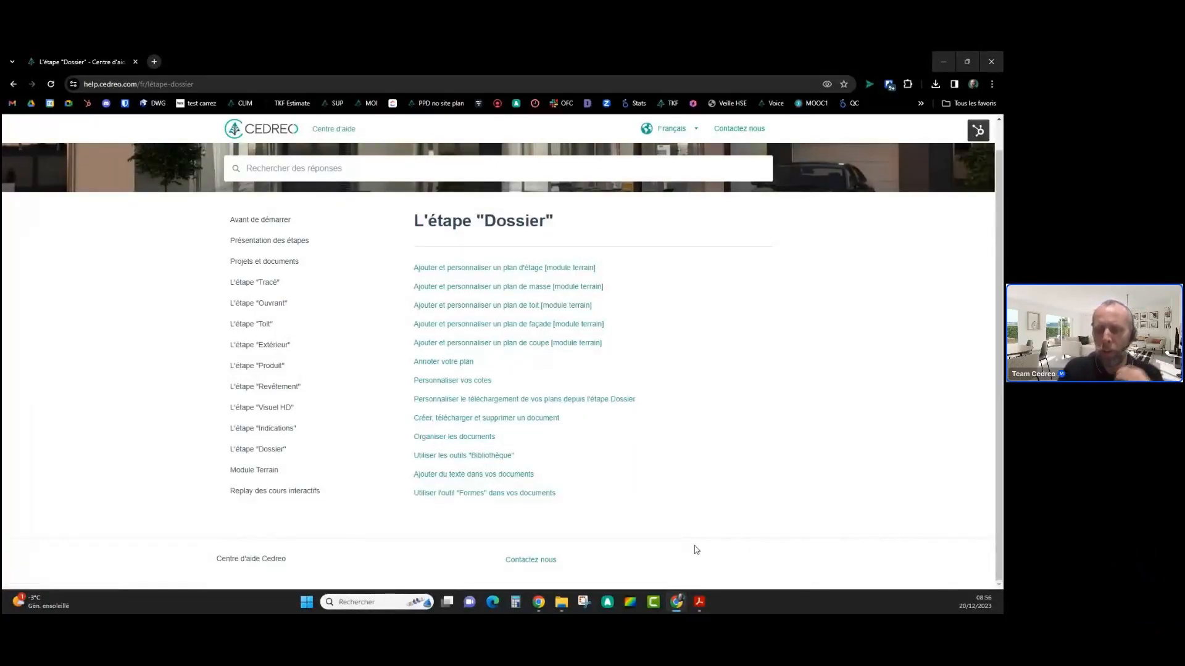
left_click(481, 458)
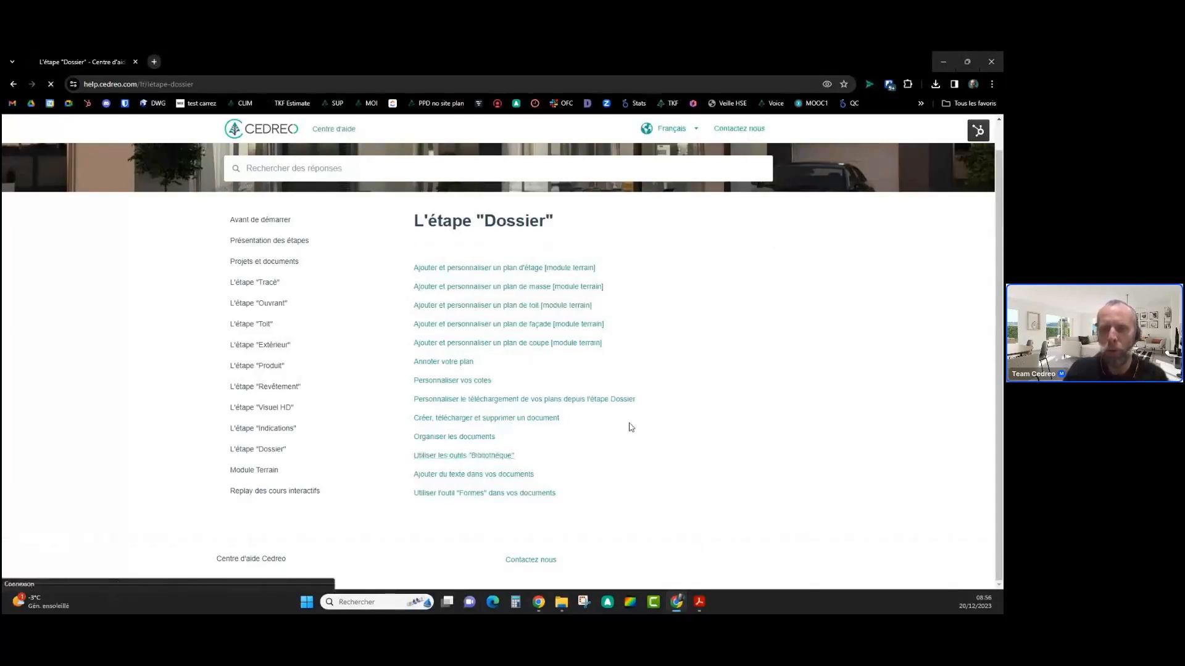
scroll(730, 408, "down", 3)
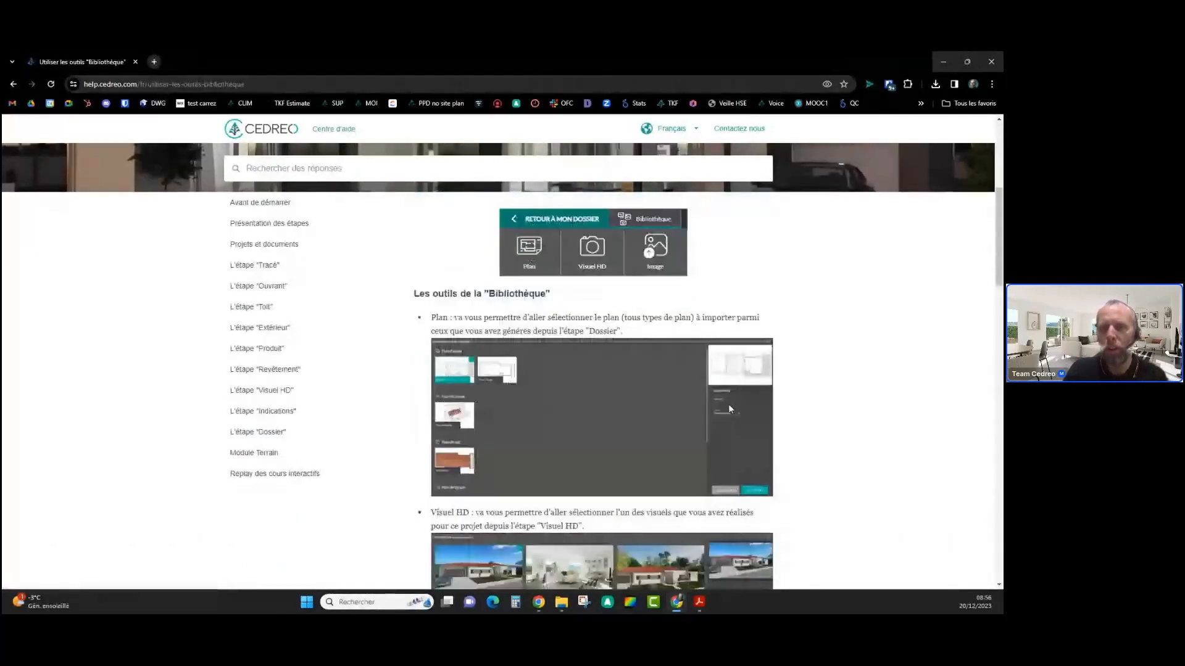